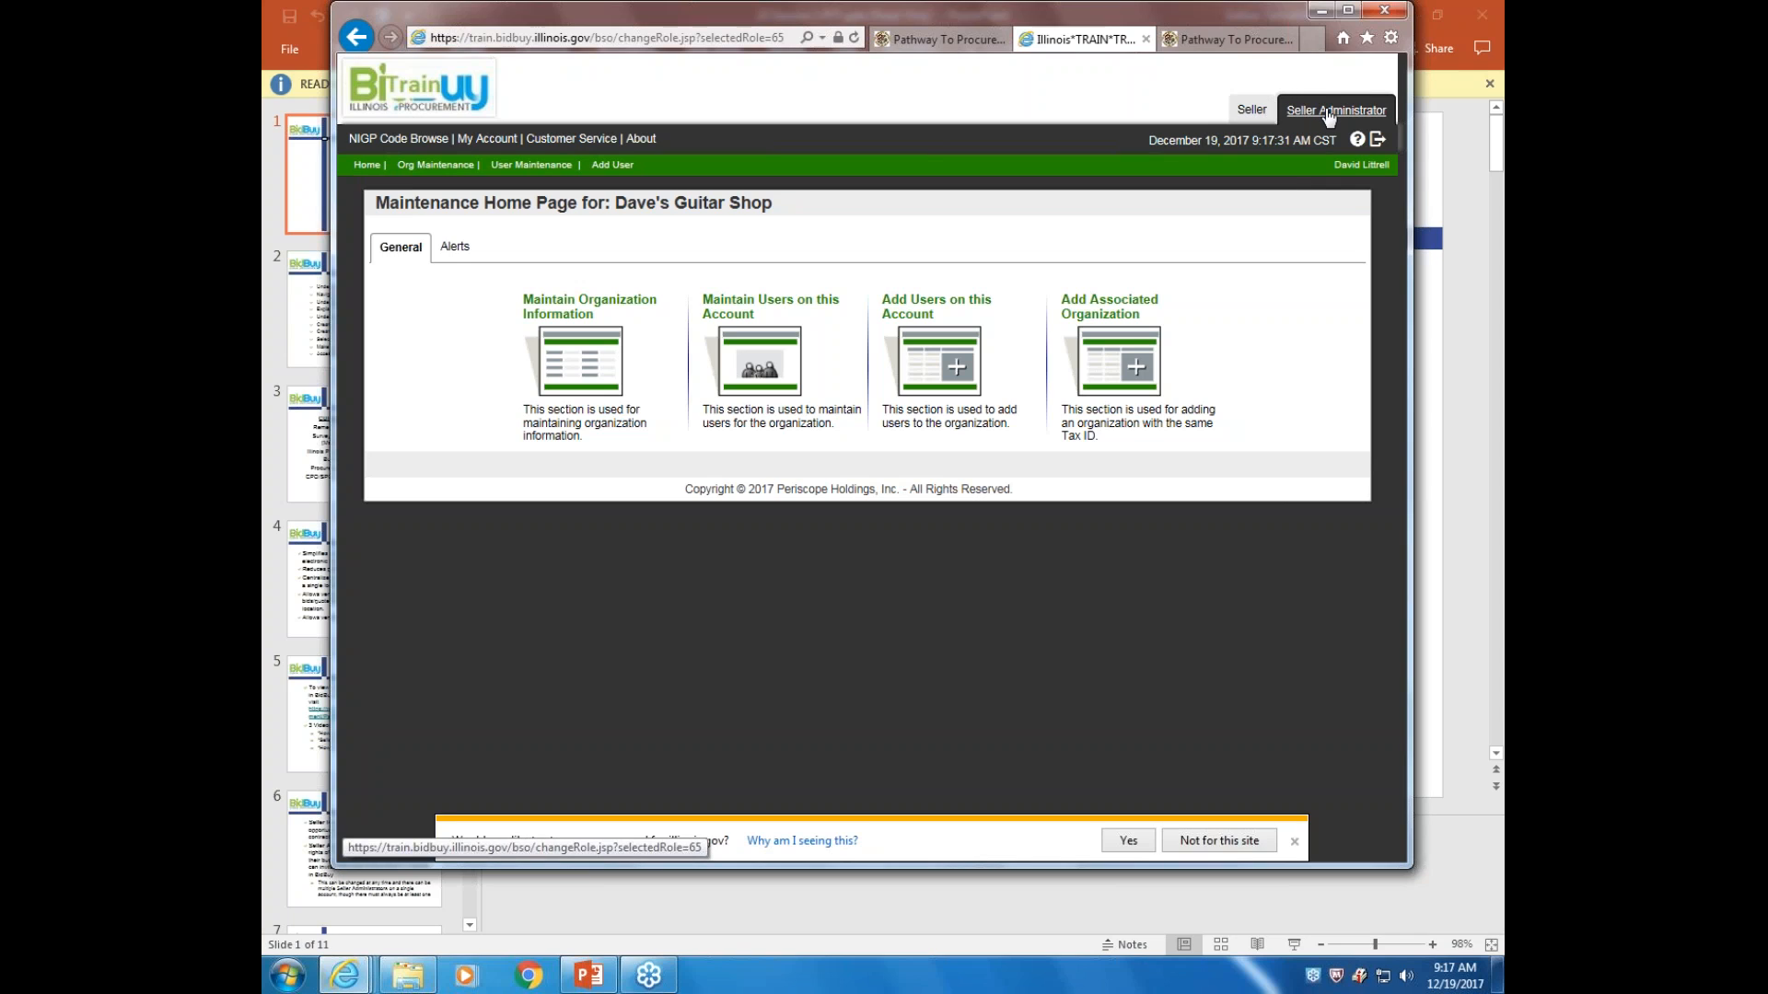
Toggle between the seller and seller administrator roles, then bring up the NIGP commodity code browser
left_click(1253, 111)
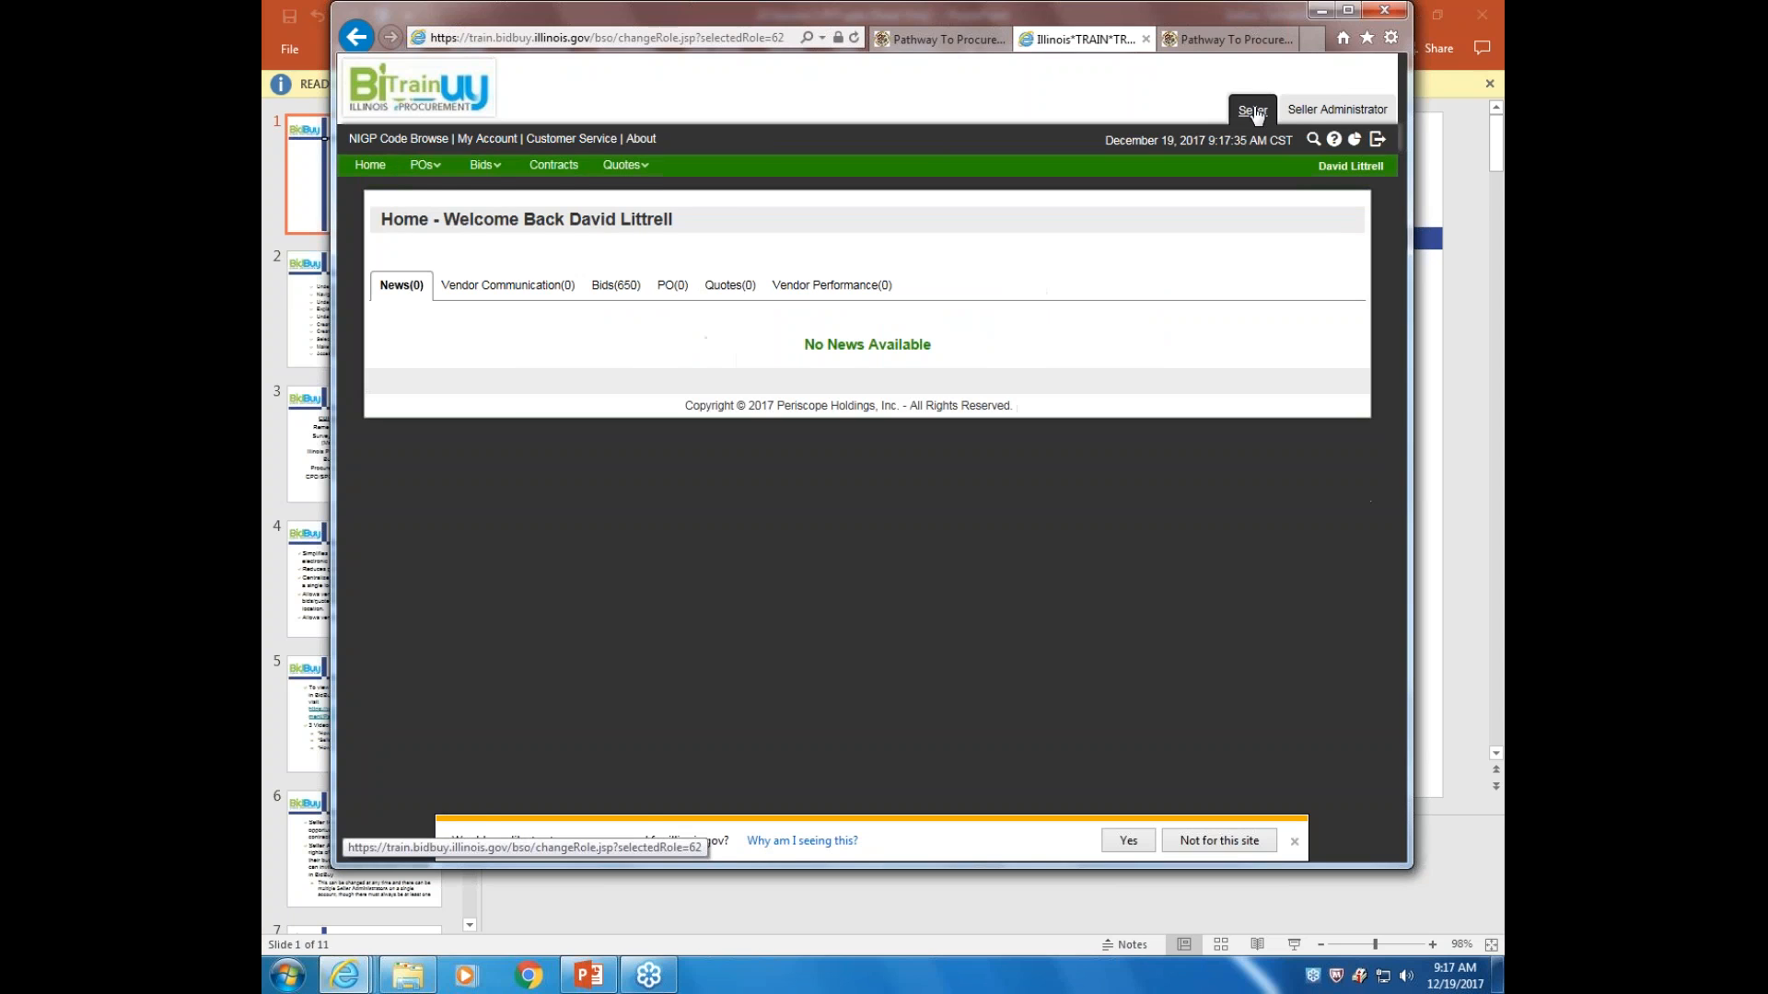
left_click(1332, 113)
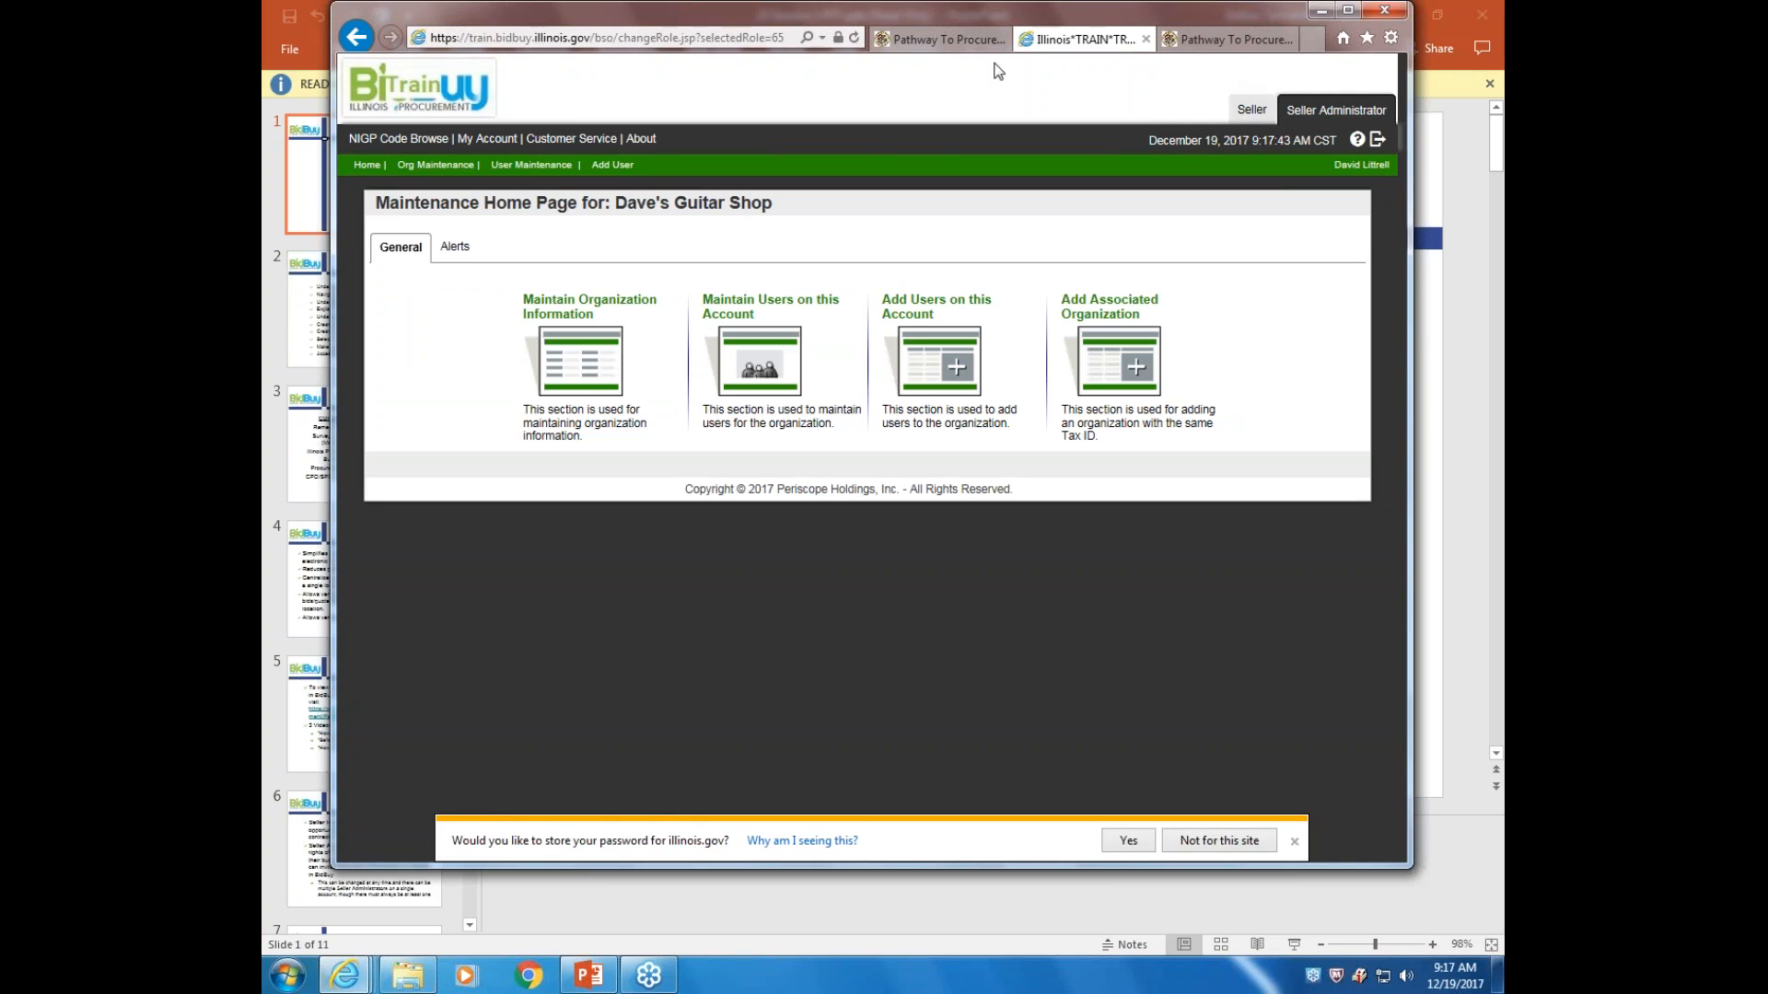
left_click(396, 140)
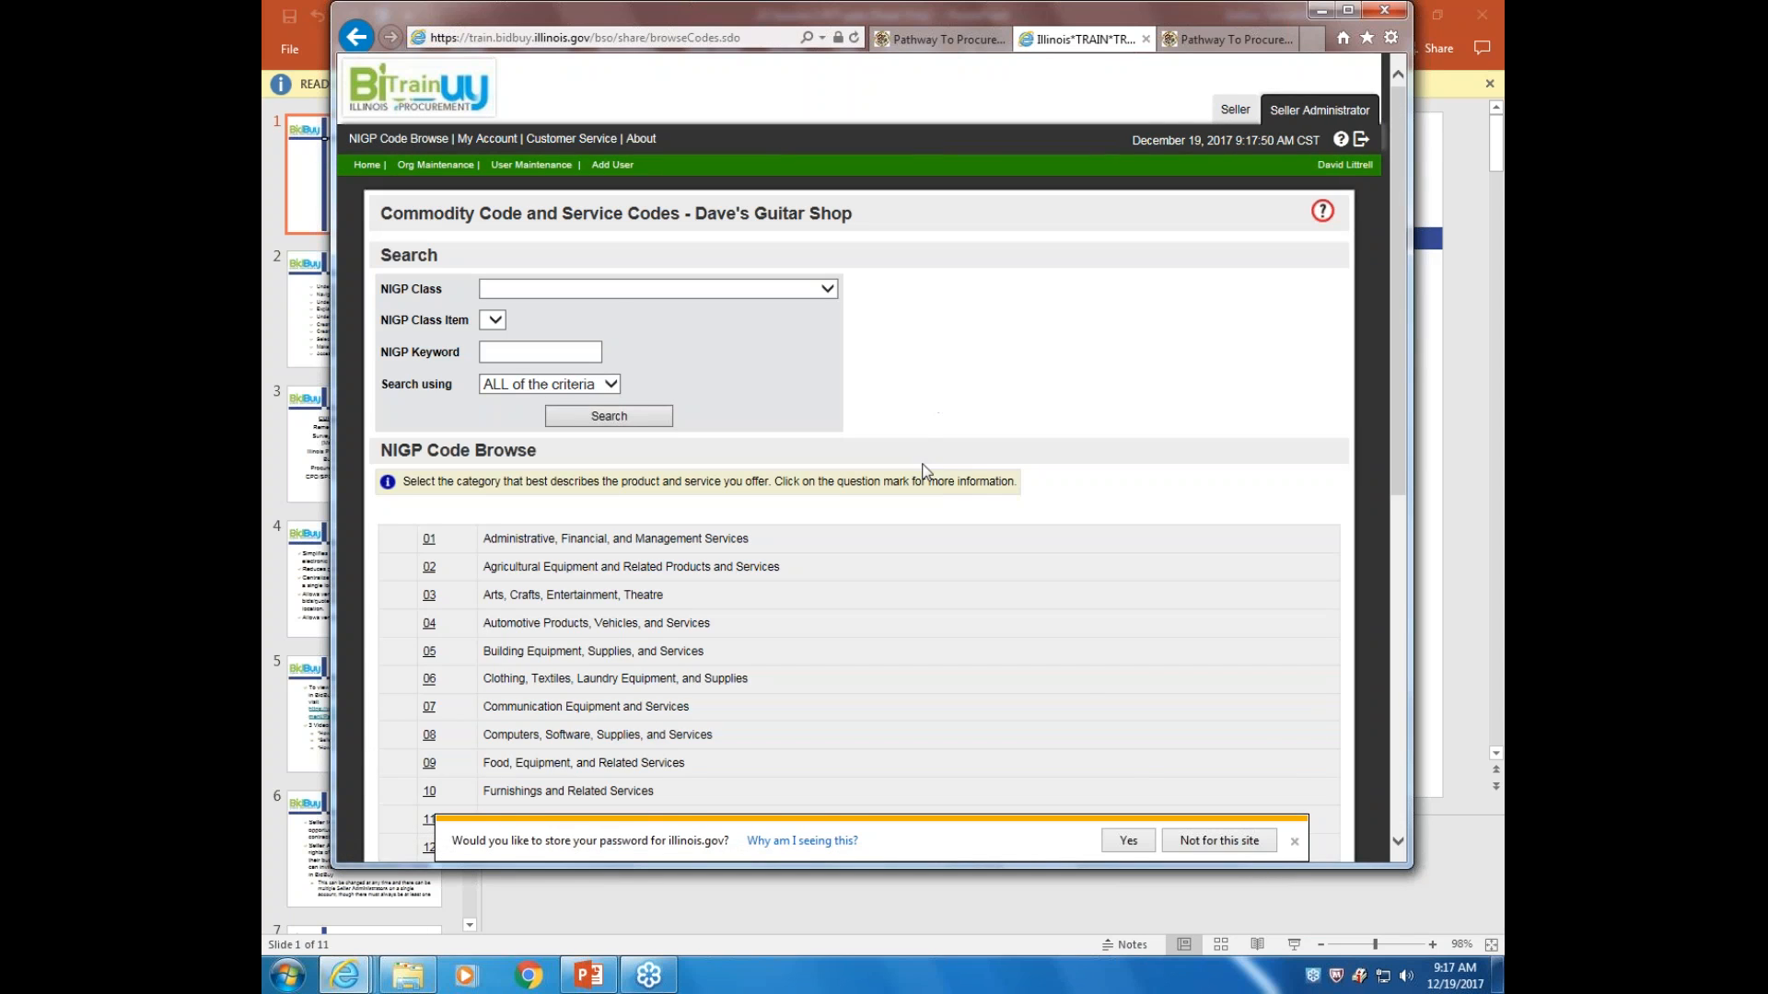
left_click(1295, 842)
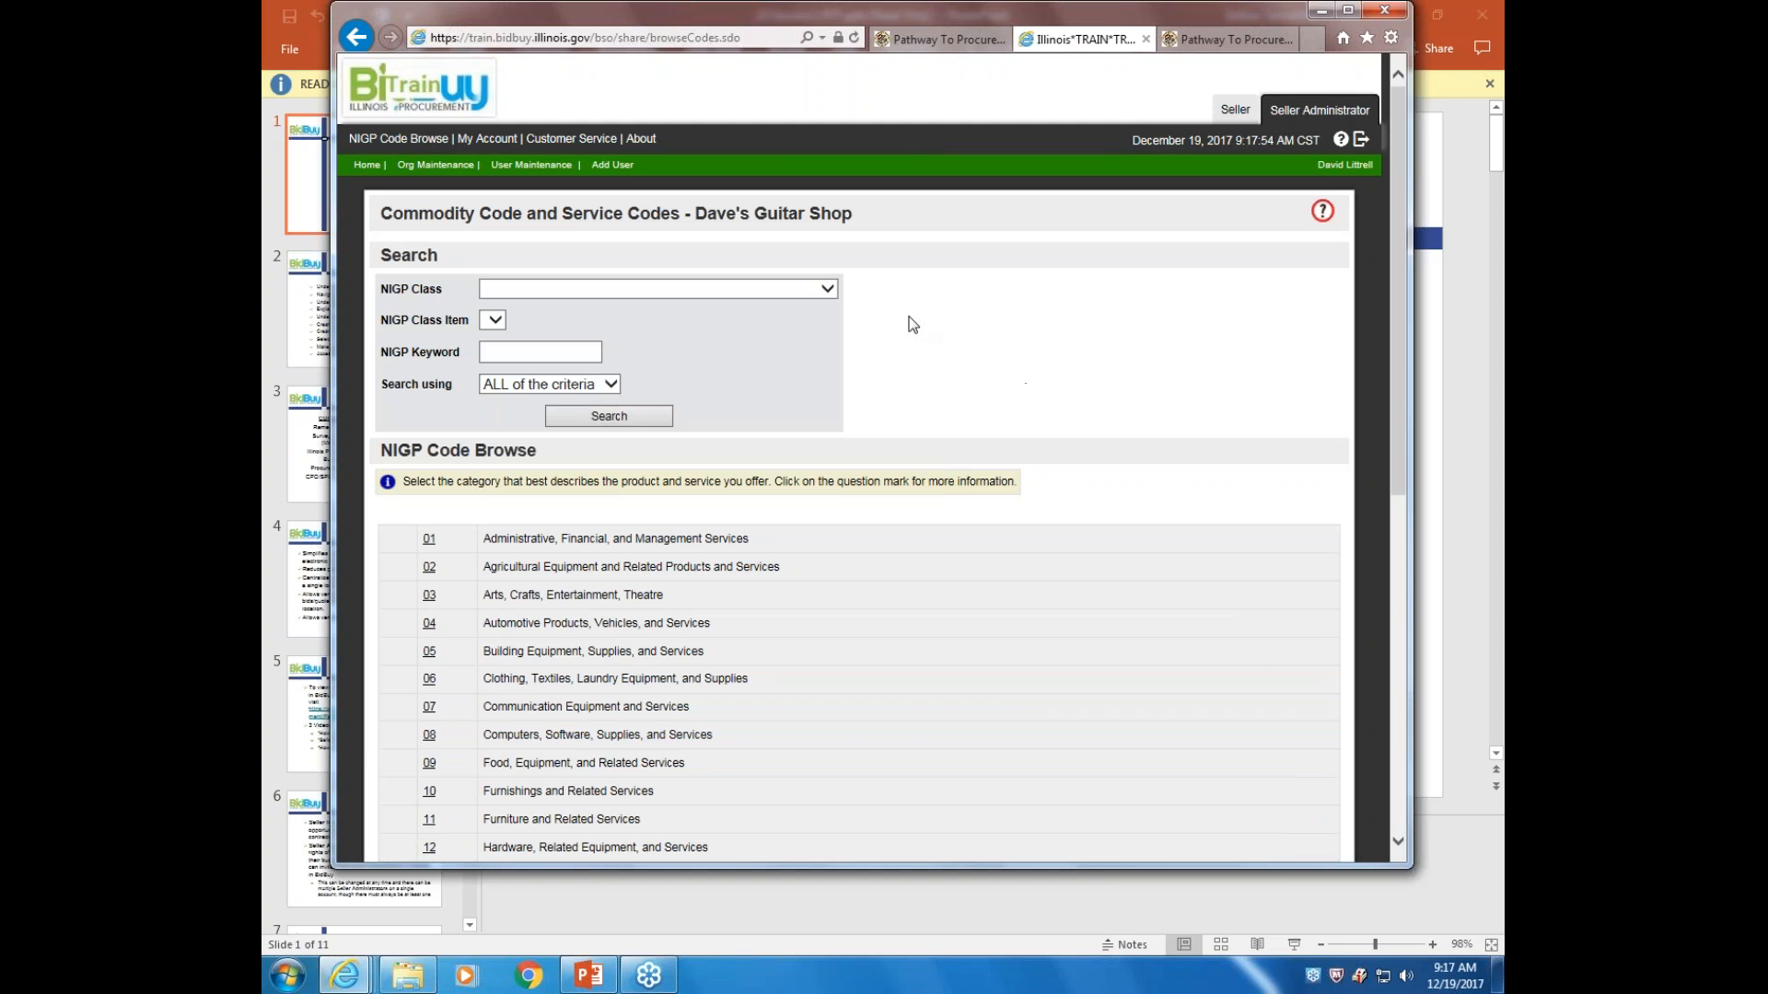
Browse NIGP codes, expanding category 01 and listing the FINANCIAL SERVICES codes under 946
left_click(809, 291)
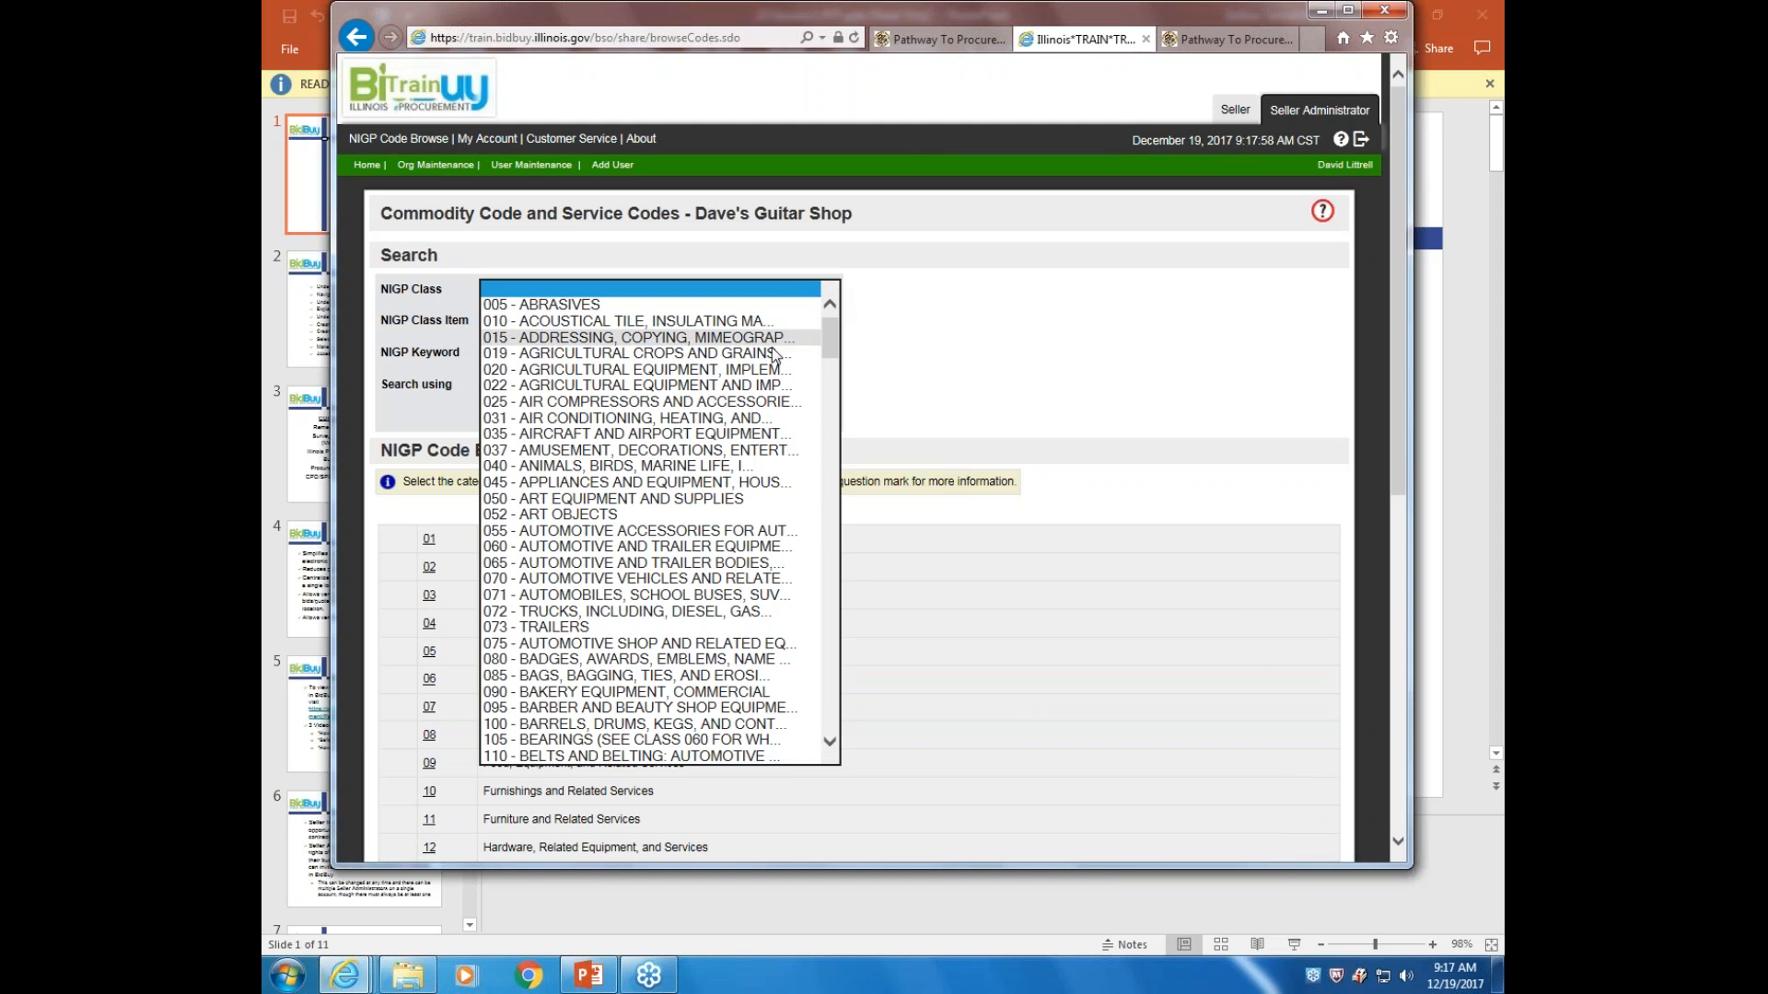
left_click_drag(829, 350, 928, 304)
left_click(929, 304)
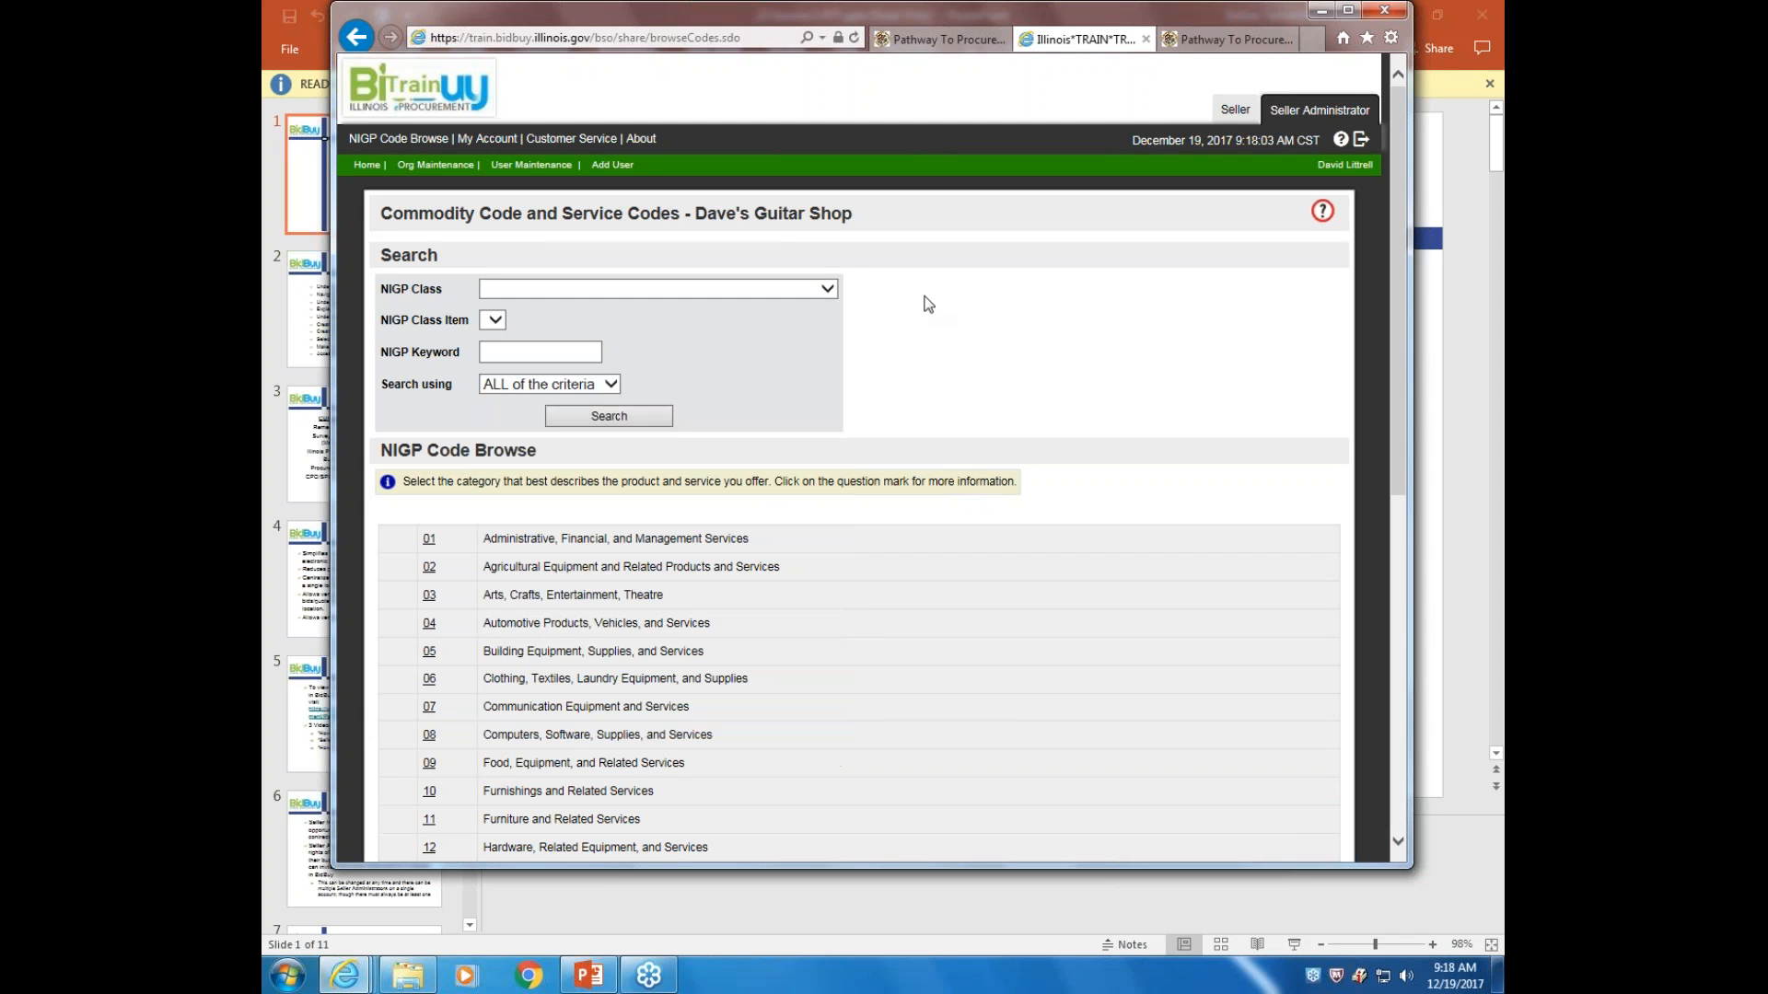
scroll(995, 493, "down", 10)
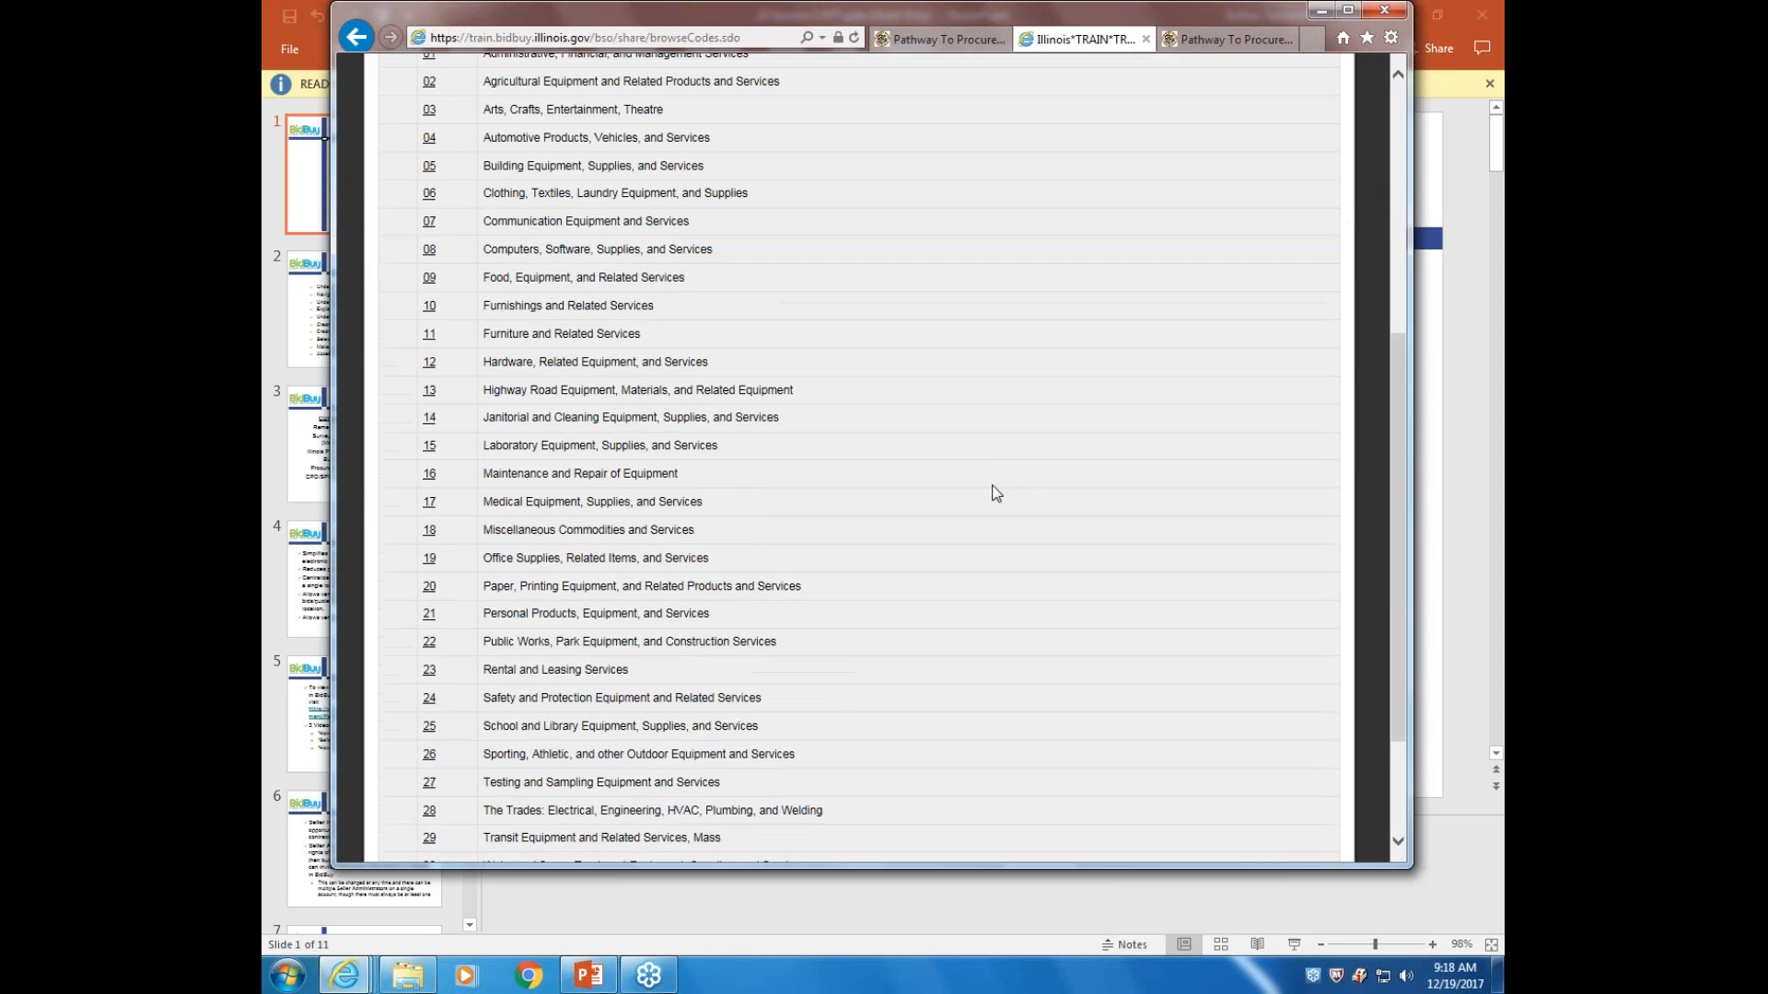
scroll(994, 493, "up", 9)
scroll(827, 381, "up", 1)
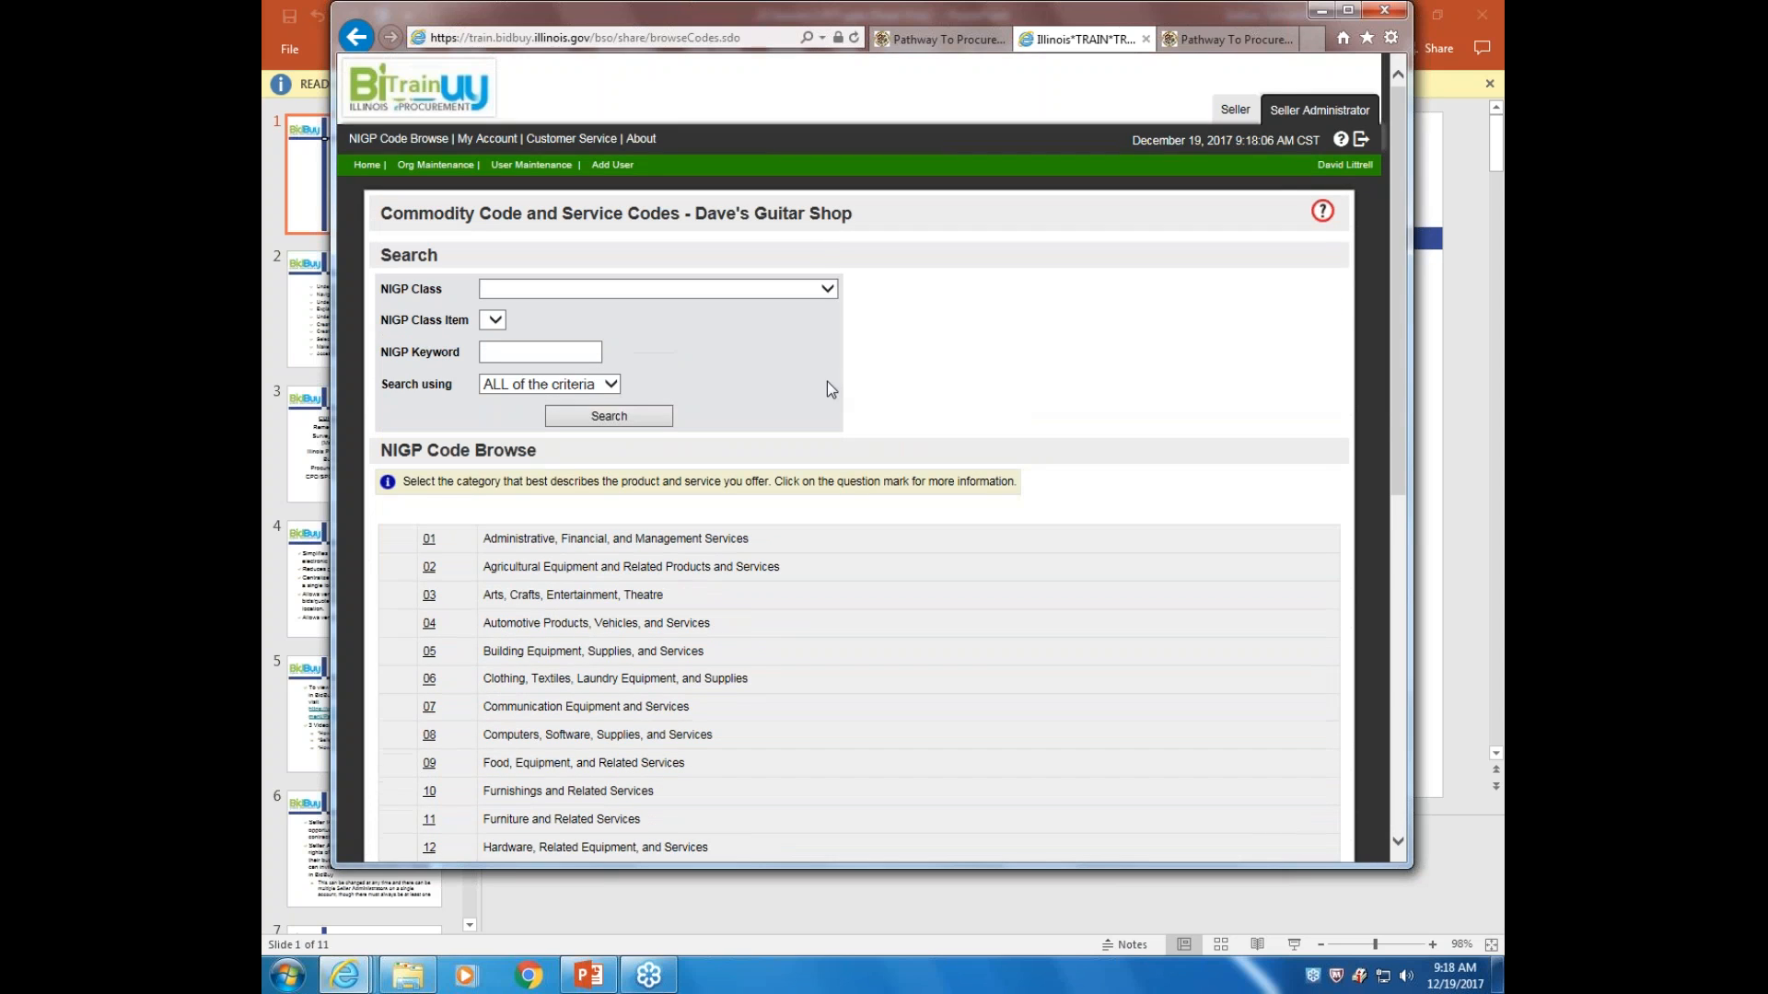
left_click(431, 542)
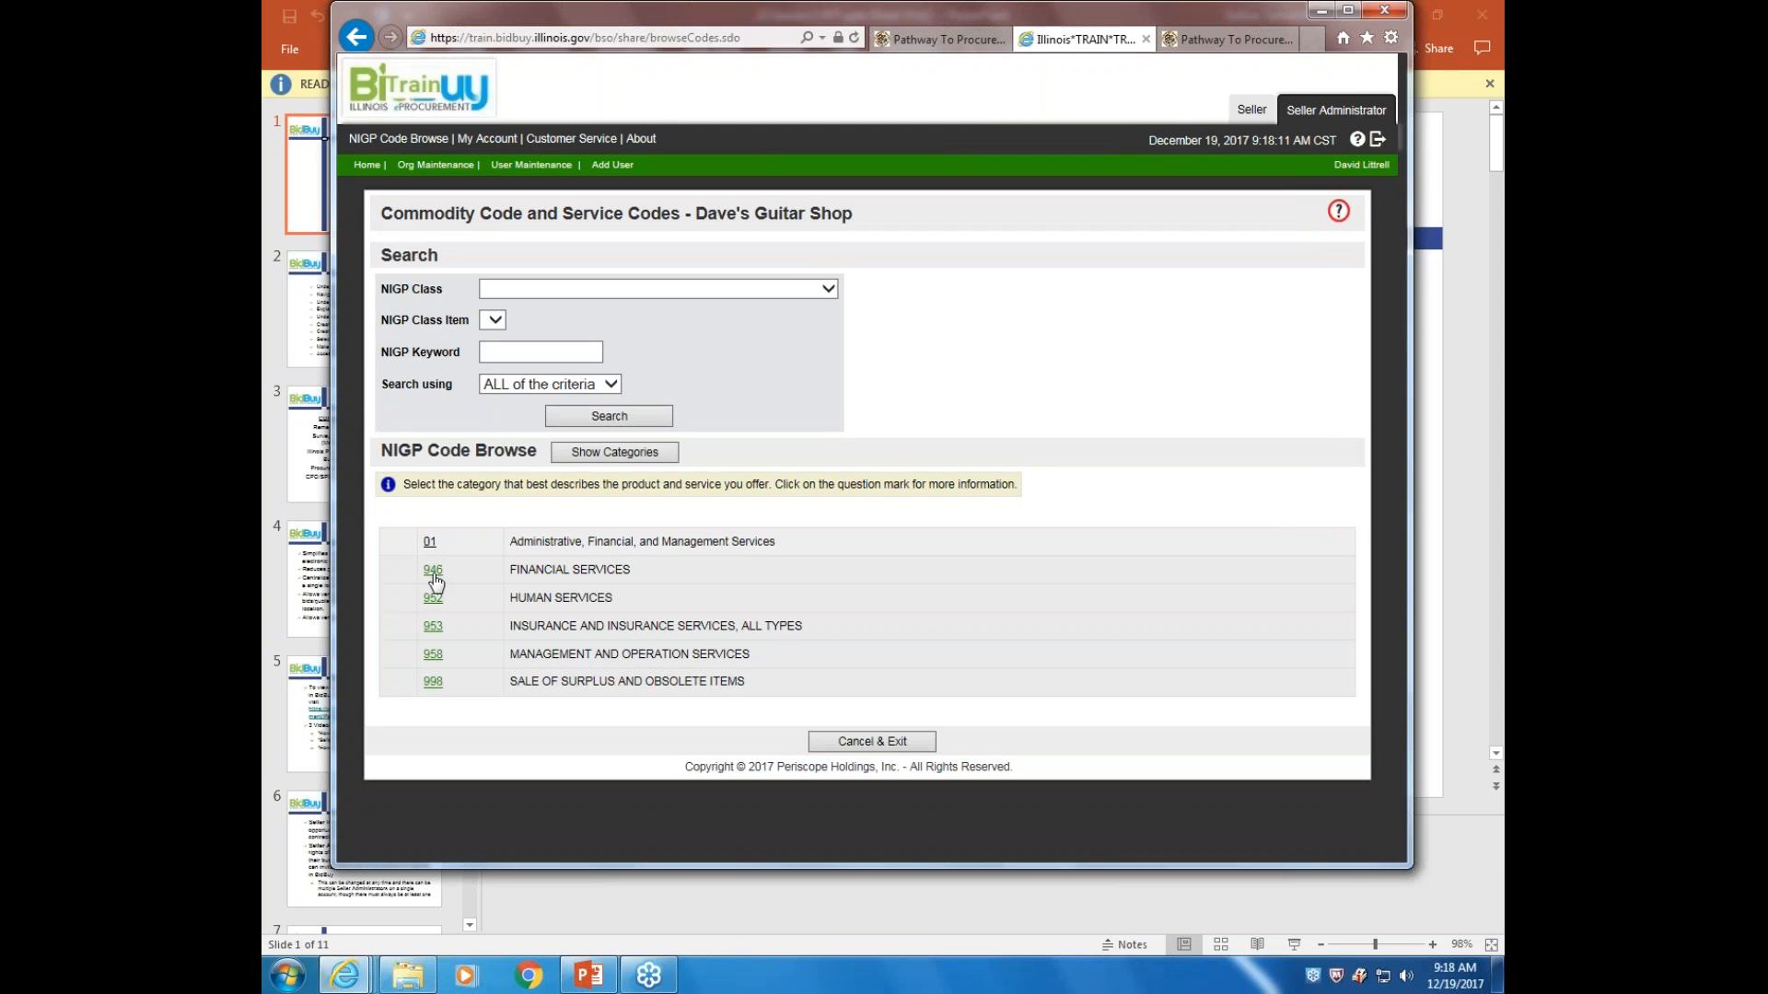
left_click(434, 572)
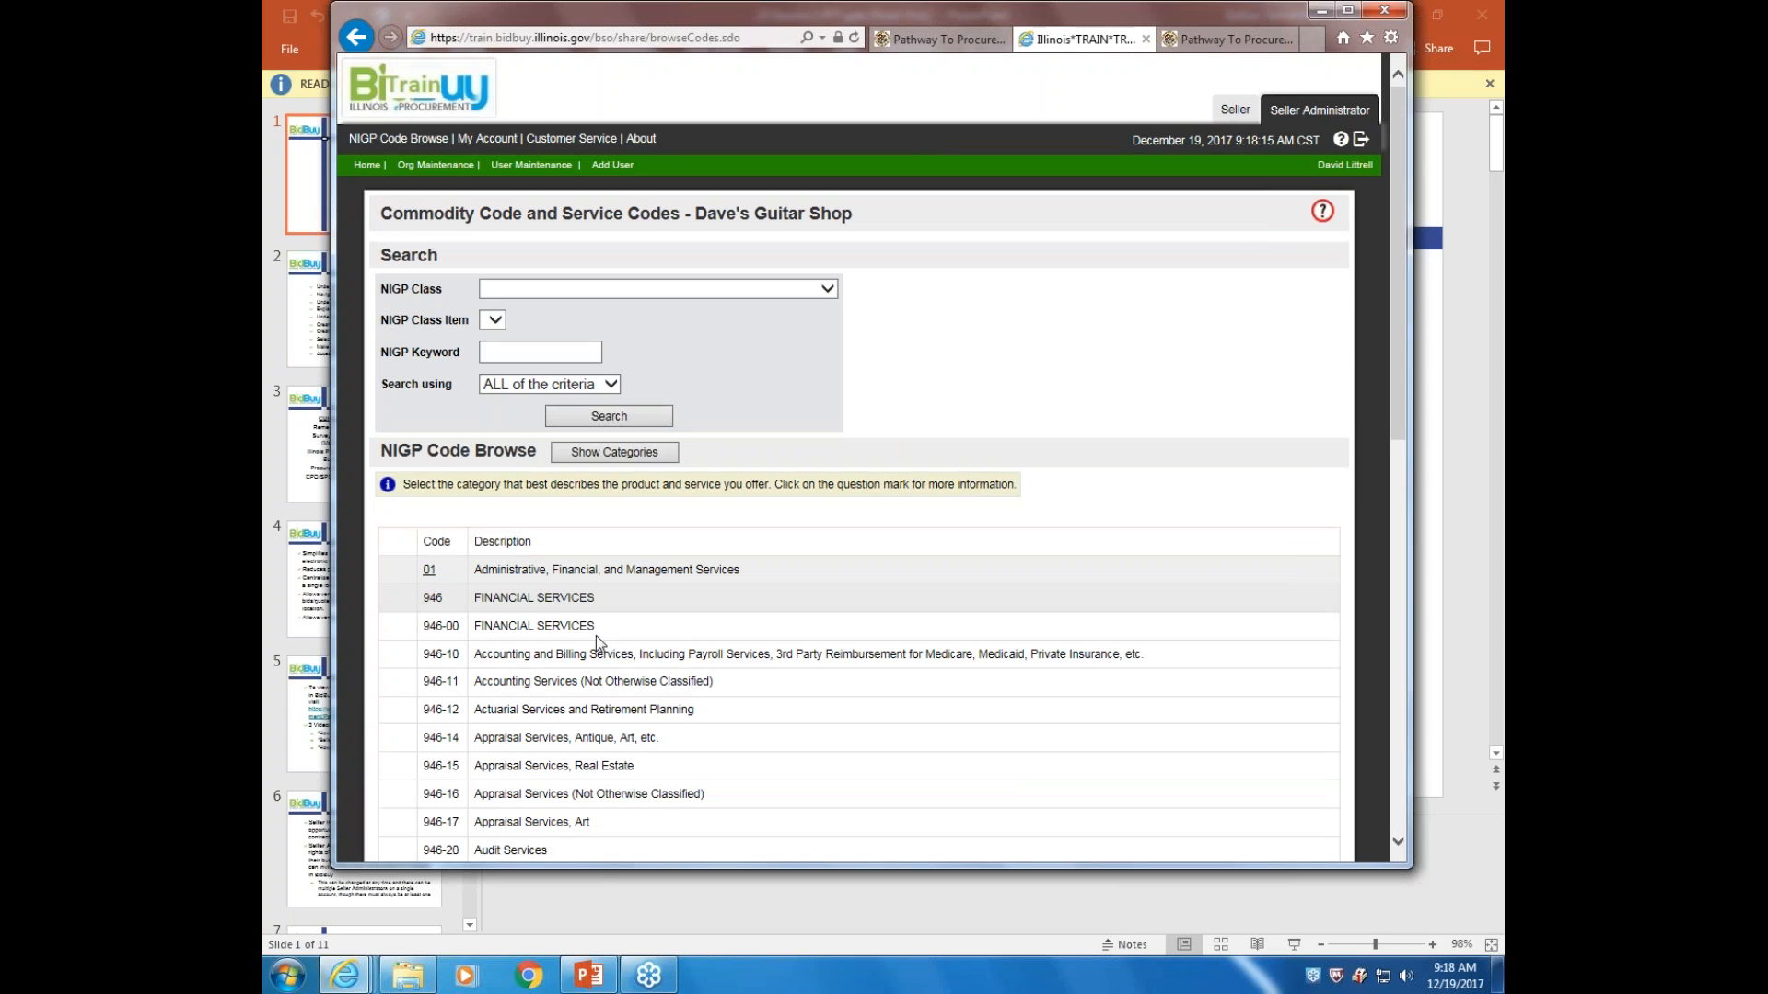
From the maintenance home page, show My Account information and start a Customer Service e-mail
left_click(367, 166)
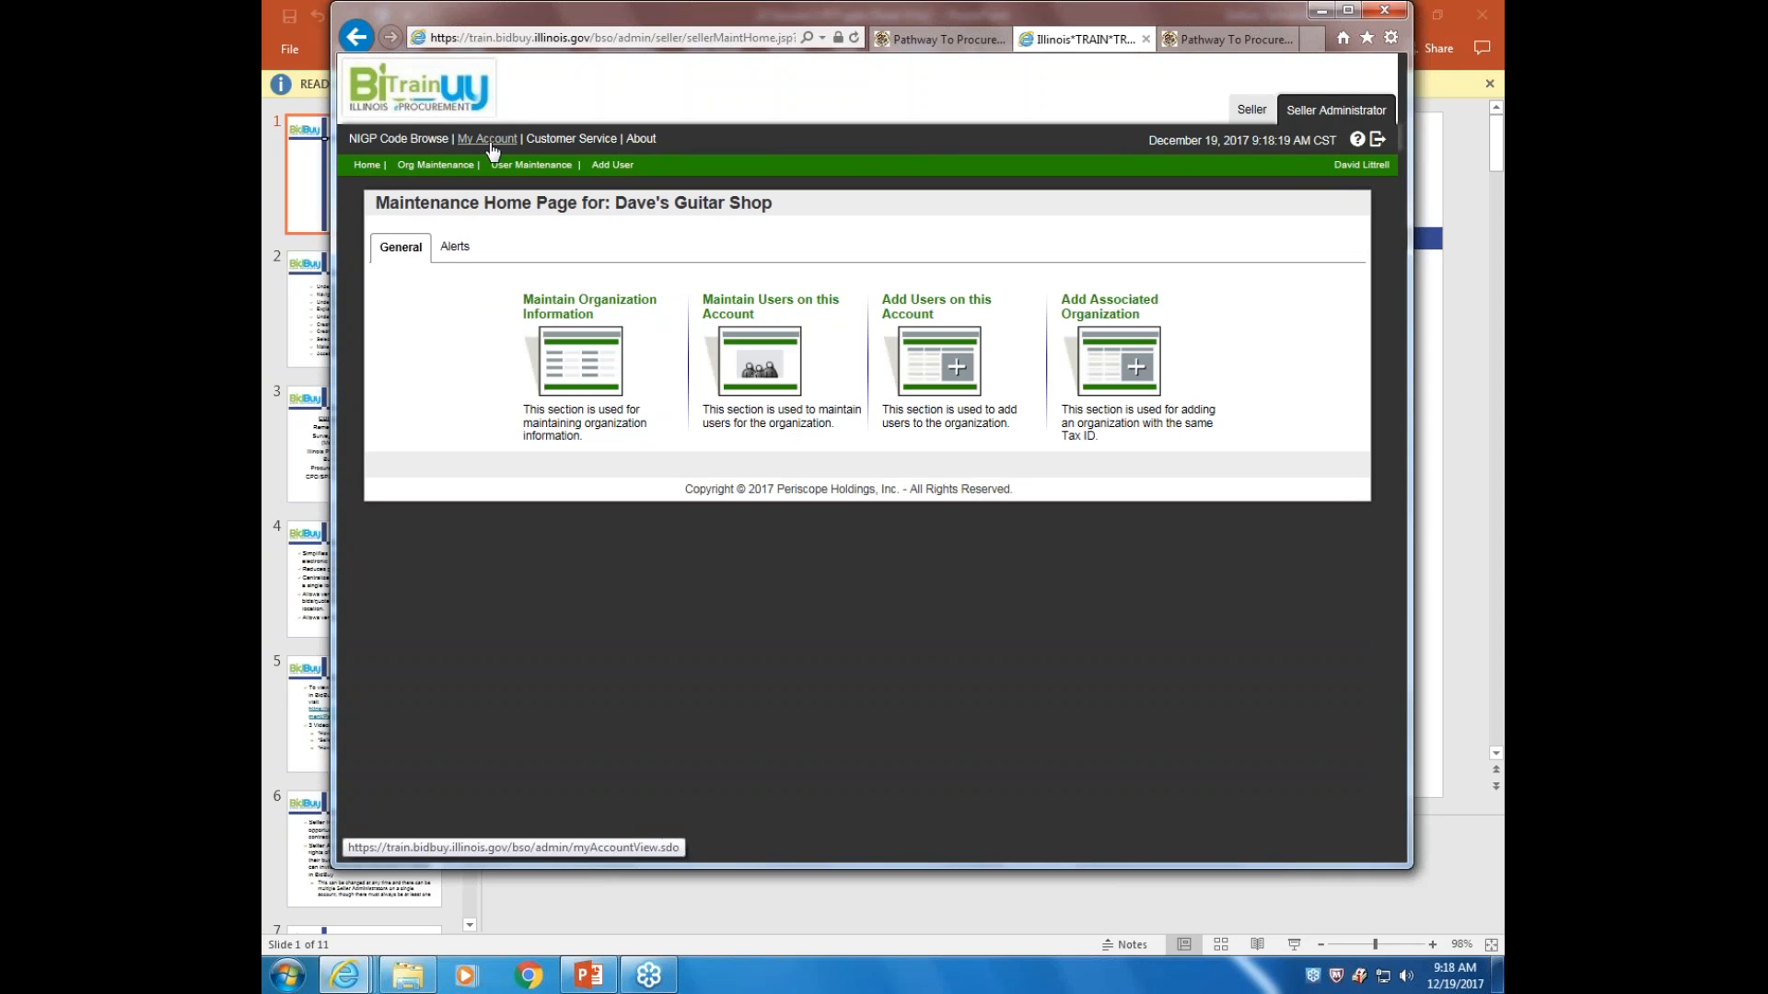
left_click(496, 143)
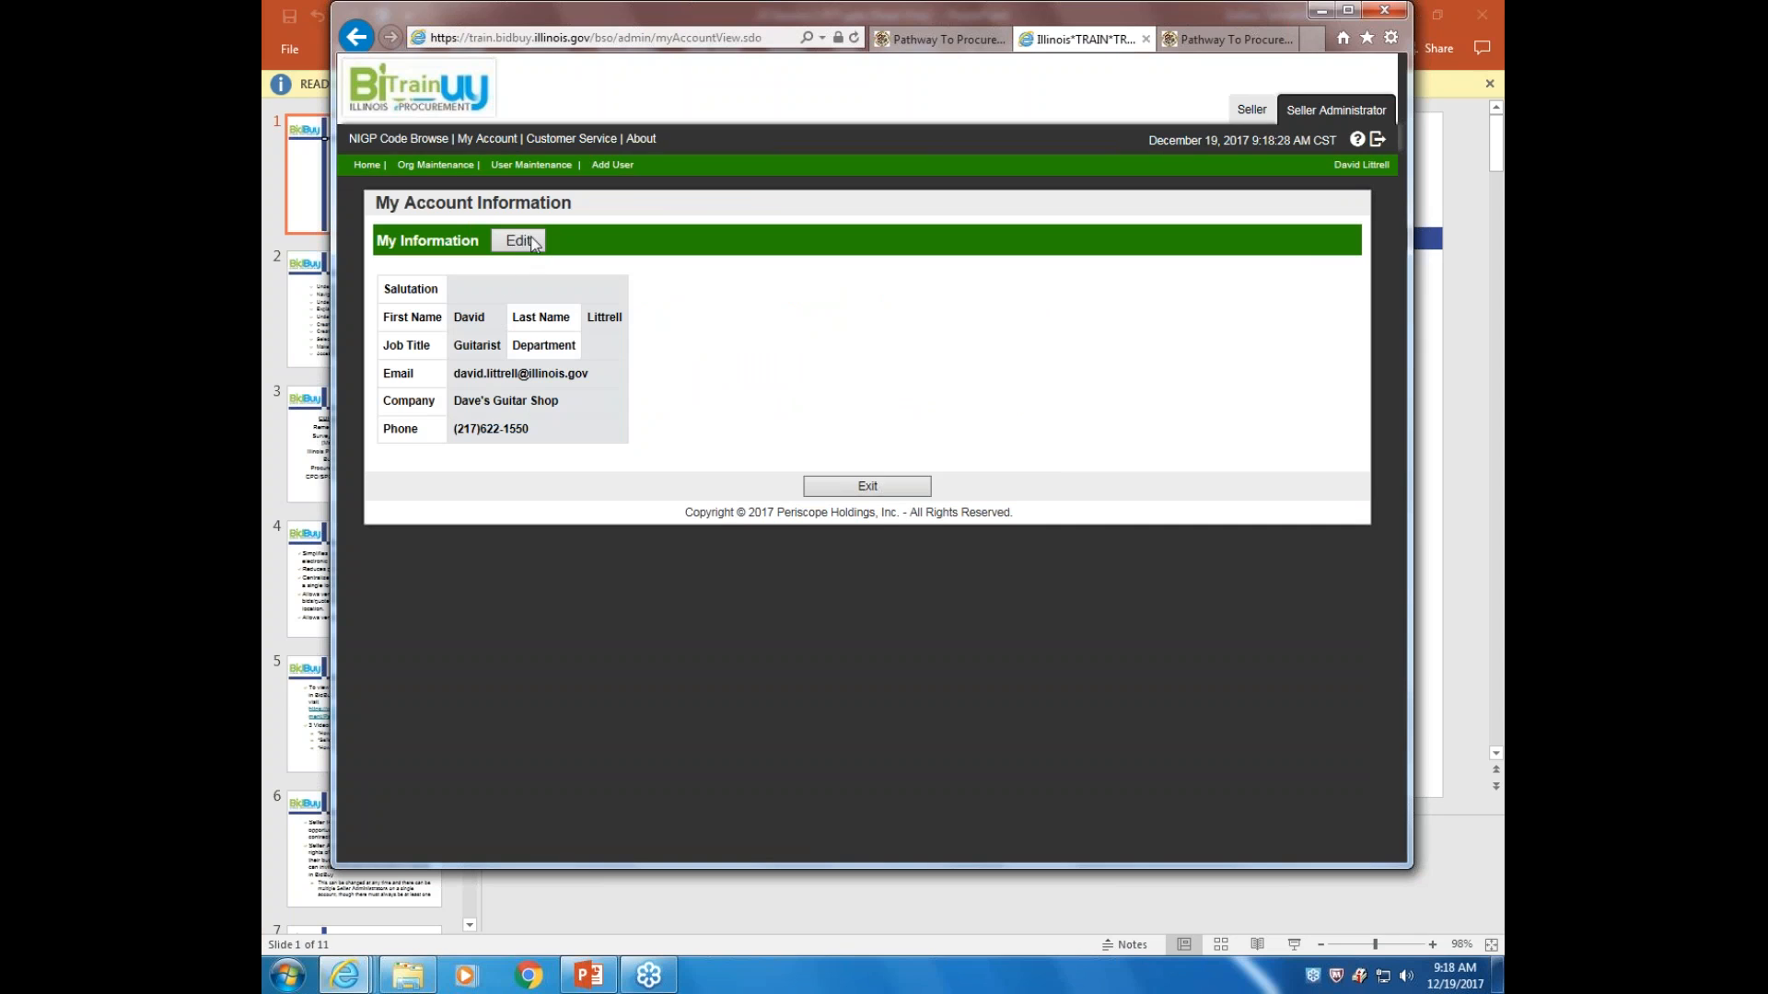
left_click(581, 140)
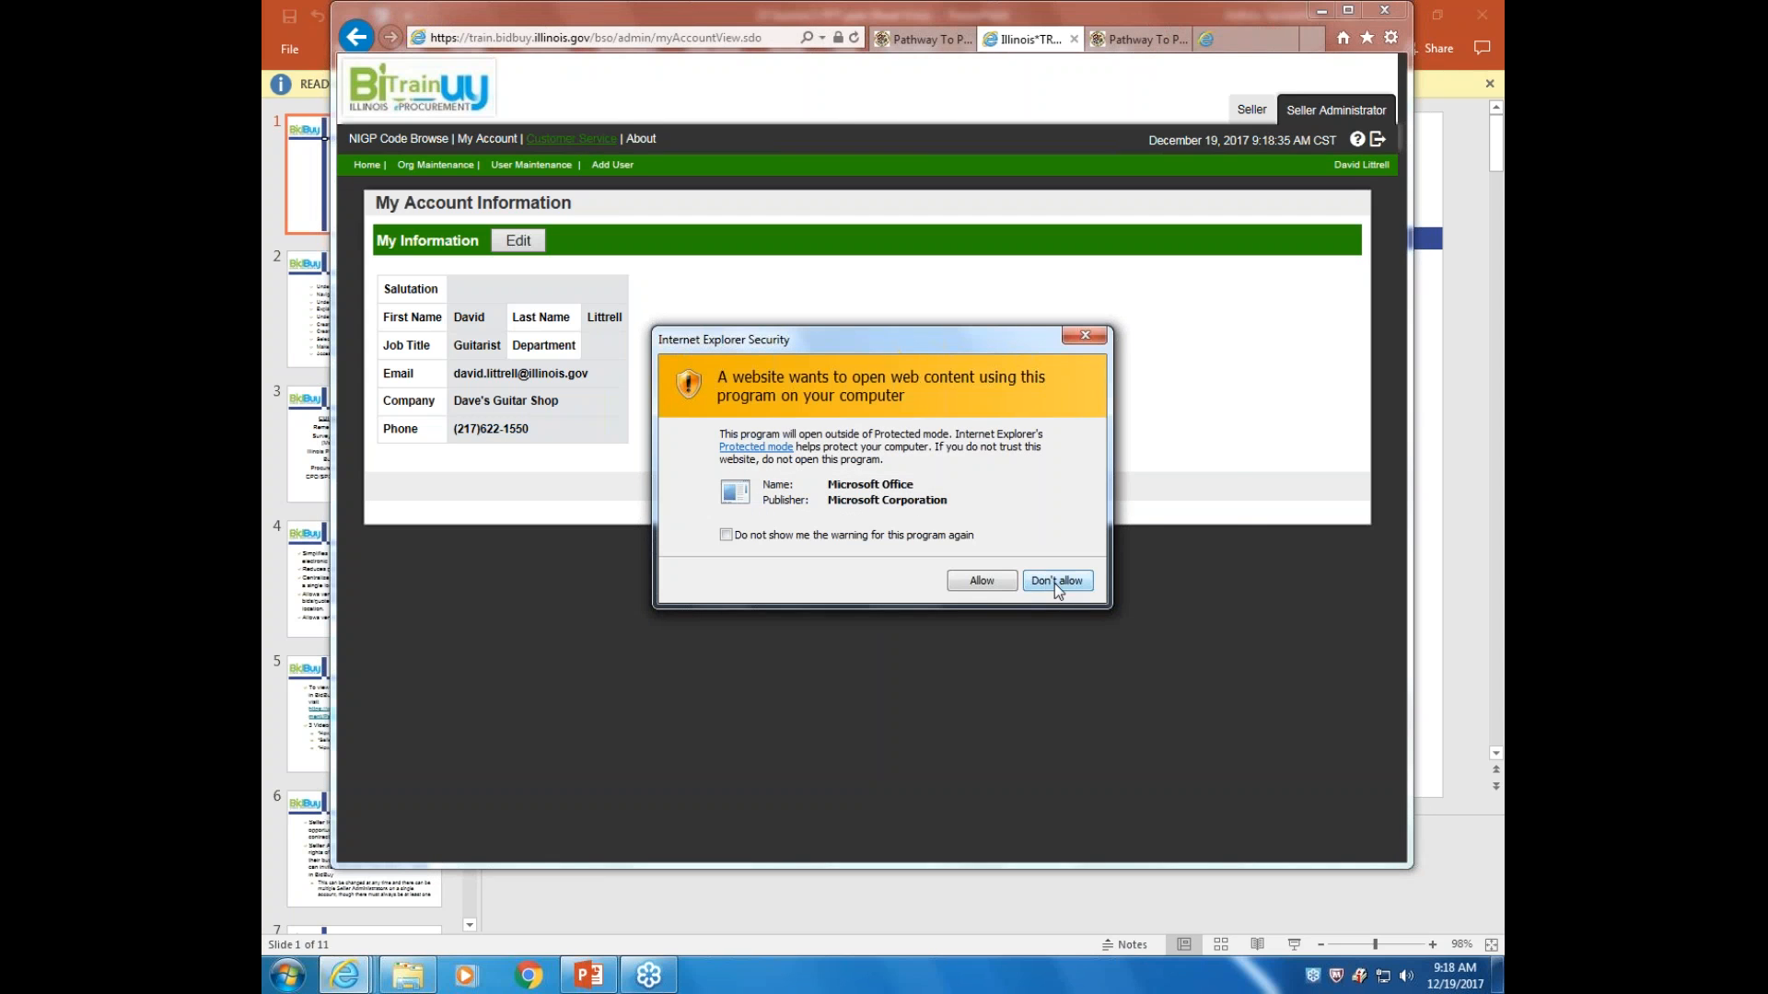
Let Outlook open the support e-mail, then discard the blank draft without saving
left_click(982, 580)
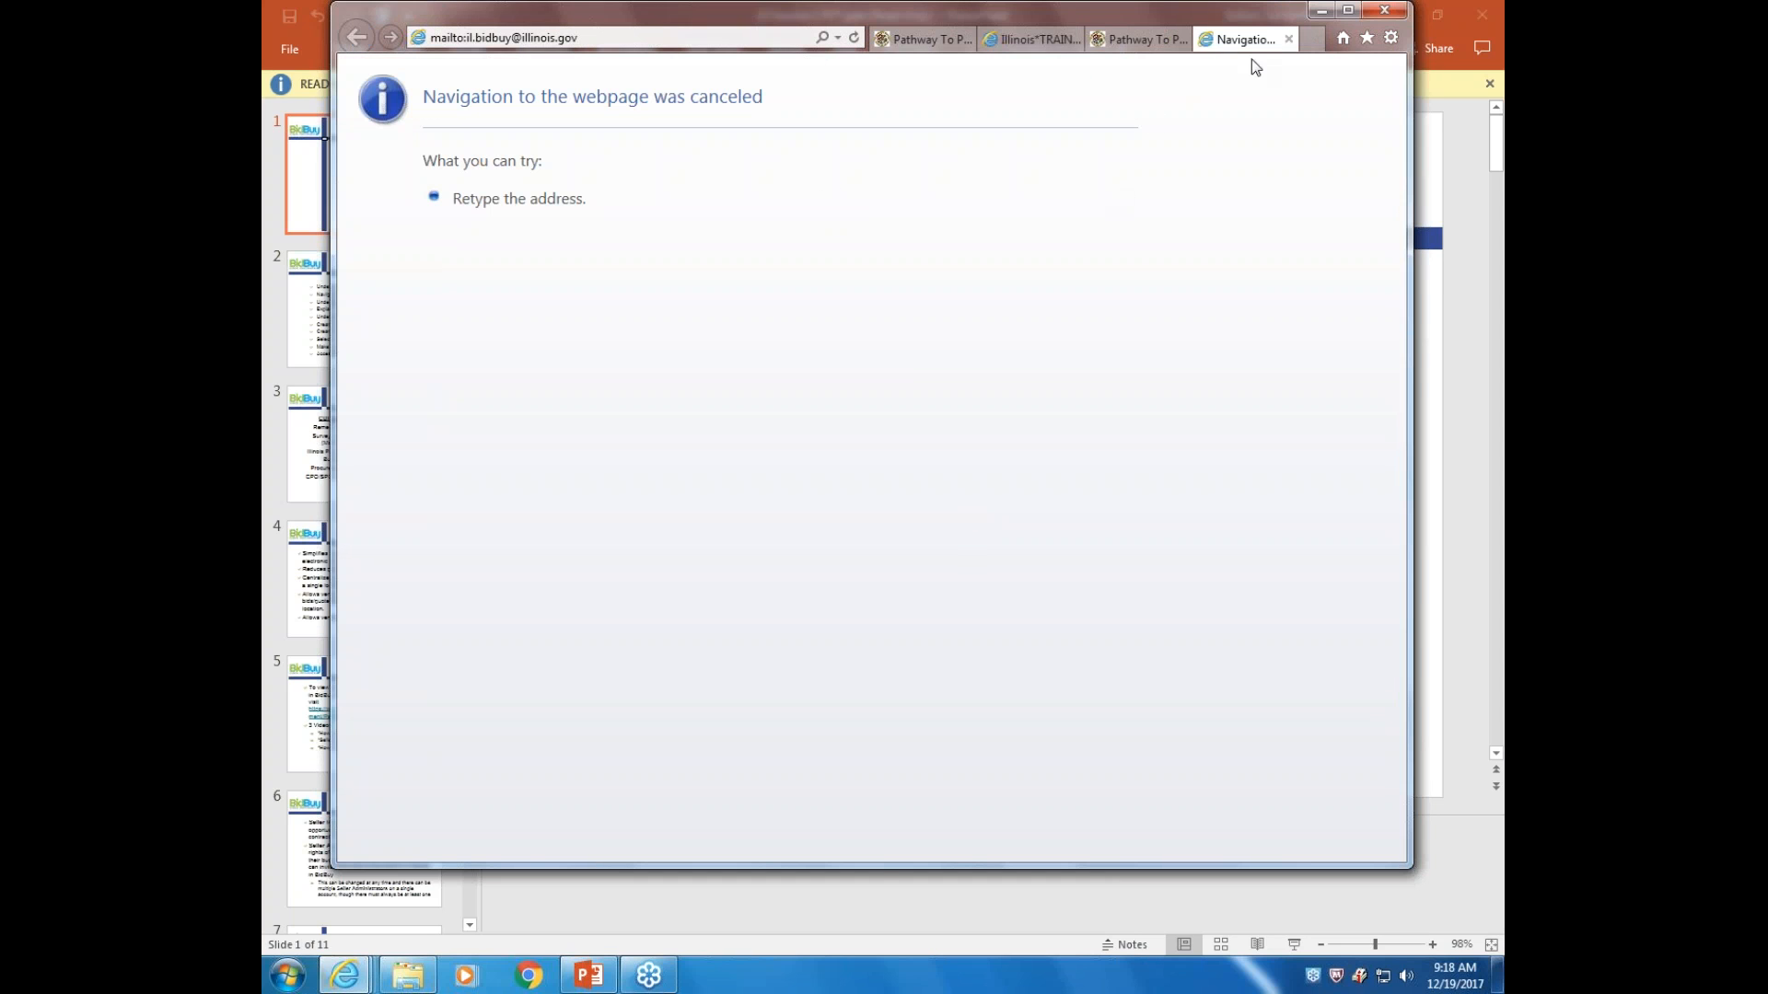
left_click(1289, 40)
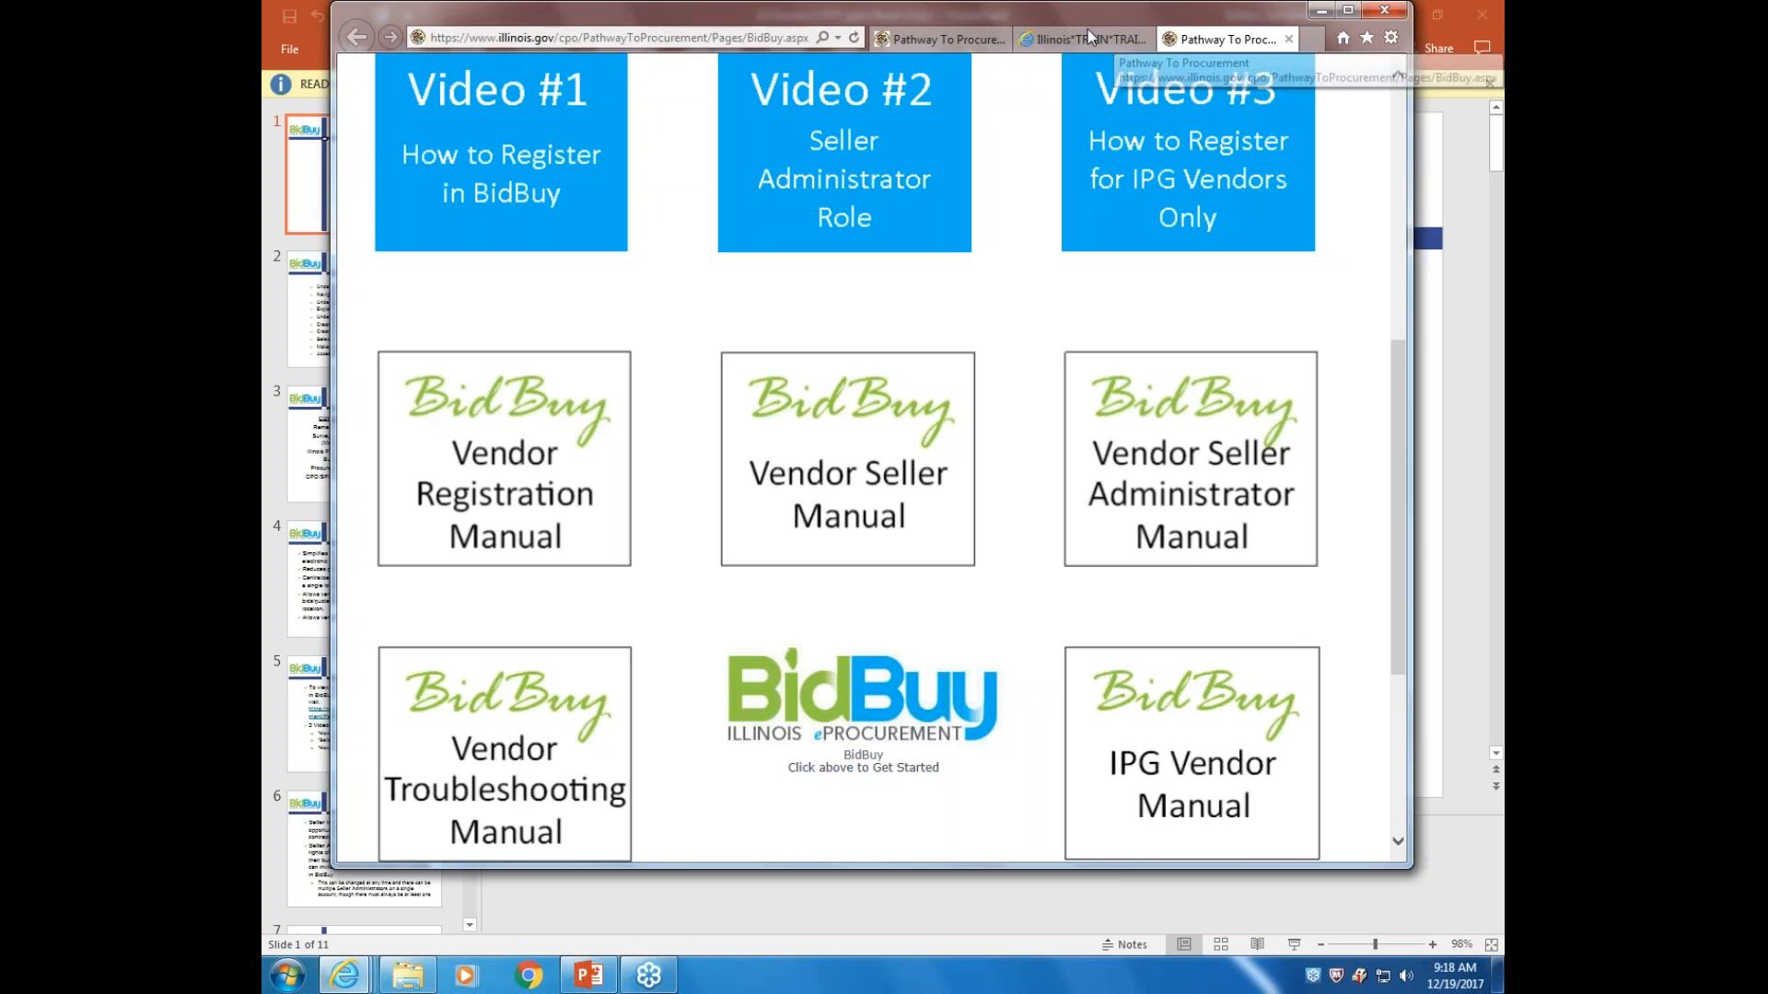
left_click(1083, 40)
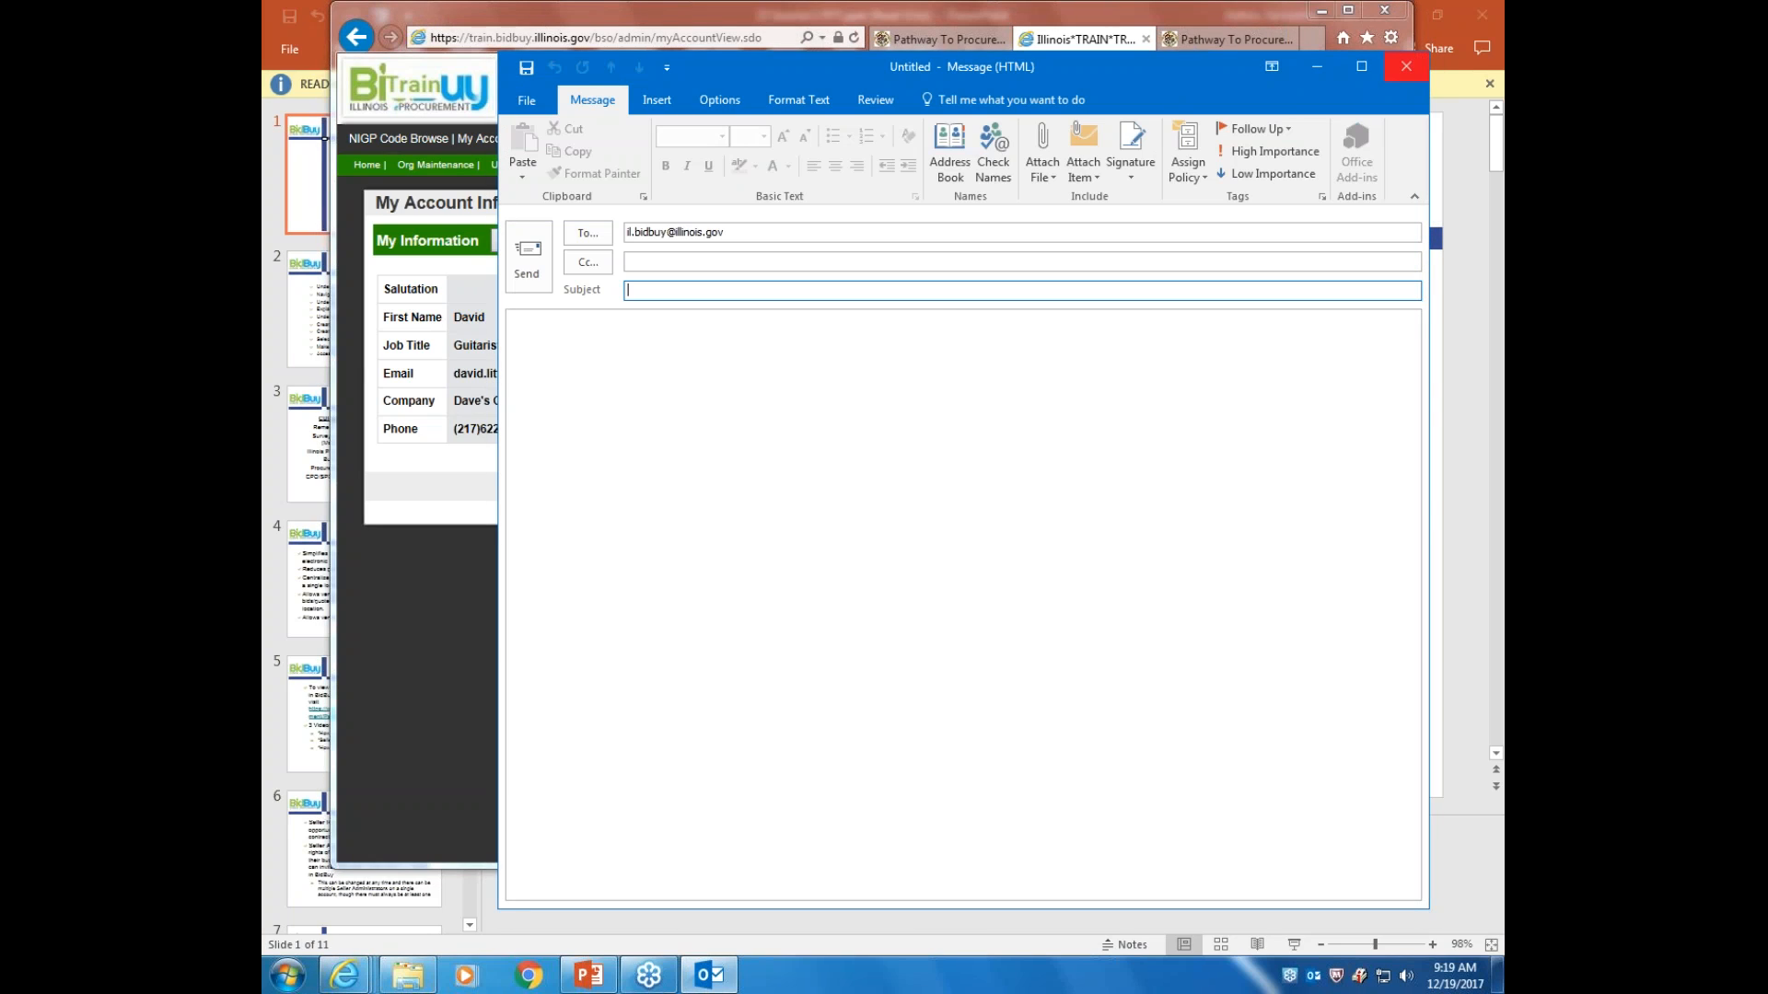
left_click(1406, 66)
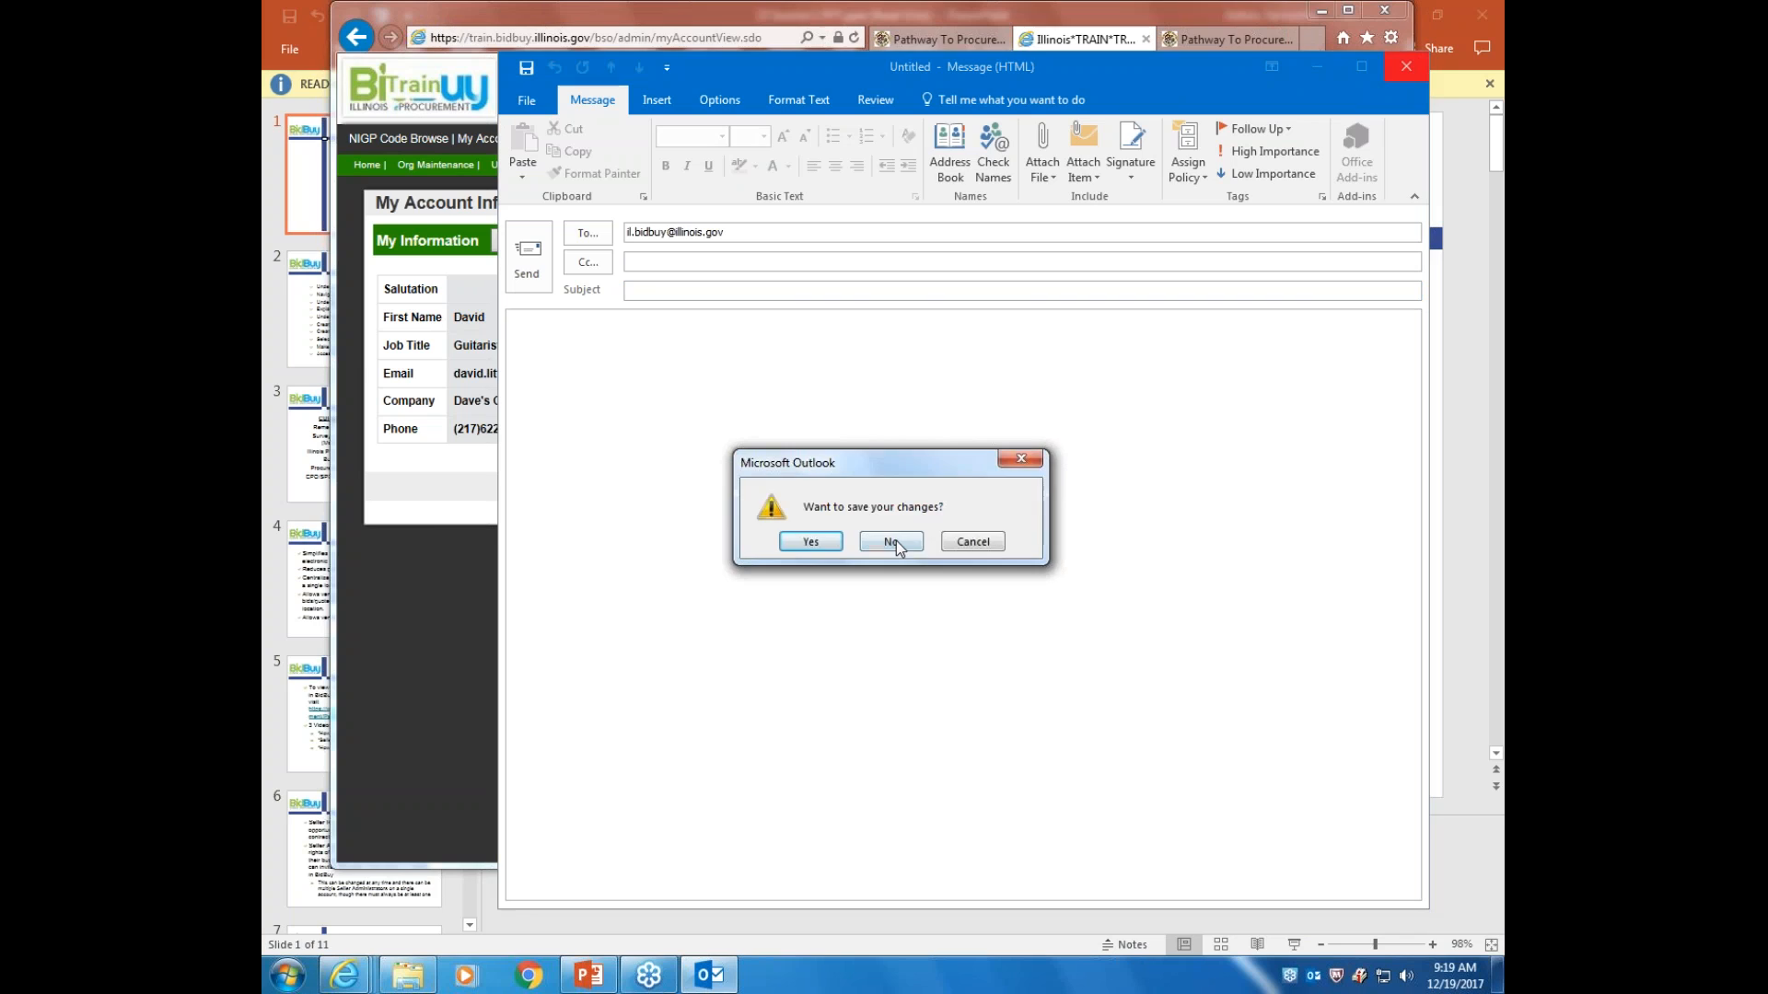
left_click(899, 541)
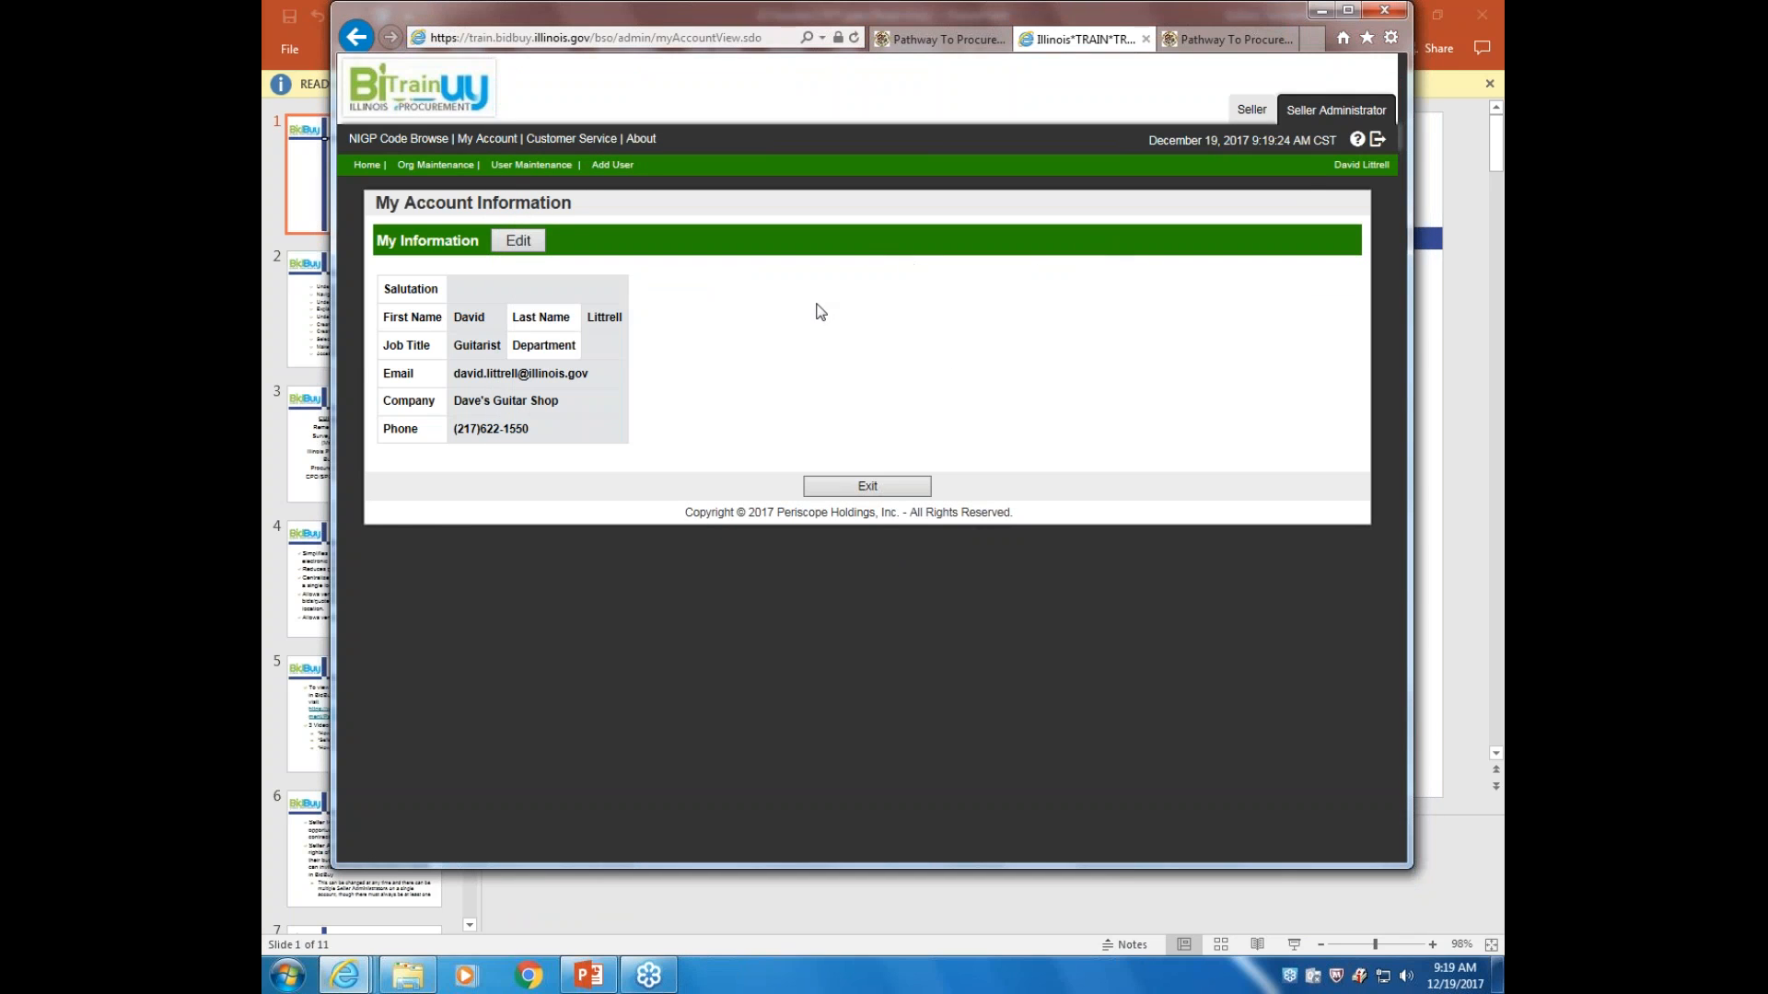
View the BuySpeed About details (version 13.2.1.28), then return to Dave's Guitar Shop's home page
left_click(573, 140)
left_click(641, 139)
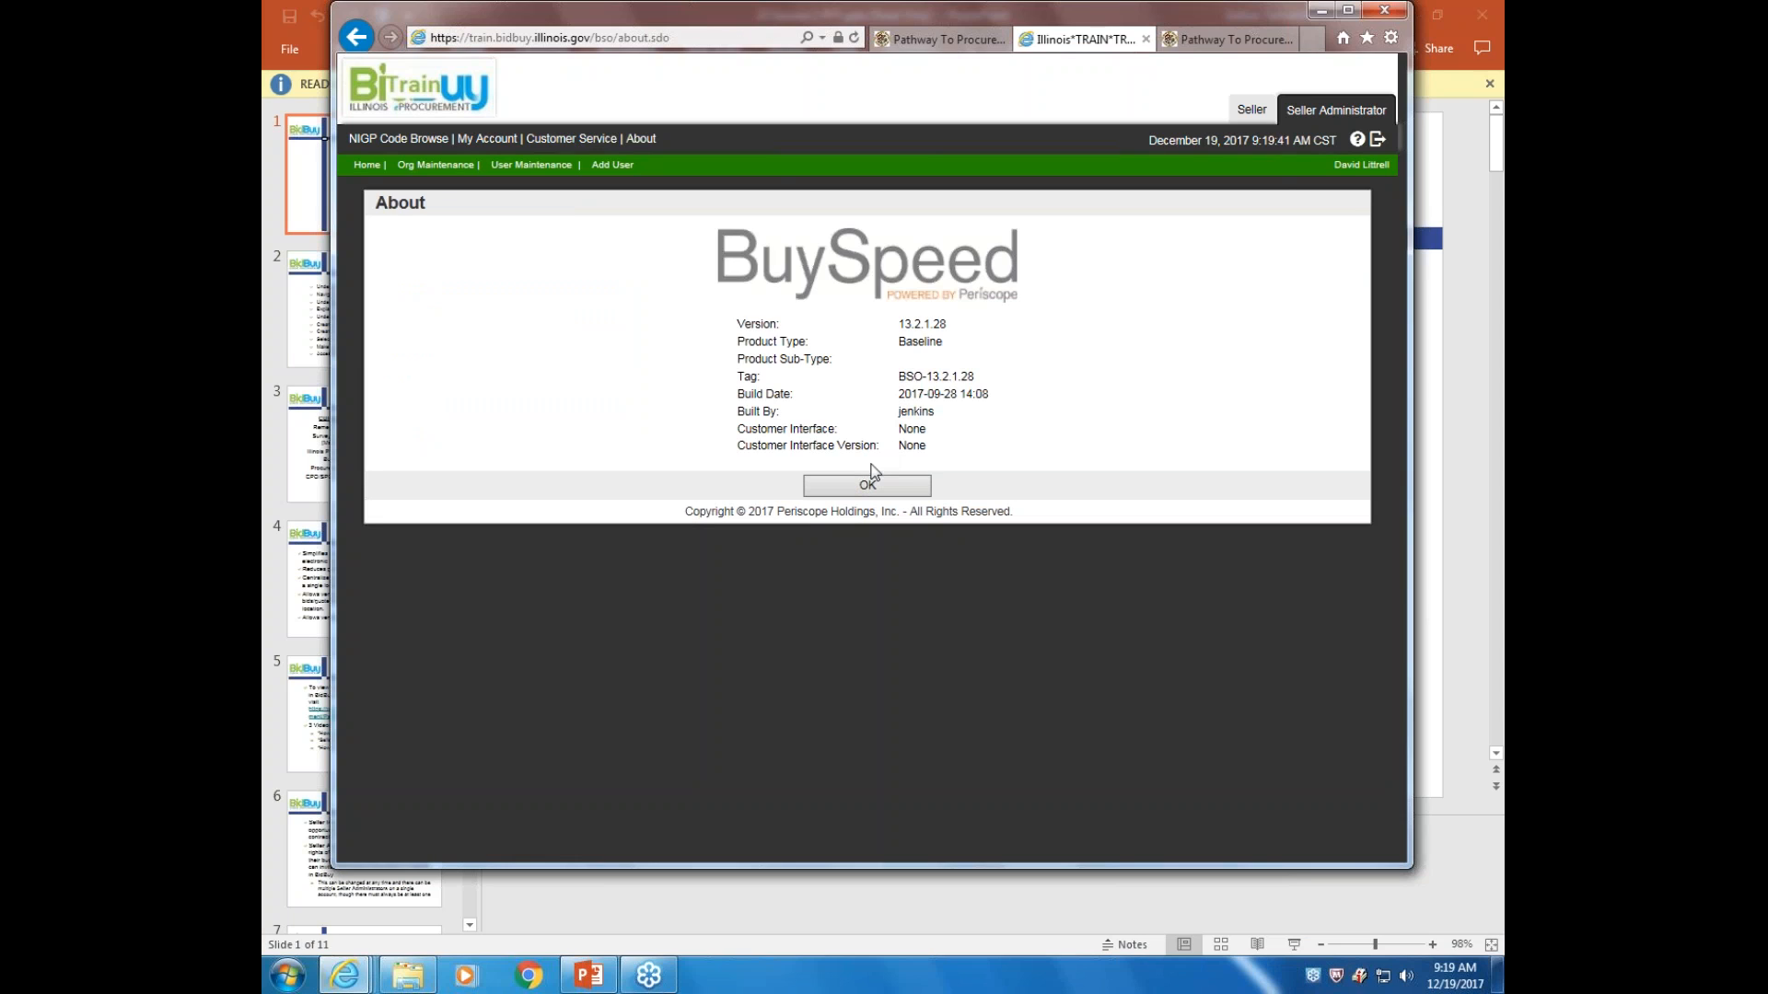
left_click(367, 167)
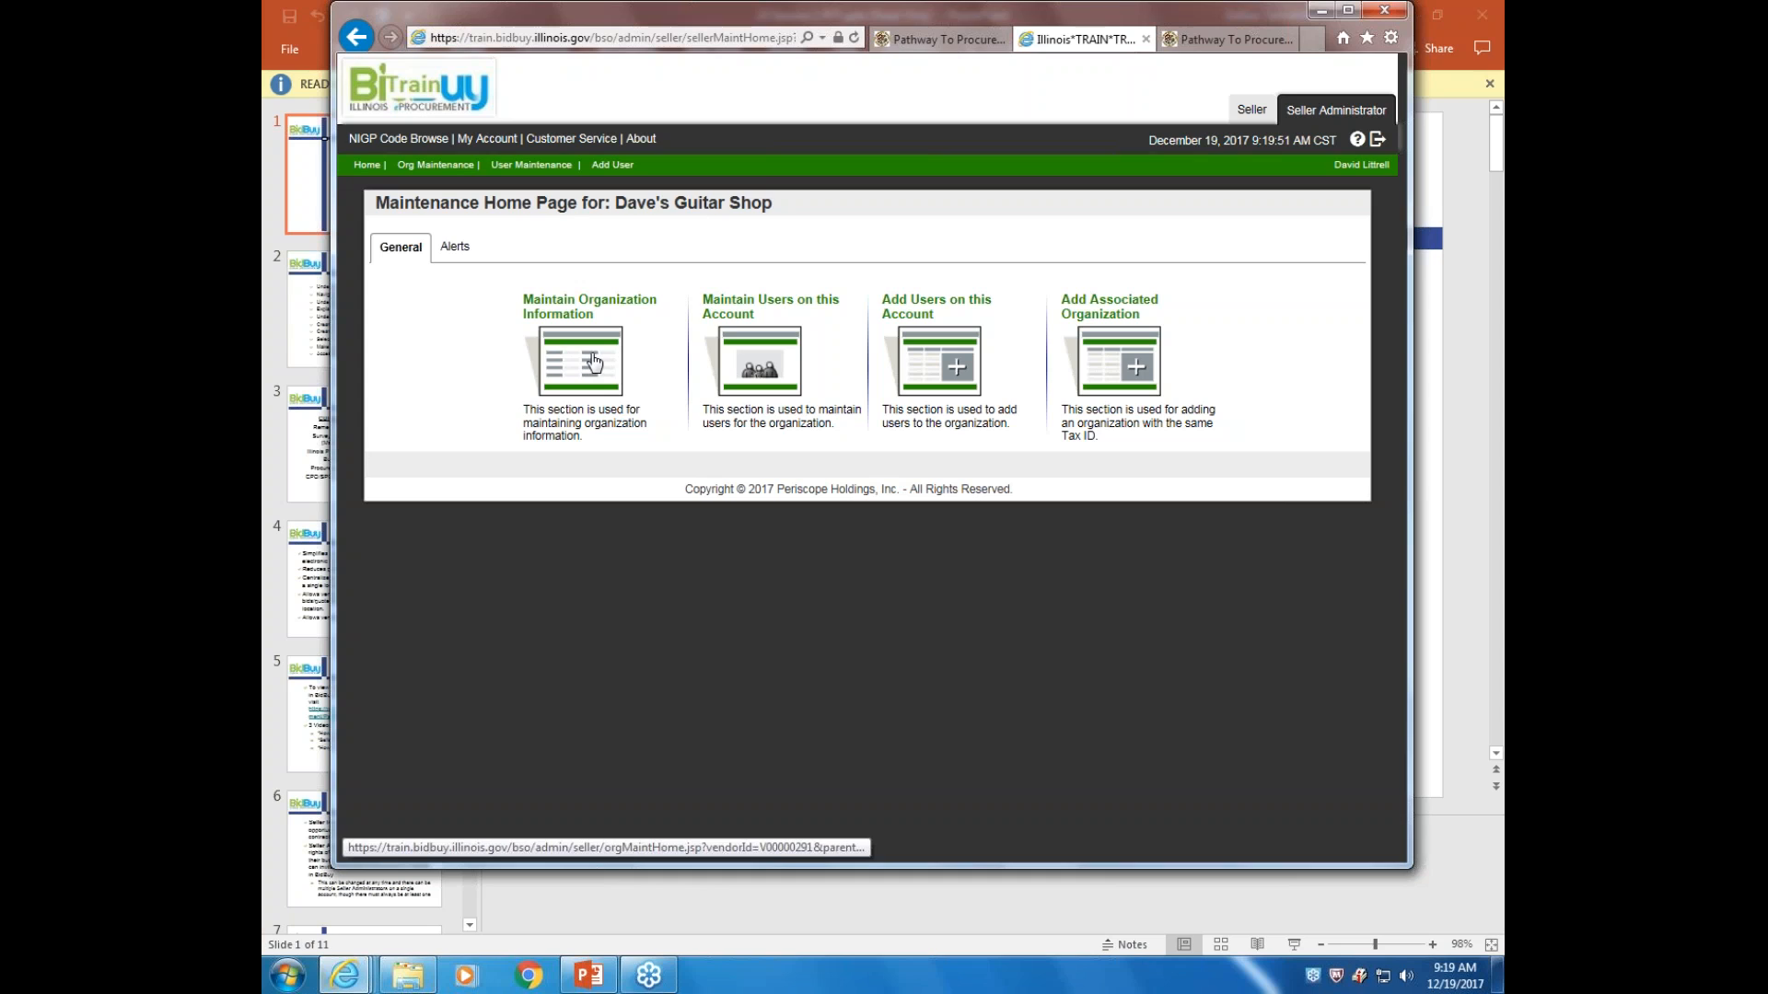
Check the organization's alerts, then reach Maintain Organization Information through the General tab
left_click(453, 248)
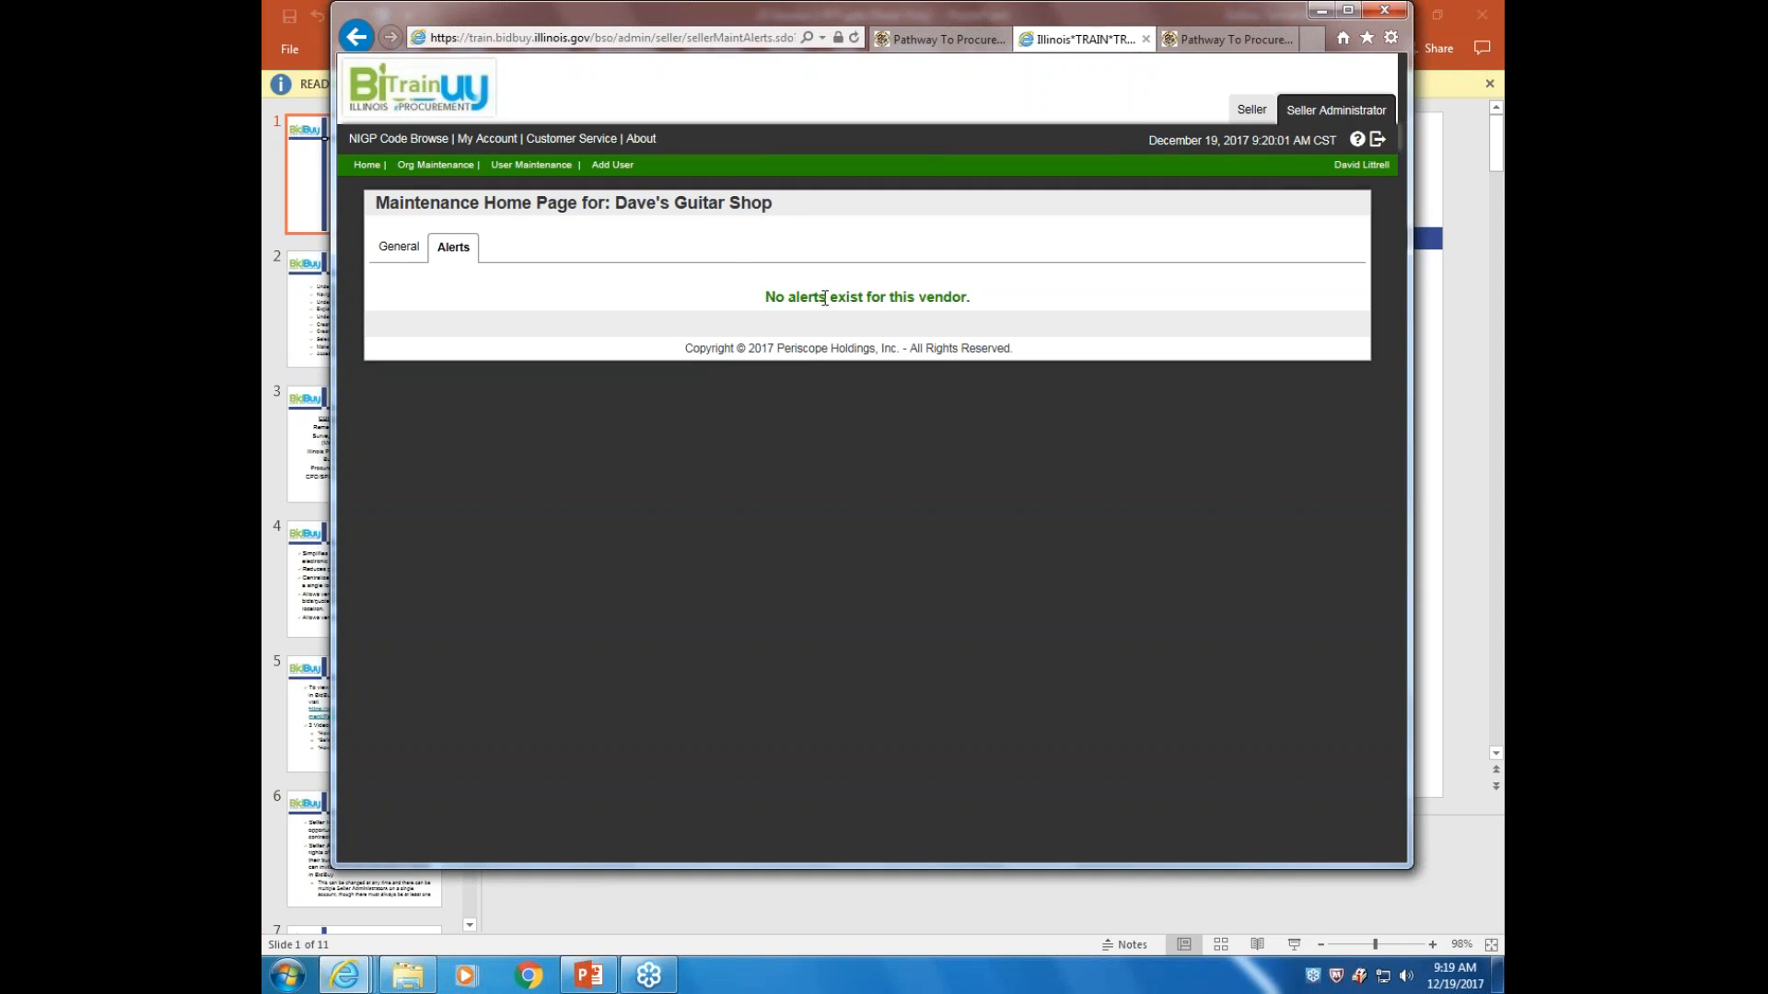
left_click(400, 246)
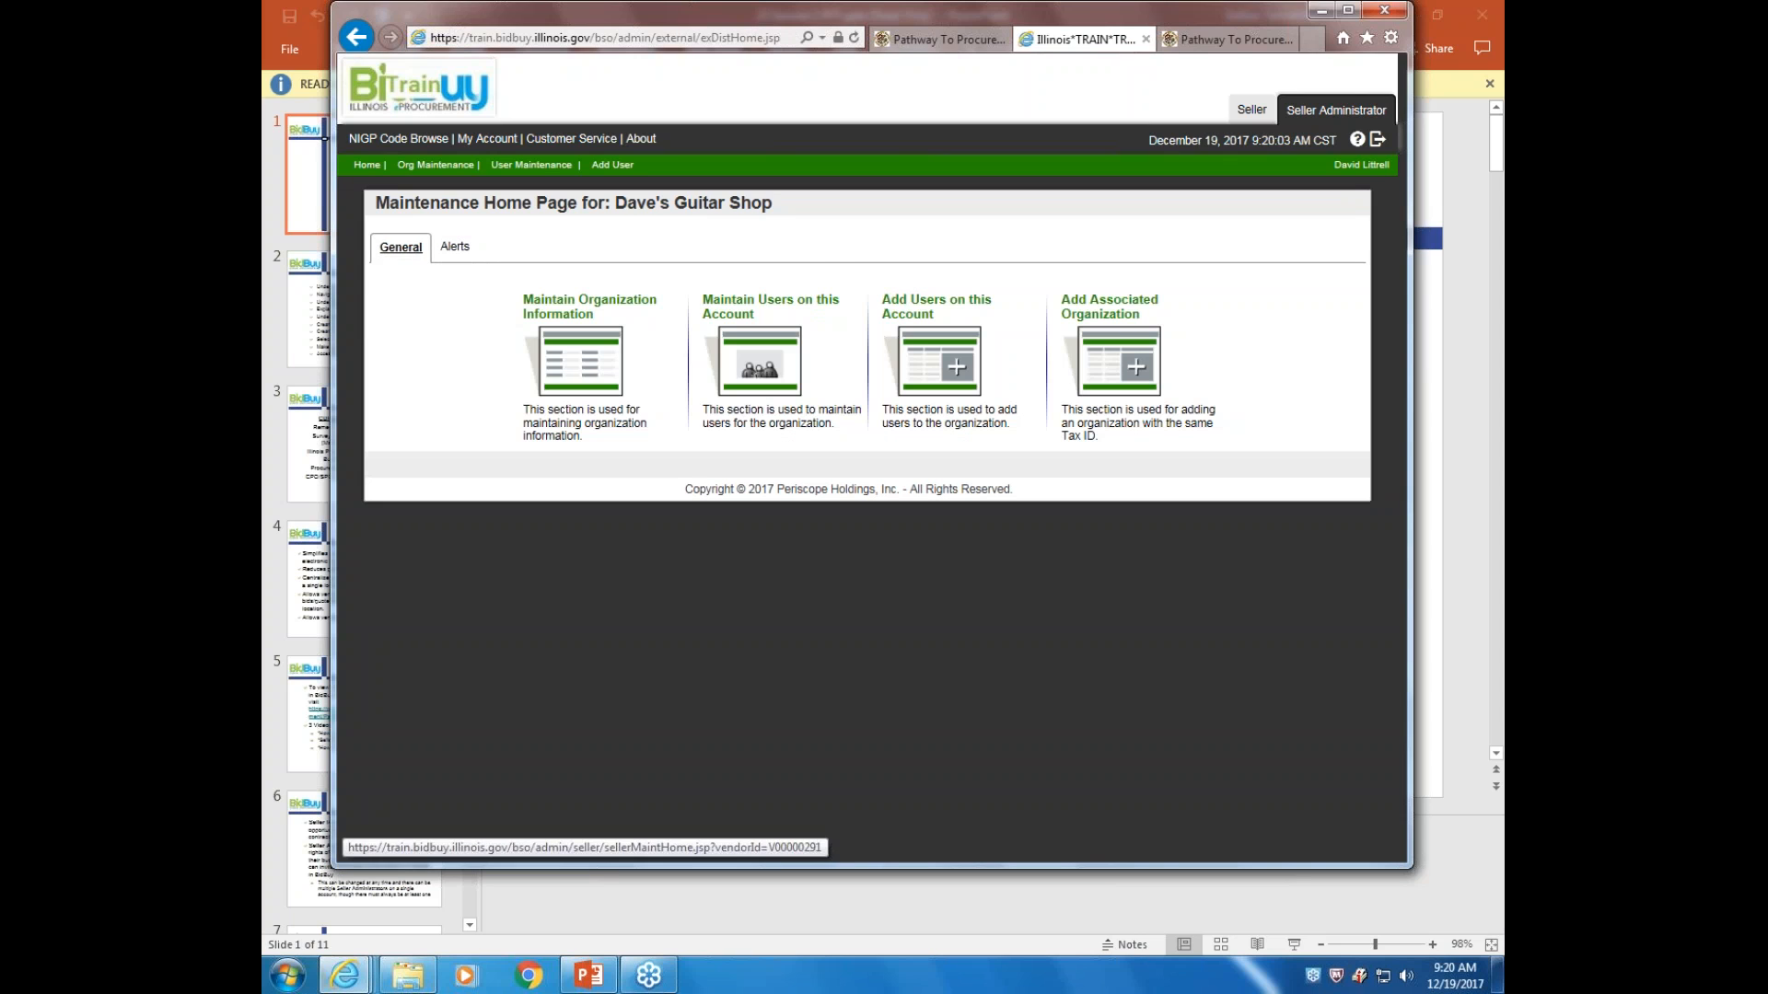
left_click(597, 362)
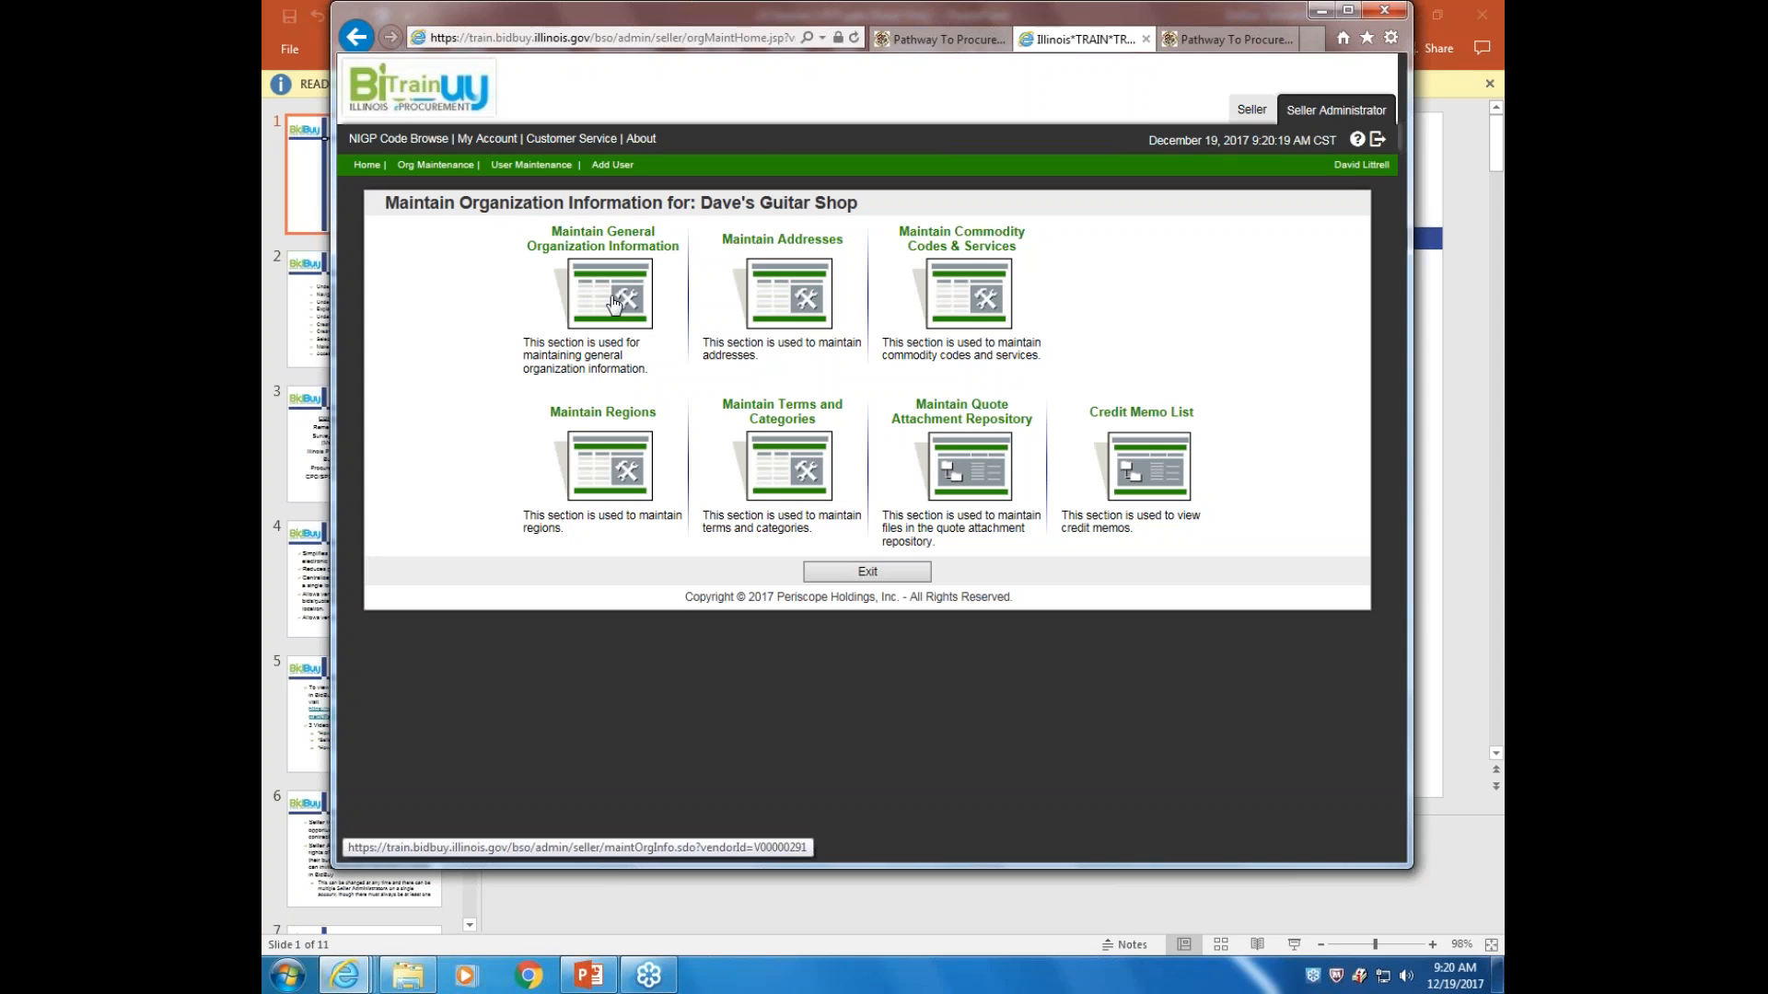
Review the General Organization Information form down to its Save buttons: state IL, Email delivery
left_click(615, 304)
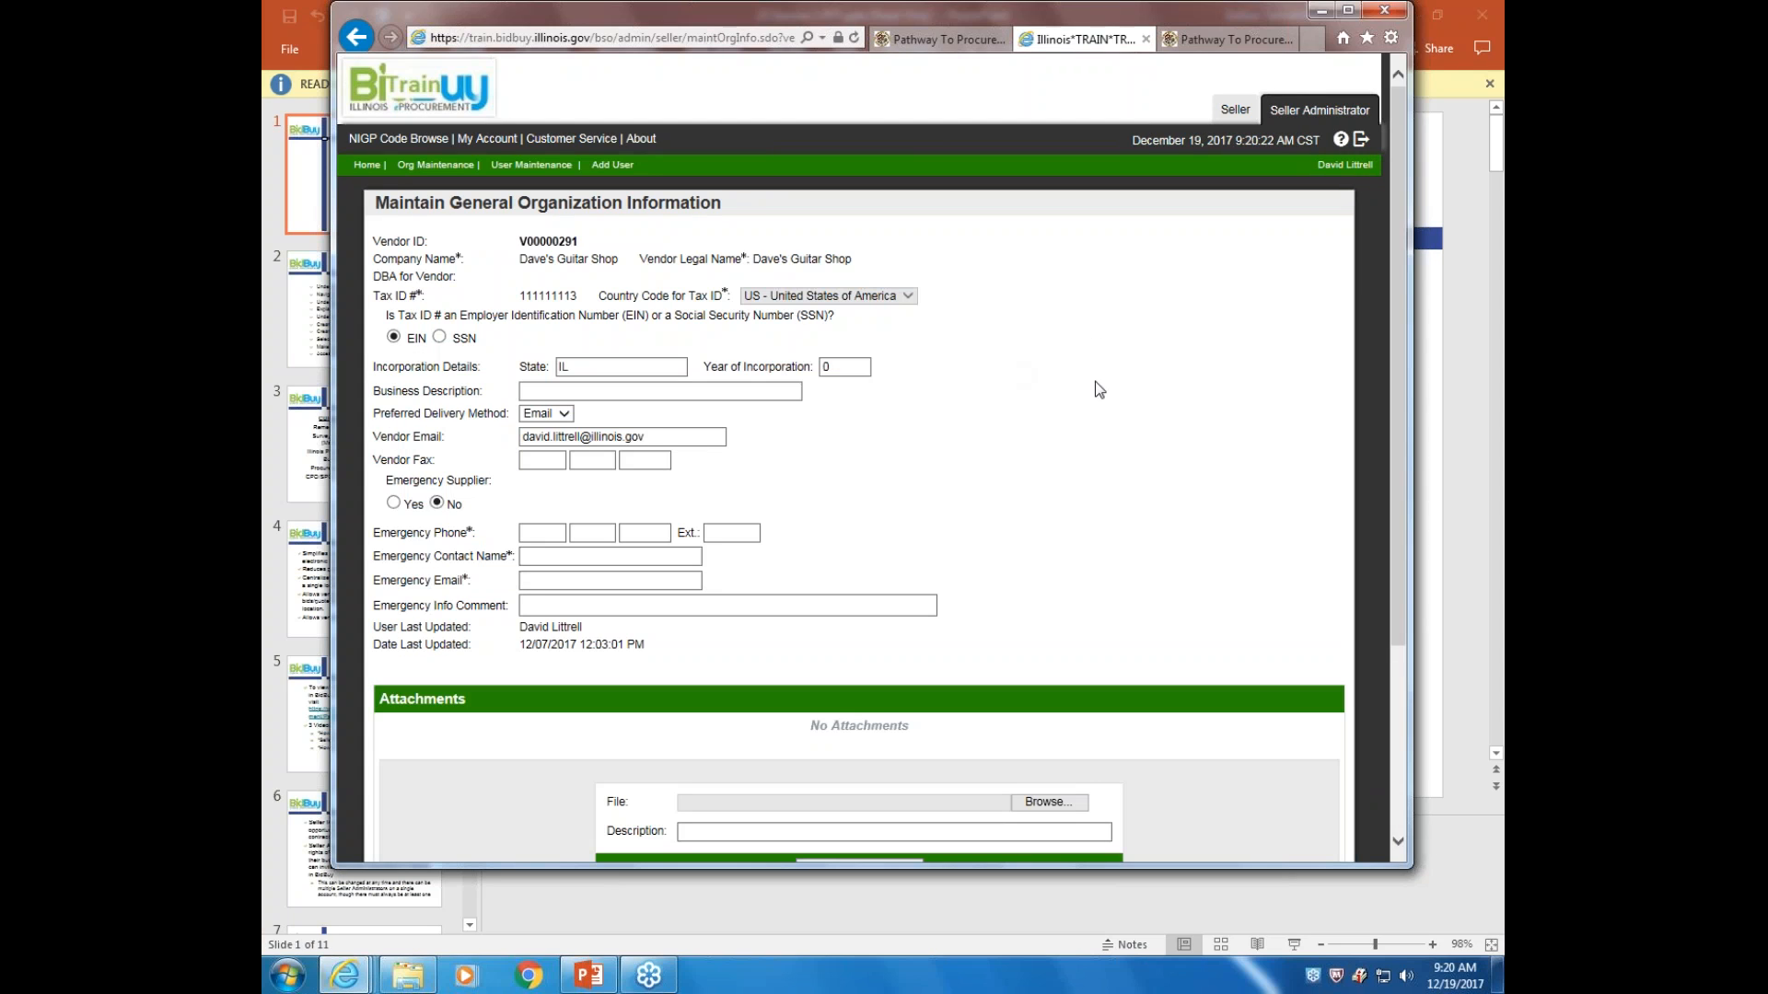
scroll(1213, 356, "down", 5)
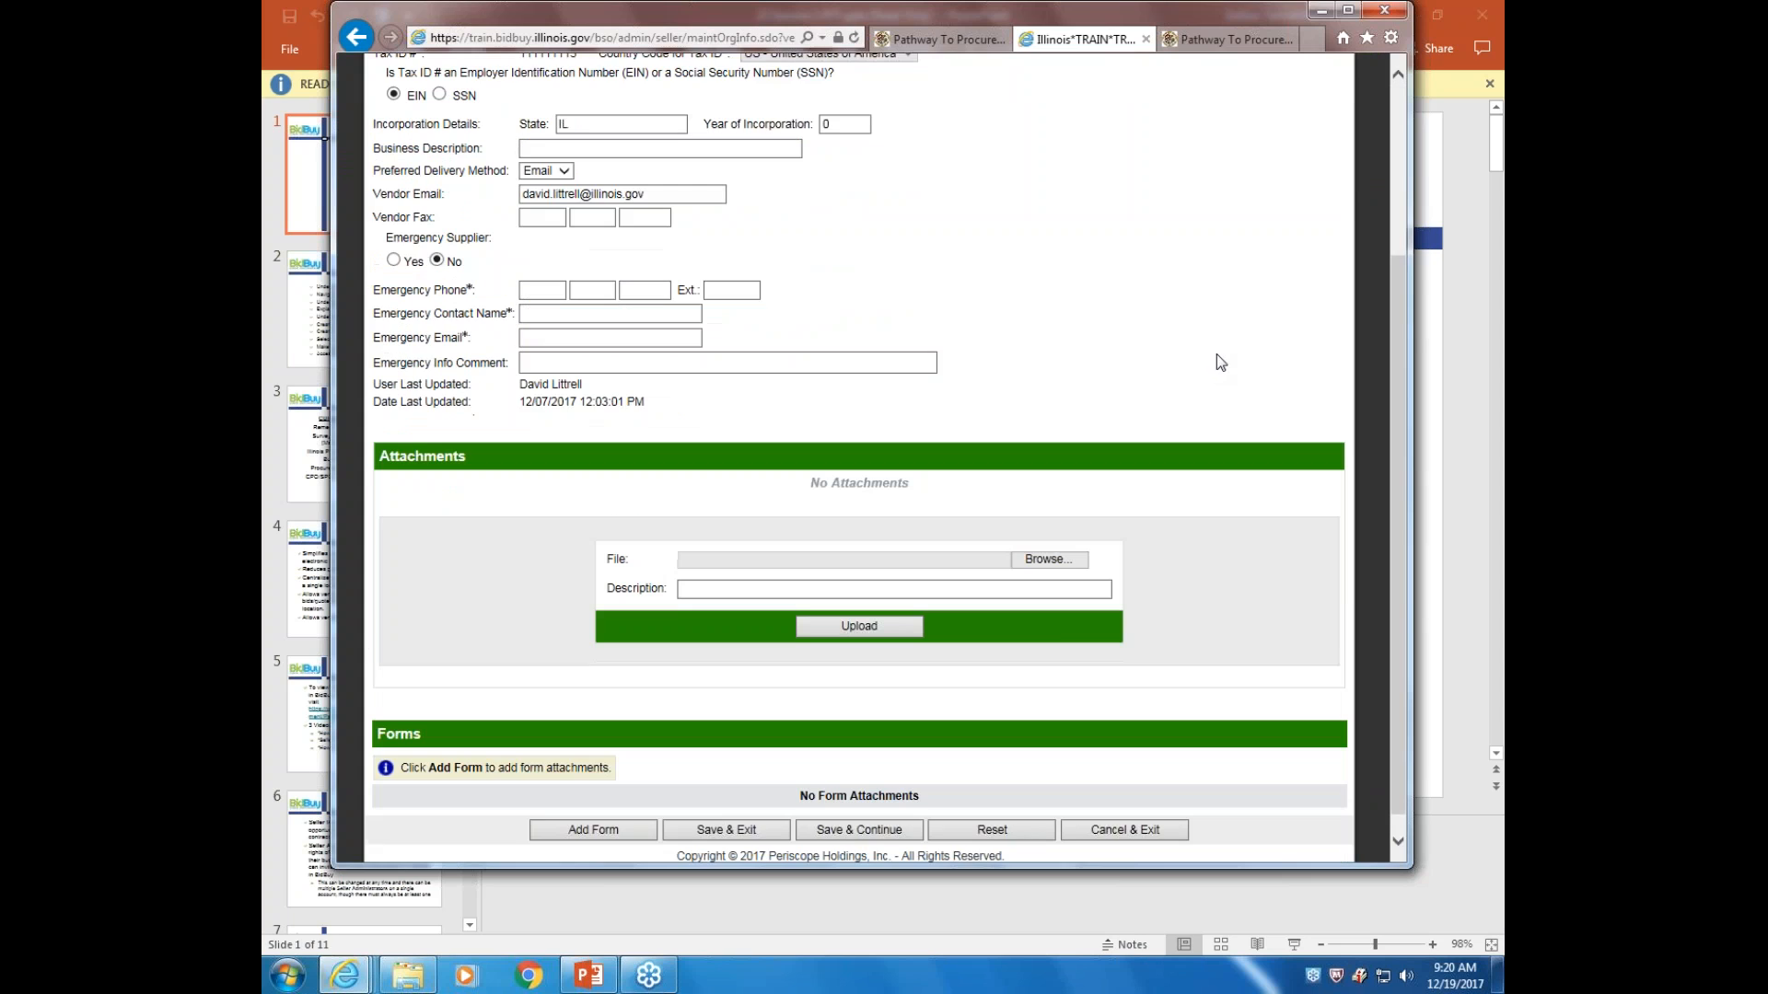
scroll(1229, 359, "up", 5)
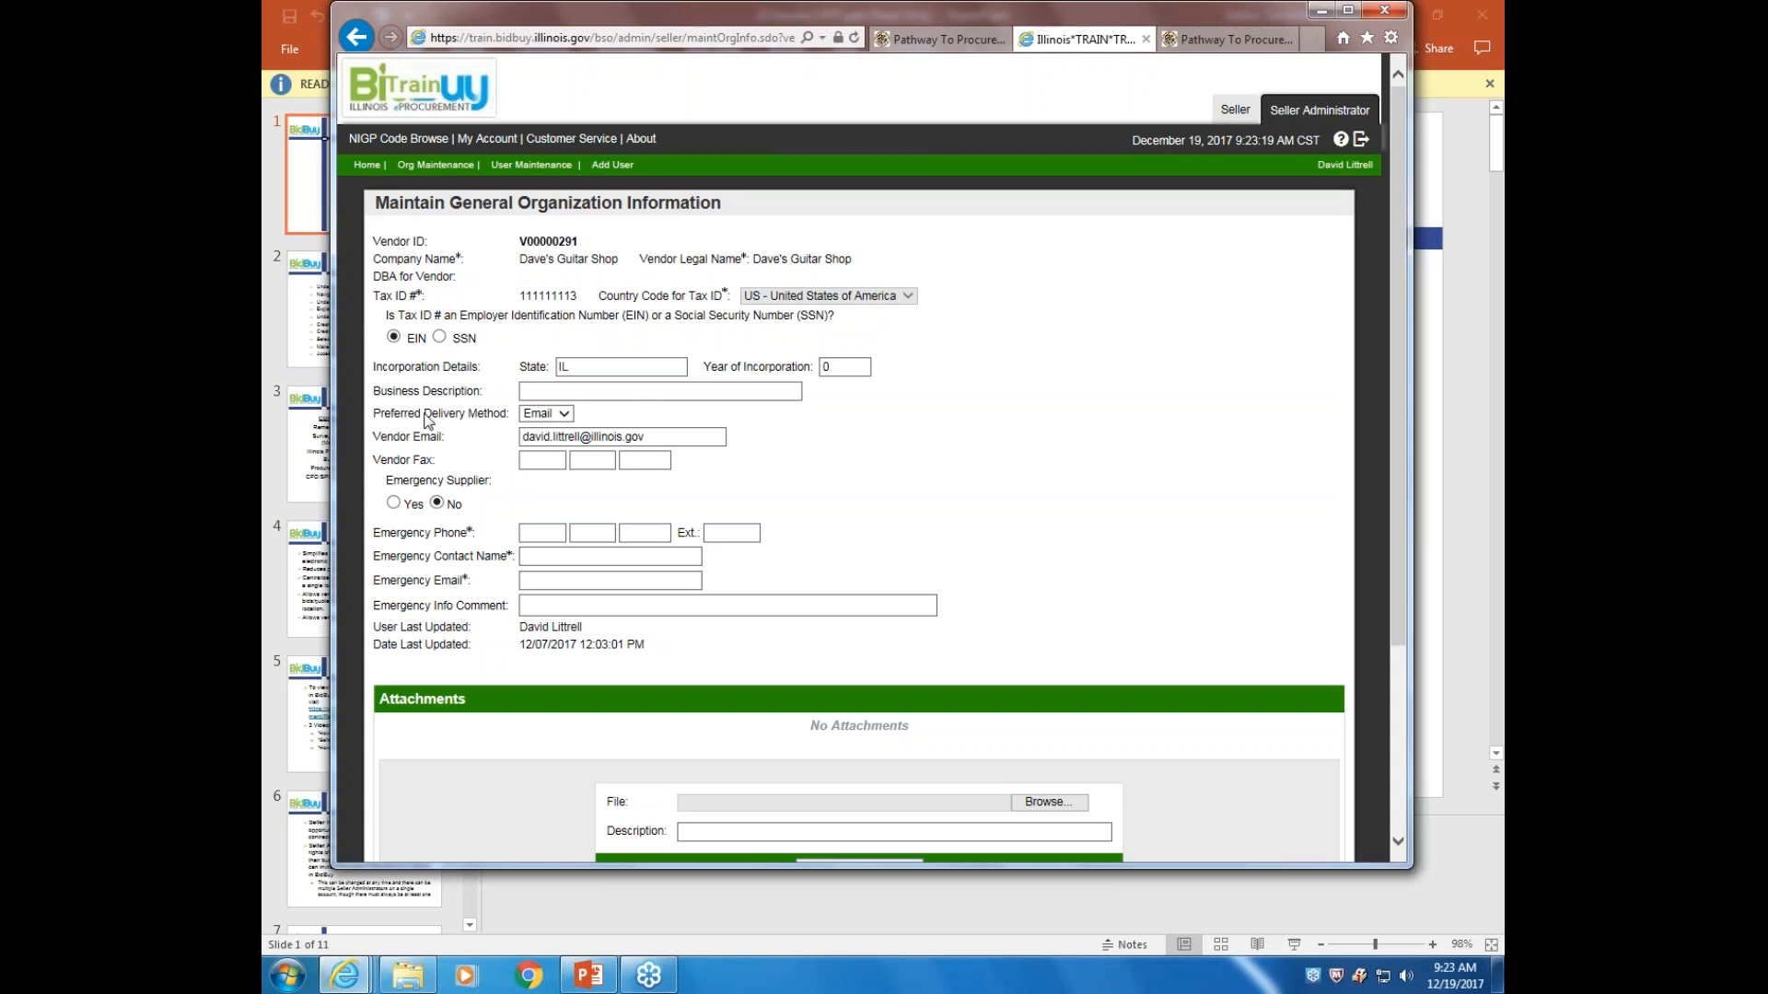
left_click_drag(521, 436, 646, 437)
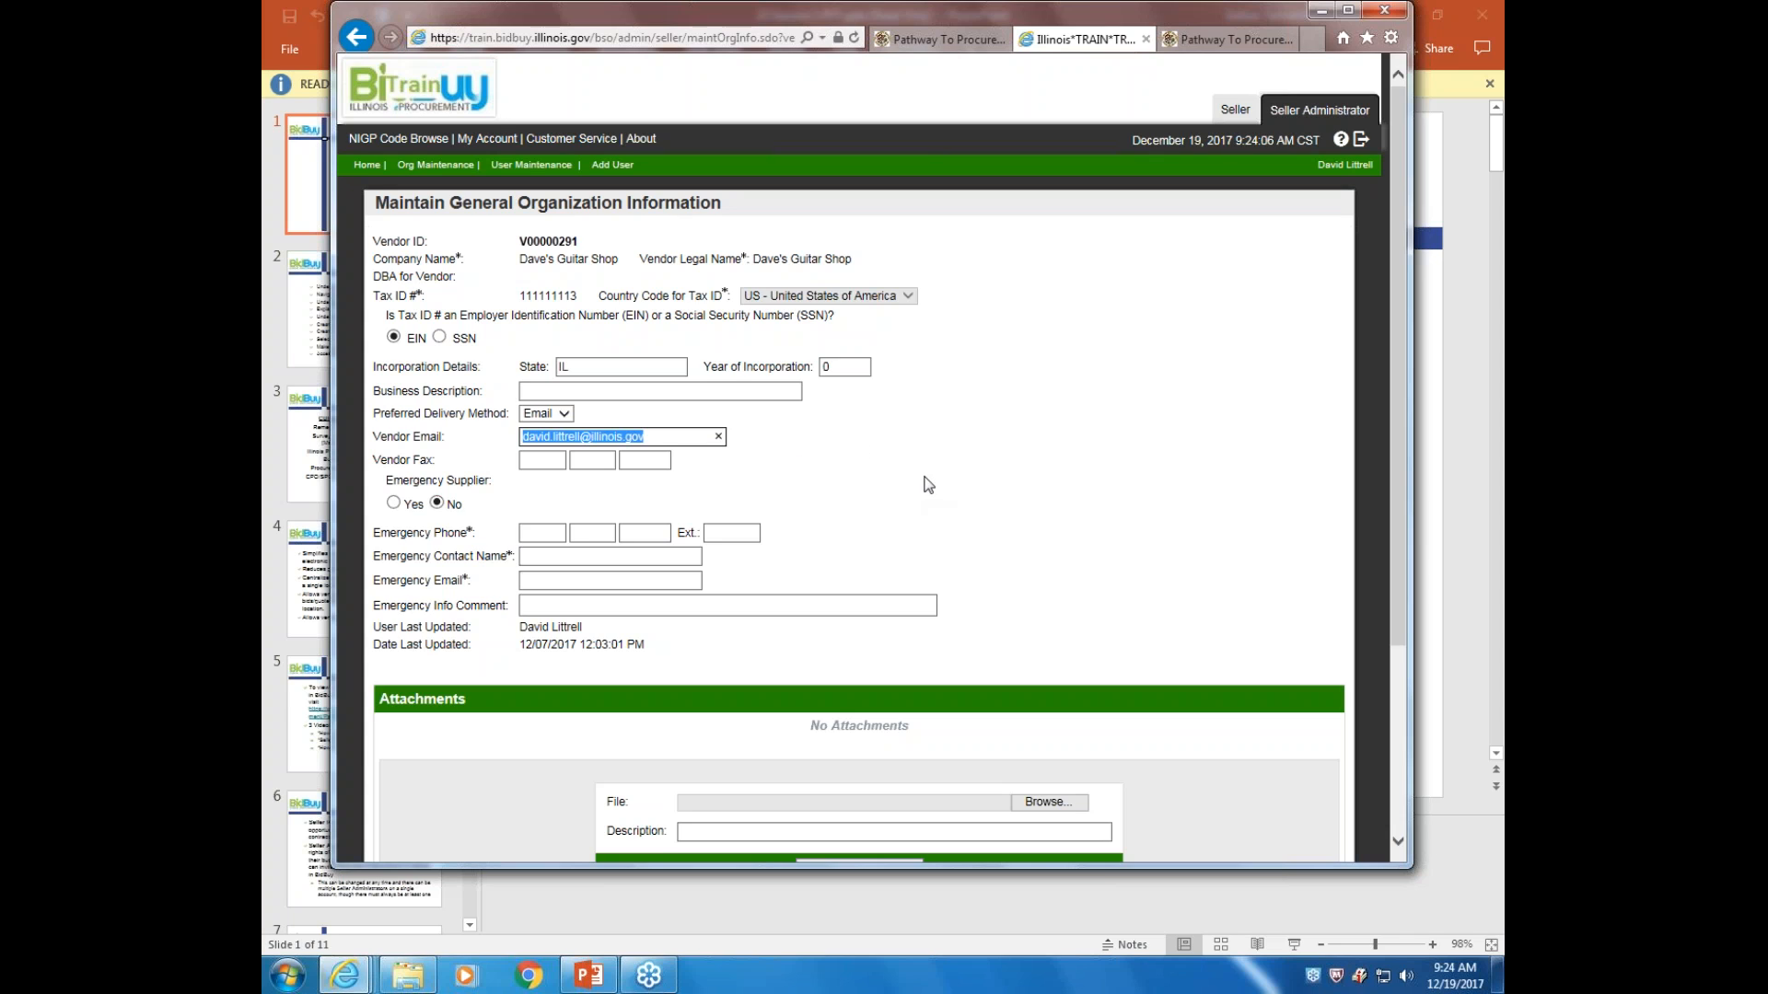
scroll(930, 469, "down", 3)
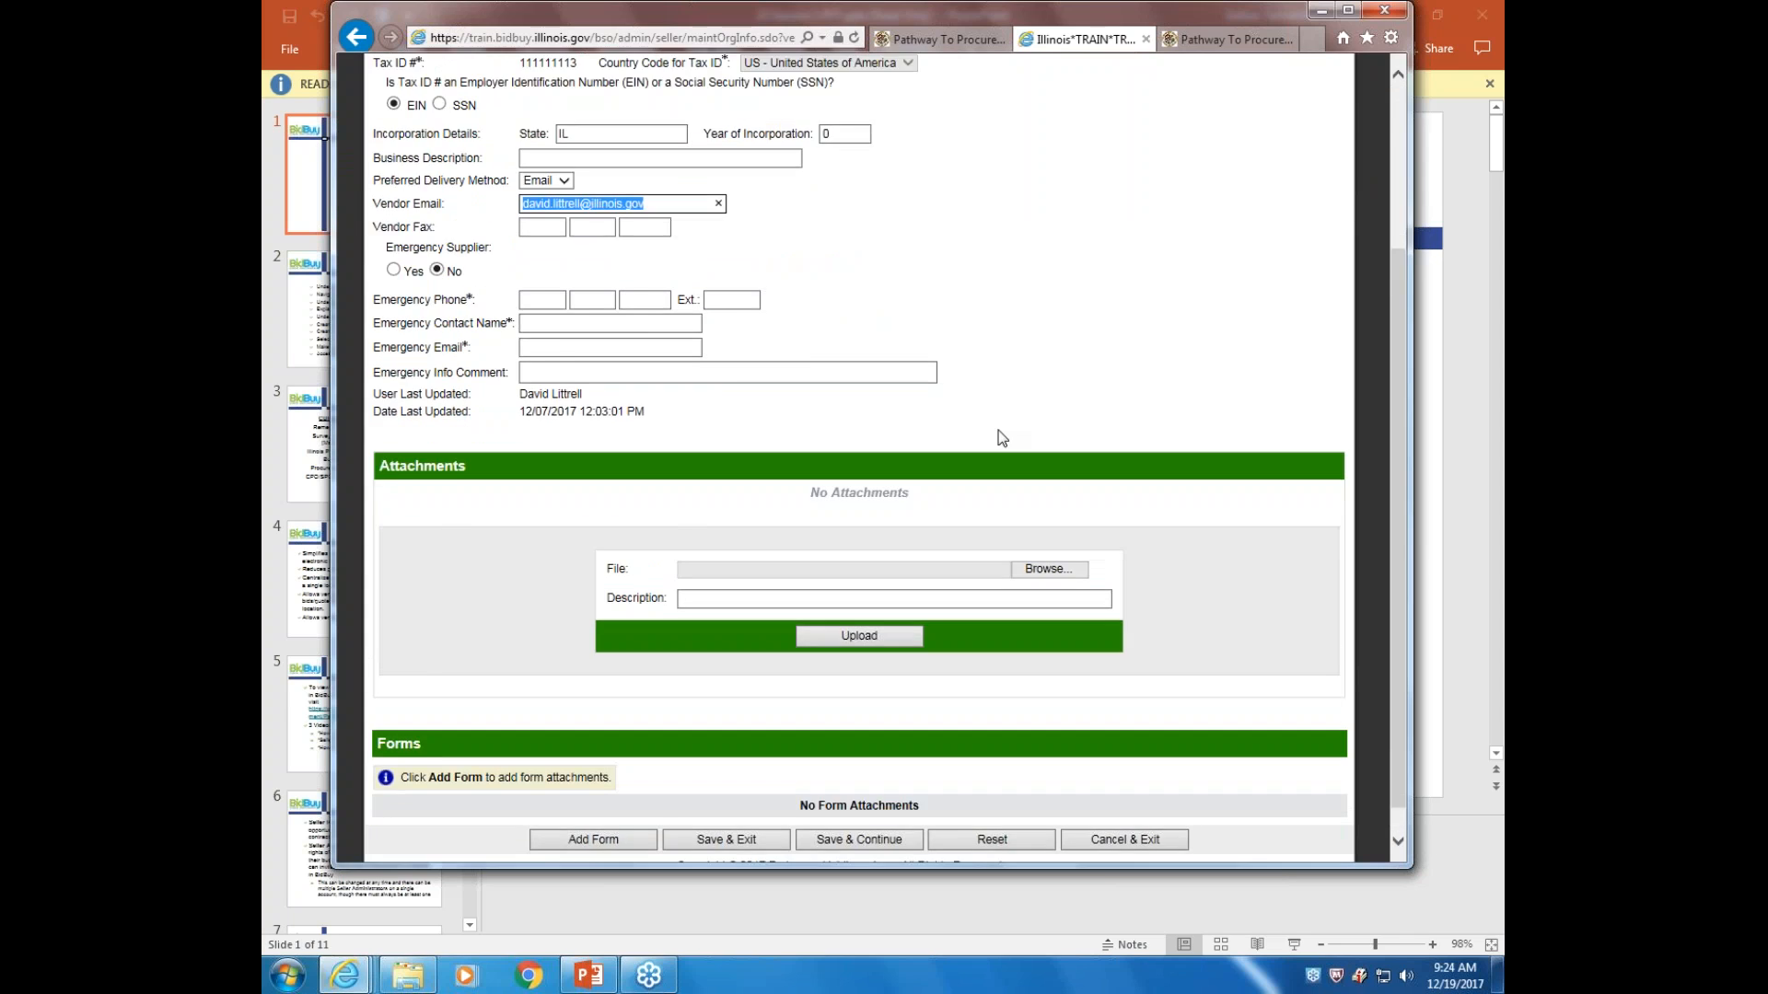
scroll(998, 432, "up", 3)
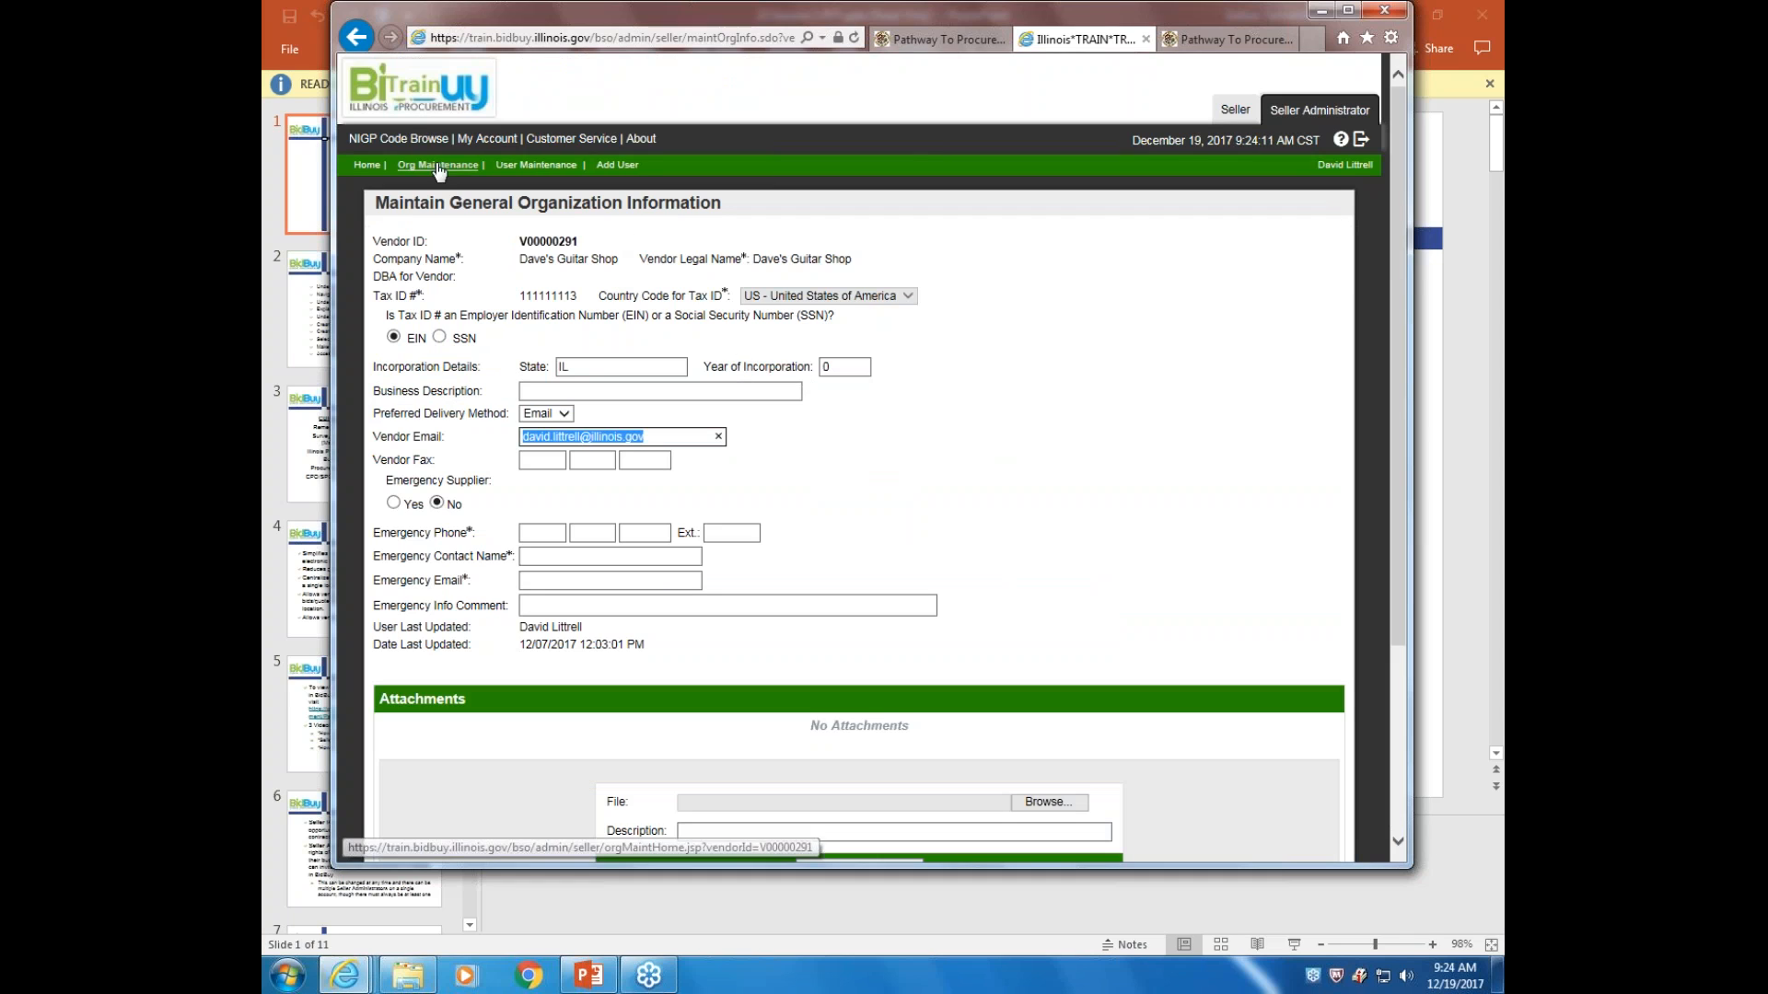
View the vendor's single active General Mailing Address, then go back to the maintenance options
left_click(357, 37)
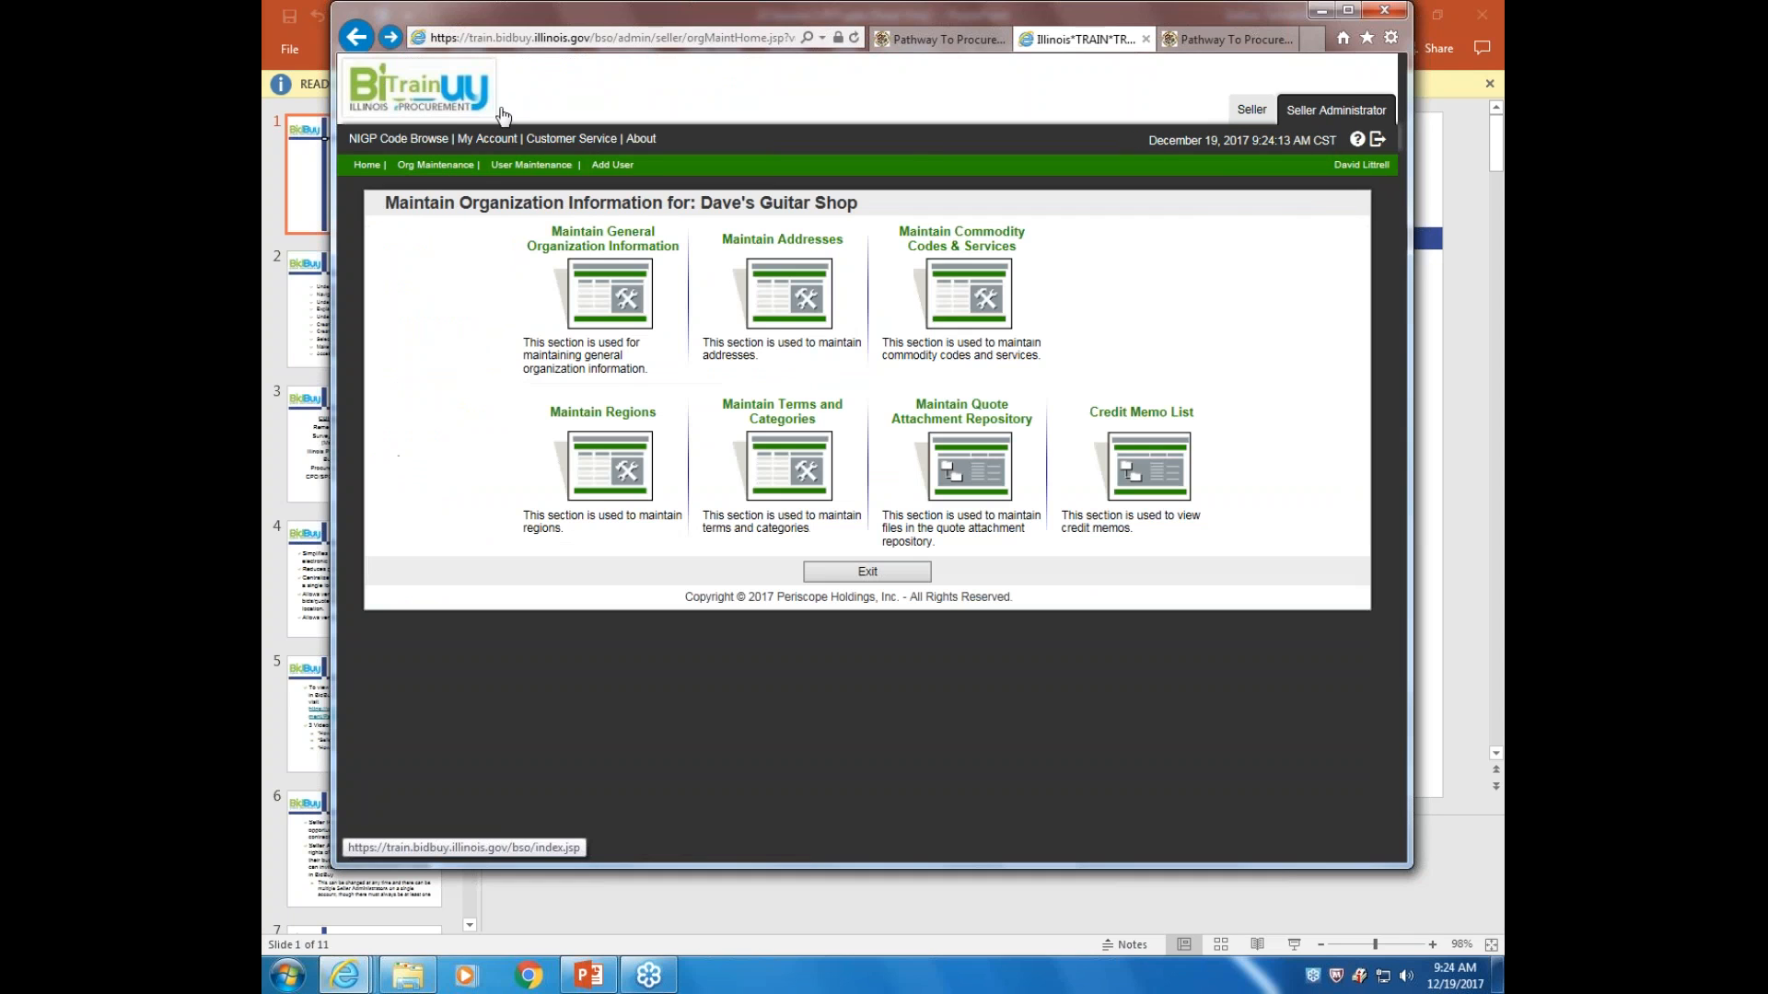
left_click(799, 289)
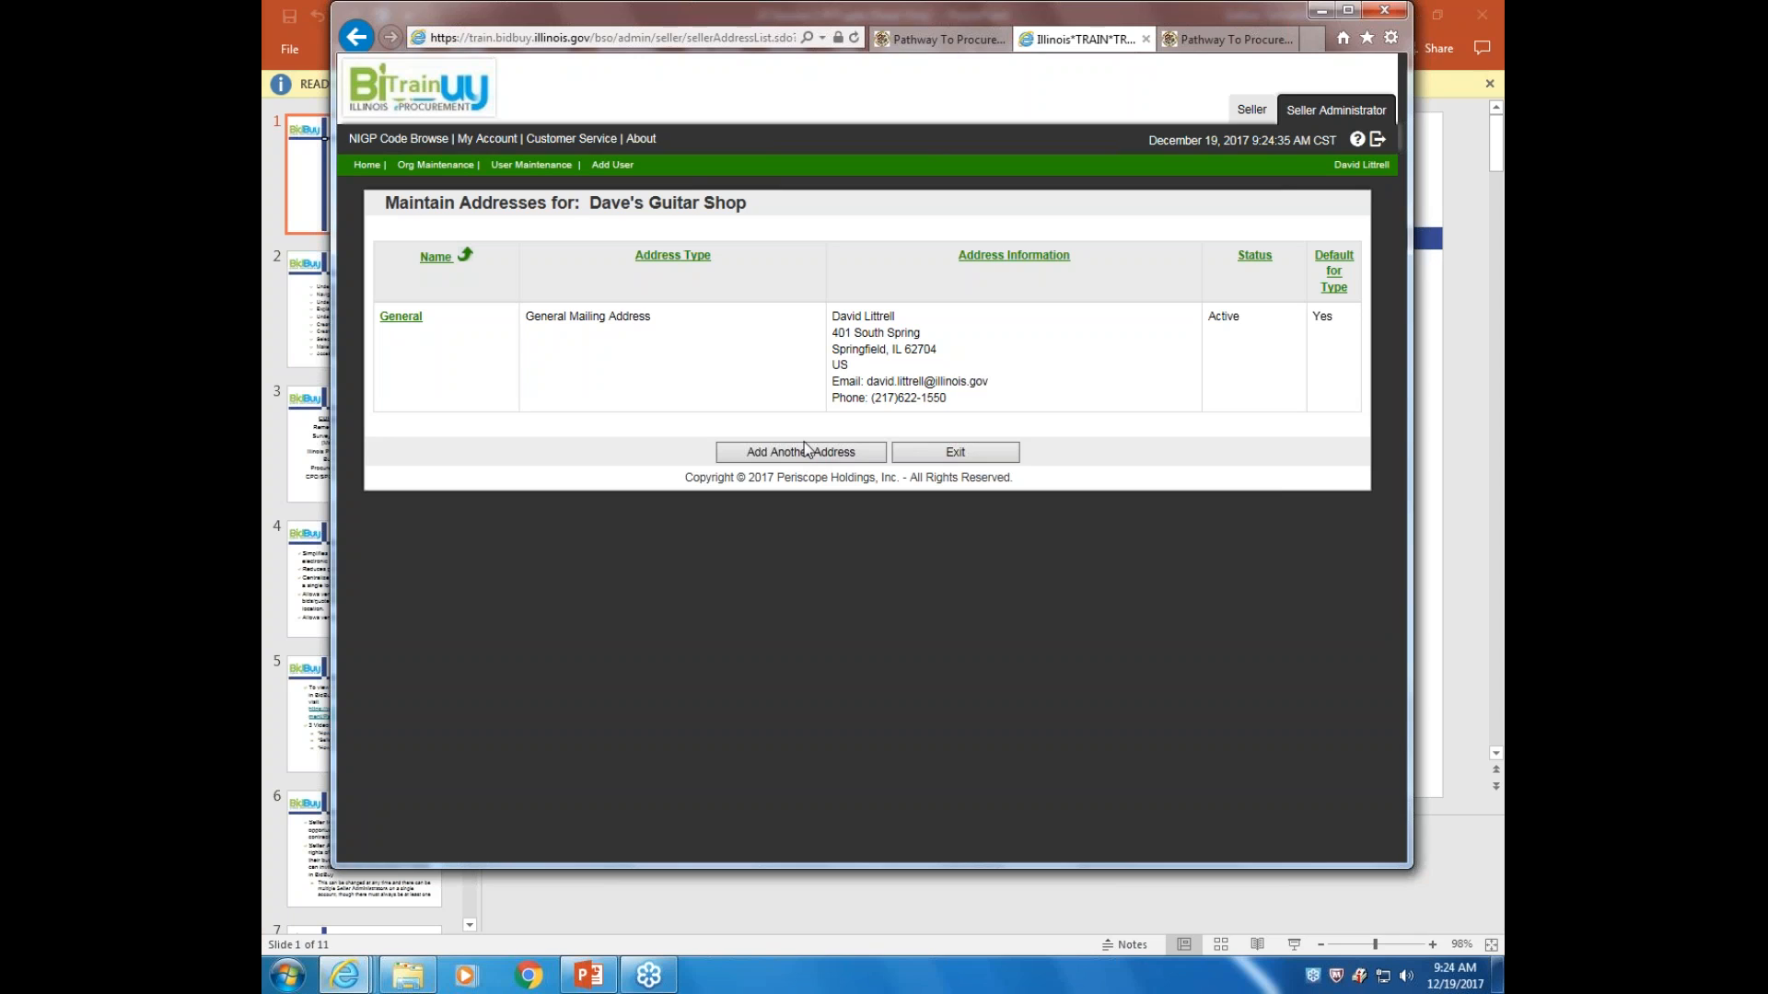
left_click(357, 37)
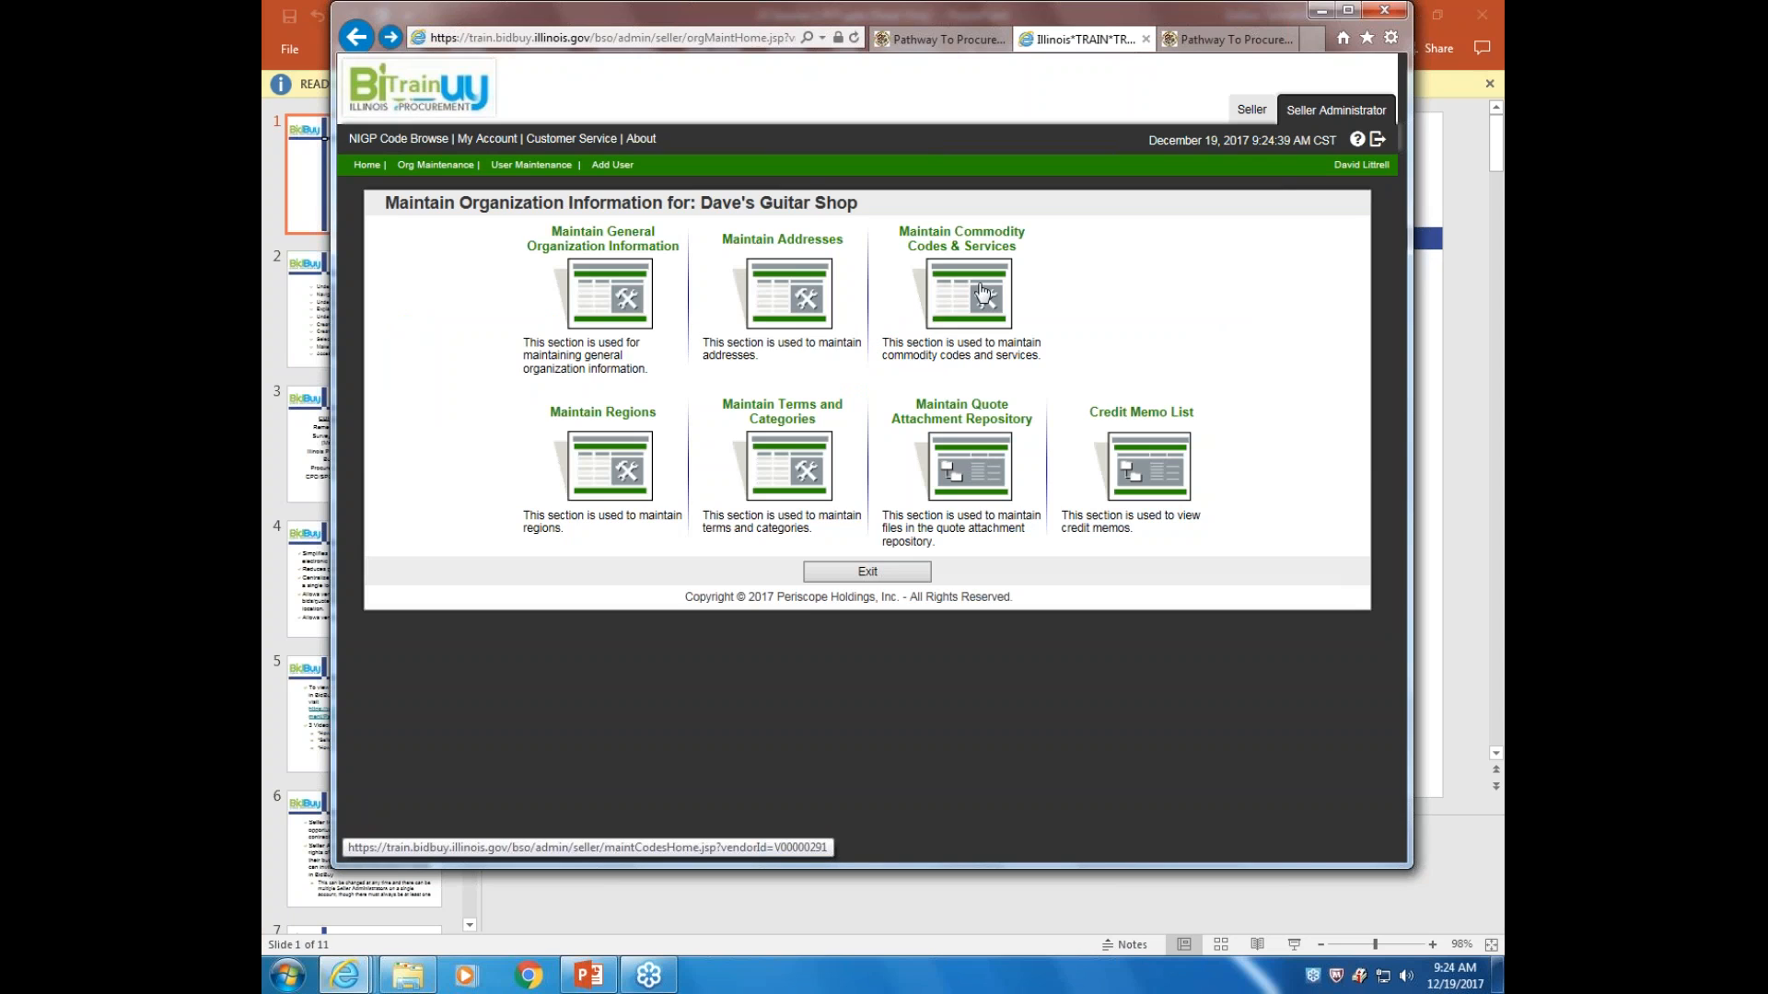
left_click(982, 292)
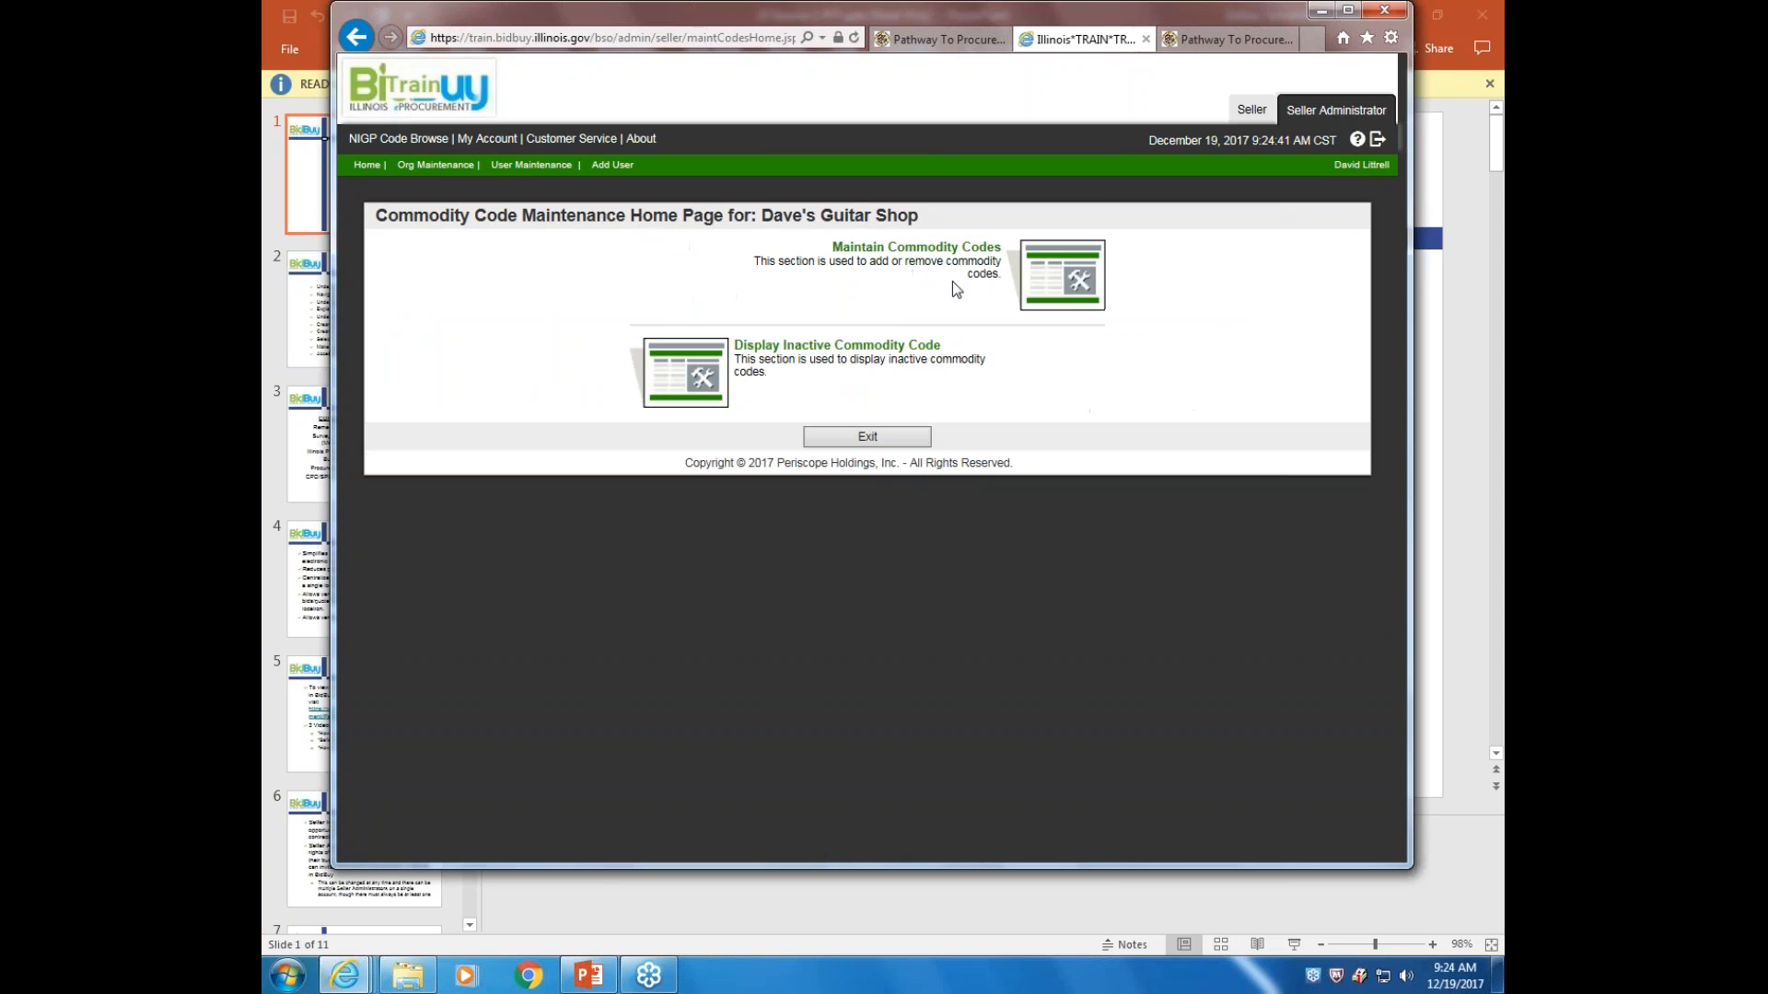
left_click(1065, 287)
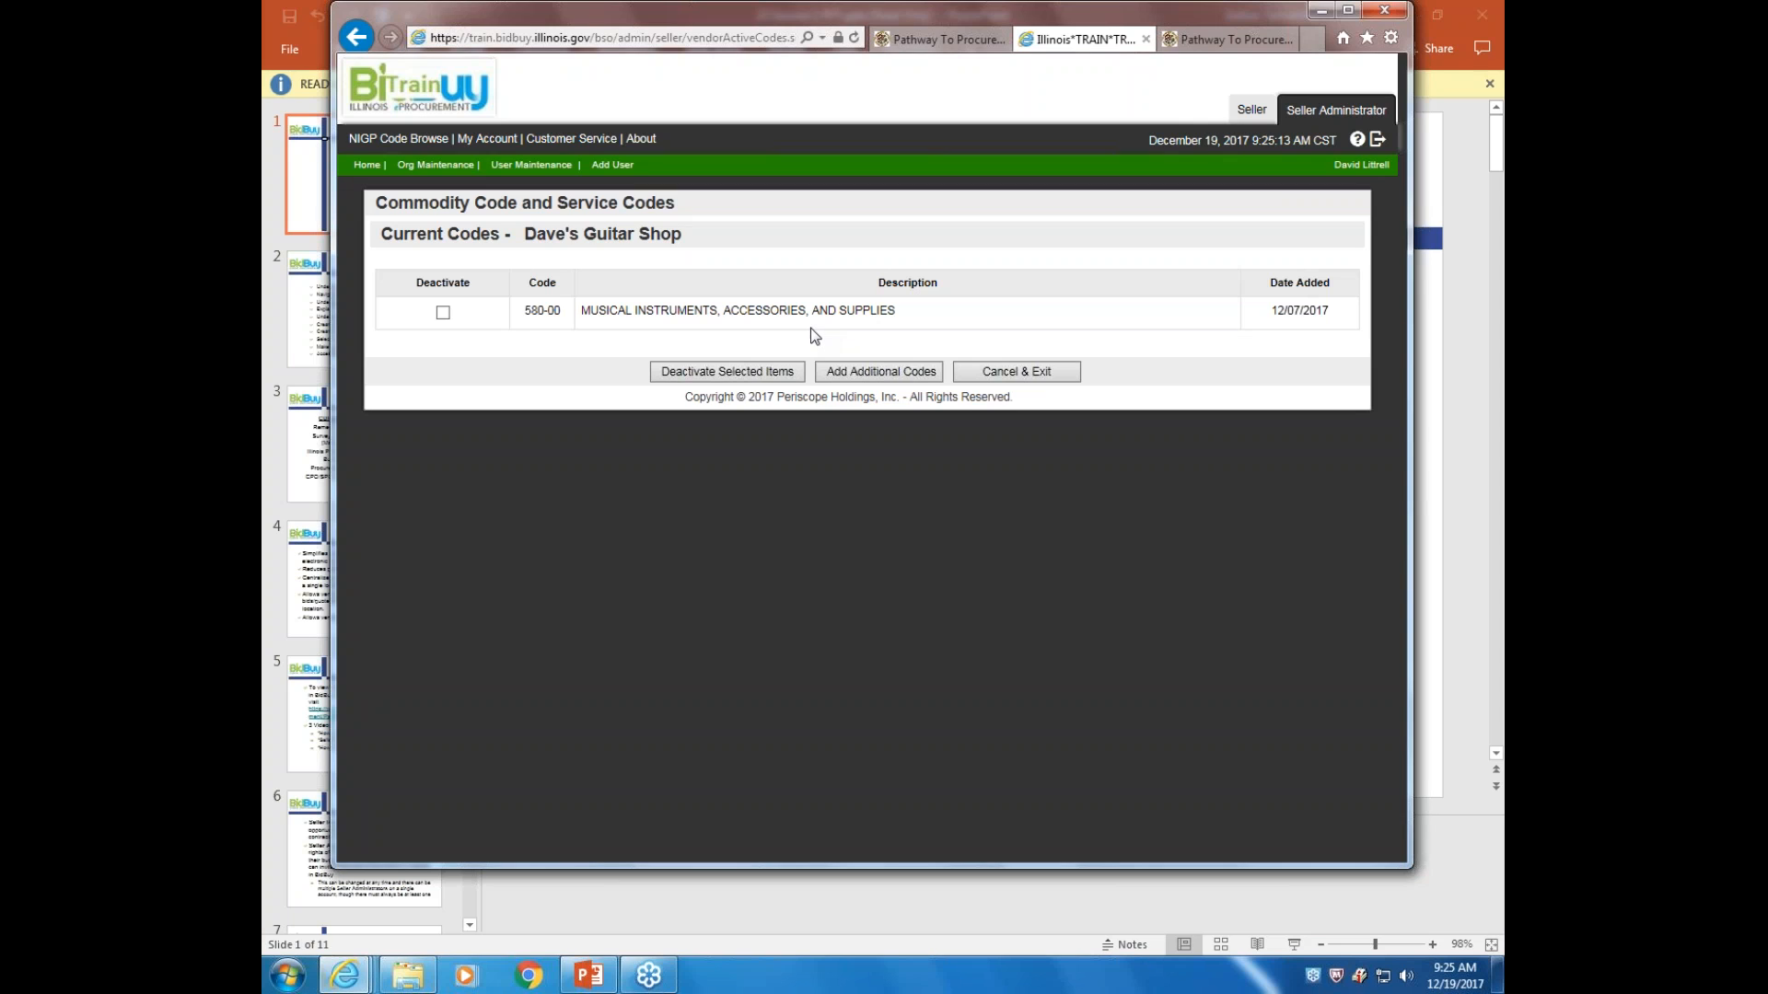
left_click(355, 37)
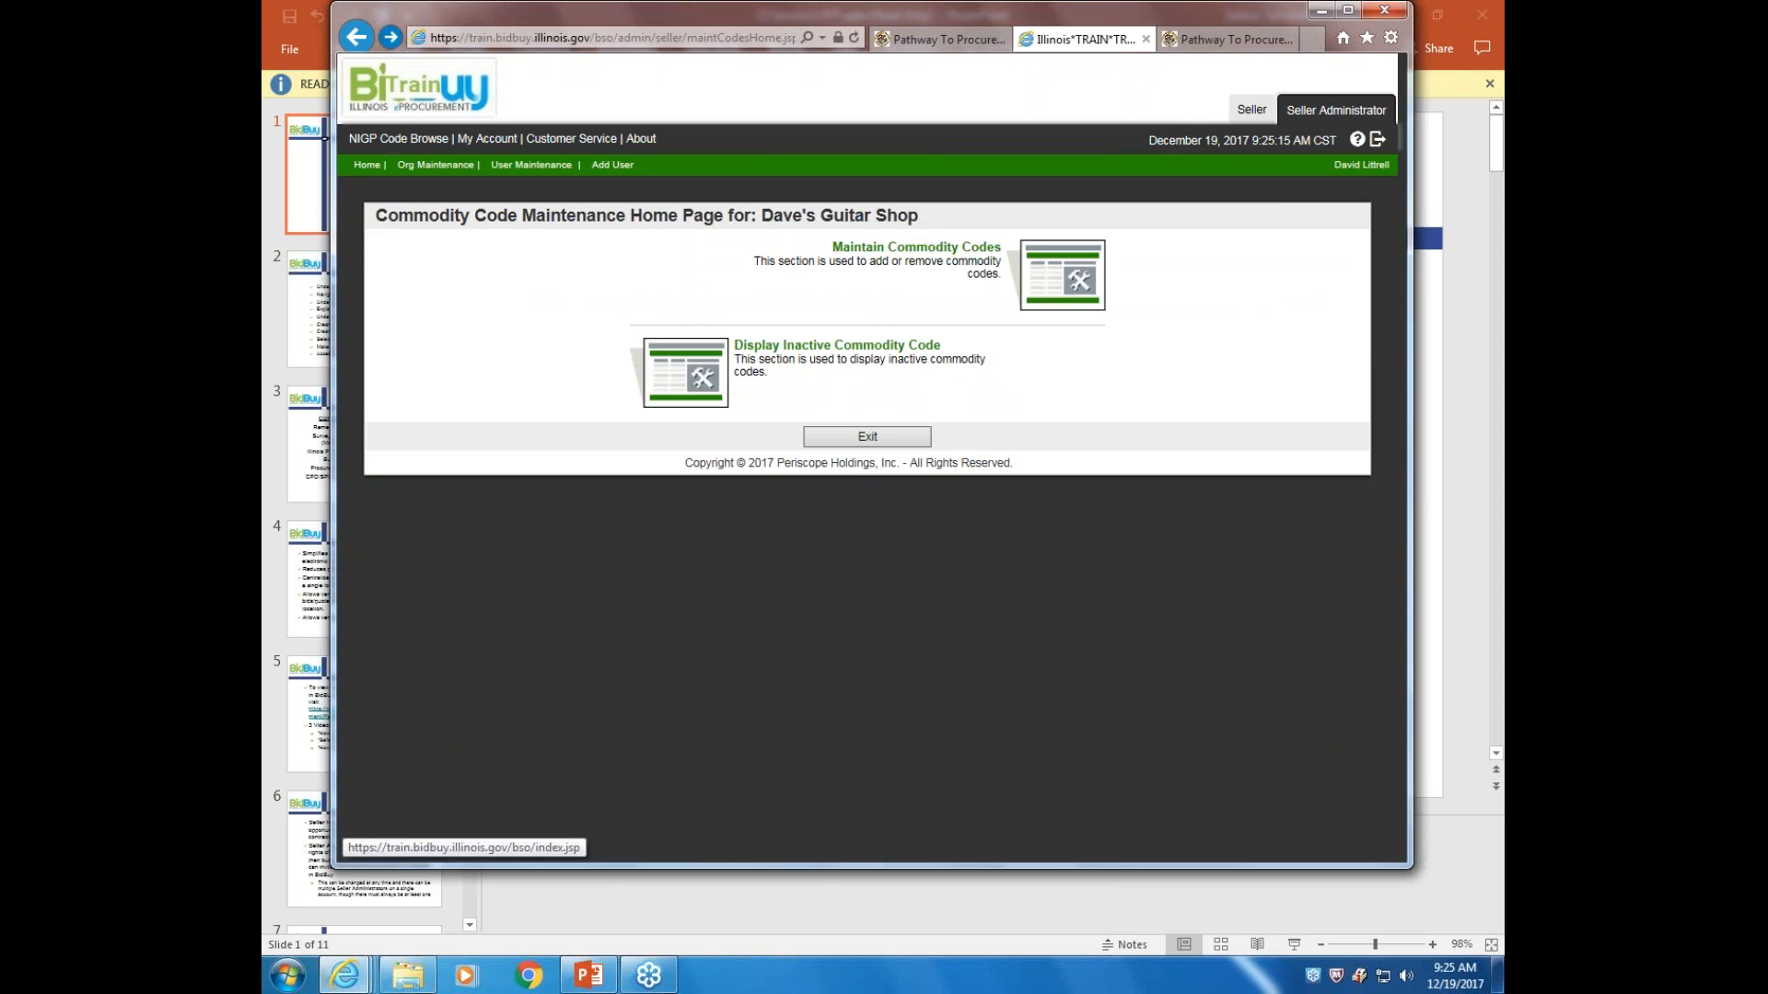
left_click(703, 374)
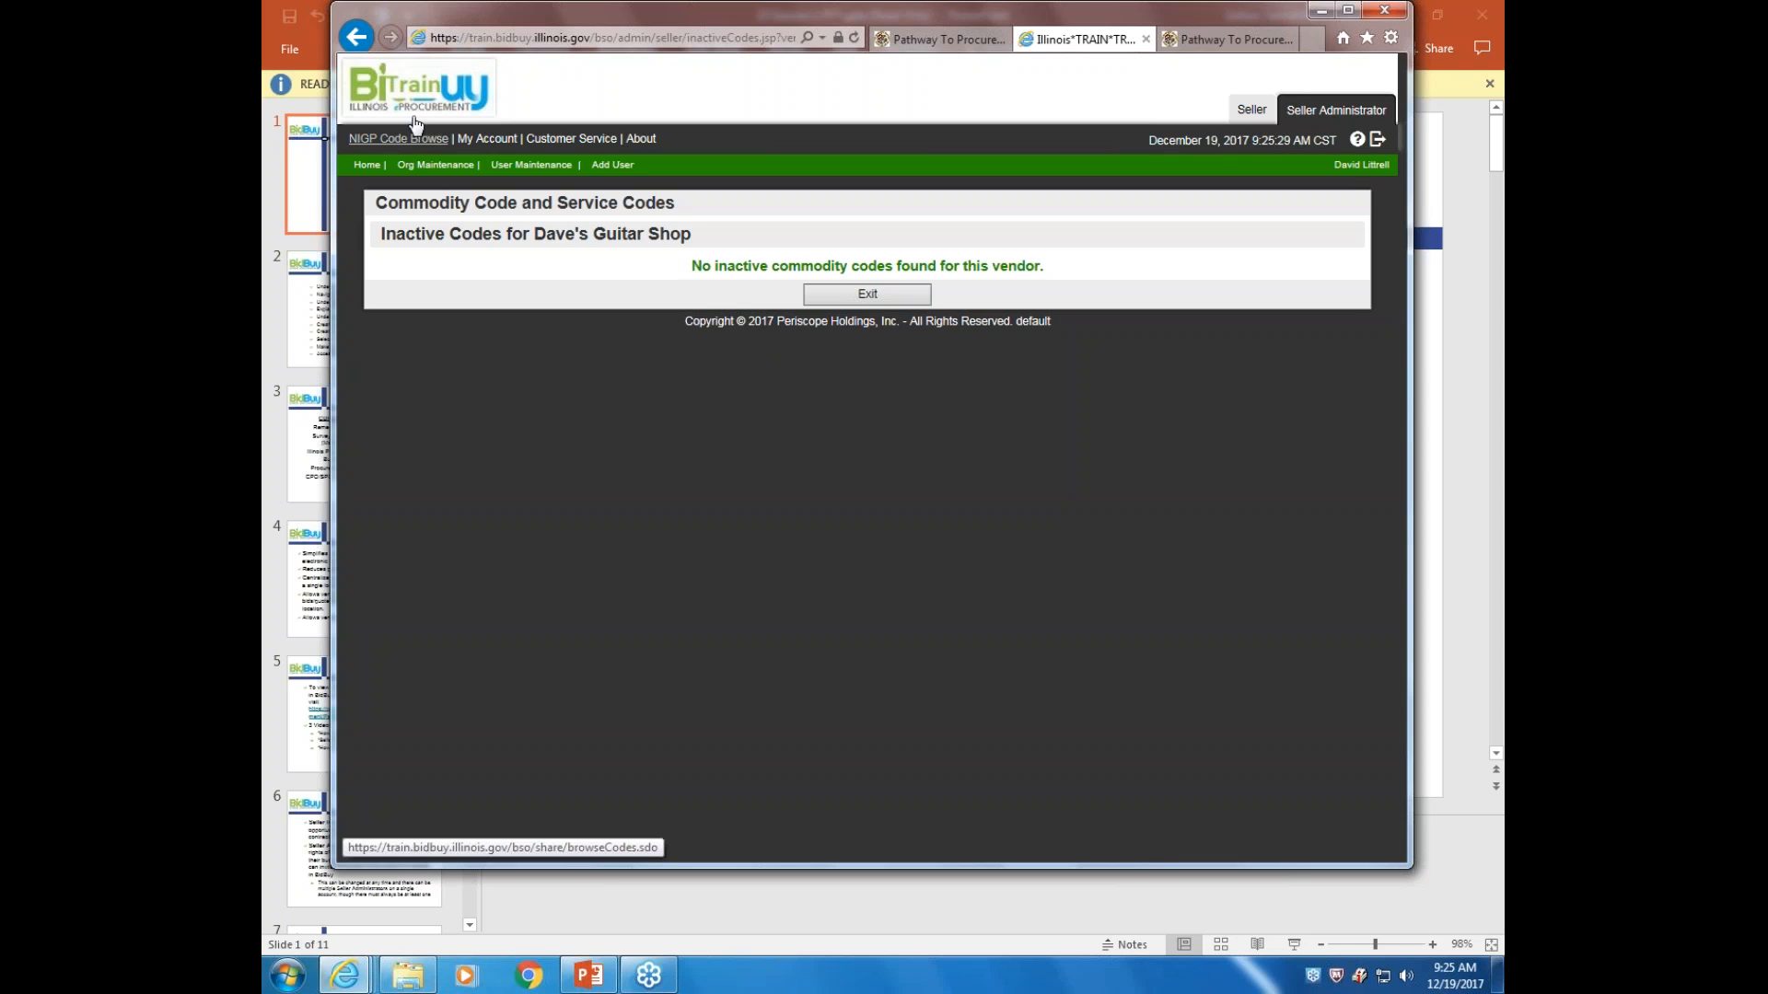
left_click(358, 39)
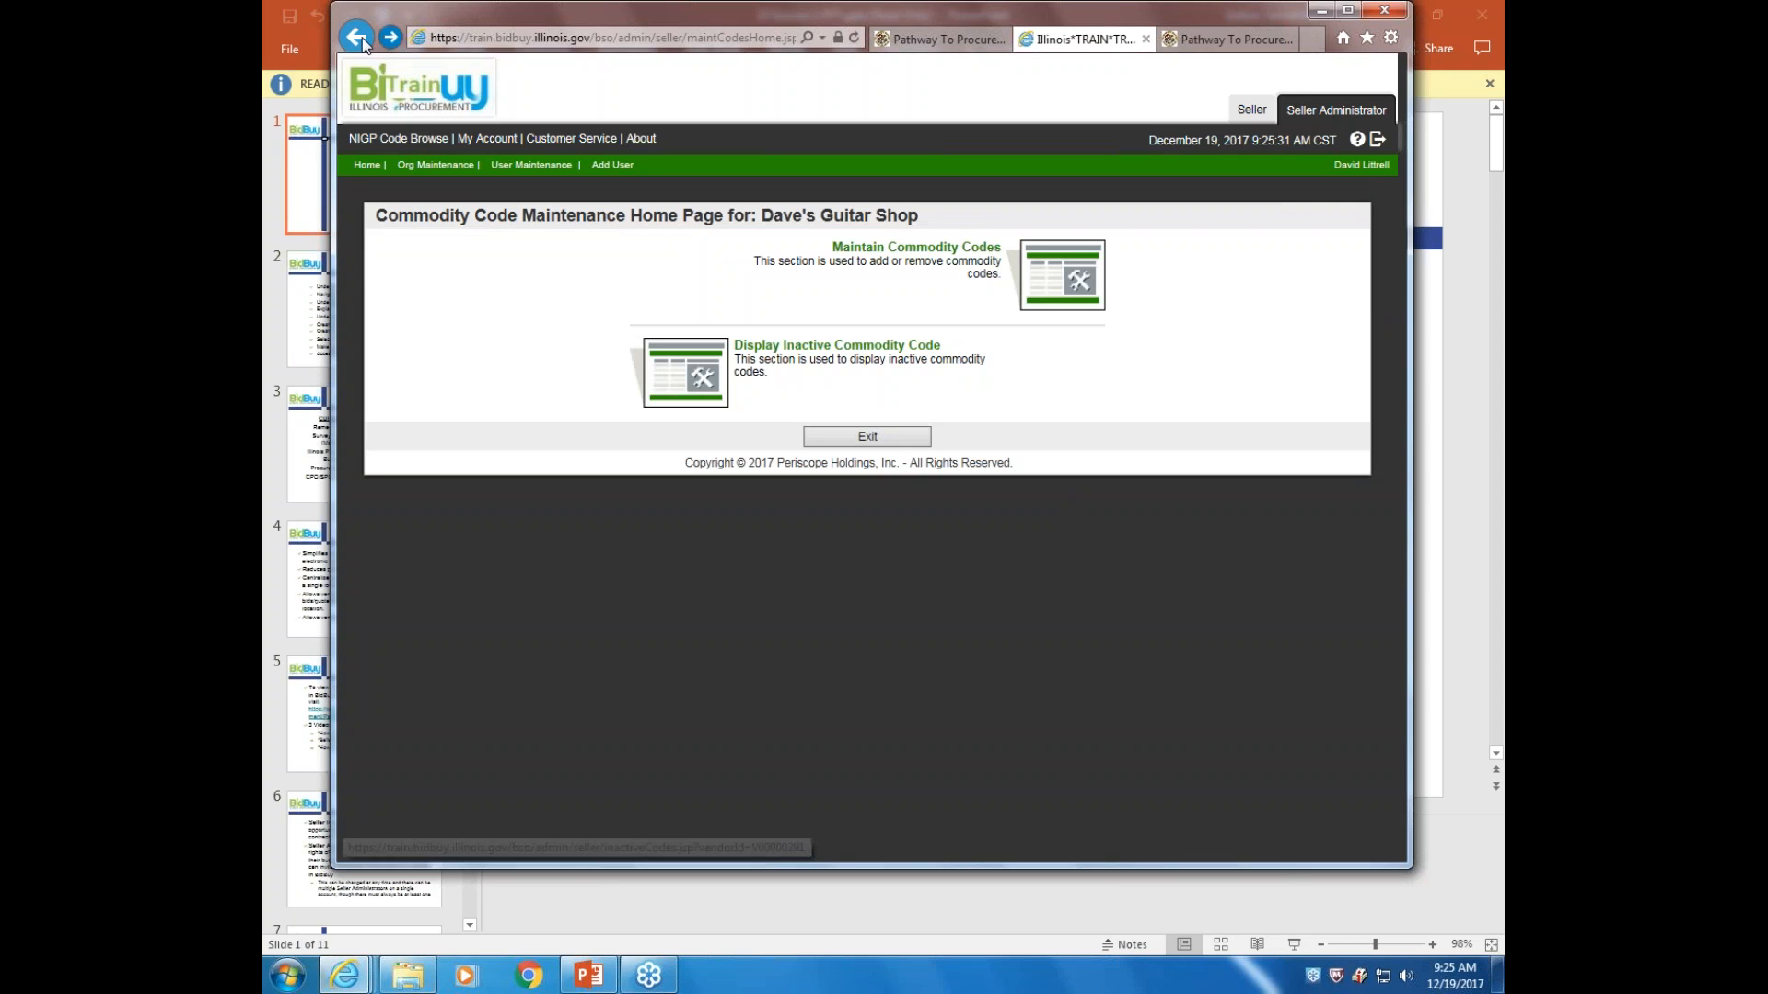
left_click(357, 39)
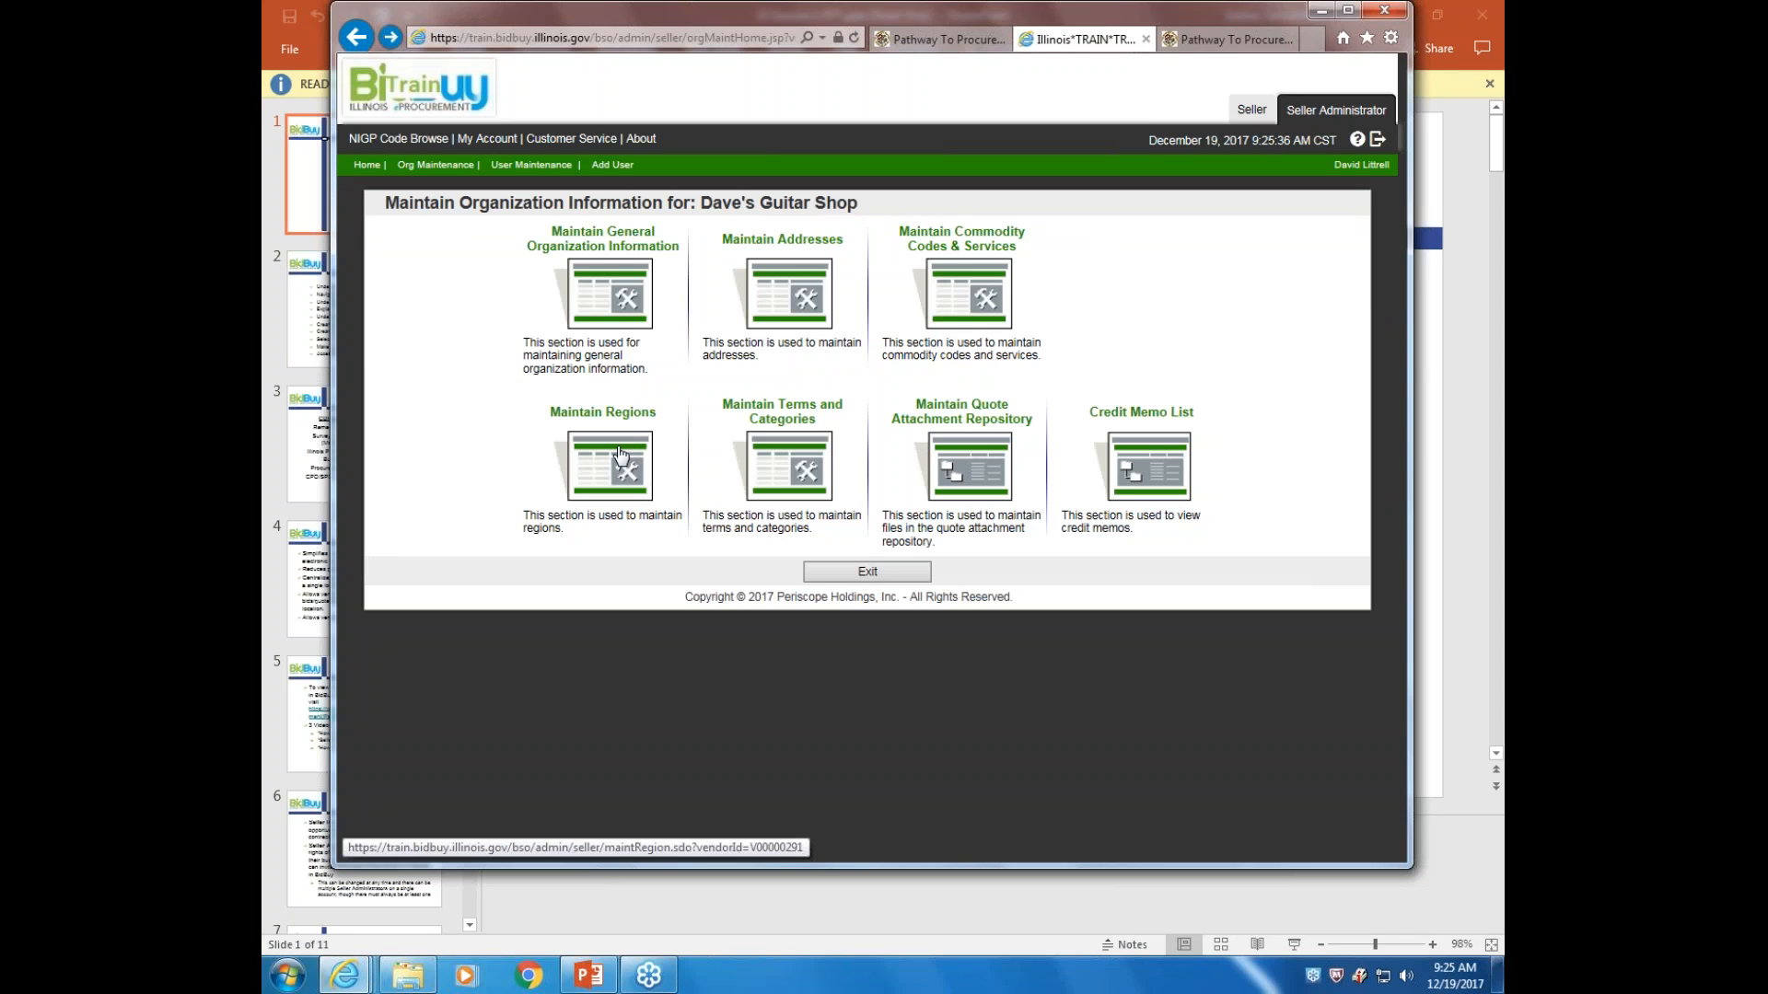
Scroll through Terms, Categories and Certifications and save it with Sole Proprietor selected
left_click(785, 465)
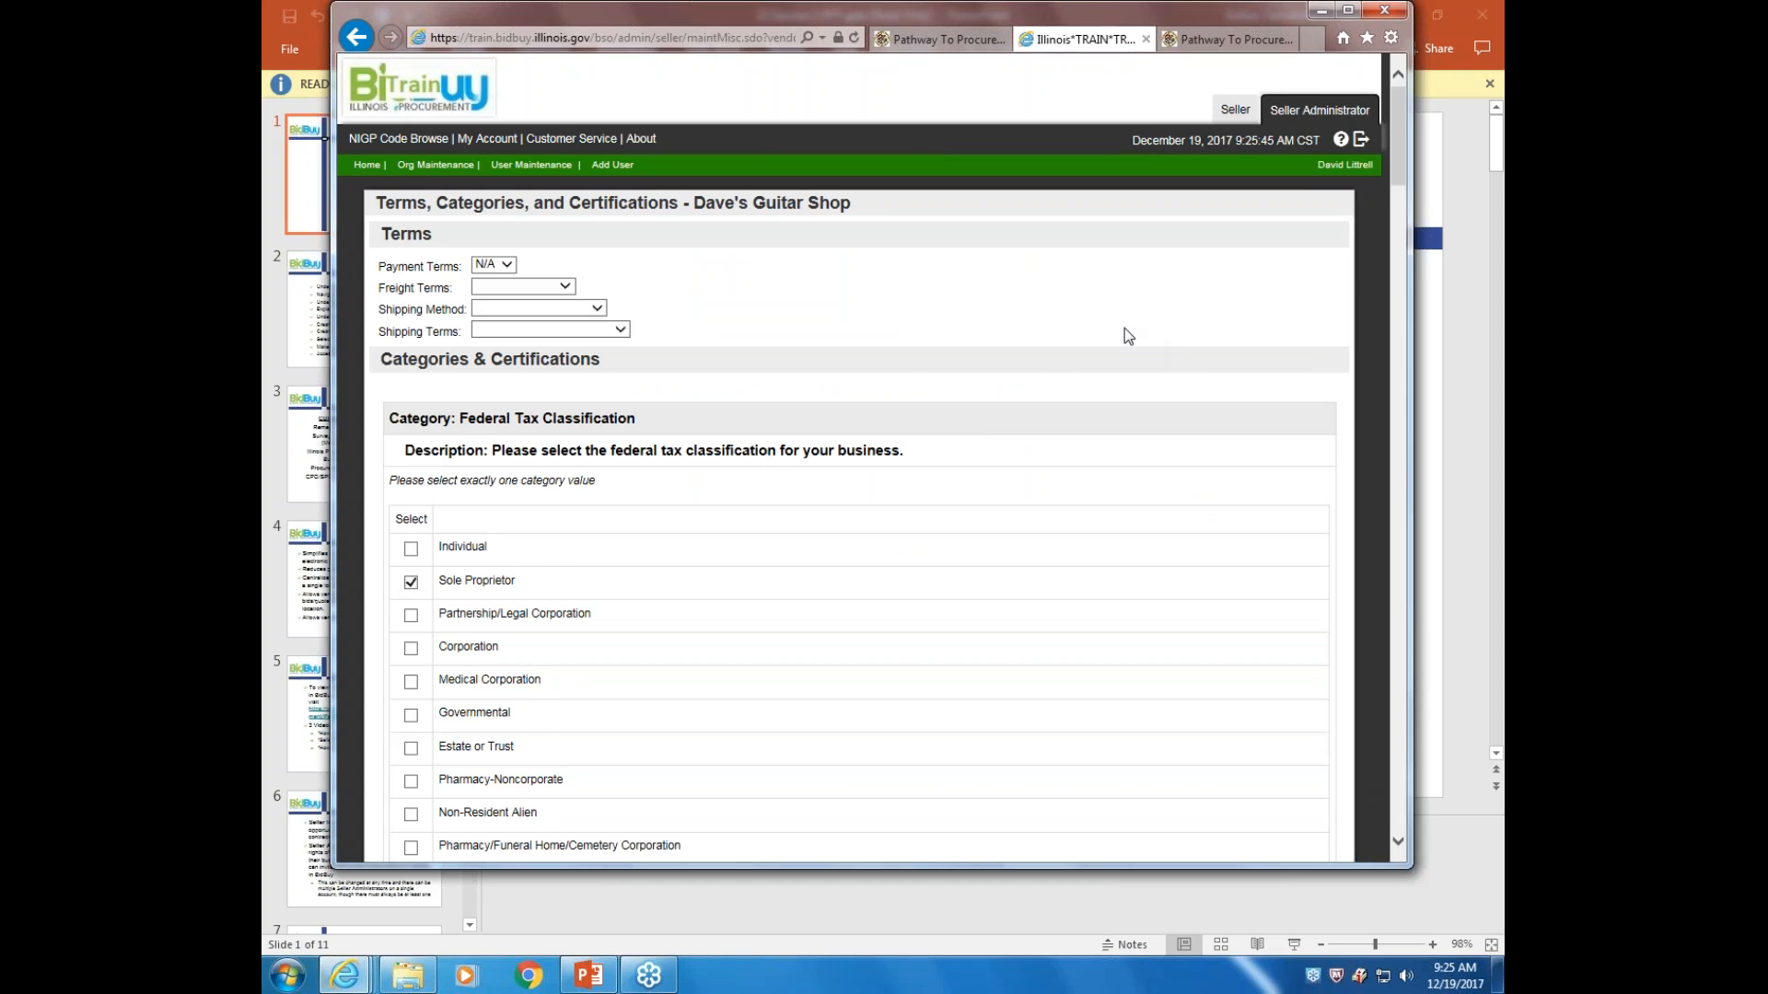
scroll(1132, 334, "down", 2)
scroll(1139, 338, "down", 4)
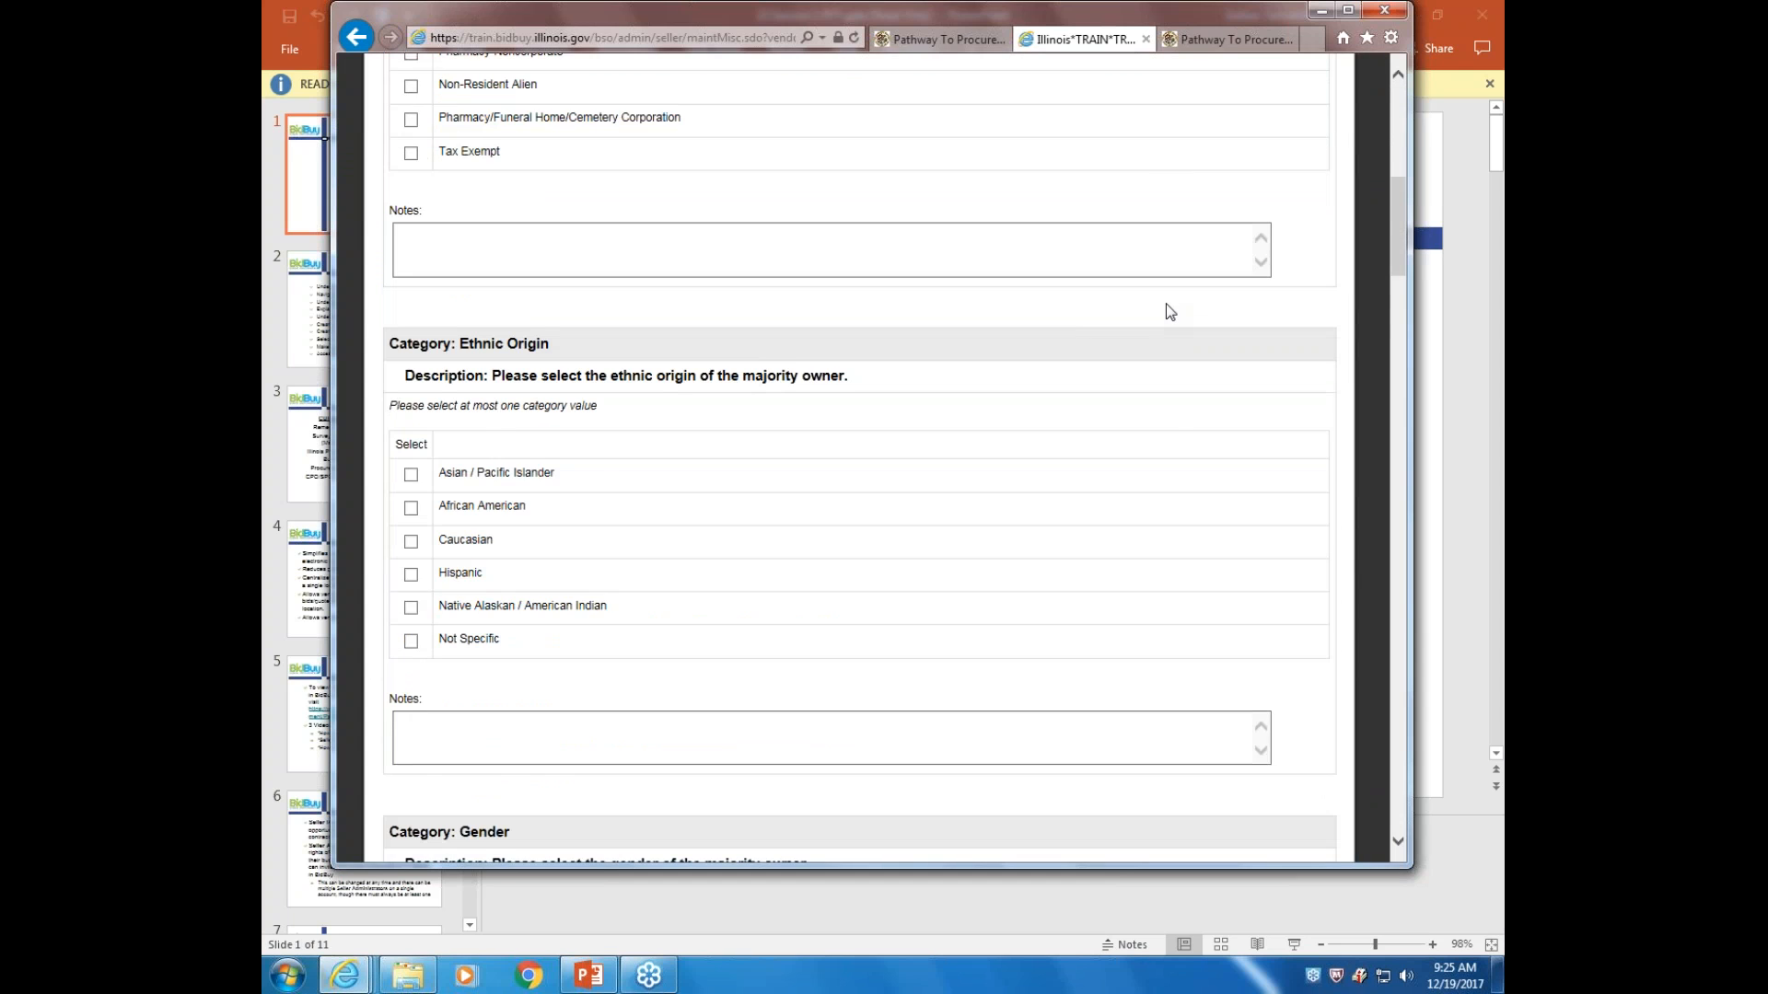
scroll(1169, 311, "down", 4)
scroll(1177, 307, "up", 10)
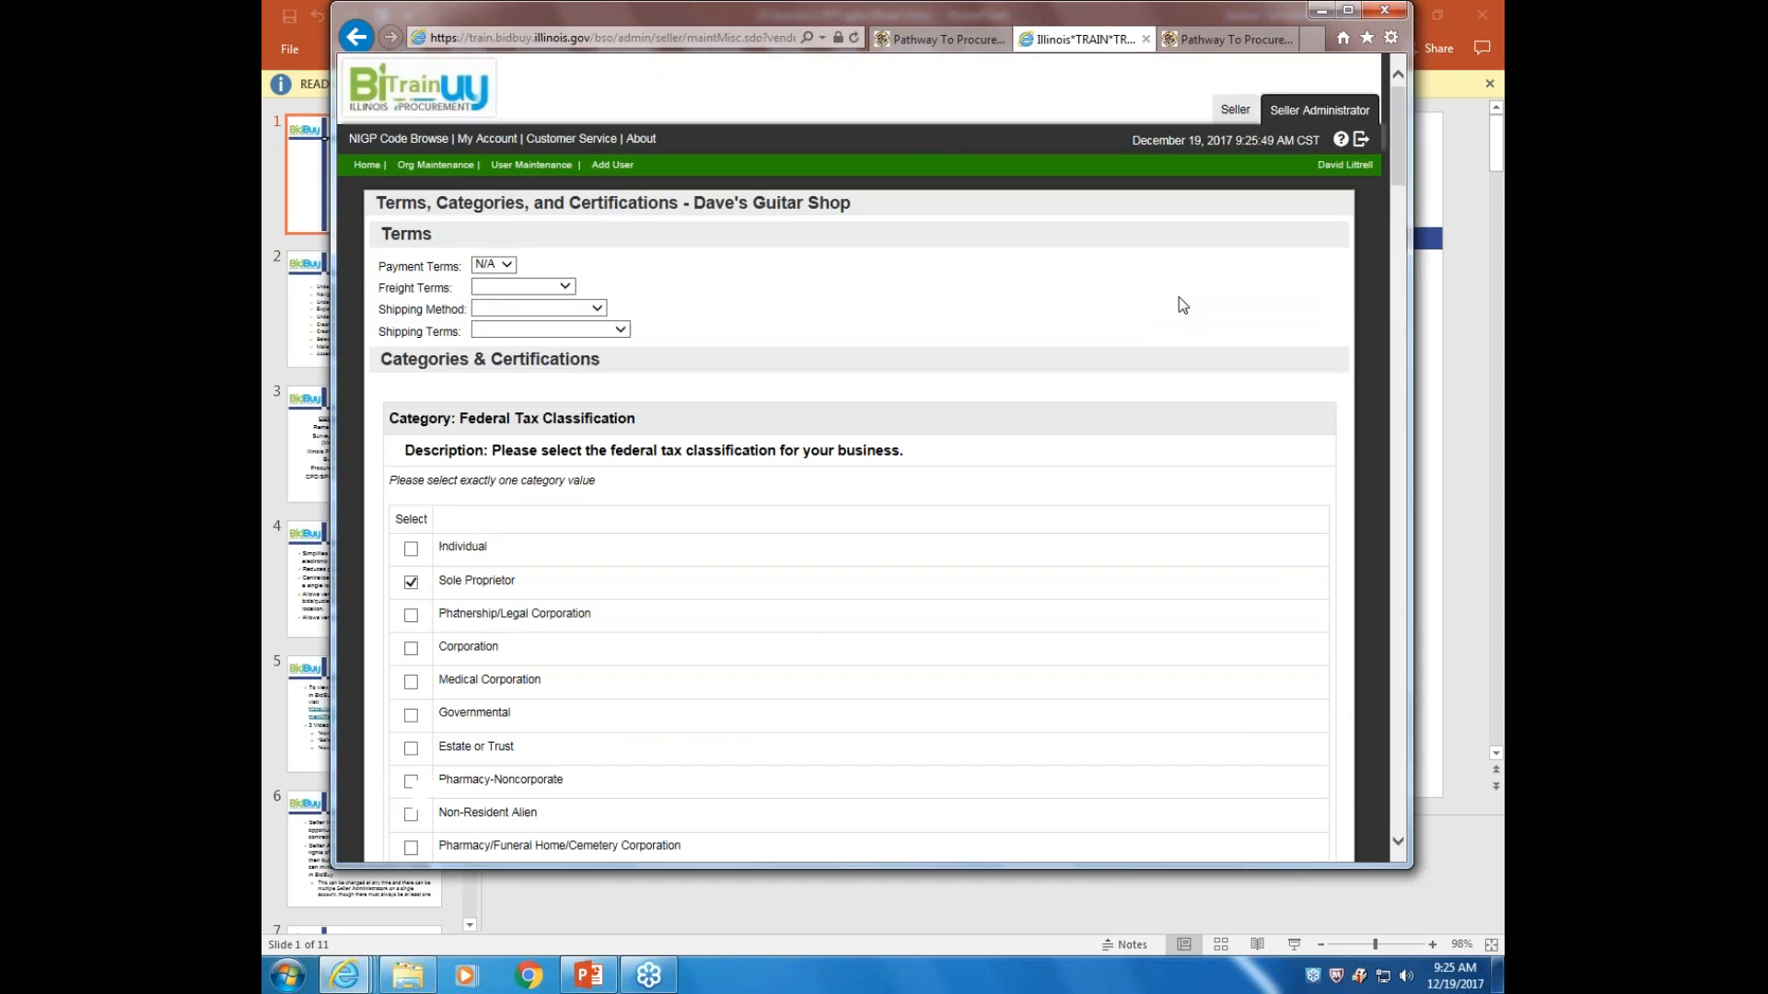
scroll(1078, 369, "down", 2)
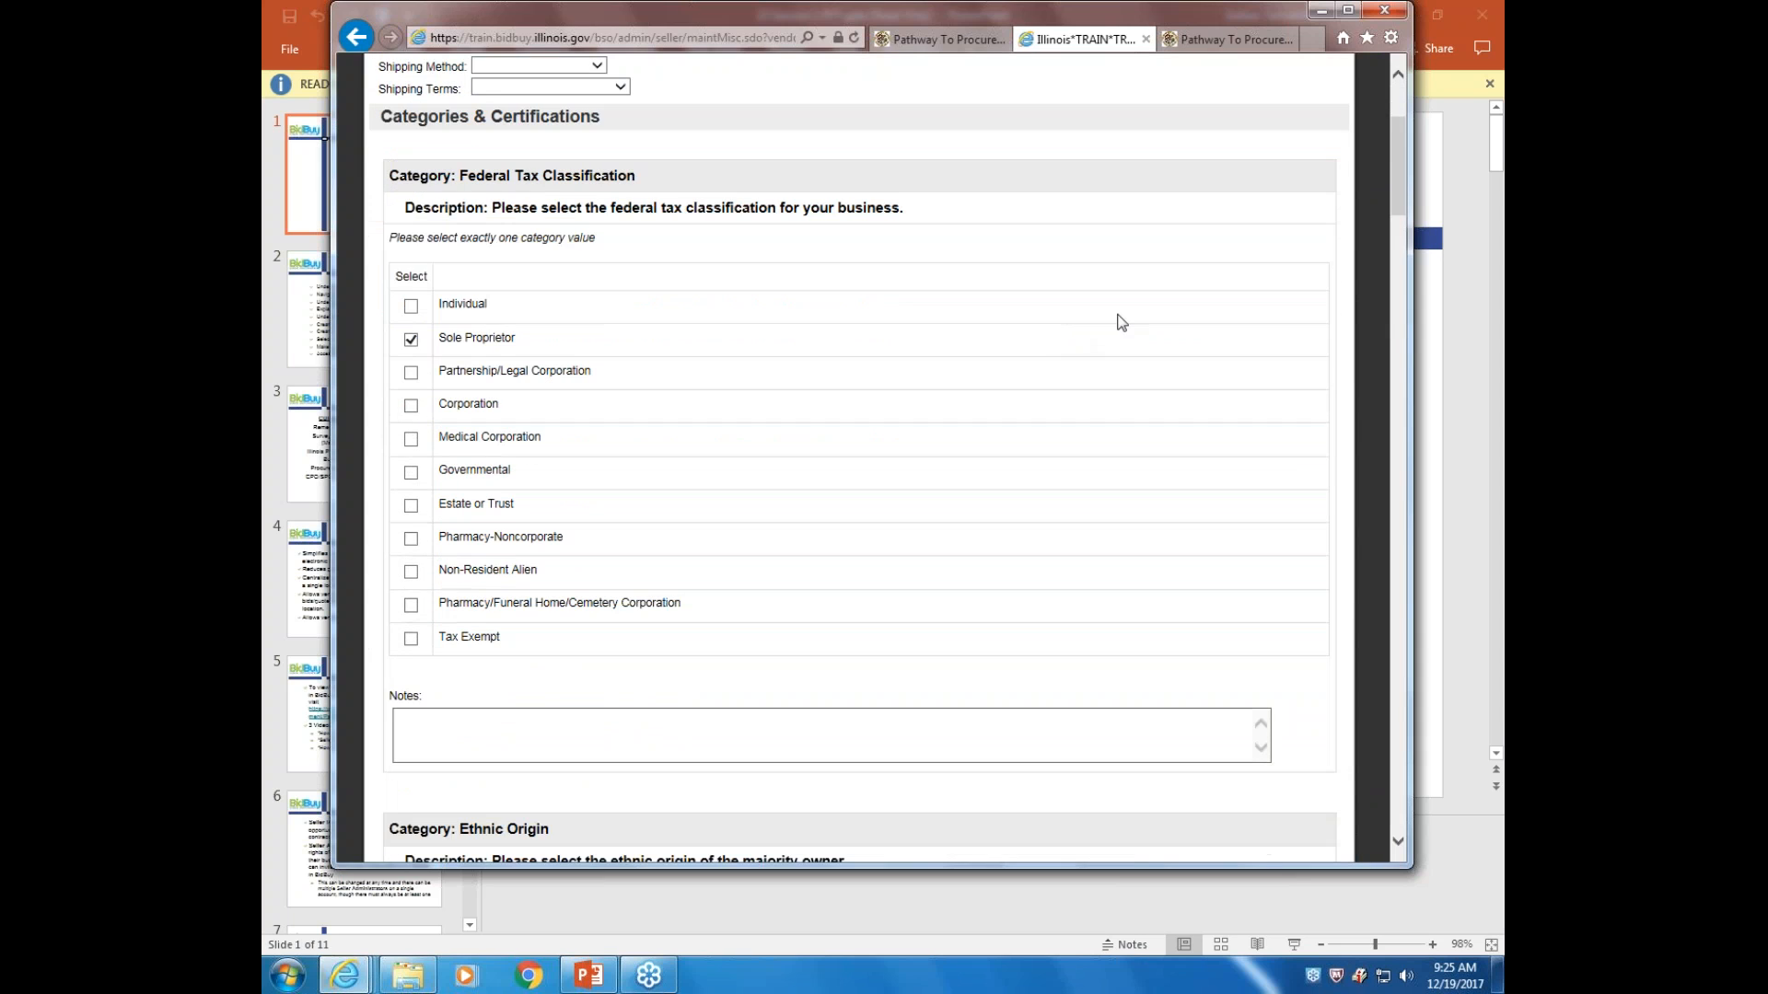
scroll(1121, 322, "down", 5)
scroll(1142, 331, "down", 2)
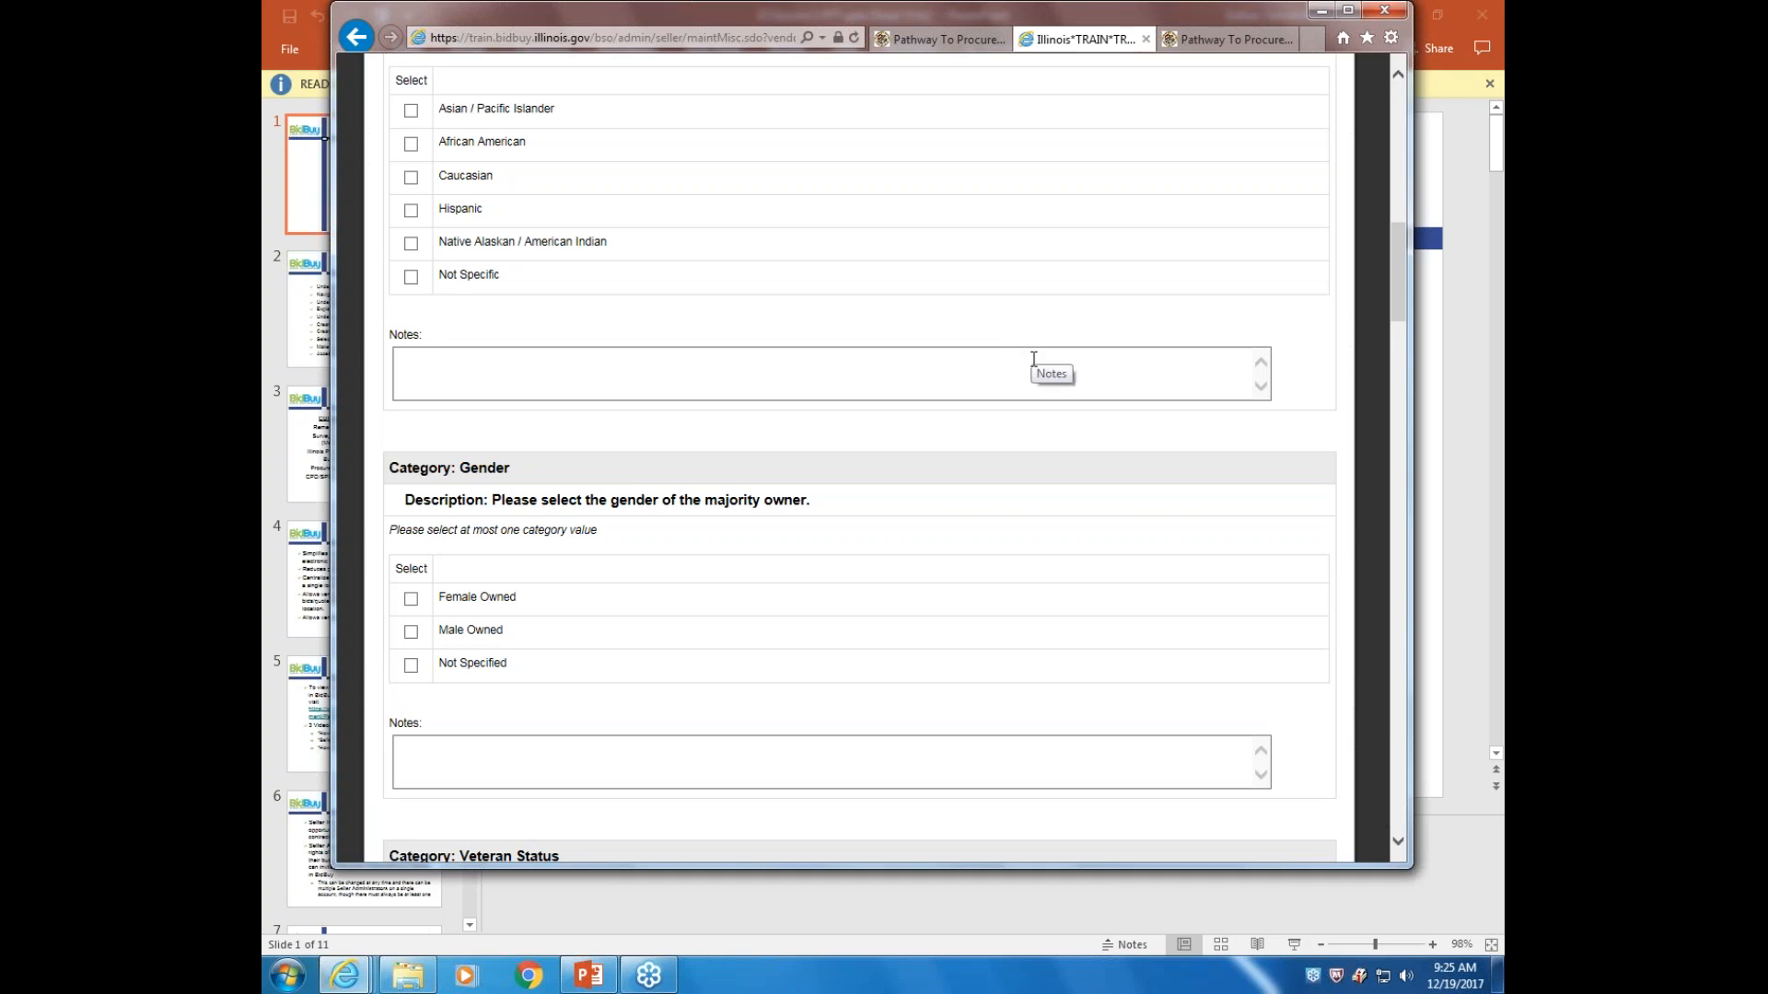
scroll(1104, 354, "down", 6)
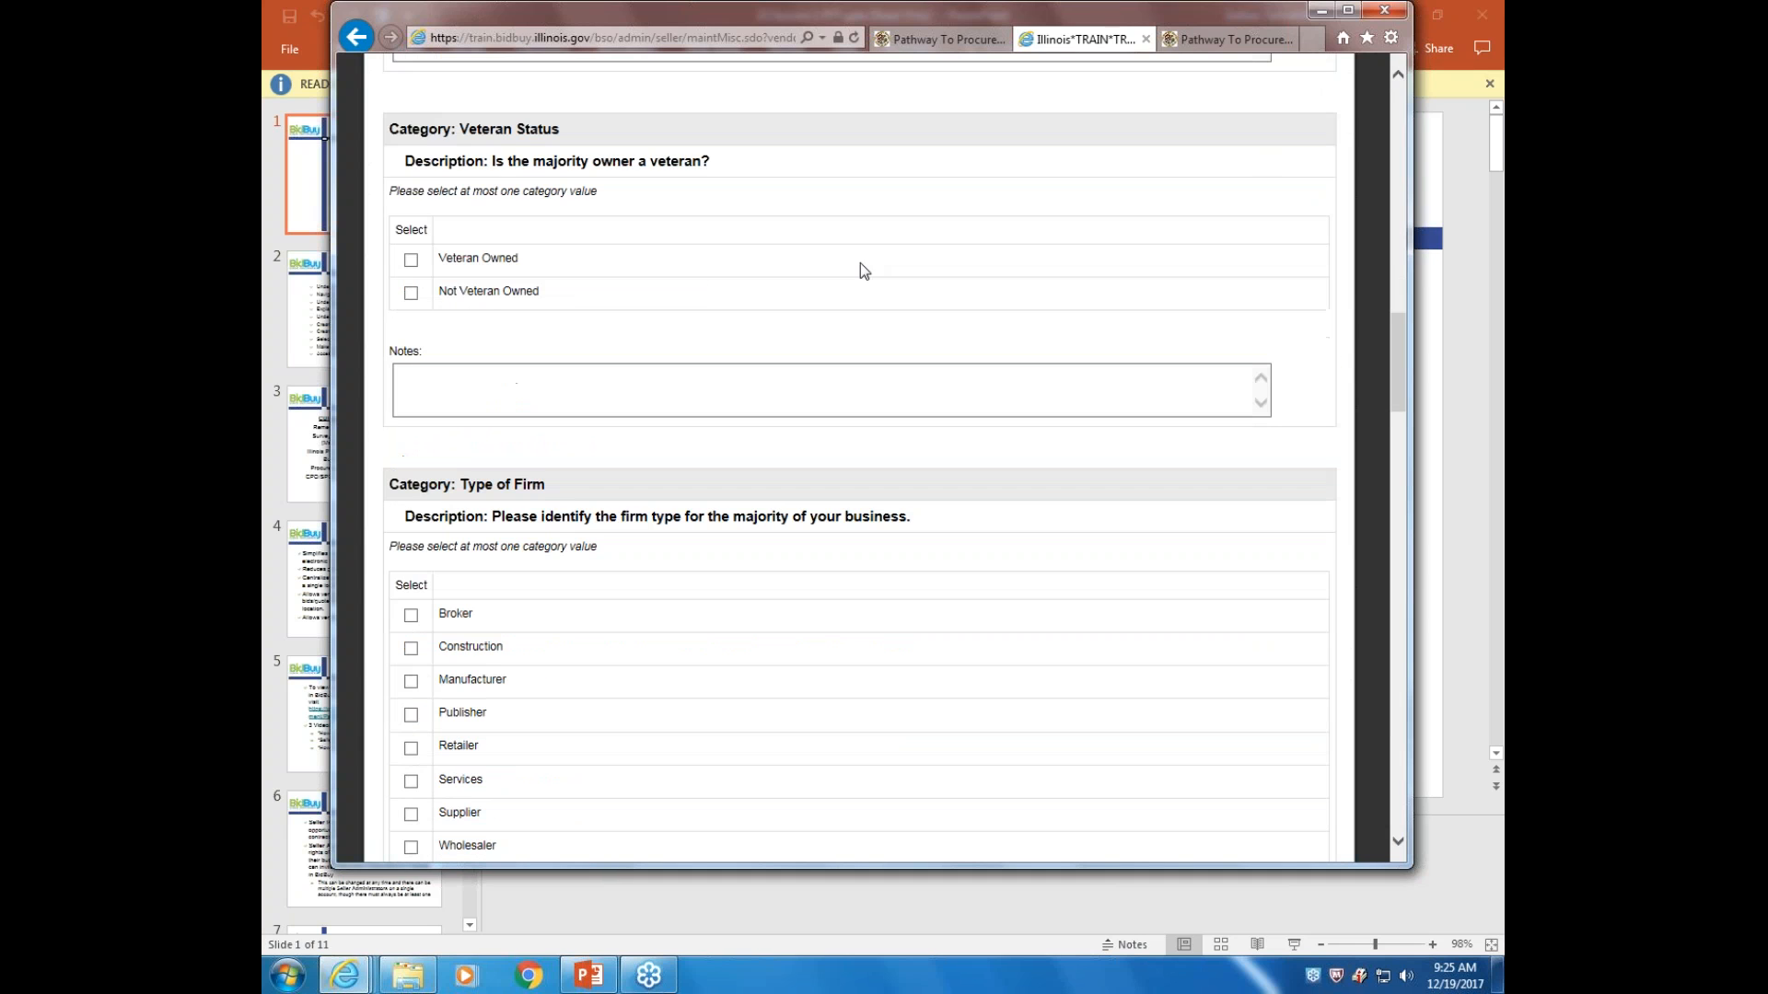
scroll(1070, 341, "down", 8)
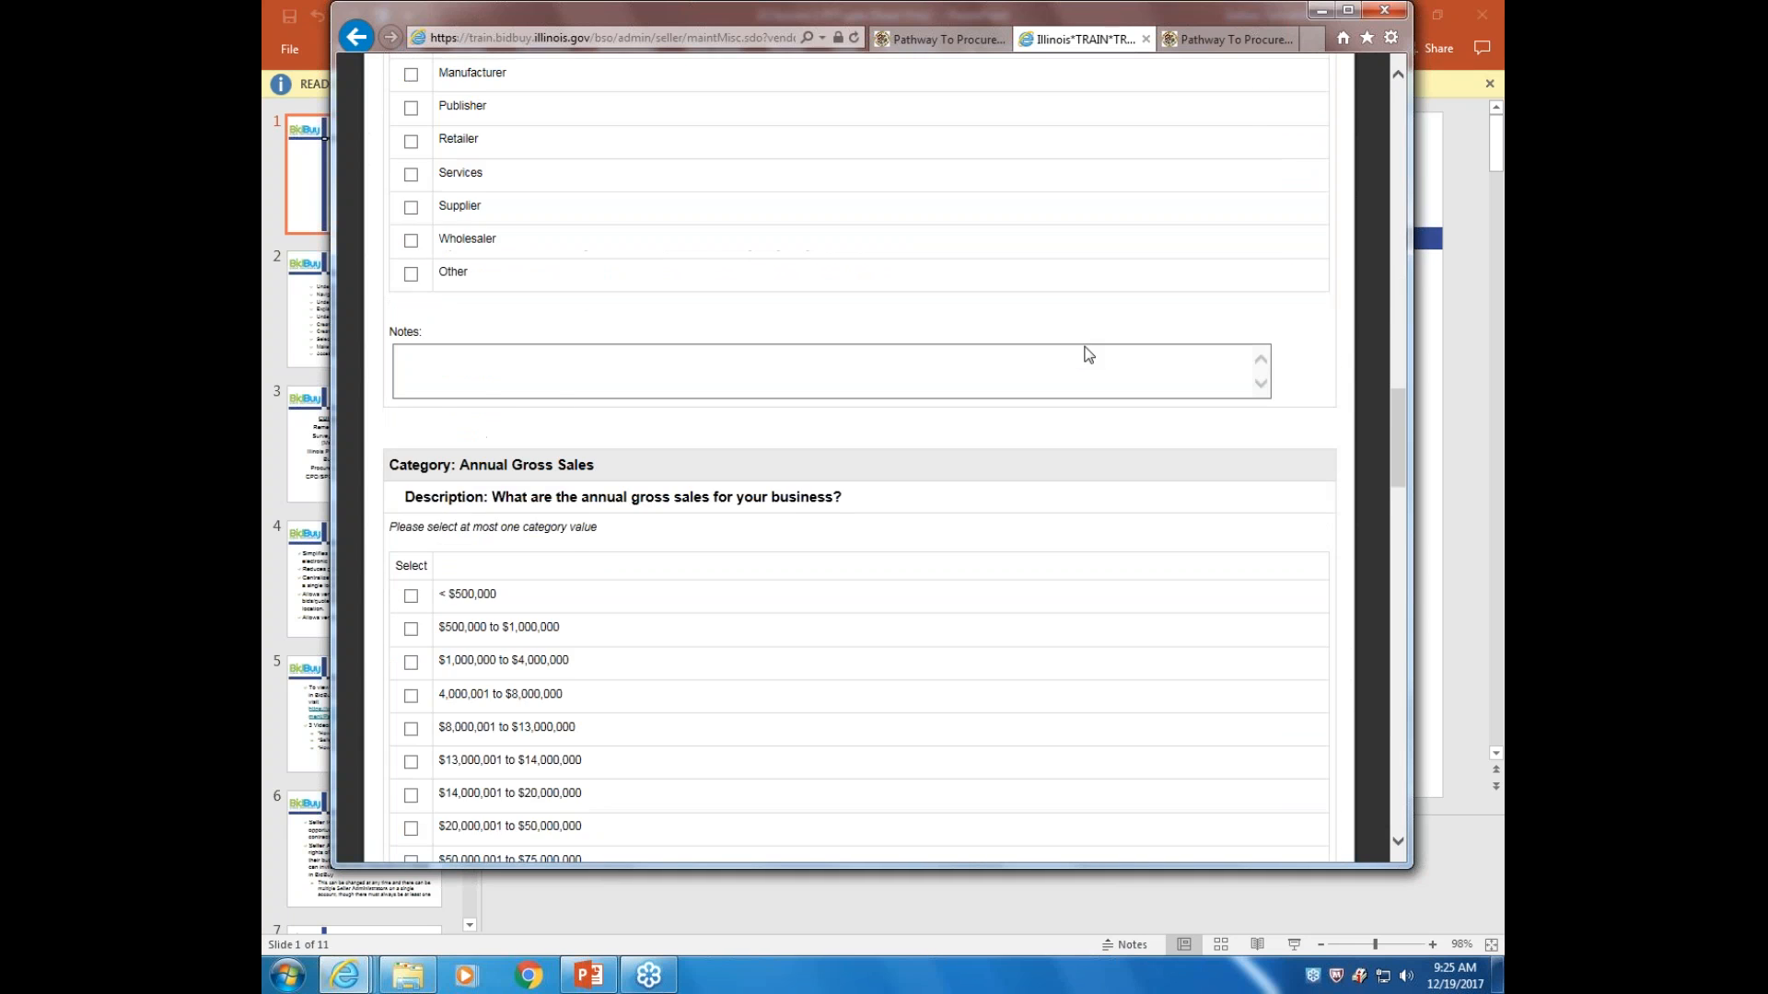
scroll(1130, 389, "down", 13)
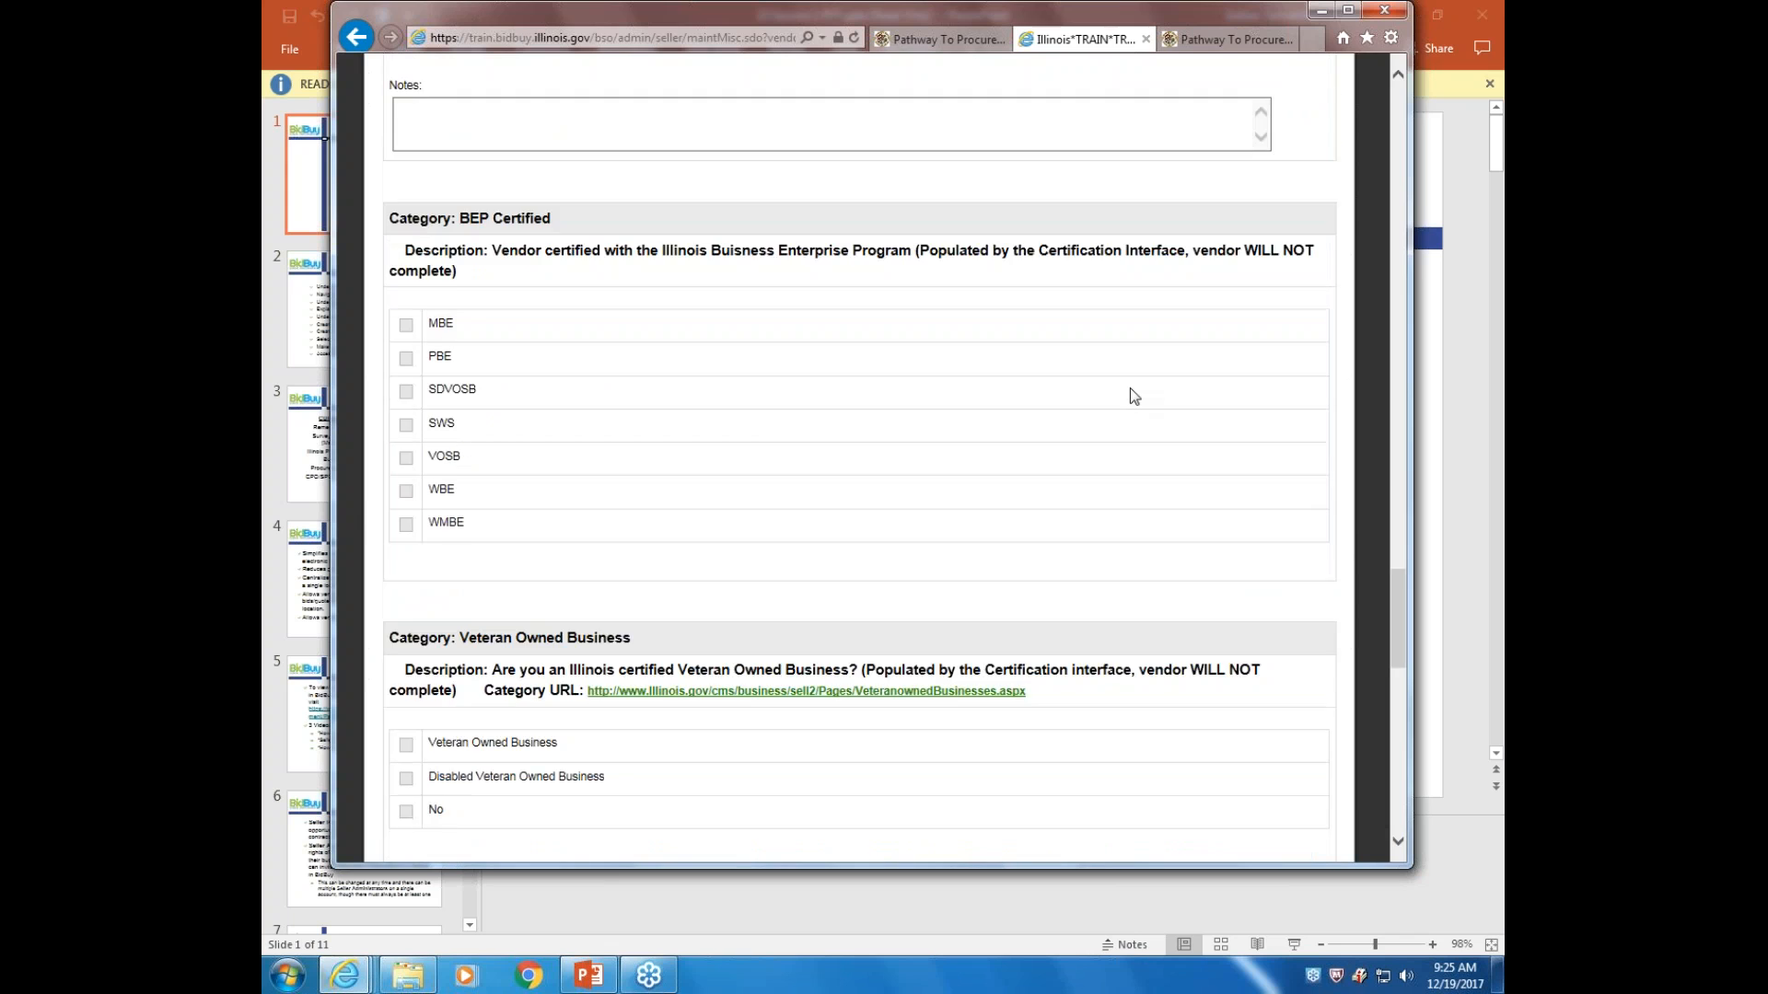
scroll(1129, 388, "down", 7)
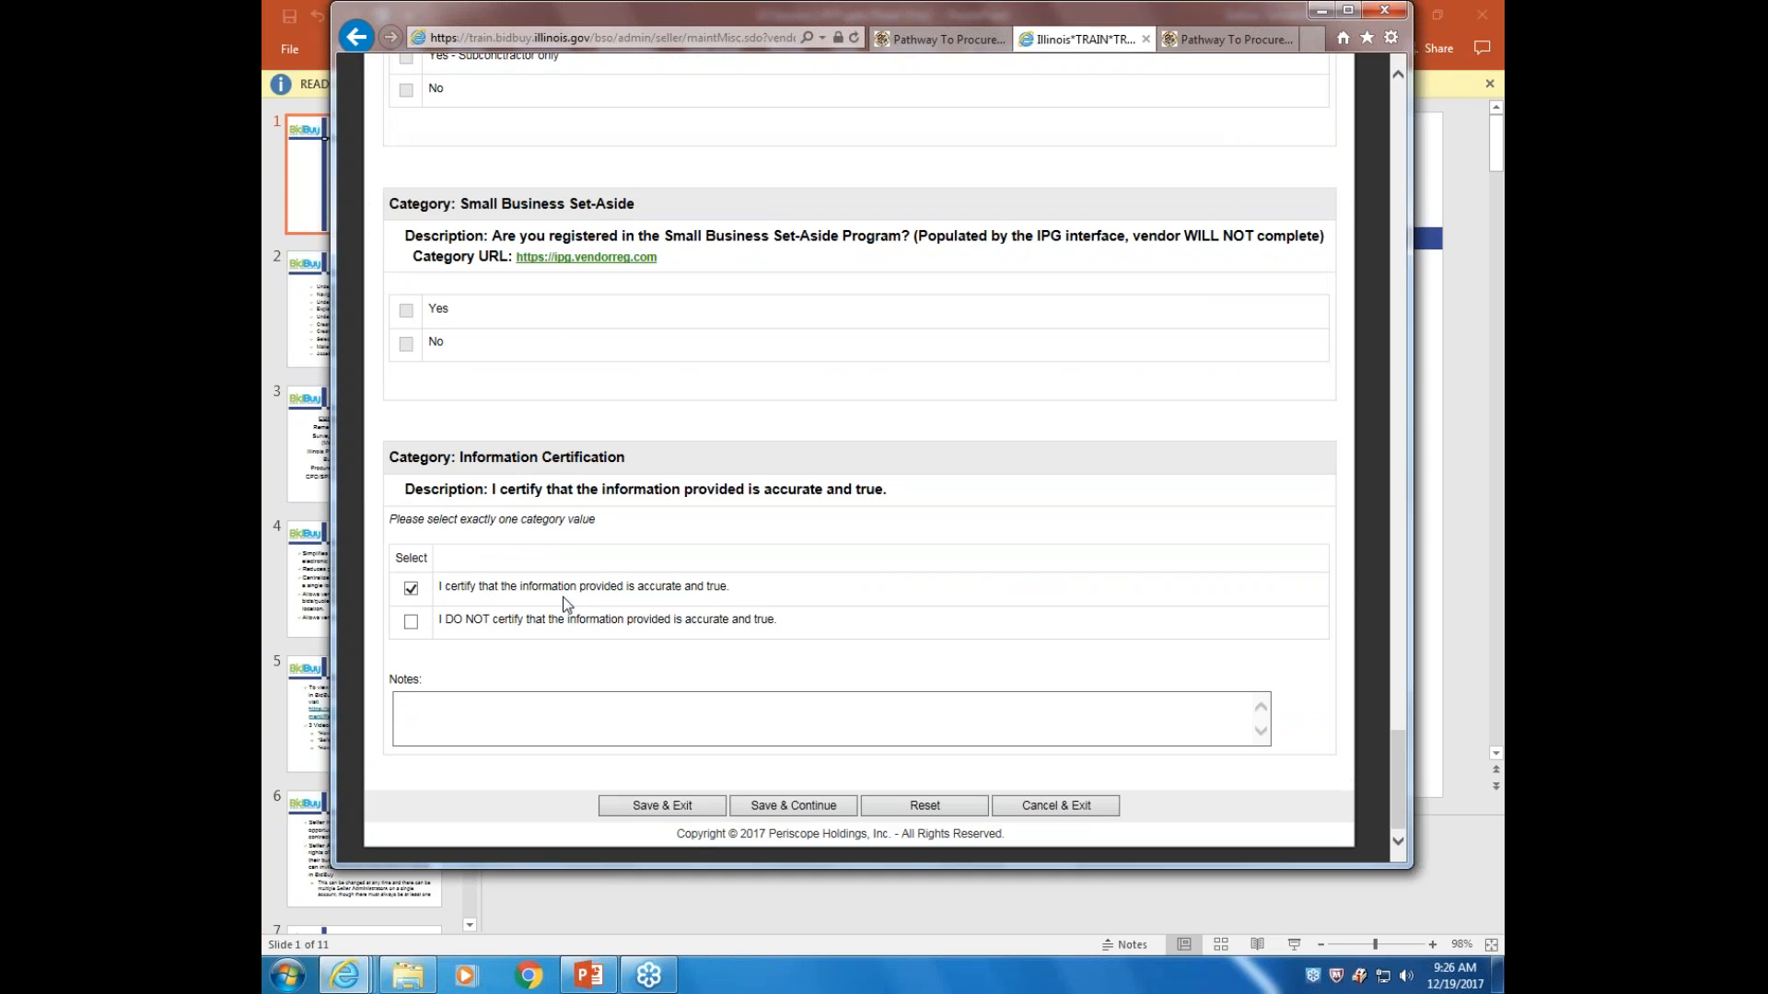
left_click(765, 810)
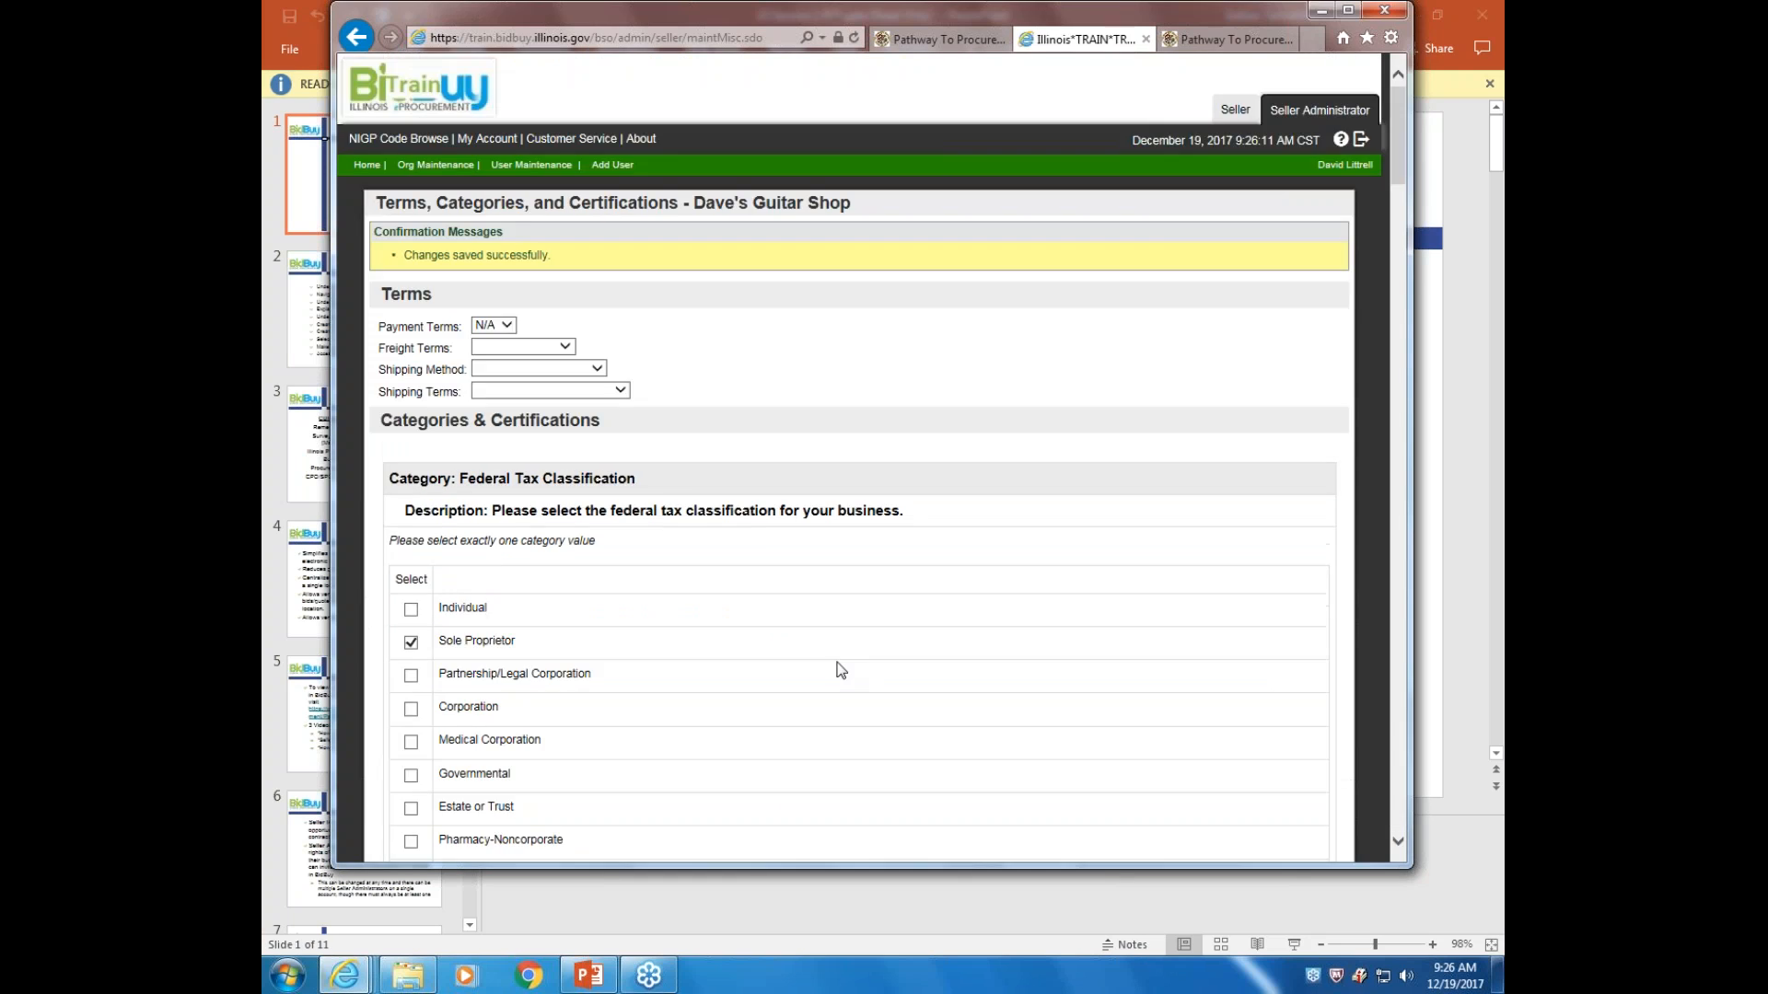
Leave the 'Changes saved successfully' page via browser Back to the organization overview
left_click(359, 36)
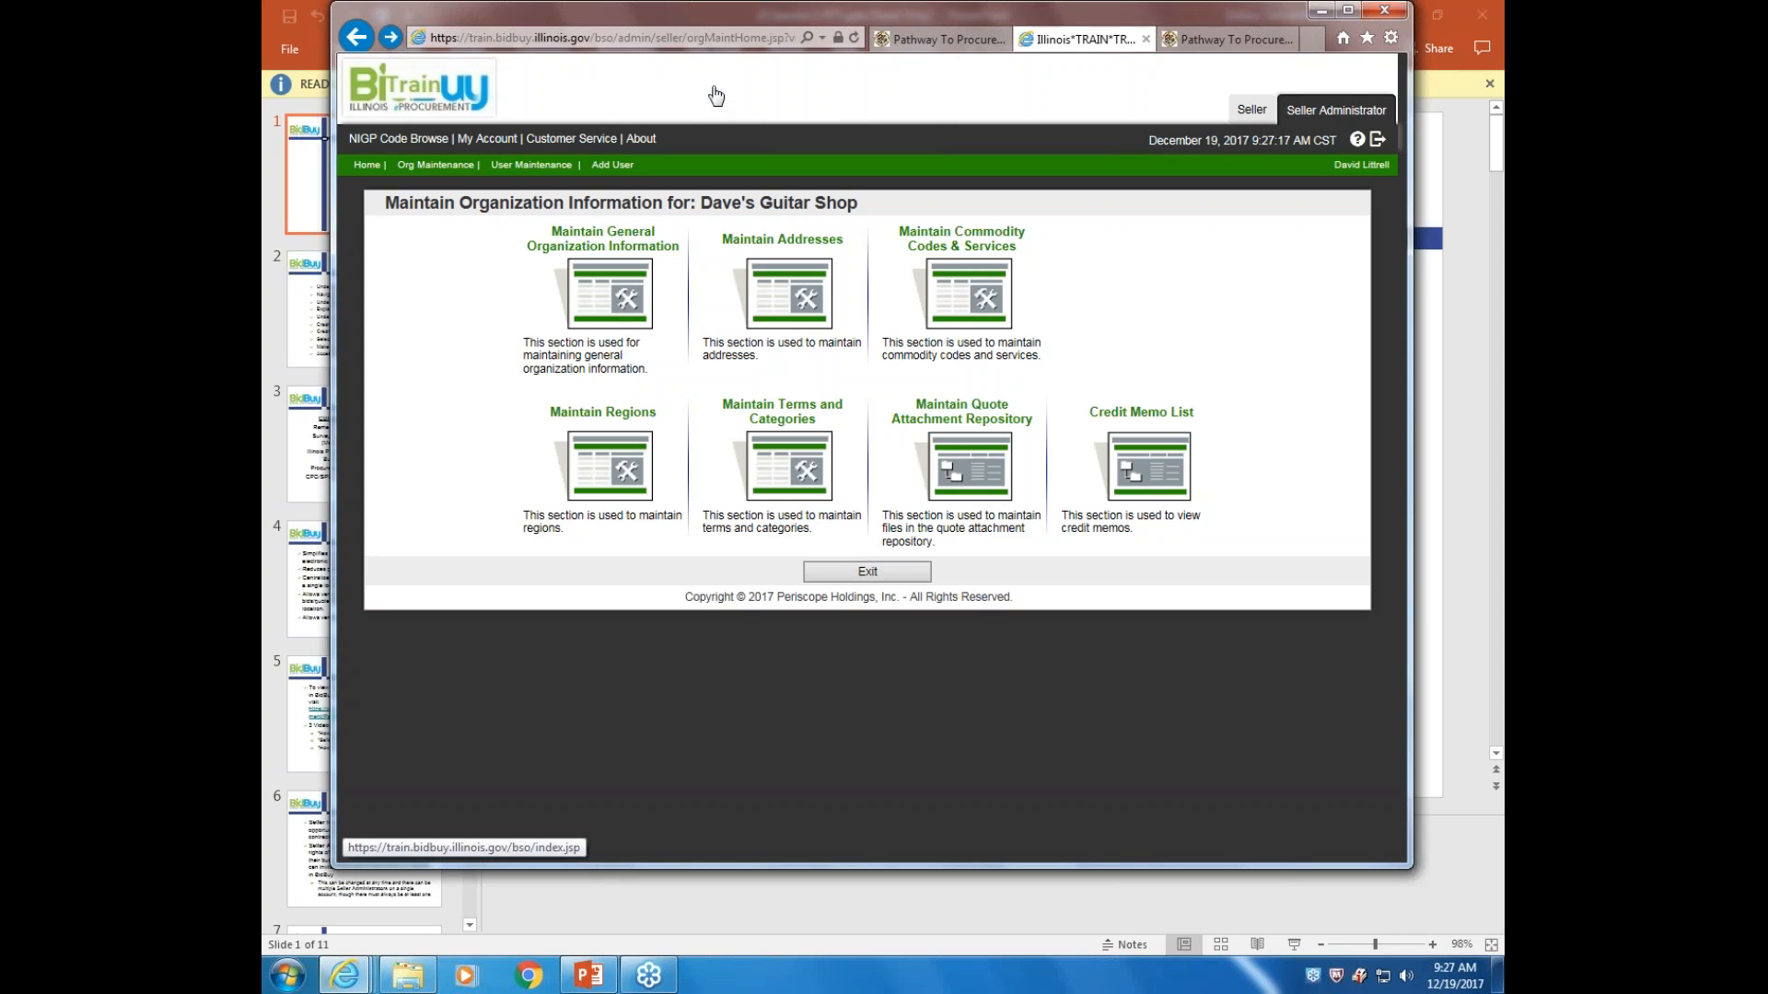
Navigate back with the browser Back button toward the Maintenance Home Page
left_click(357, 37)
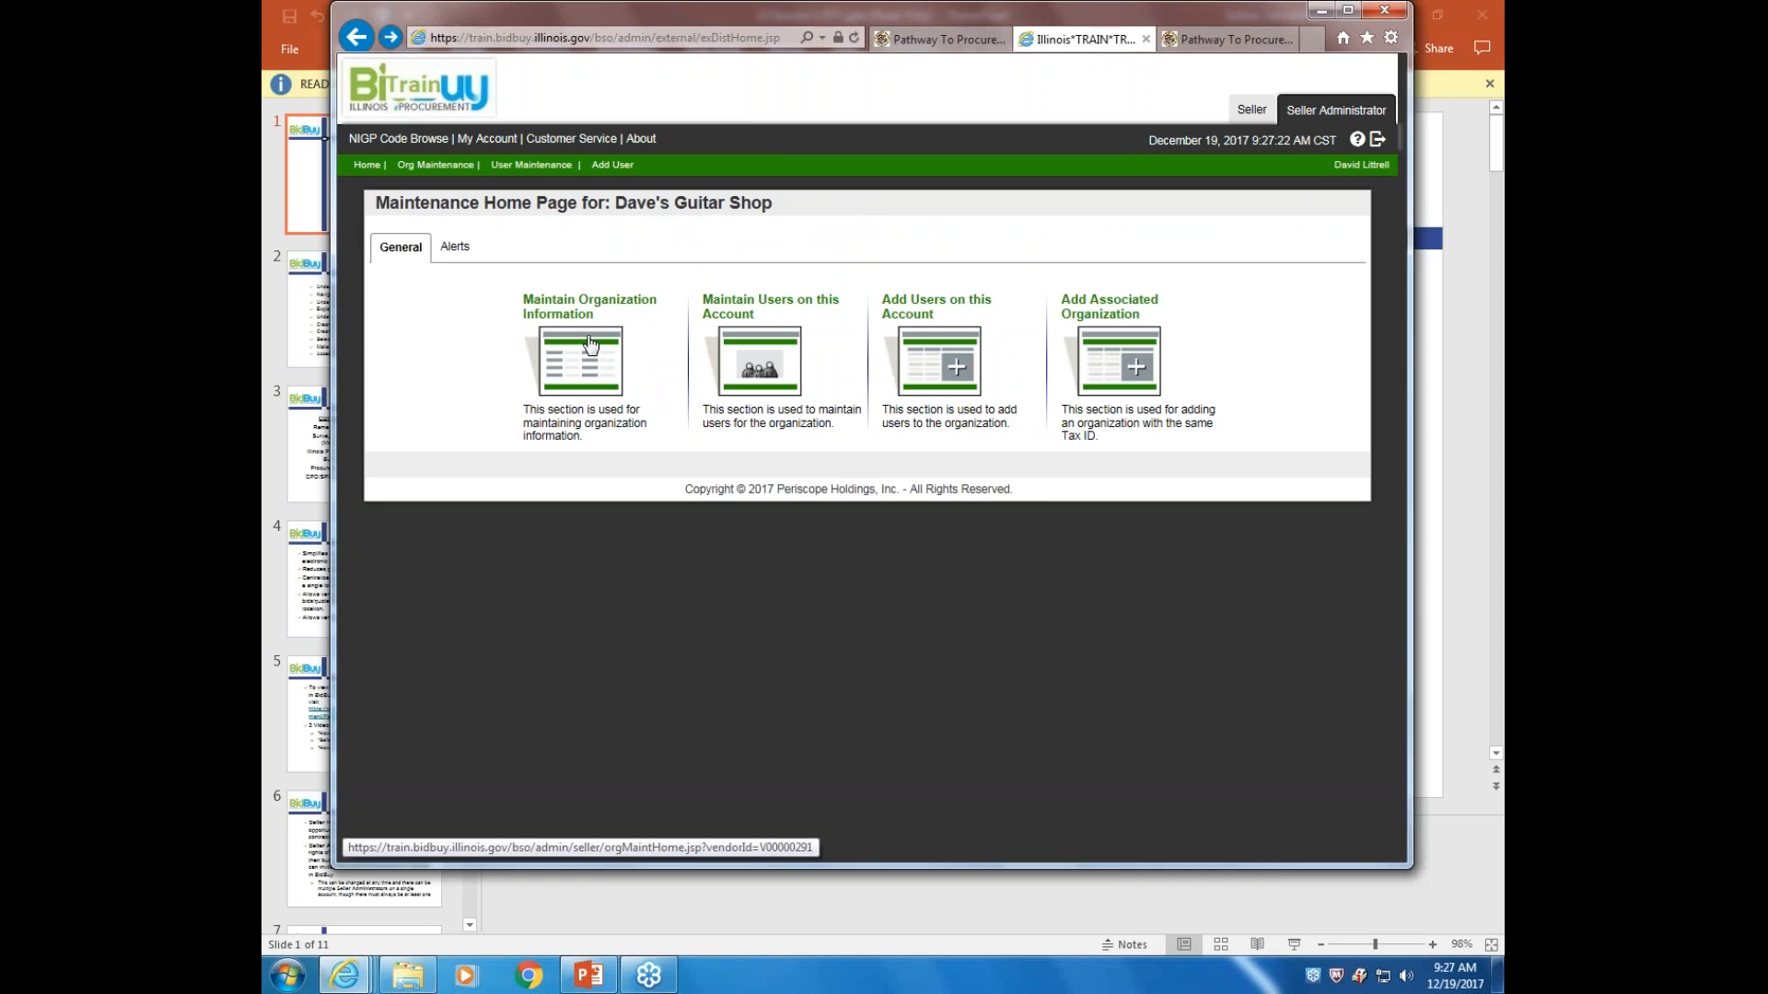
left_click(761, 366)
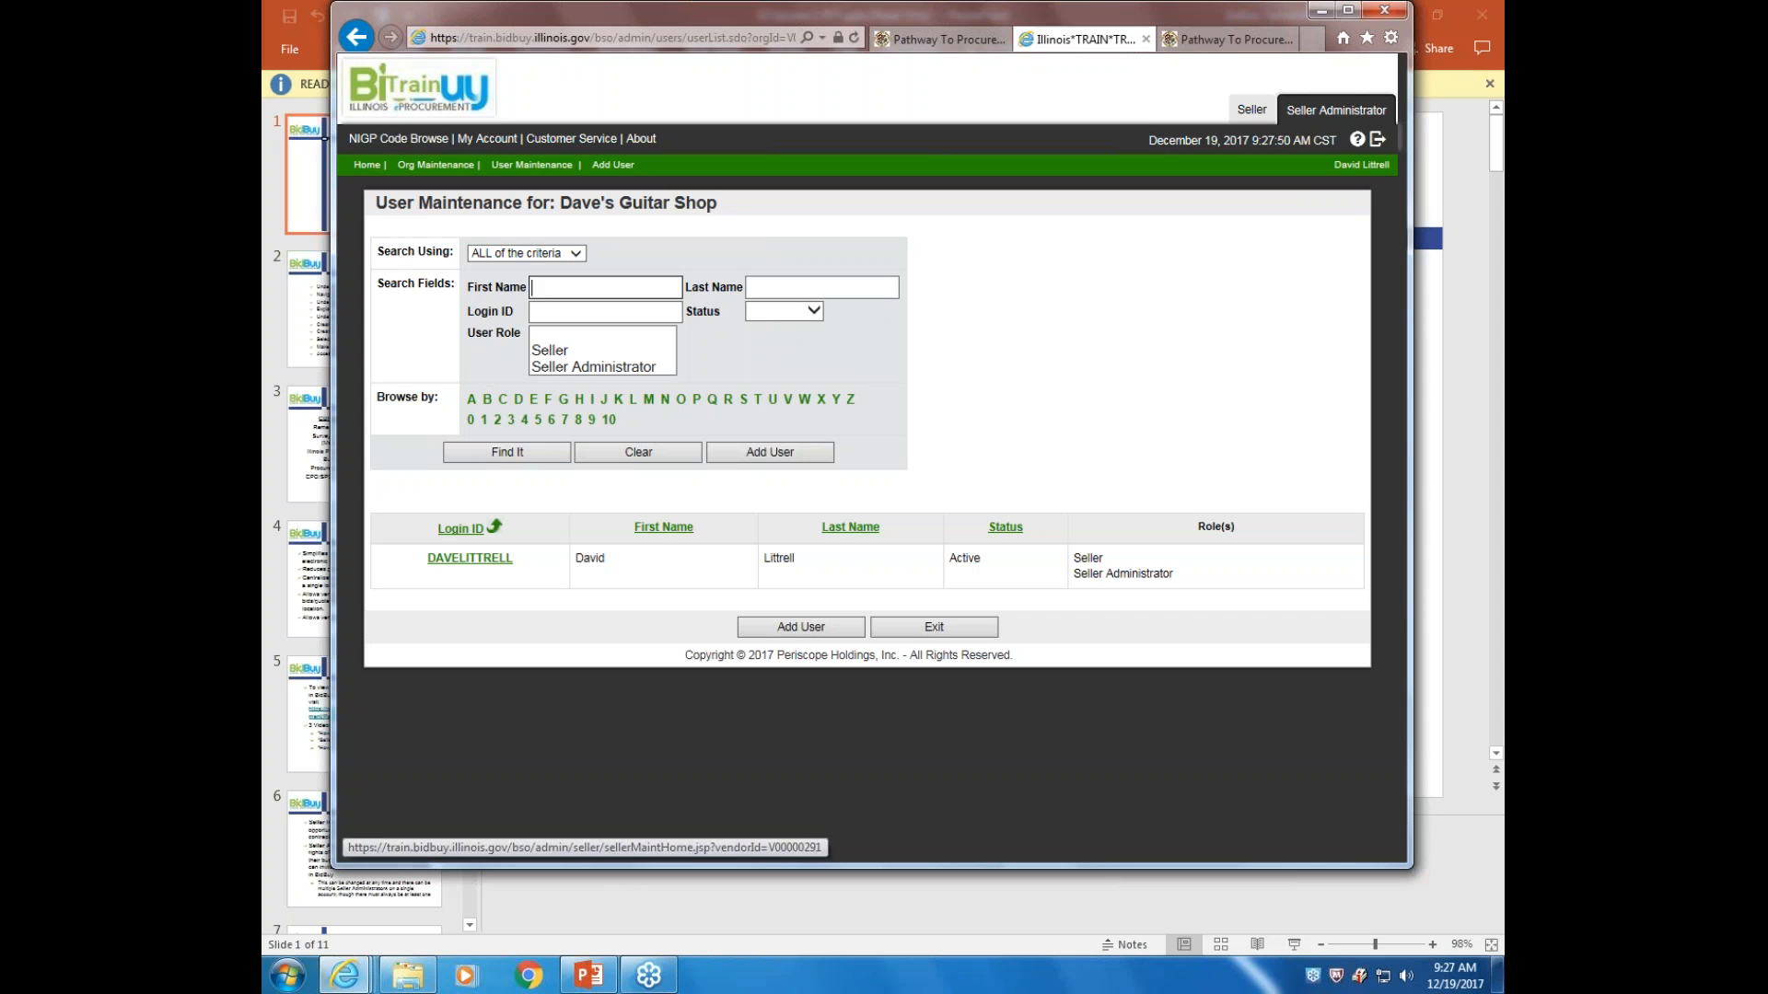
left_click(359, 40)
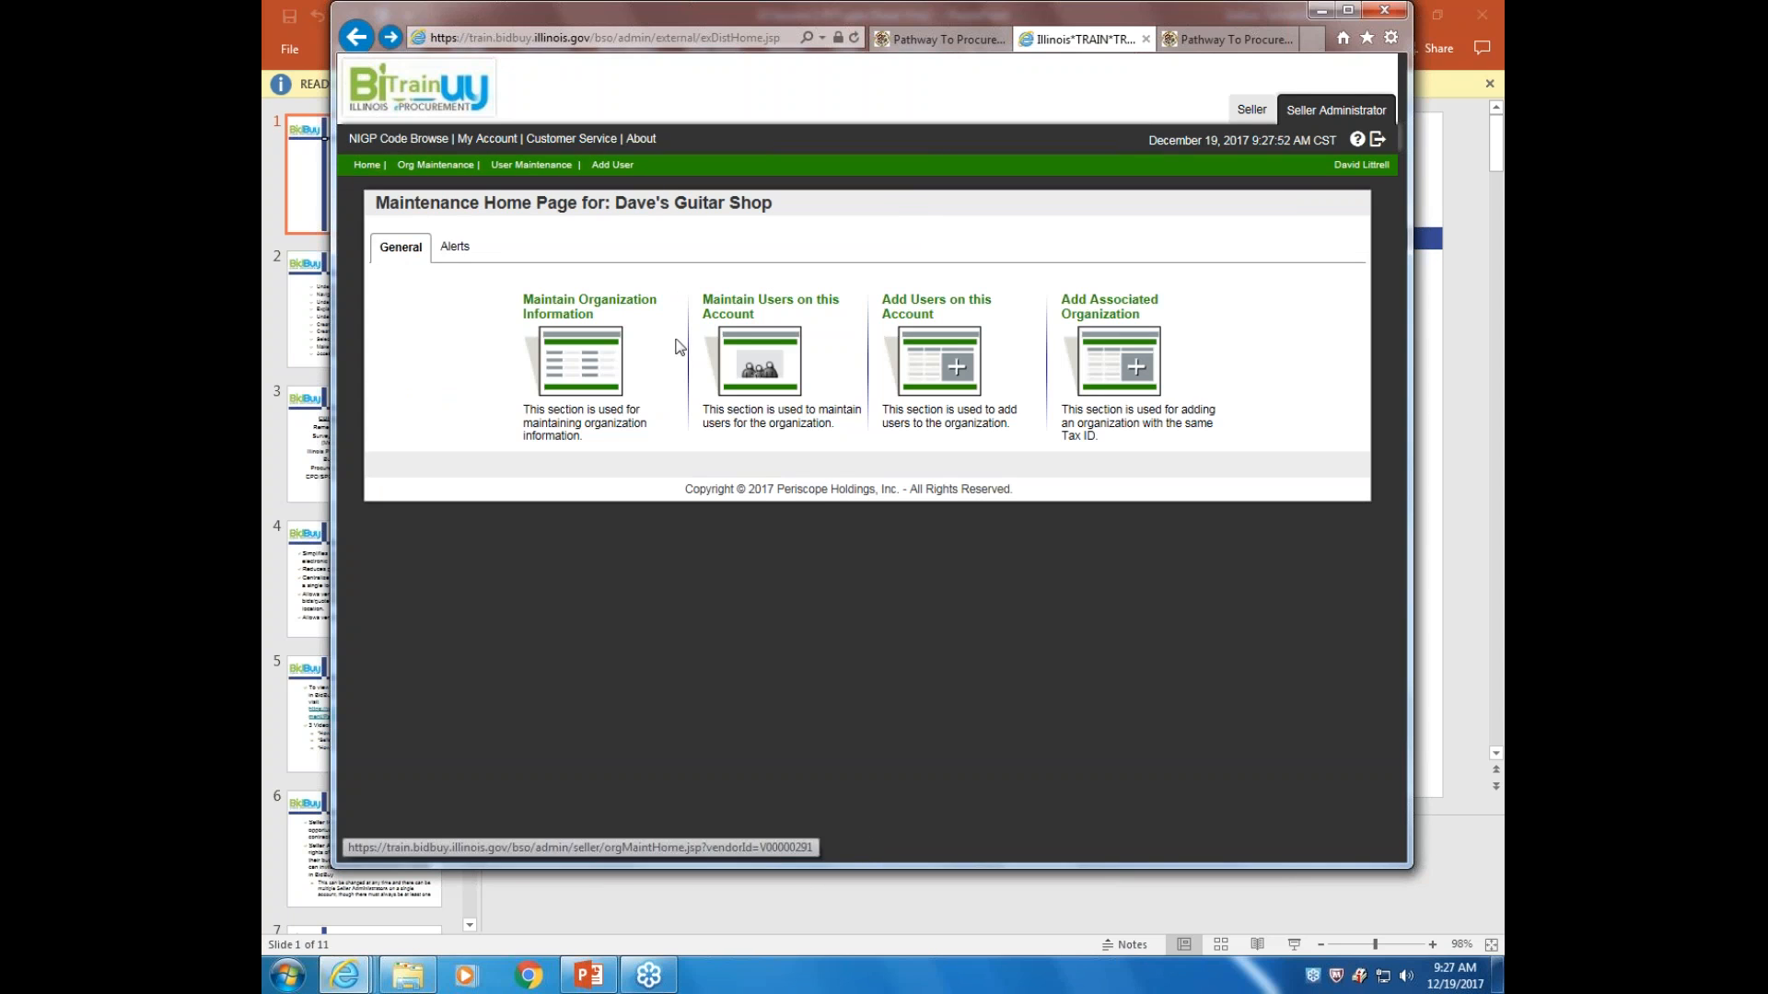
left_click(942, 358)
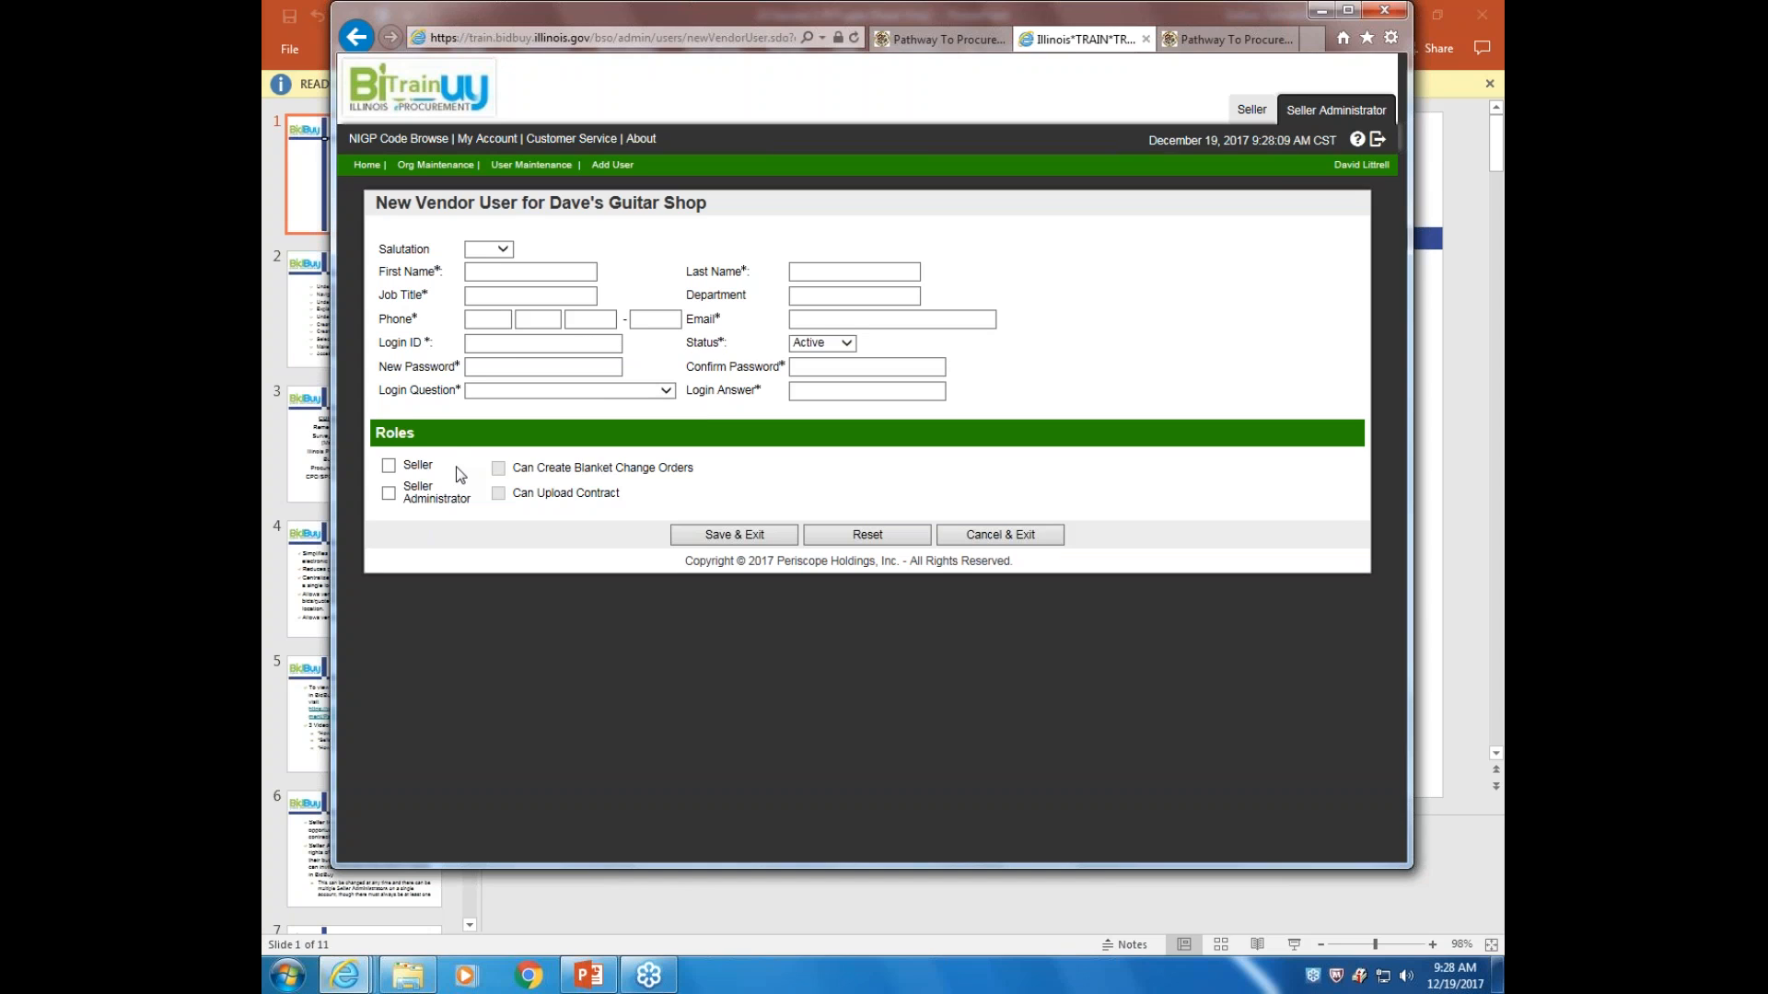
left_click(357, 39)
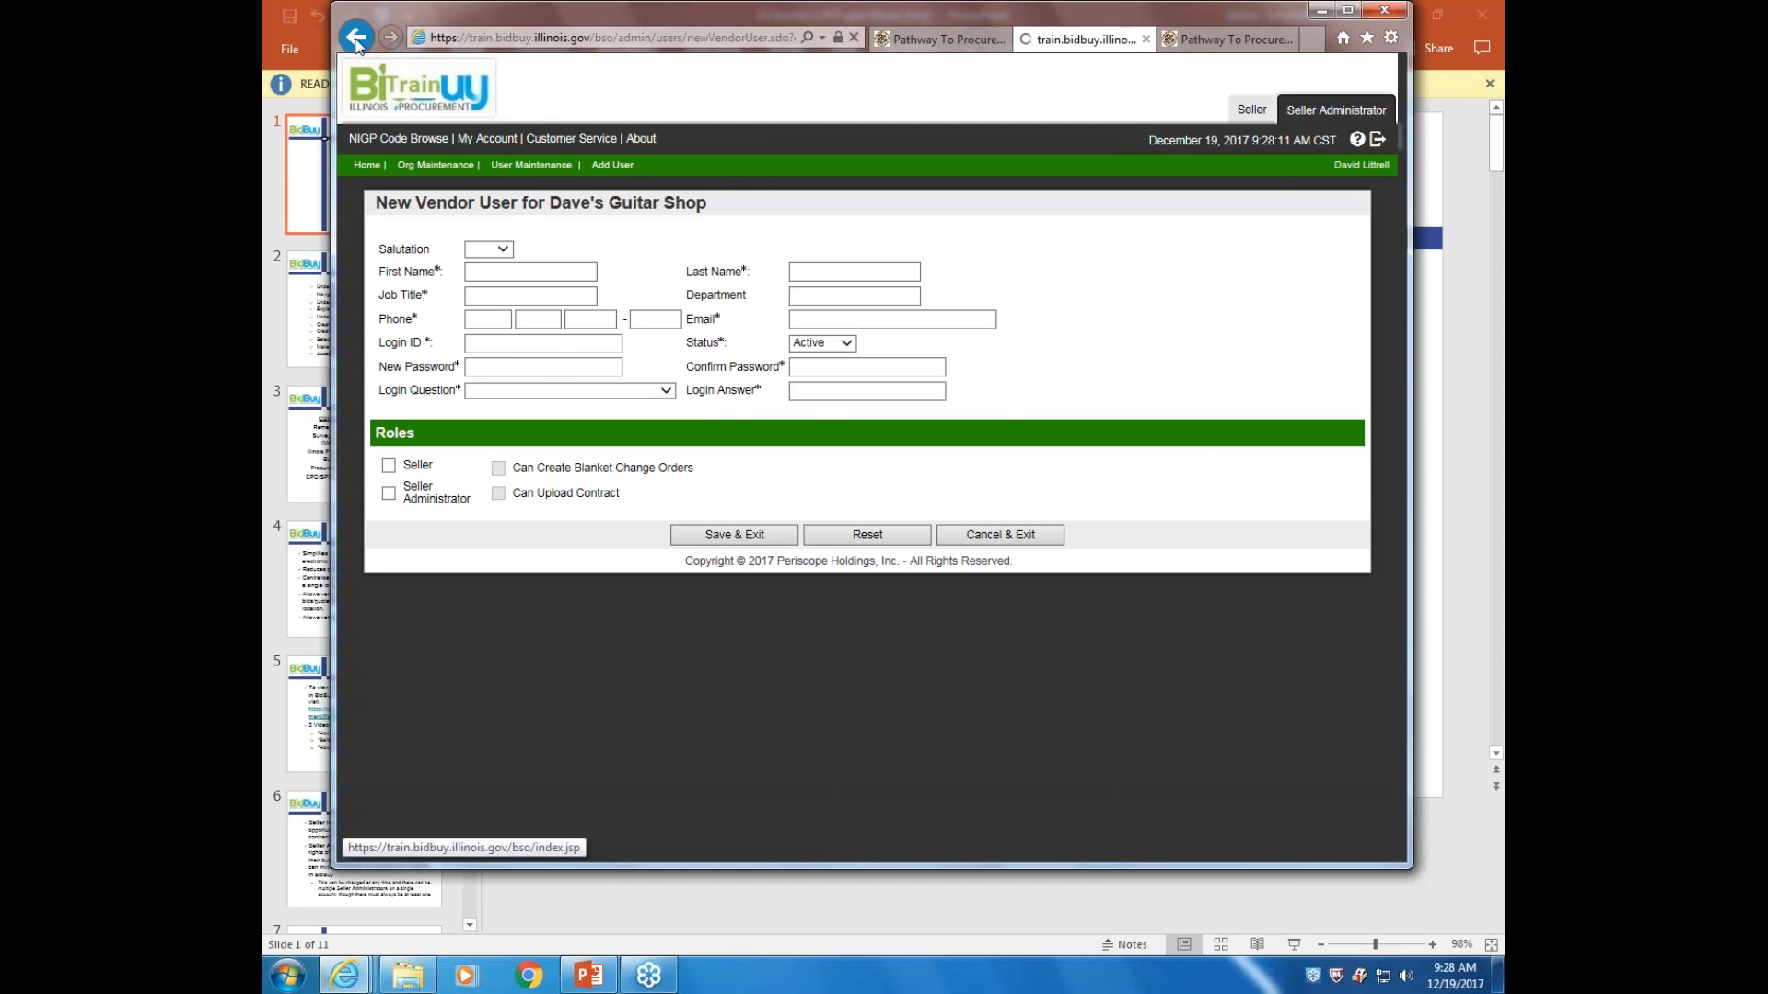
left_click(1114, 363)
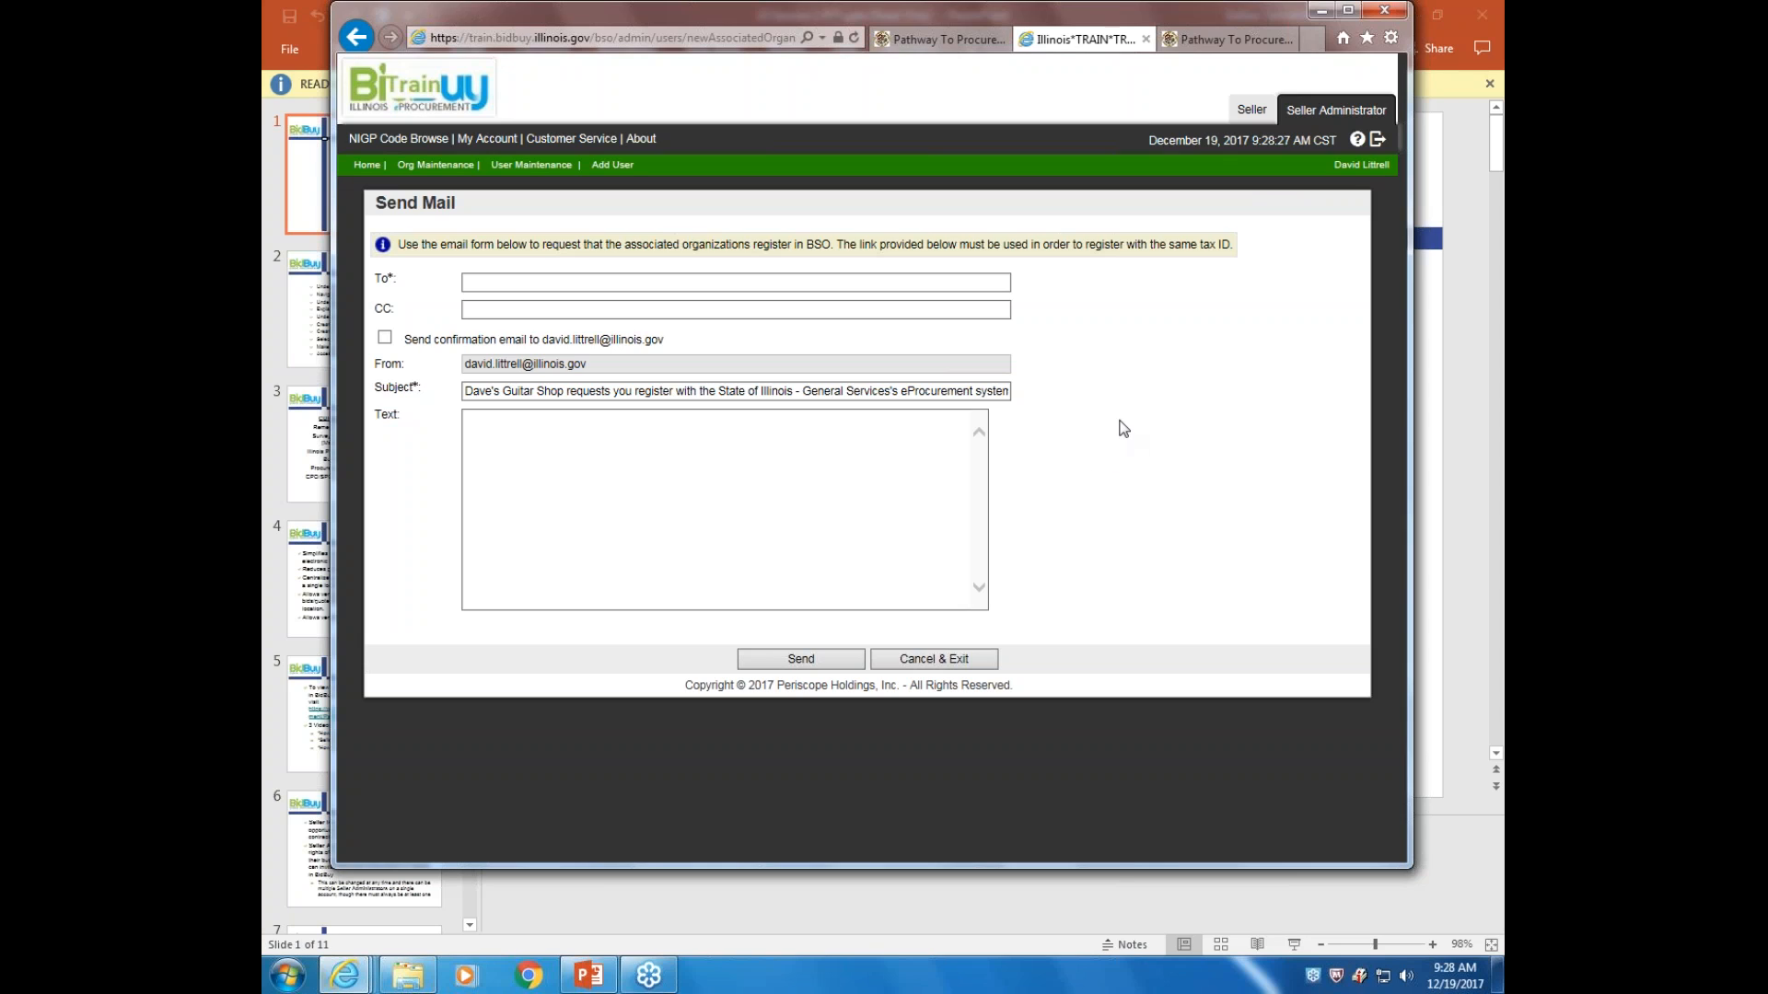
left_click(356, 37)
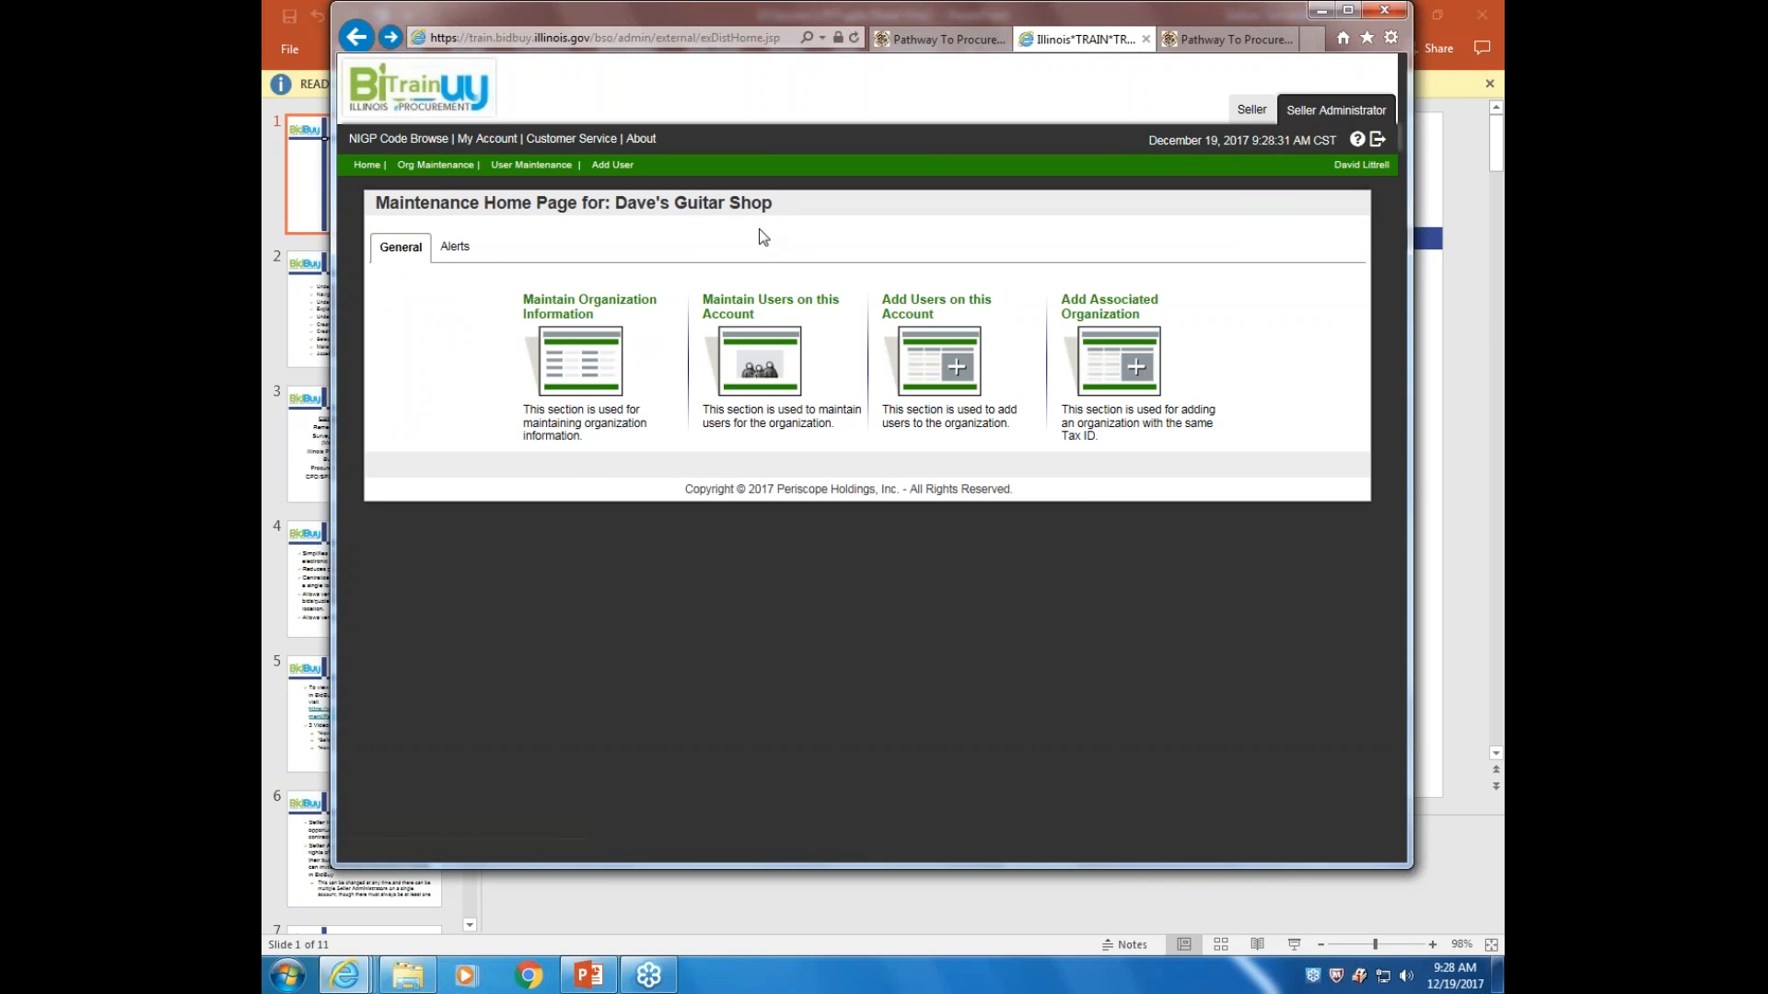
Show the account's users: one active user with Seller and Seller Administrator roles
left_click(1482, 291)
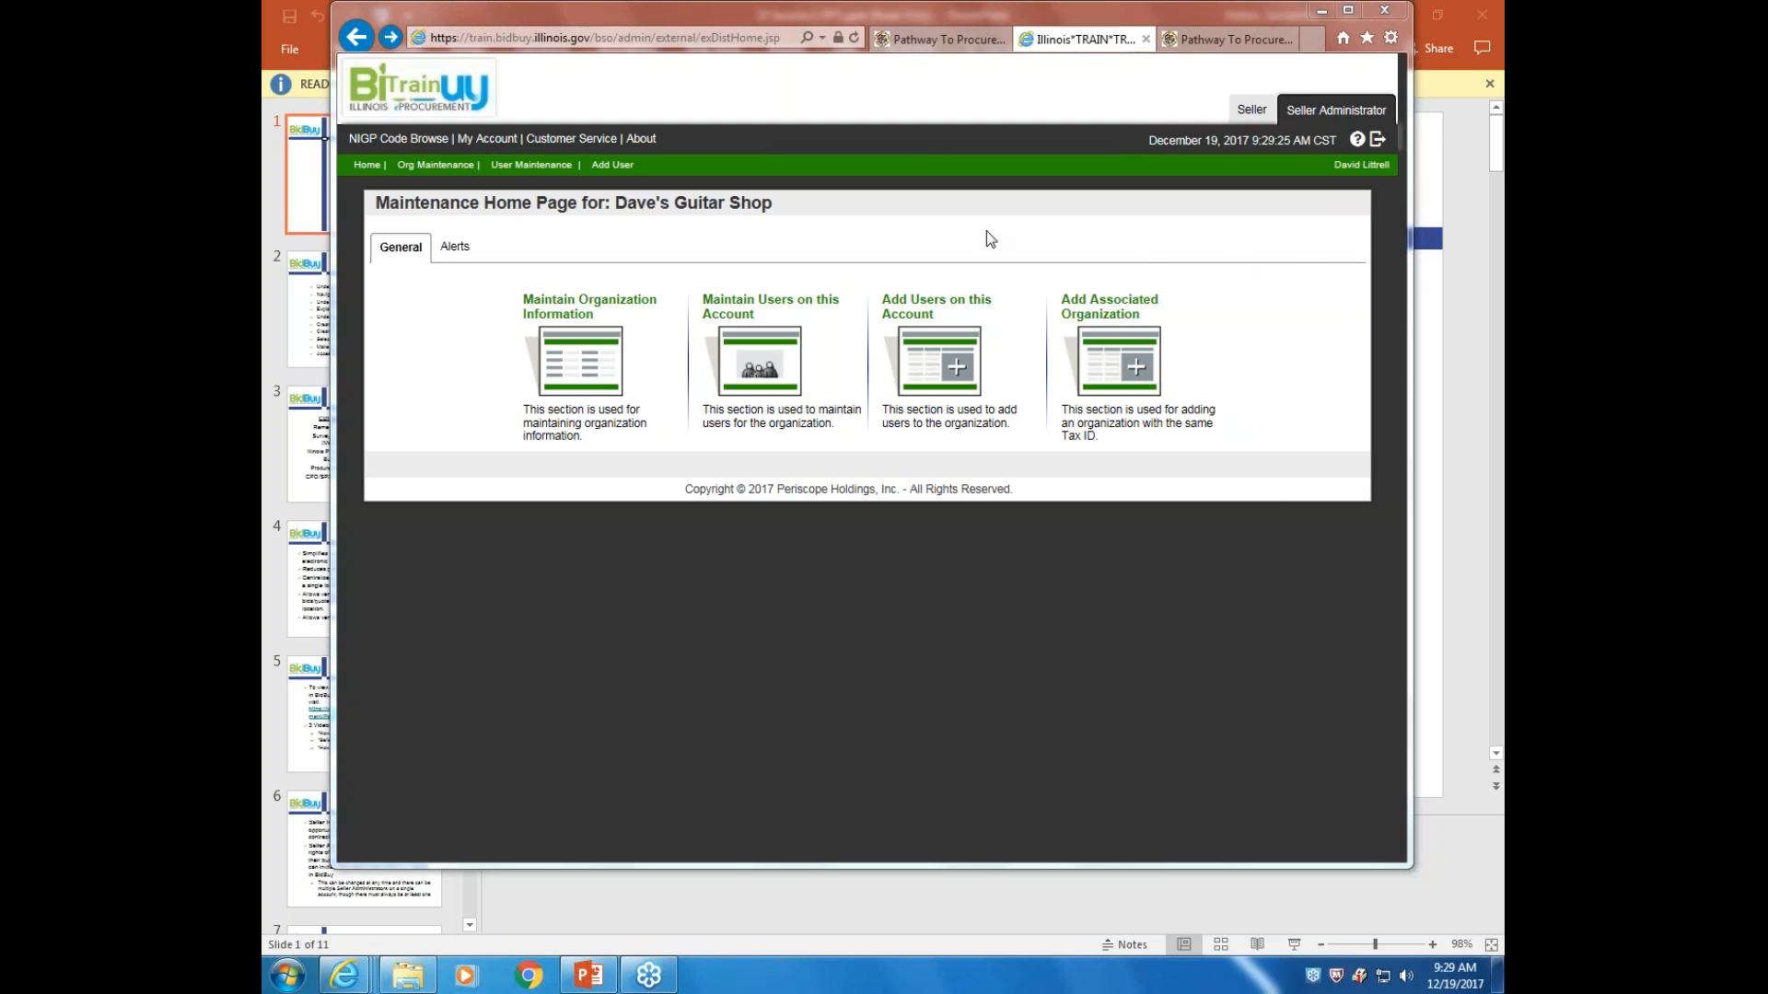
left_click(763, 355)
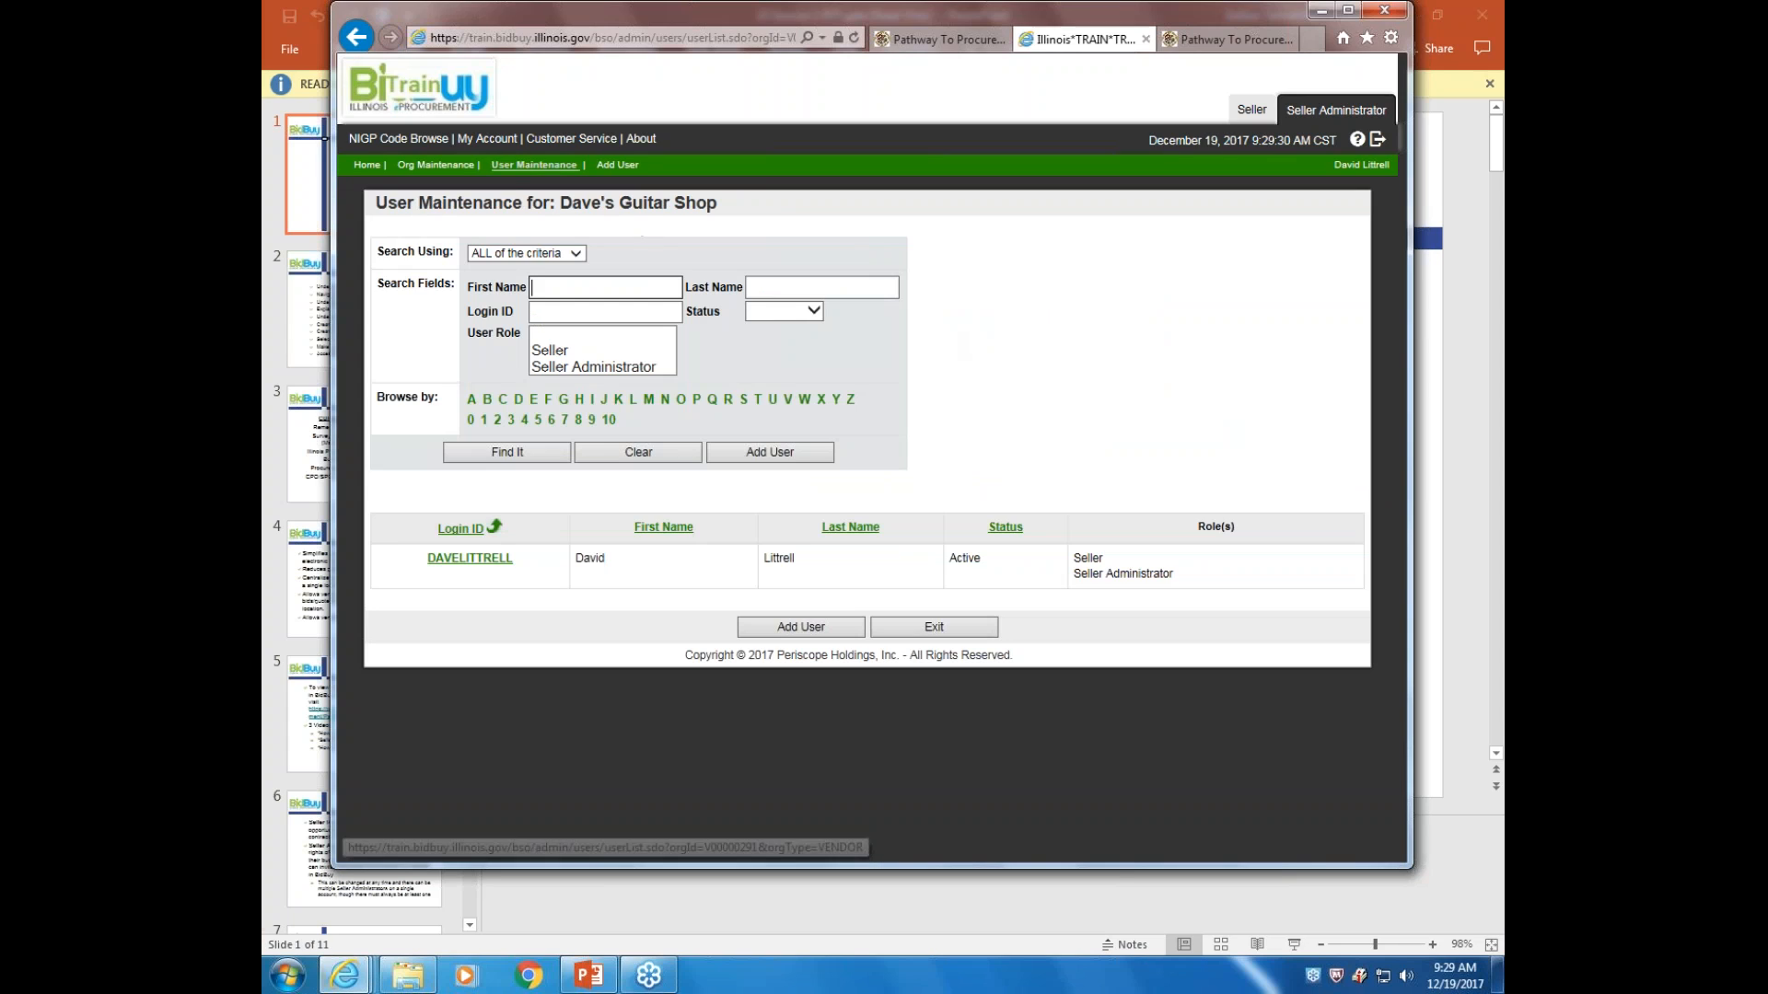
Bring up a blank New Vendor User form for Dave's Guitar Shop with Add User
left_click(801, 627)
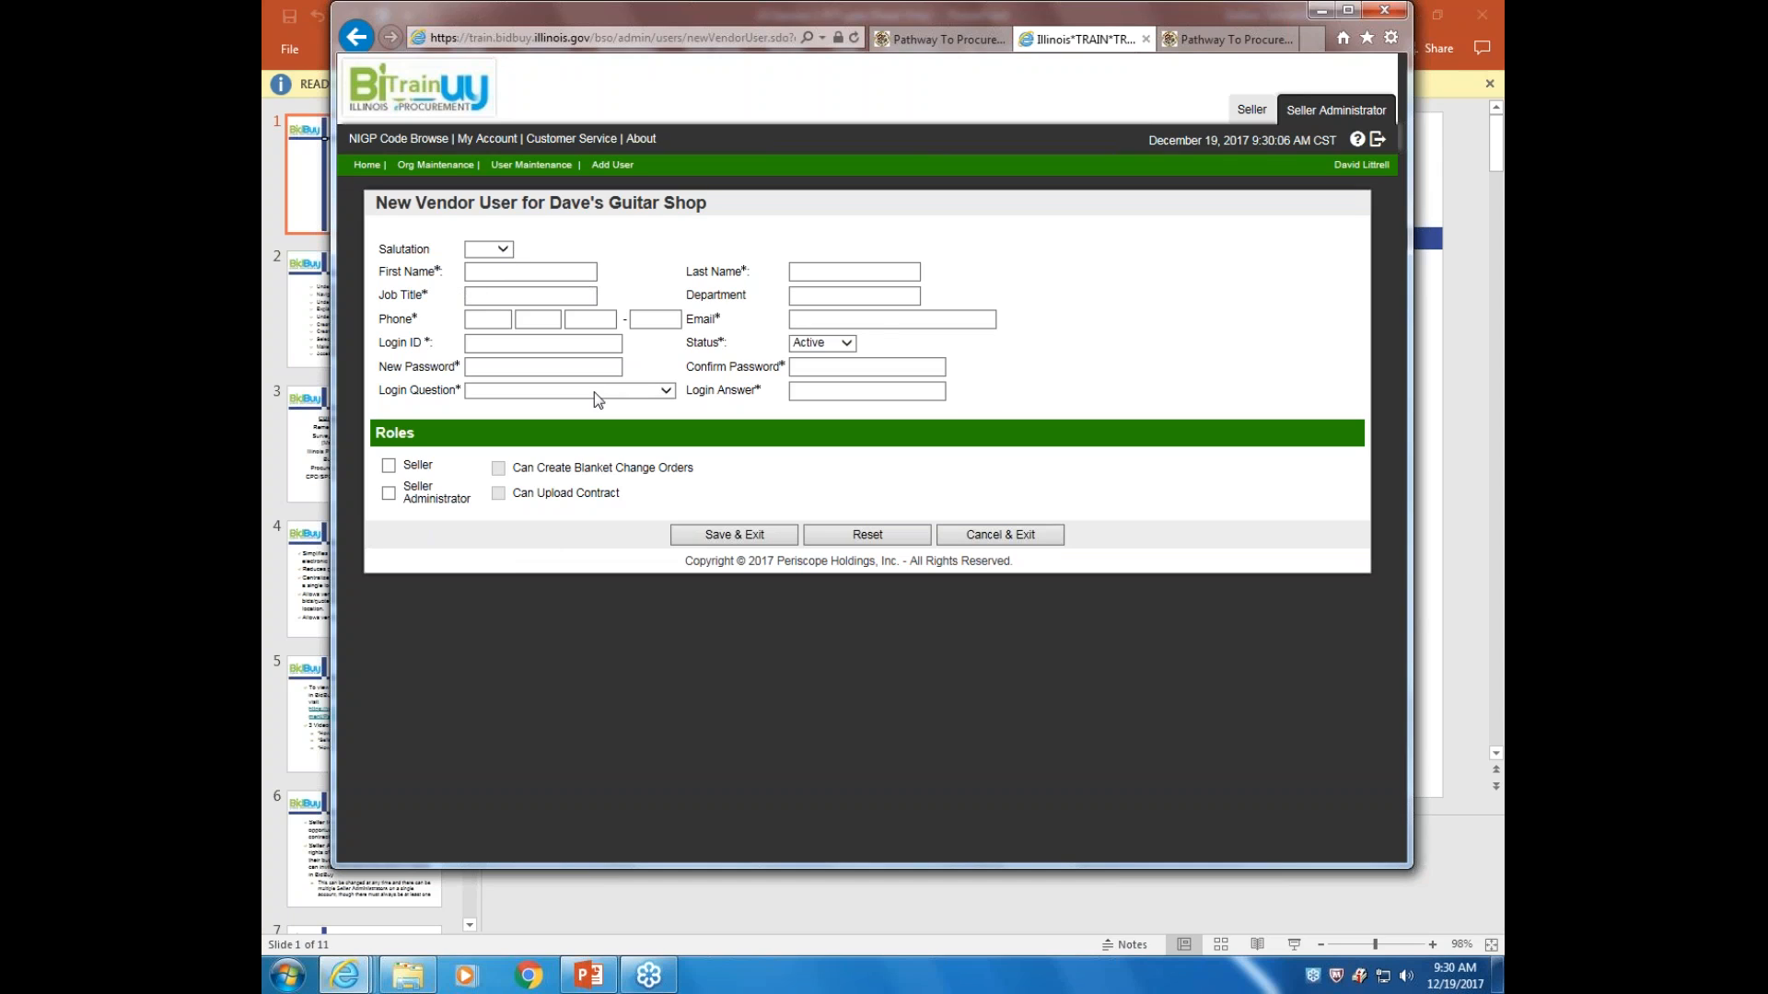
left_click(533, 342)
left_click(868, 320)
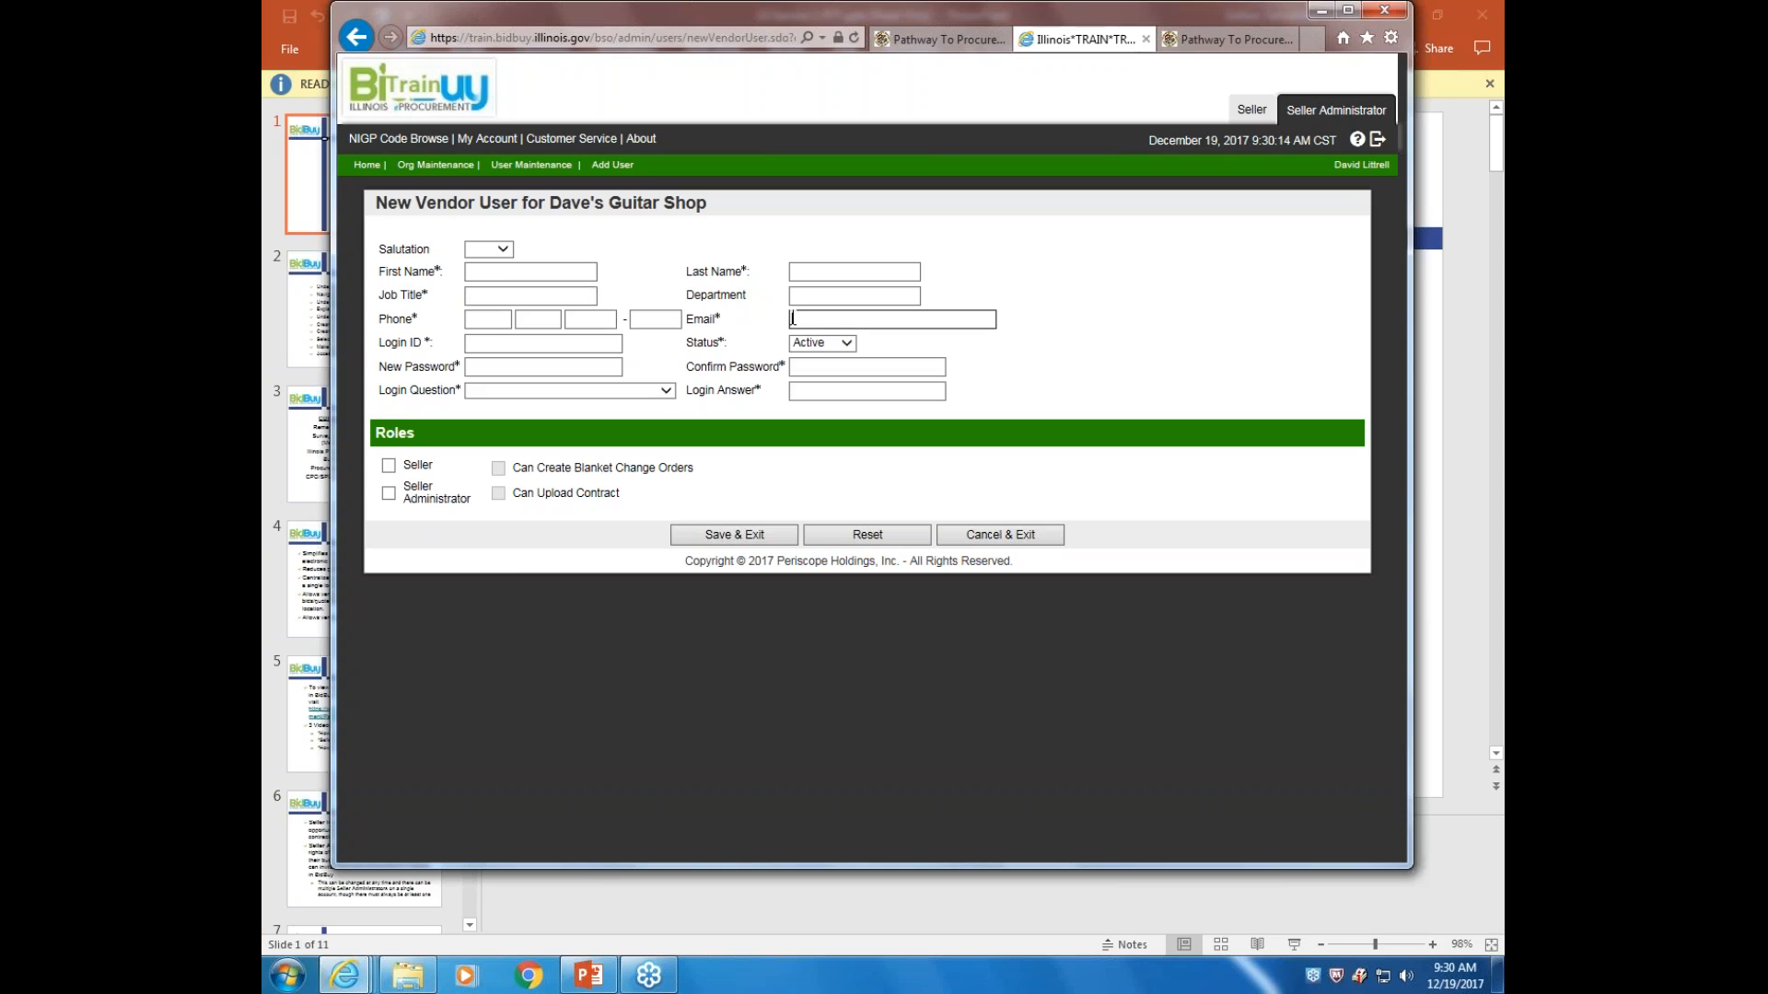
left_click(842, 344)
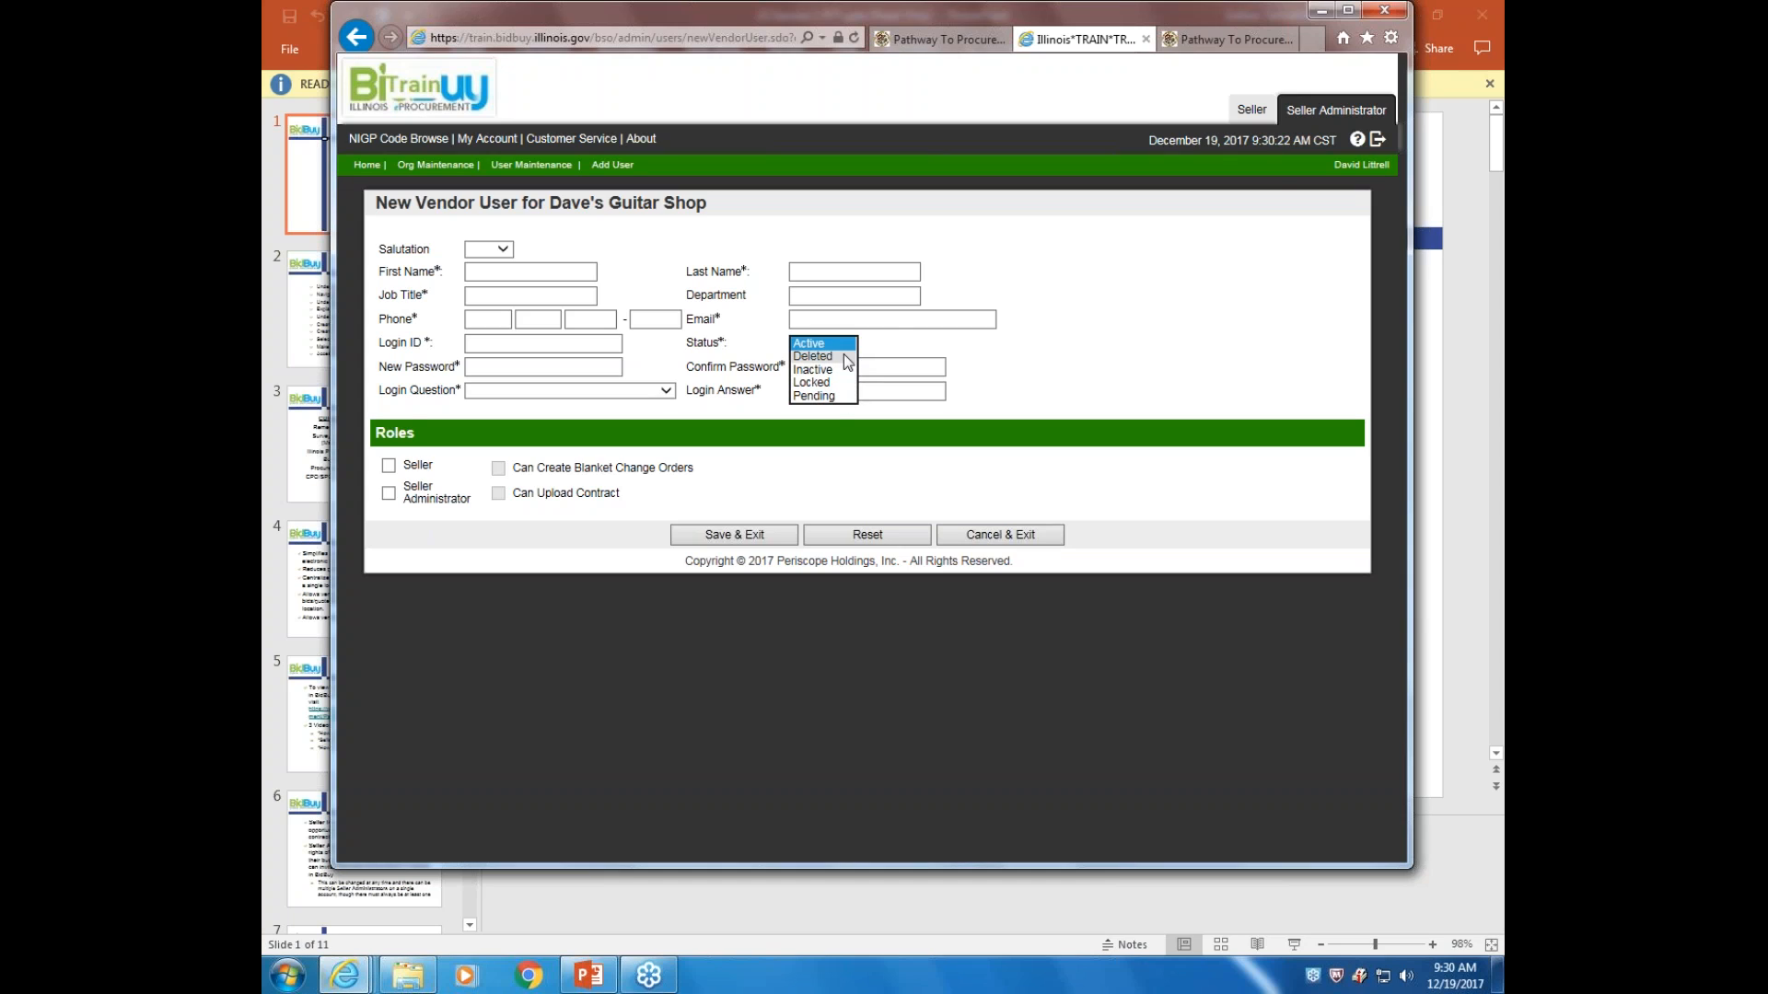
left_click(880, 344)
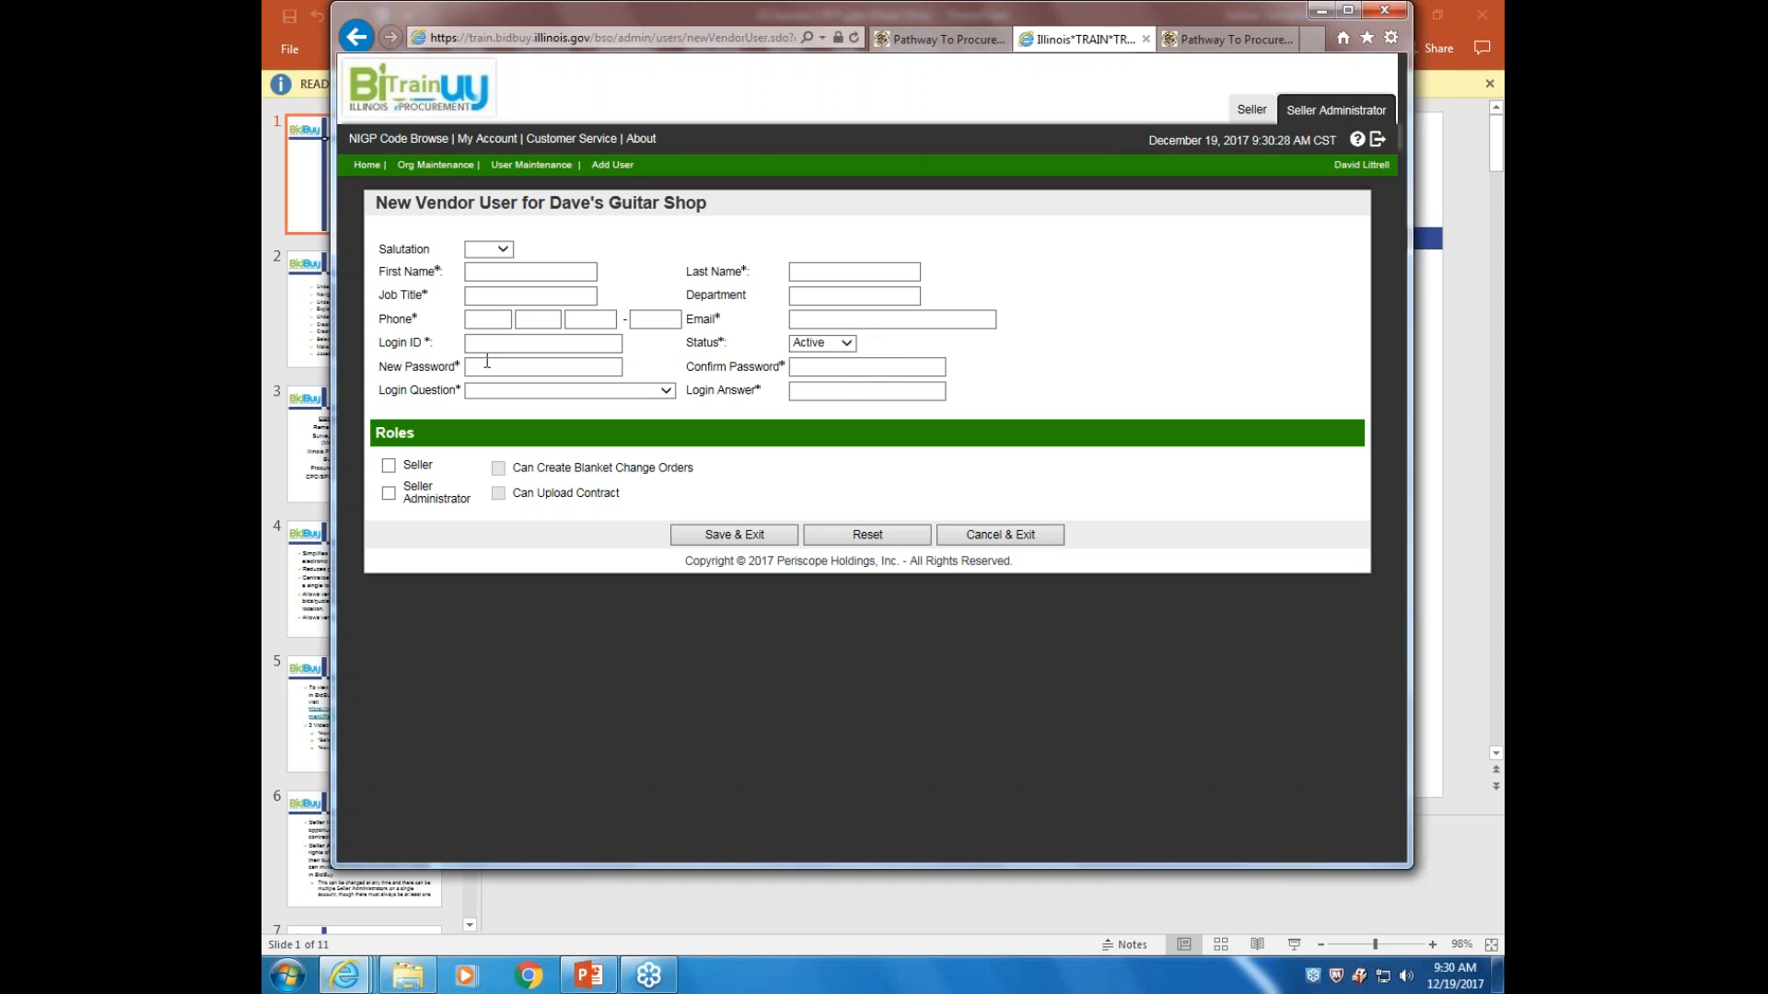
left_click(664, 392)
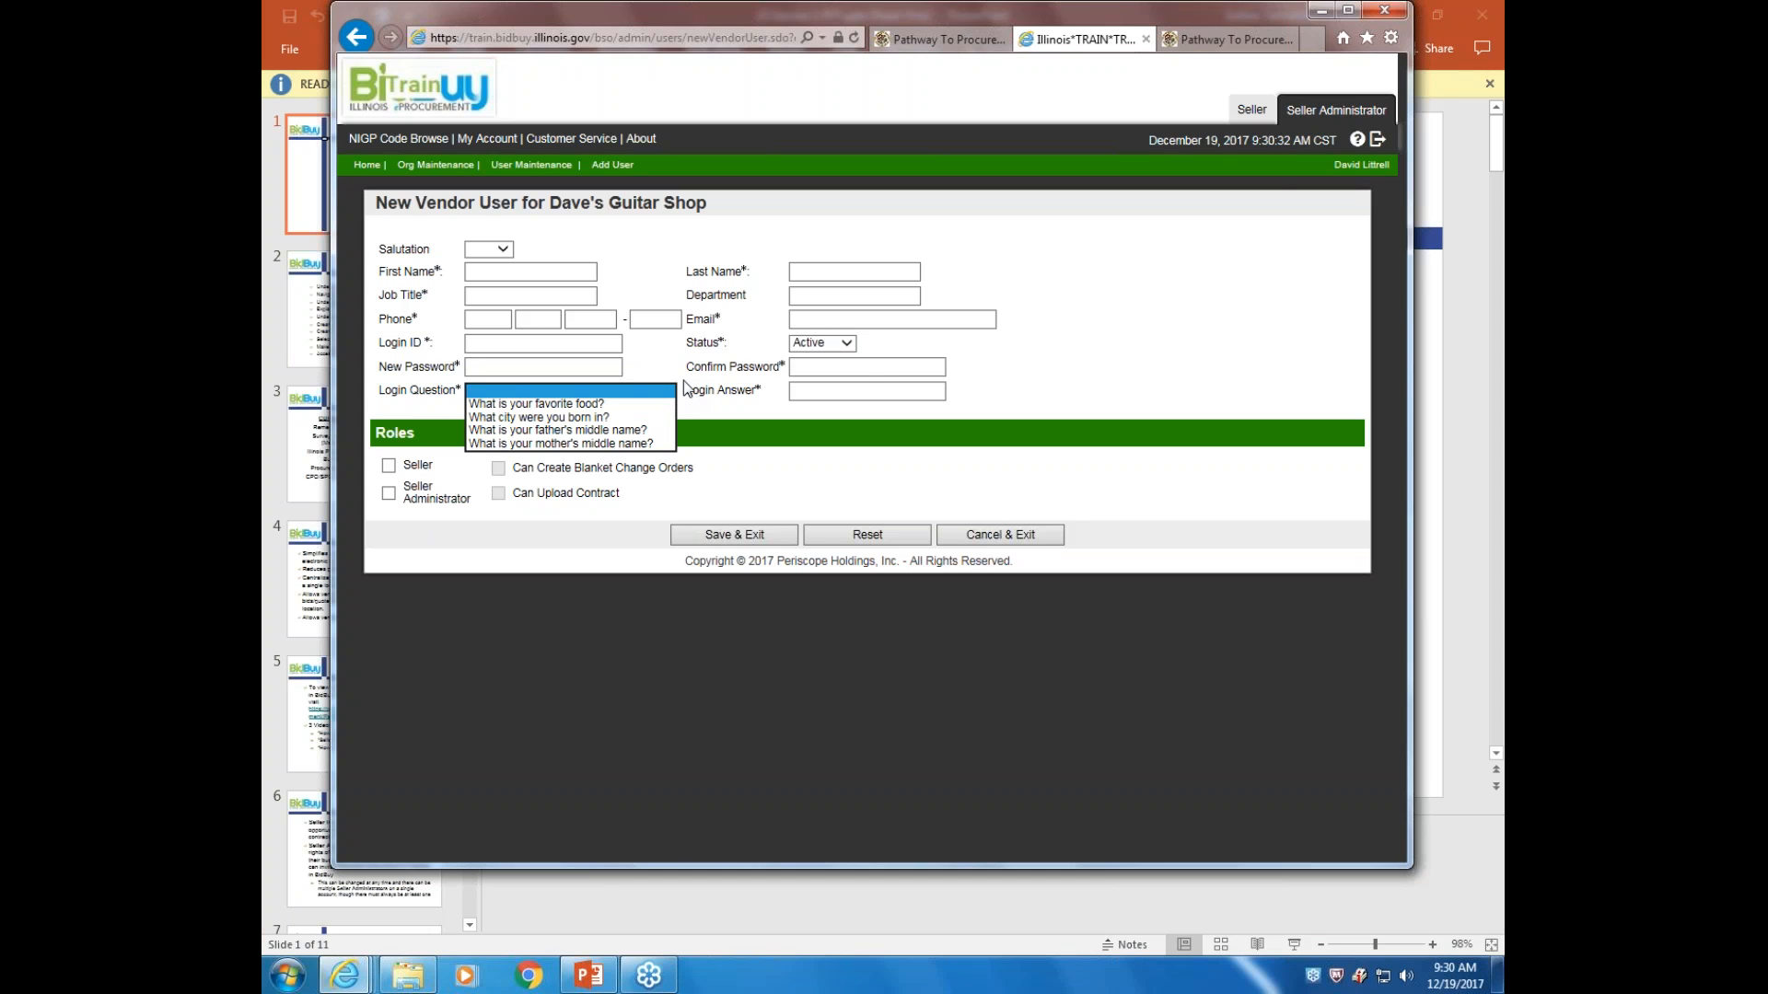
left_click(680, 380)
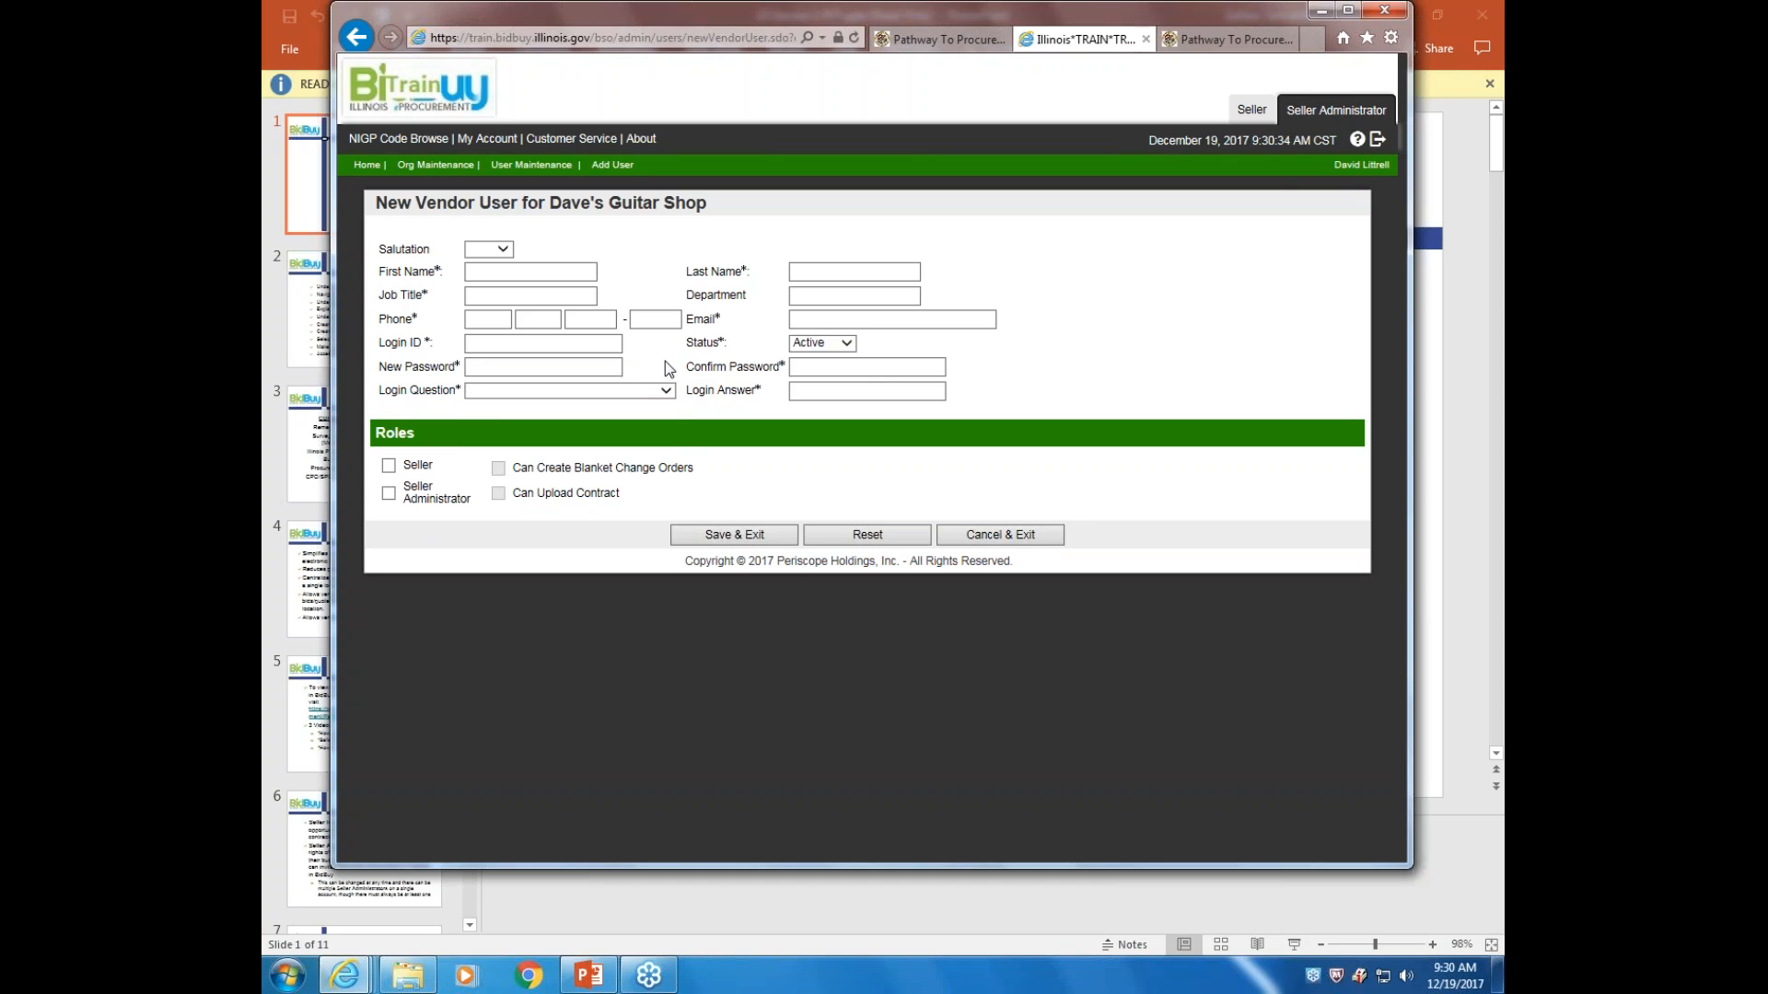
Tick both the Seller and Seller Administrator roles for the new user
left_click(390, 467)
left_click(391, 498)
Cancel & Exit the New Vendor User form without saving the new user
left_click(995, 538)
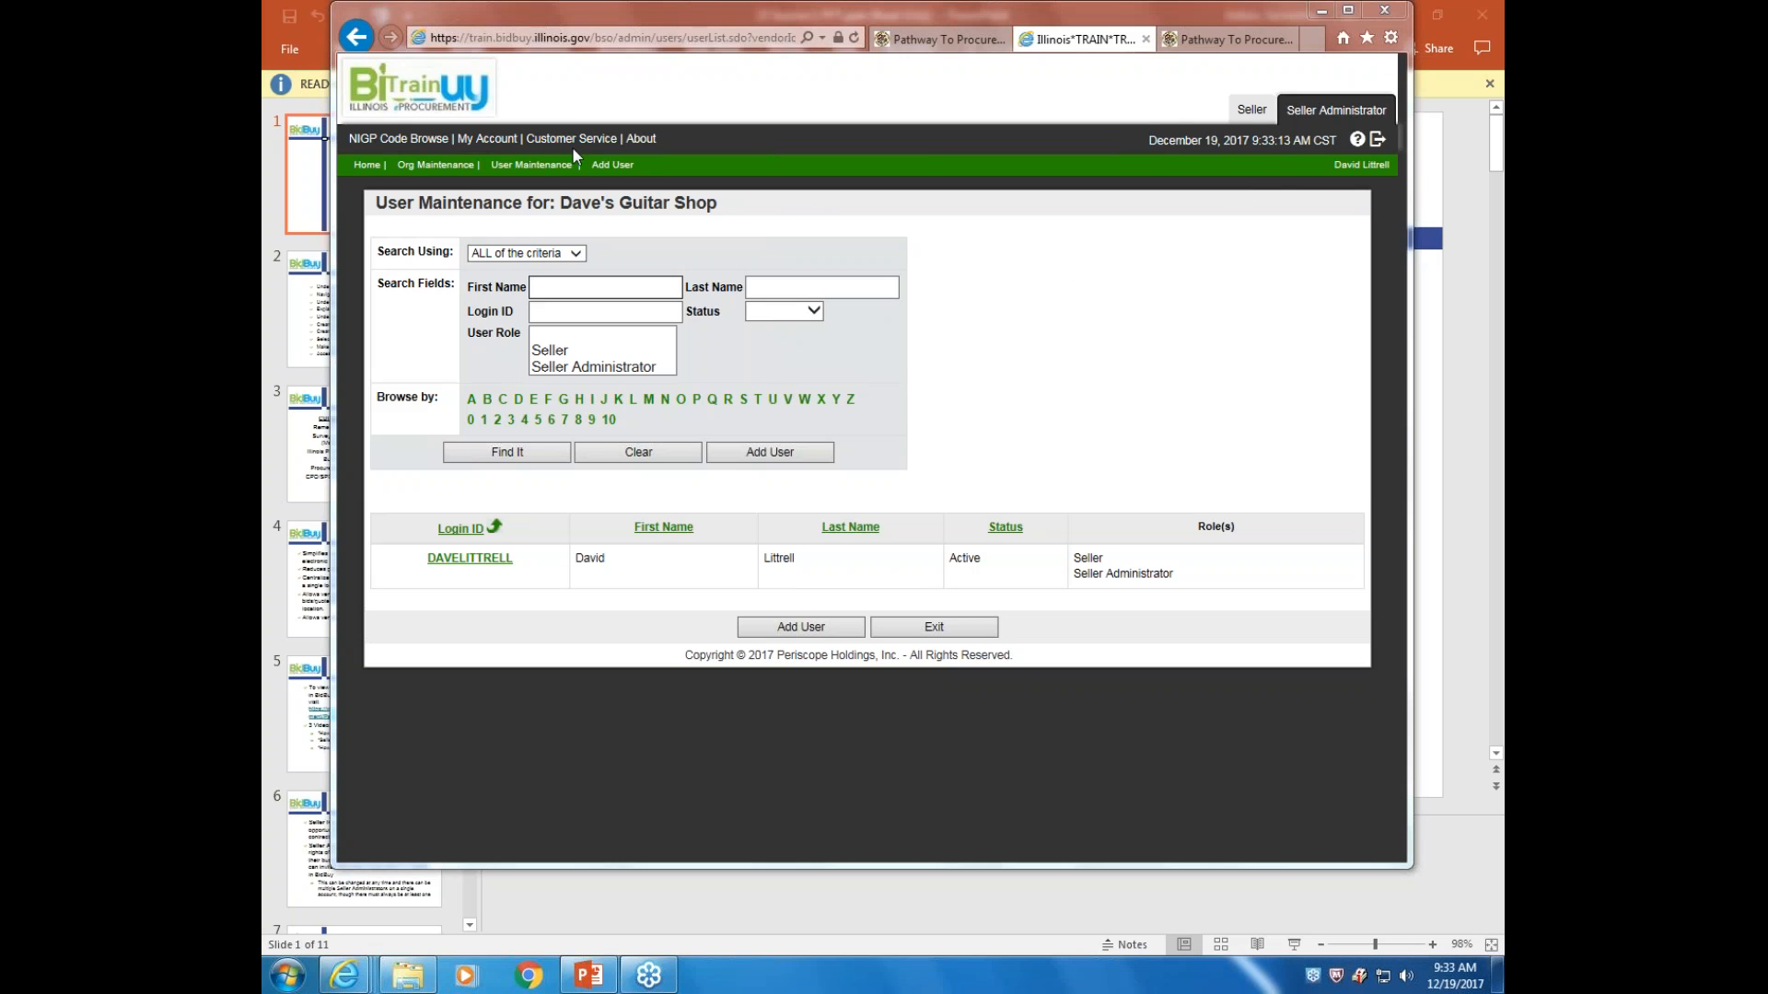
Go back three pages in the browser to reach the Maintenance Home Page
left_click(359, 39)
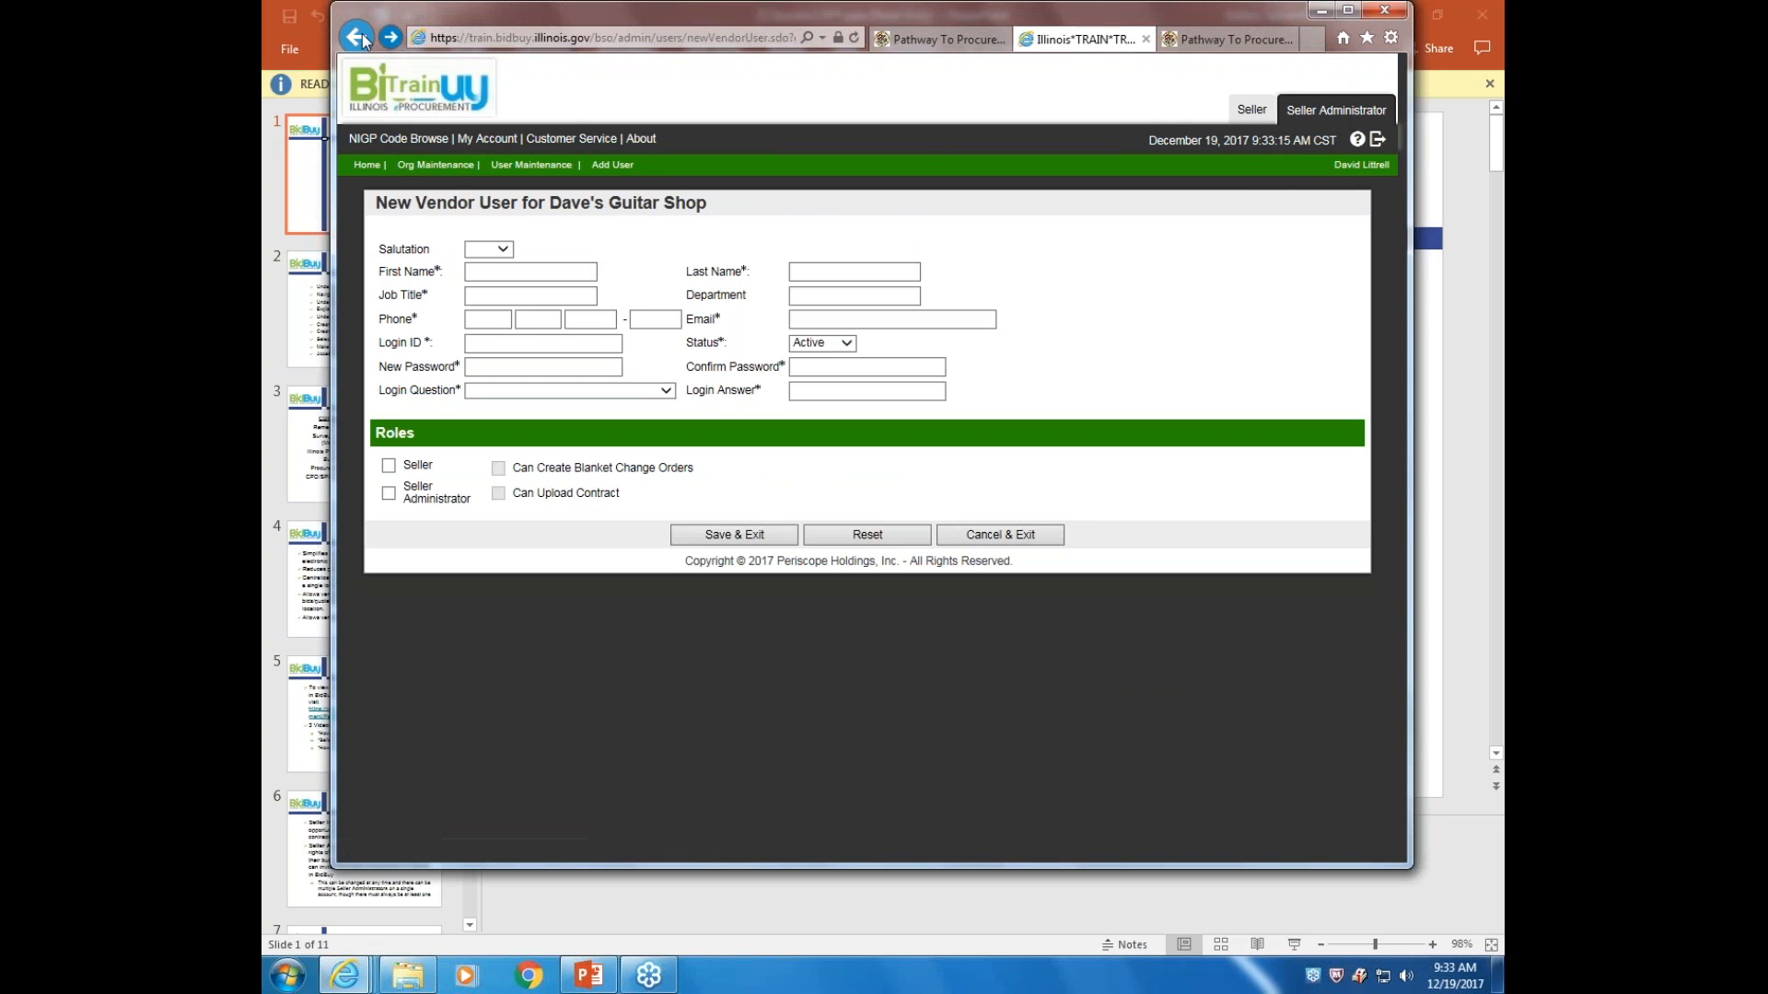
left_click(359, 39)
left_click(359, 38)
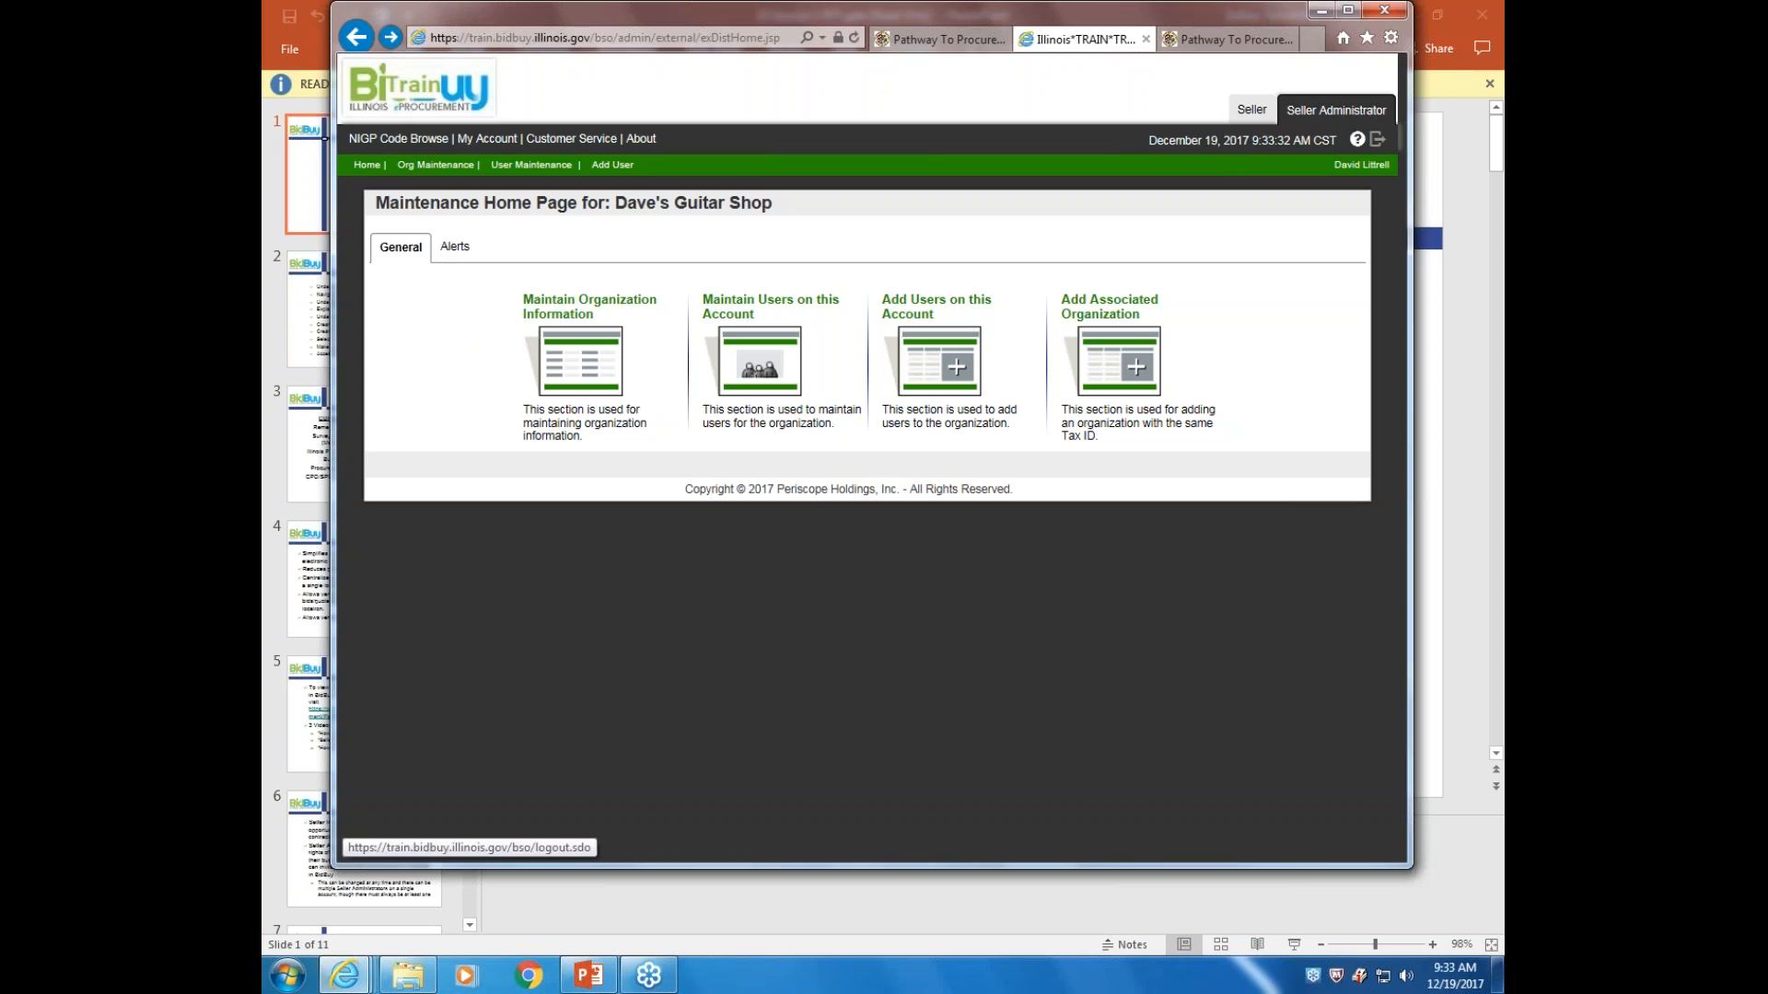
Log out of BidBuy, reaching the 'Thank You for Visiting' page
left_click(1378, 141)
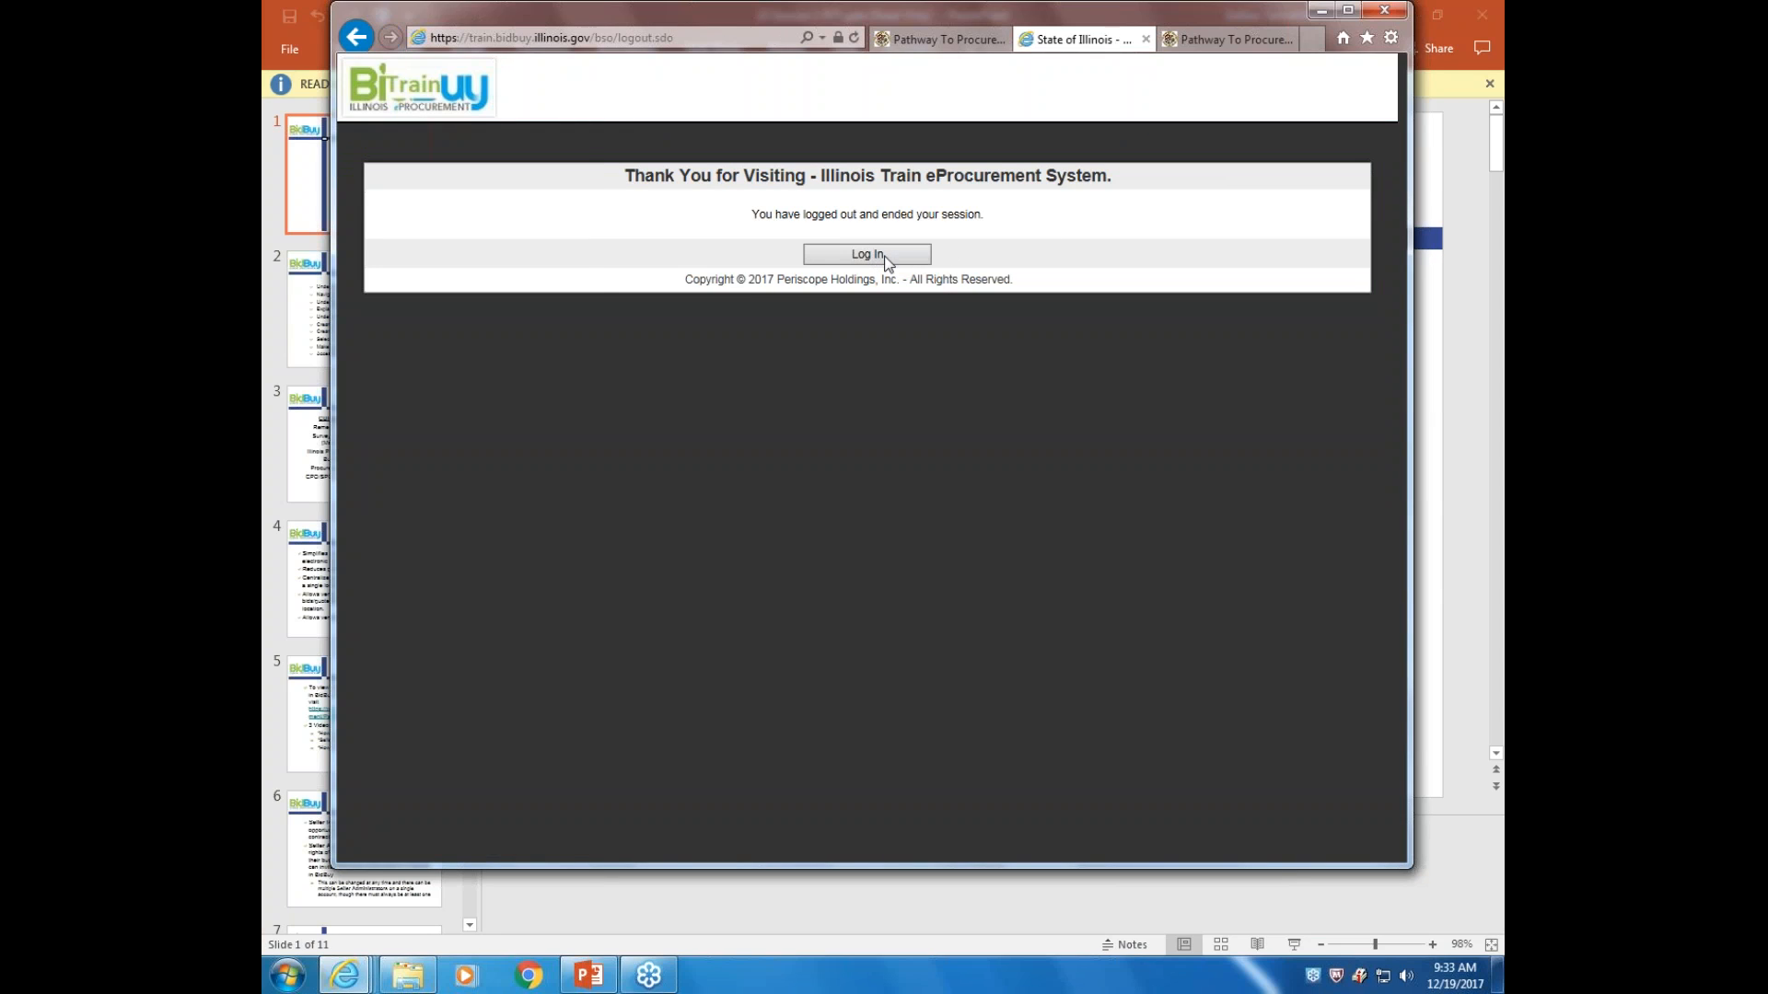
Return to the BidBuy login page and scroll down to the Login box and vendor links
left_click(884, 255)
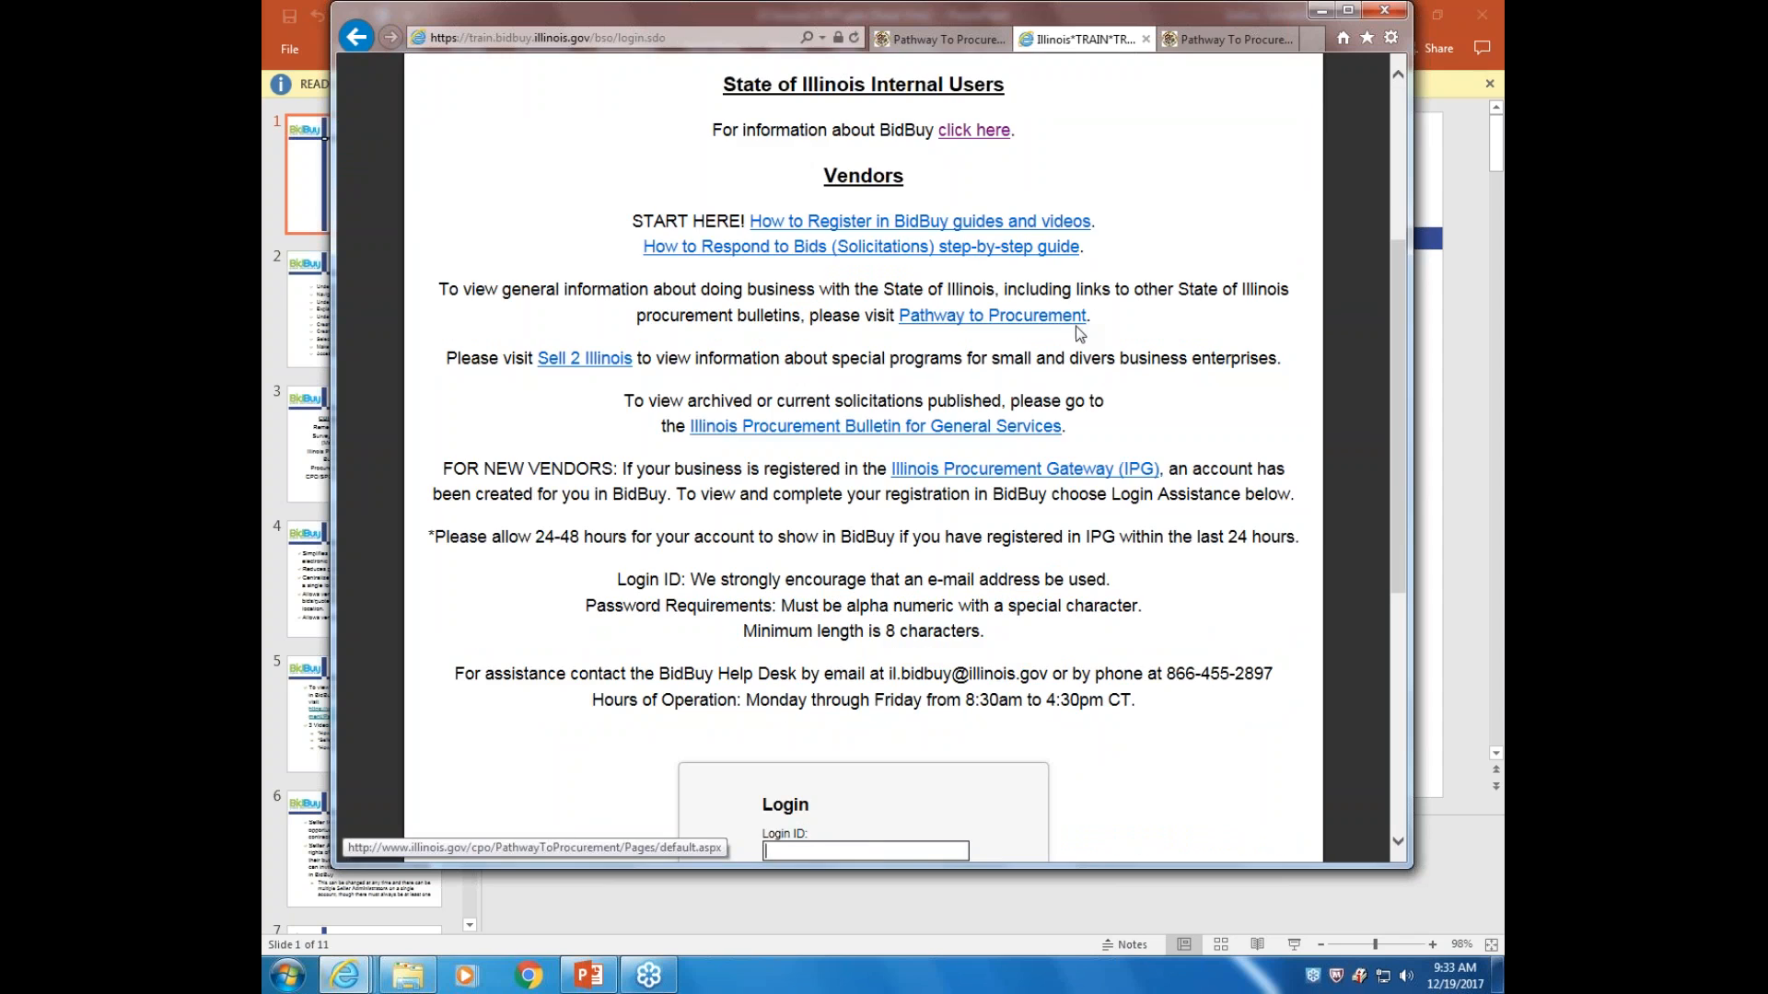
scroll(1095, 333, "up", 1)
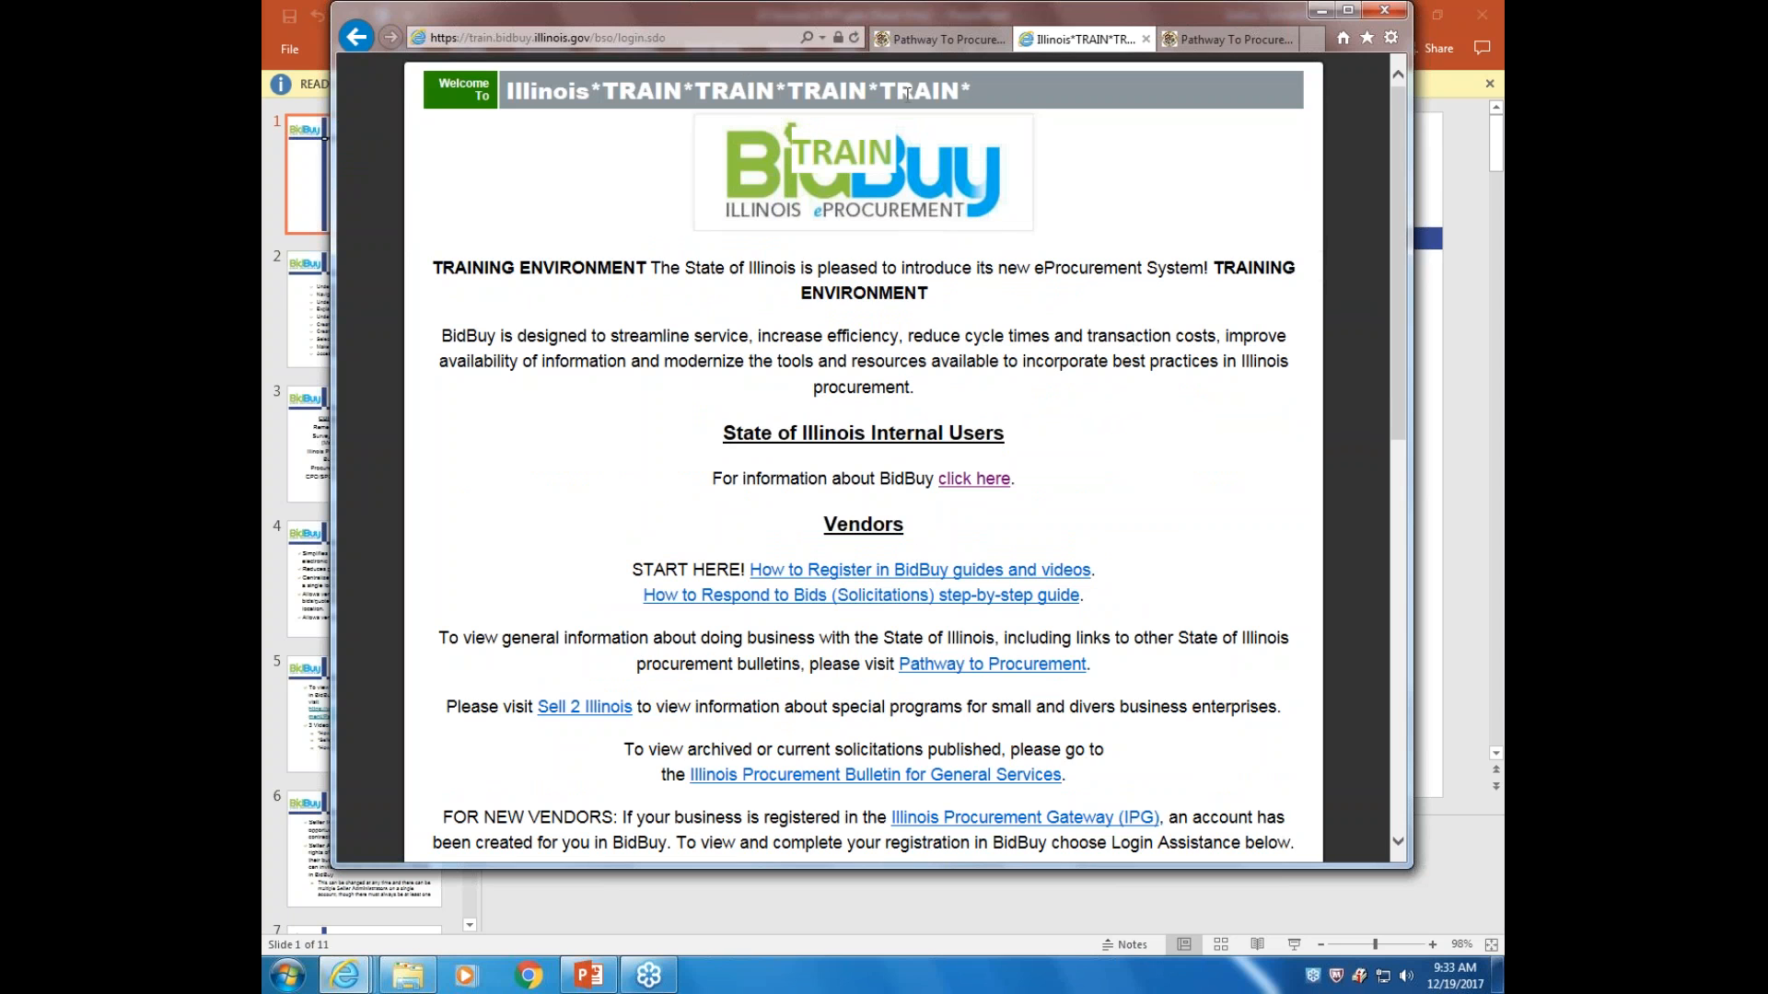
scroll(910, 159, "down", 6)
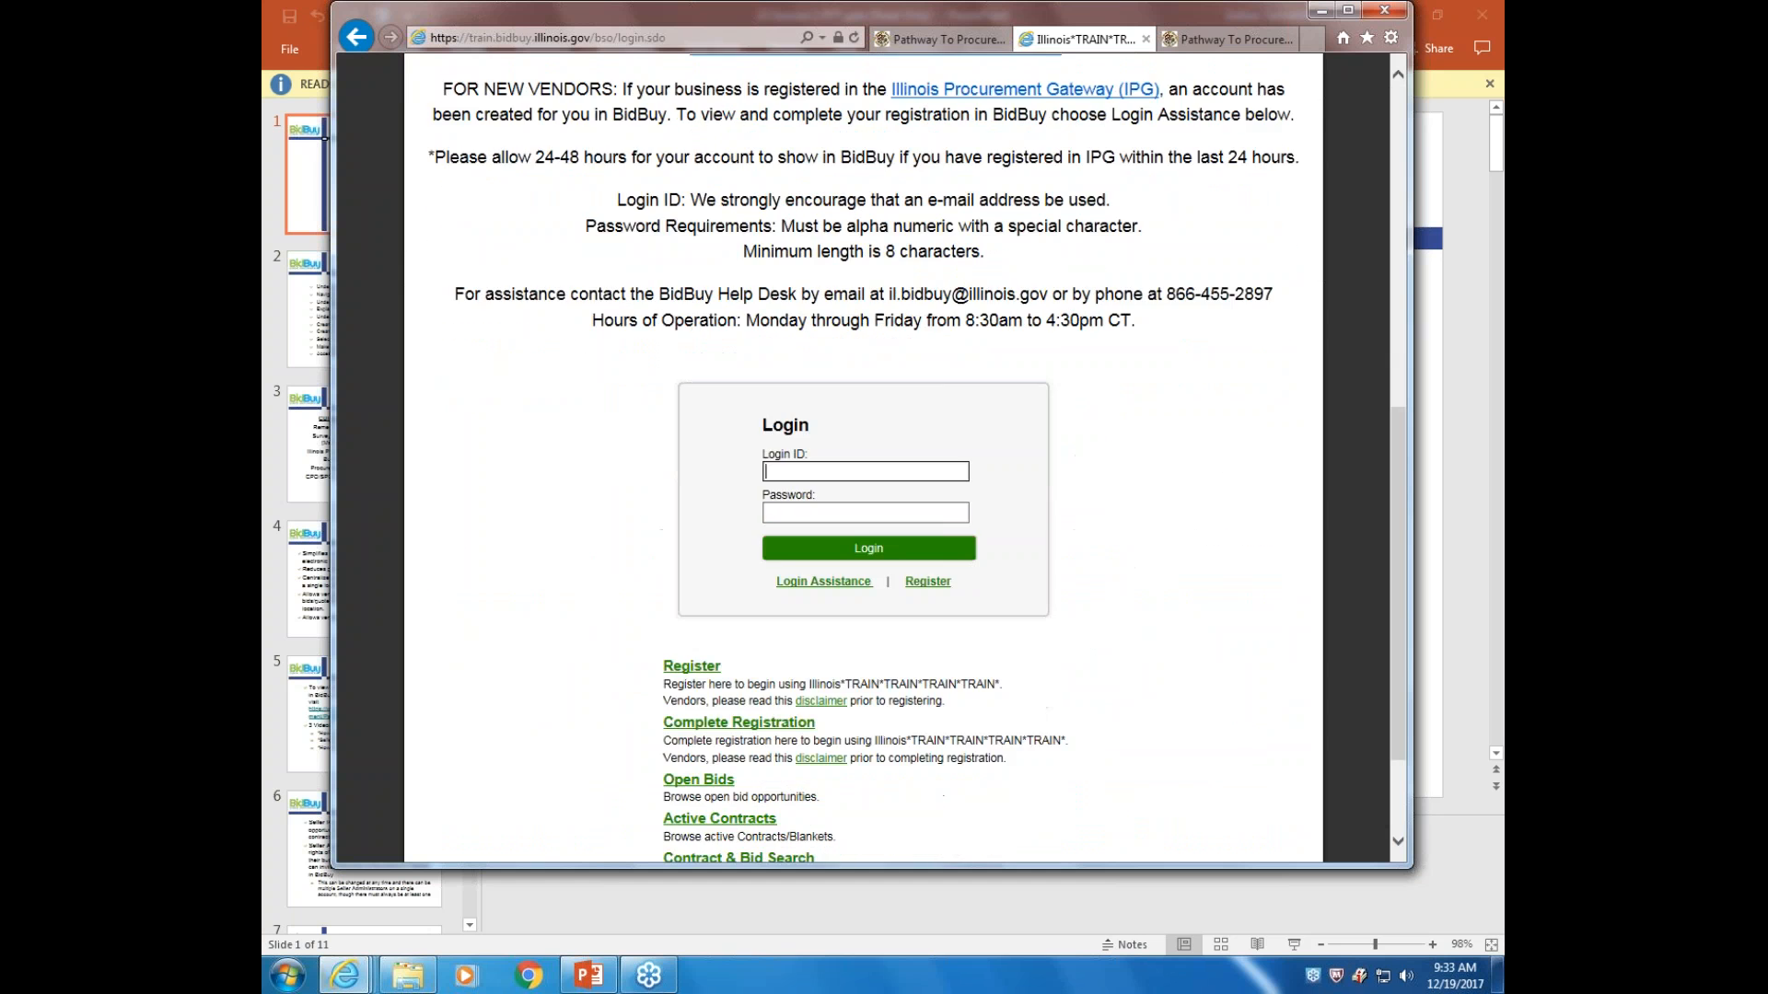
scroll(864, 460, "up", 5)
scroll(1196, 401, "up", 2)
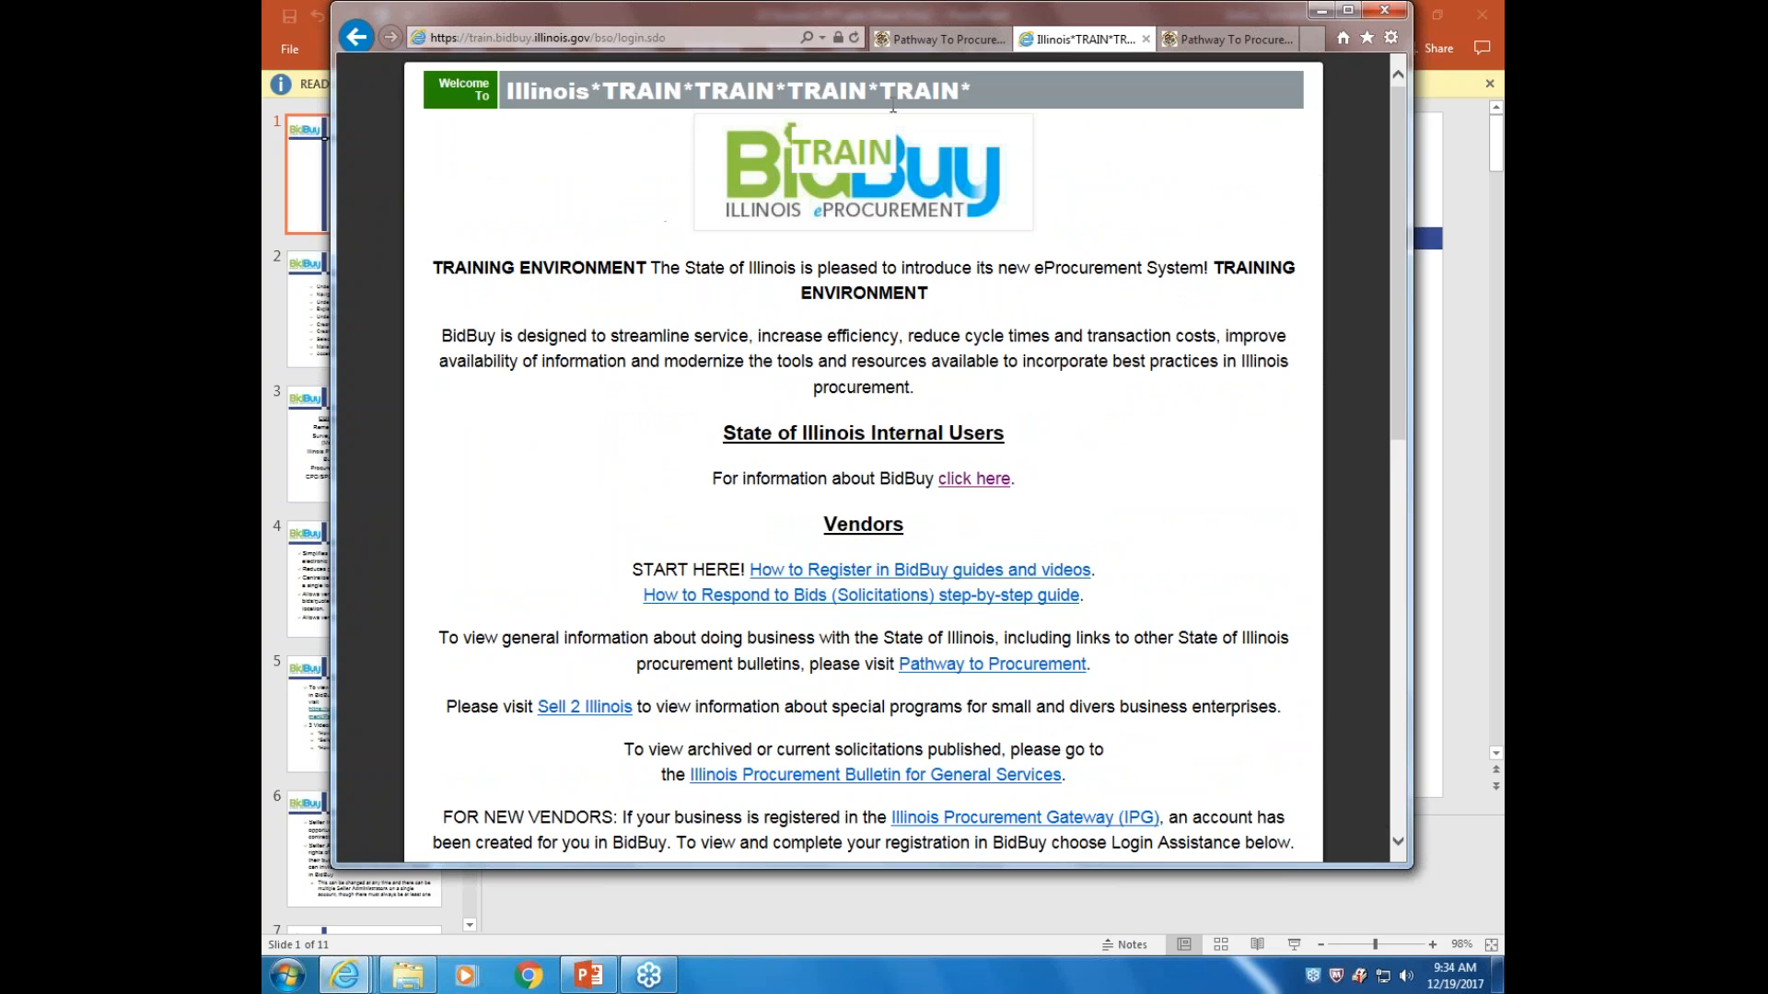
scroll(603, 504, "down", 2)
scroll(647, 543, "down", 3)
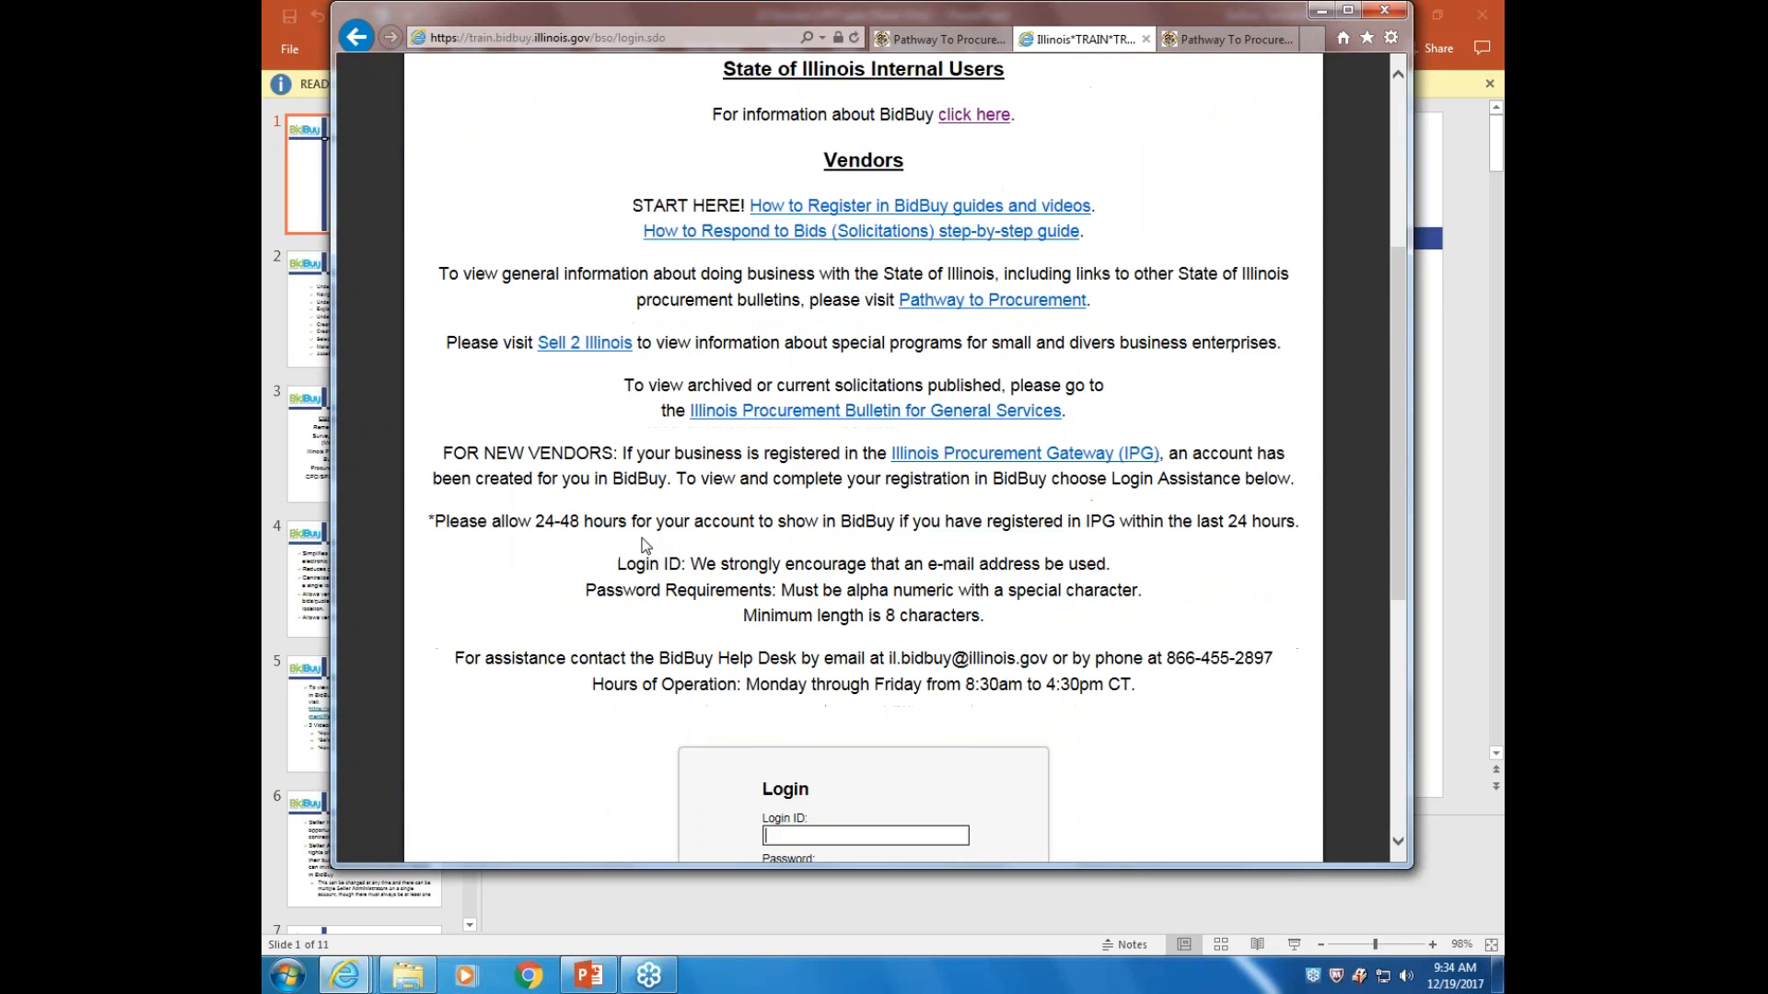
scroll(642, 513, "down", 5)
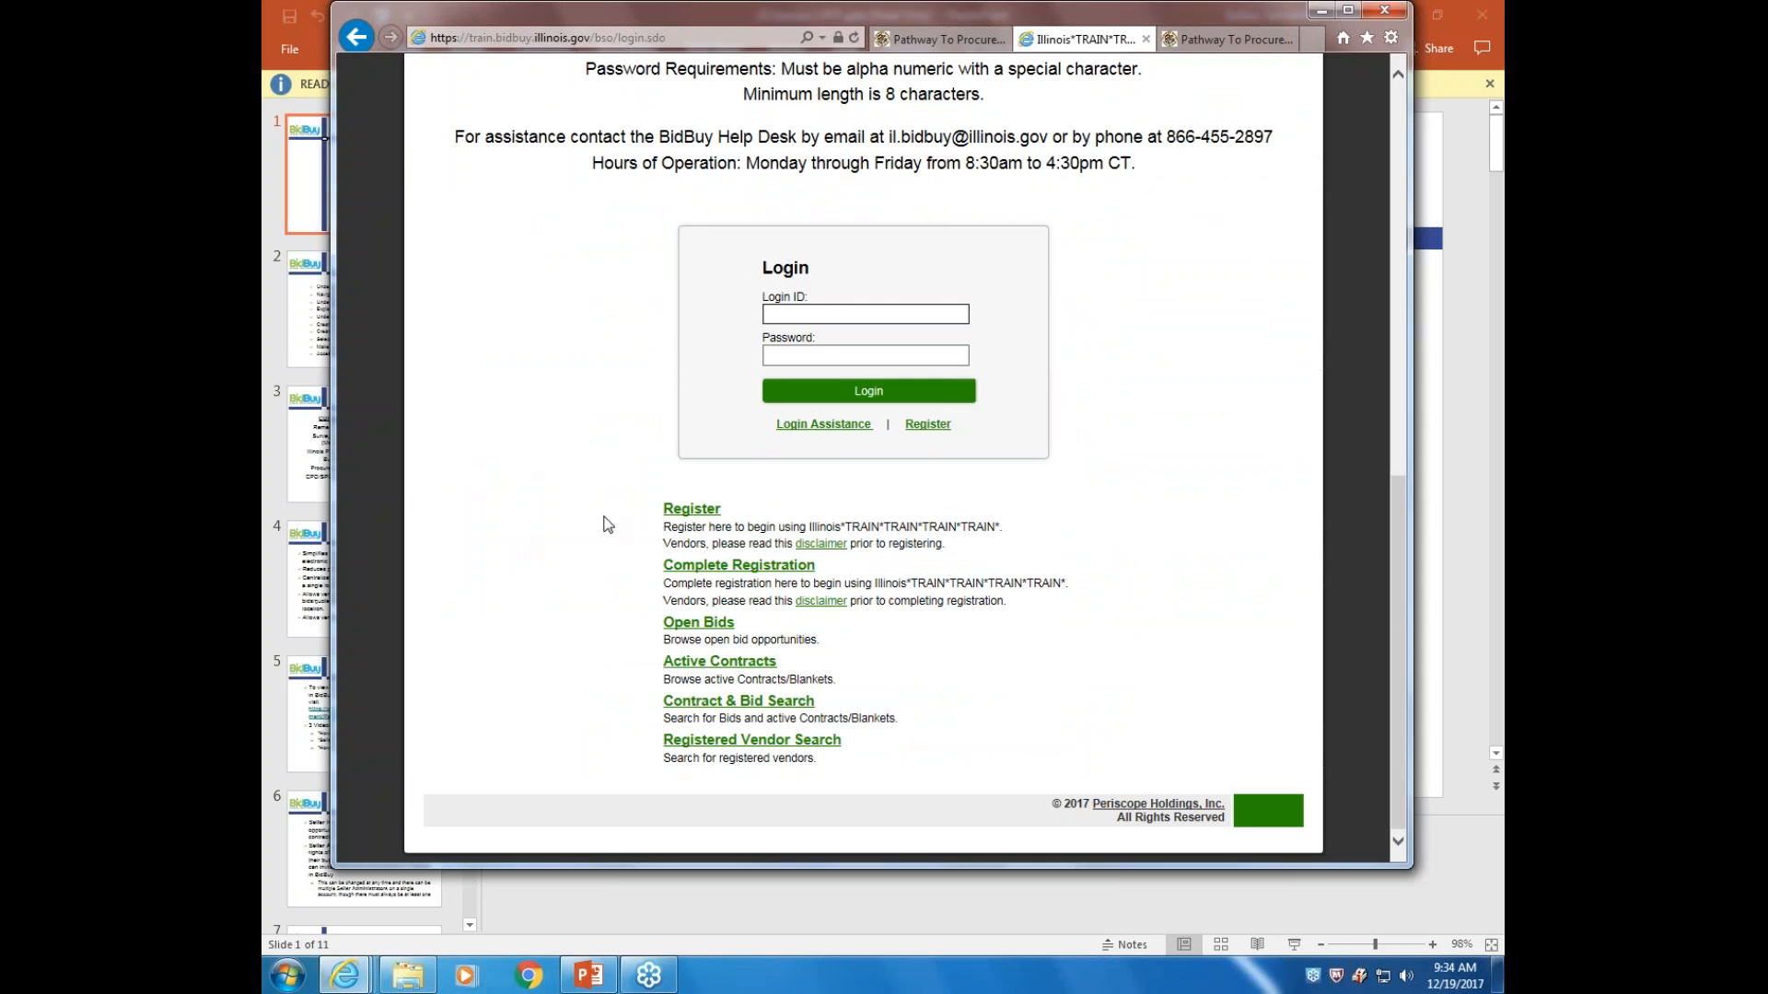
Open the In-Progress Verification window through the Complete Registration link
left_click(690, 509)
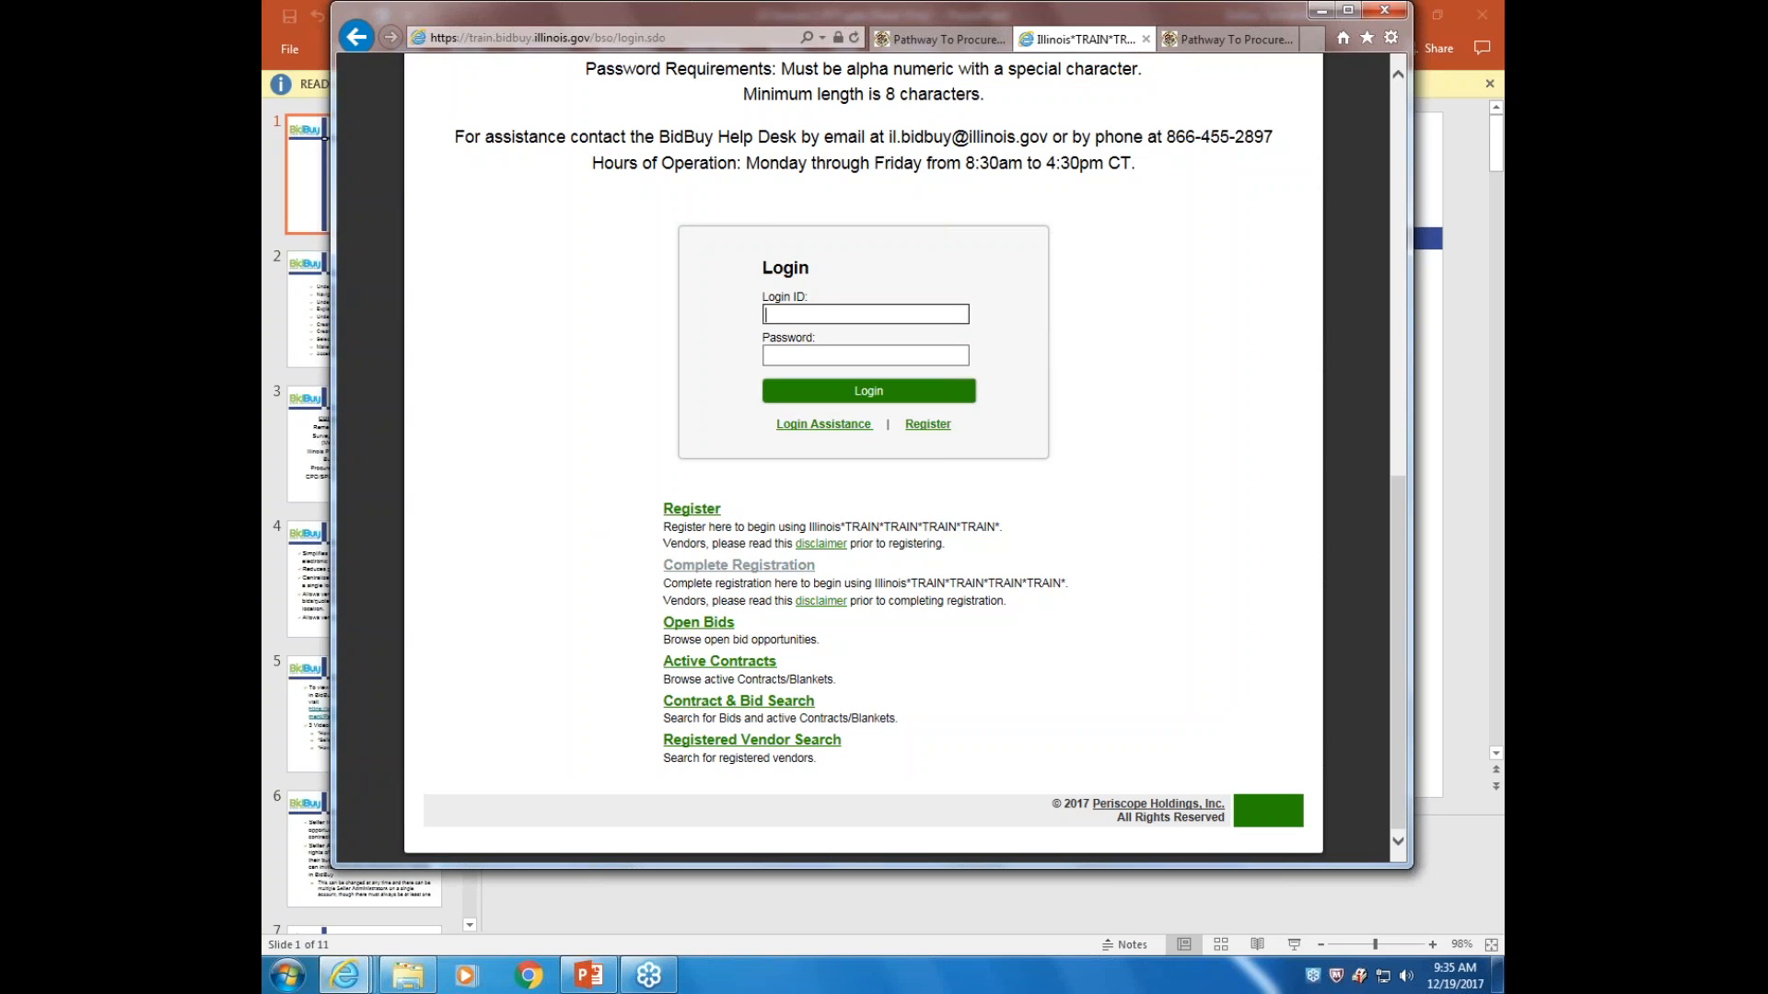
left_click(739, 565)
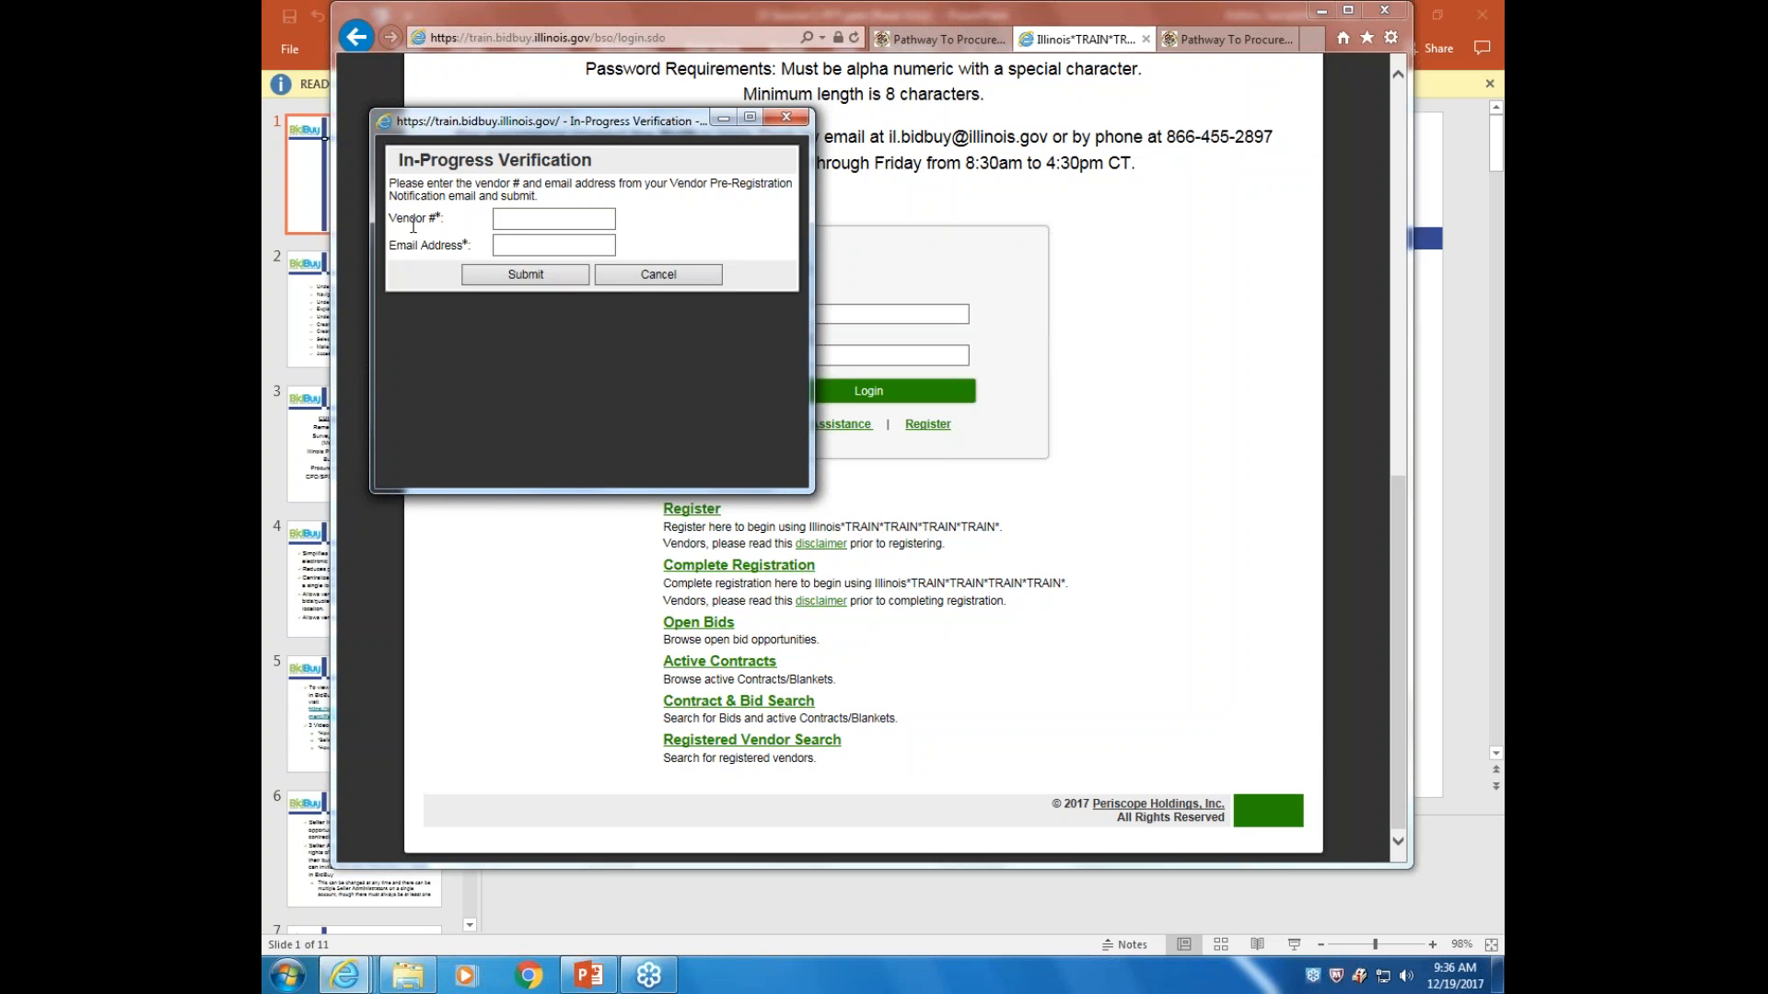
Cancel the In-Progress Verification window without submitting anything
left_click(646, 276)
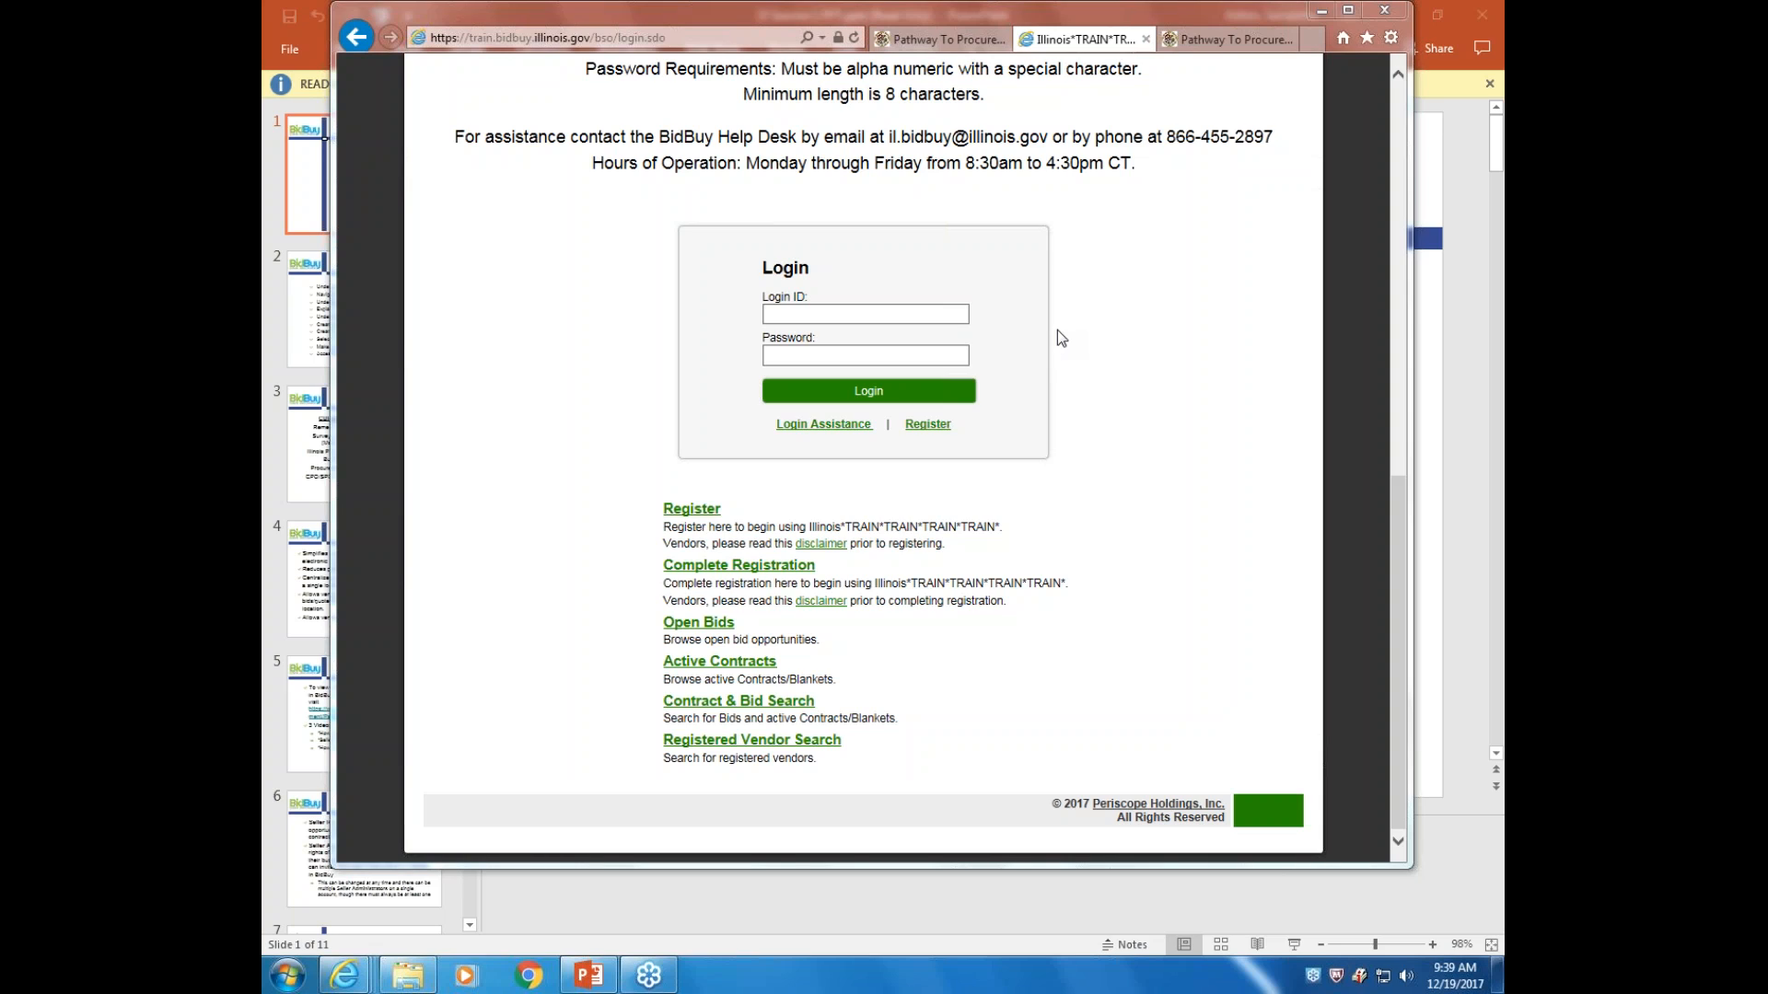
Maximize the Internet Explorer window showing the BidBuy login page
left_click(1351, 12)
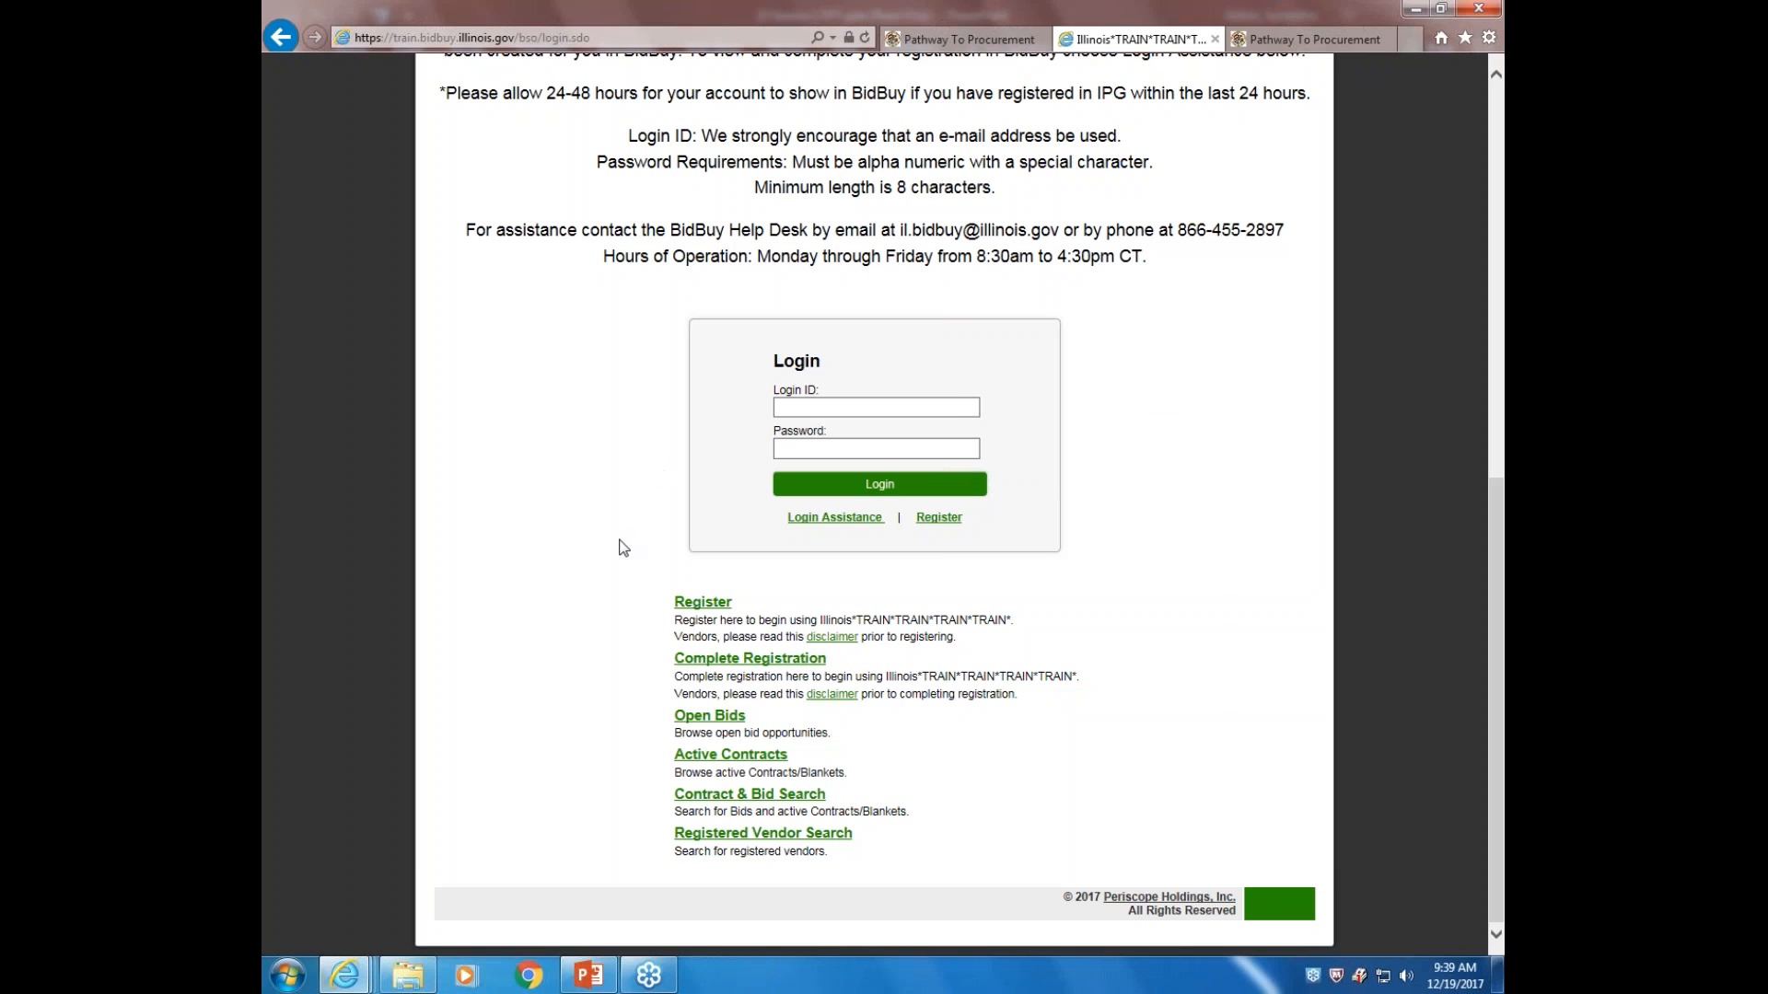
Begin a new vendor registration, entering the tax ID and company name 'Dave's Sports Equipment'
left_click(710, 603)
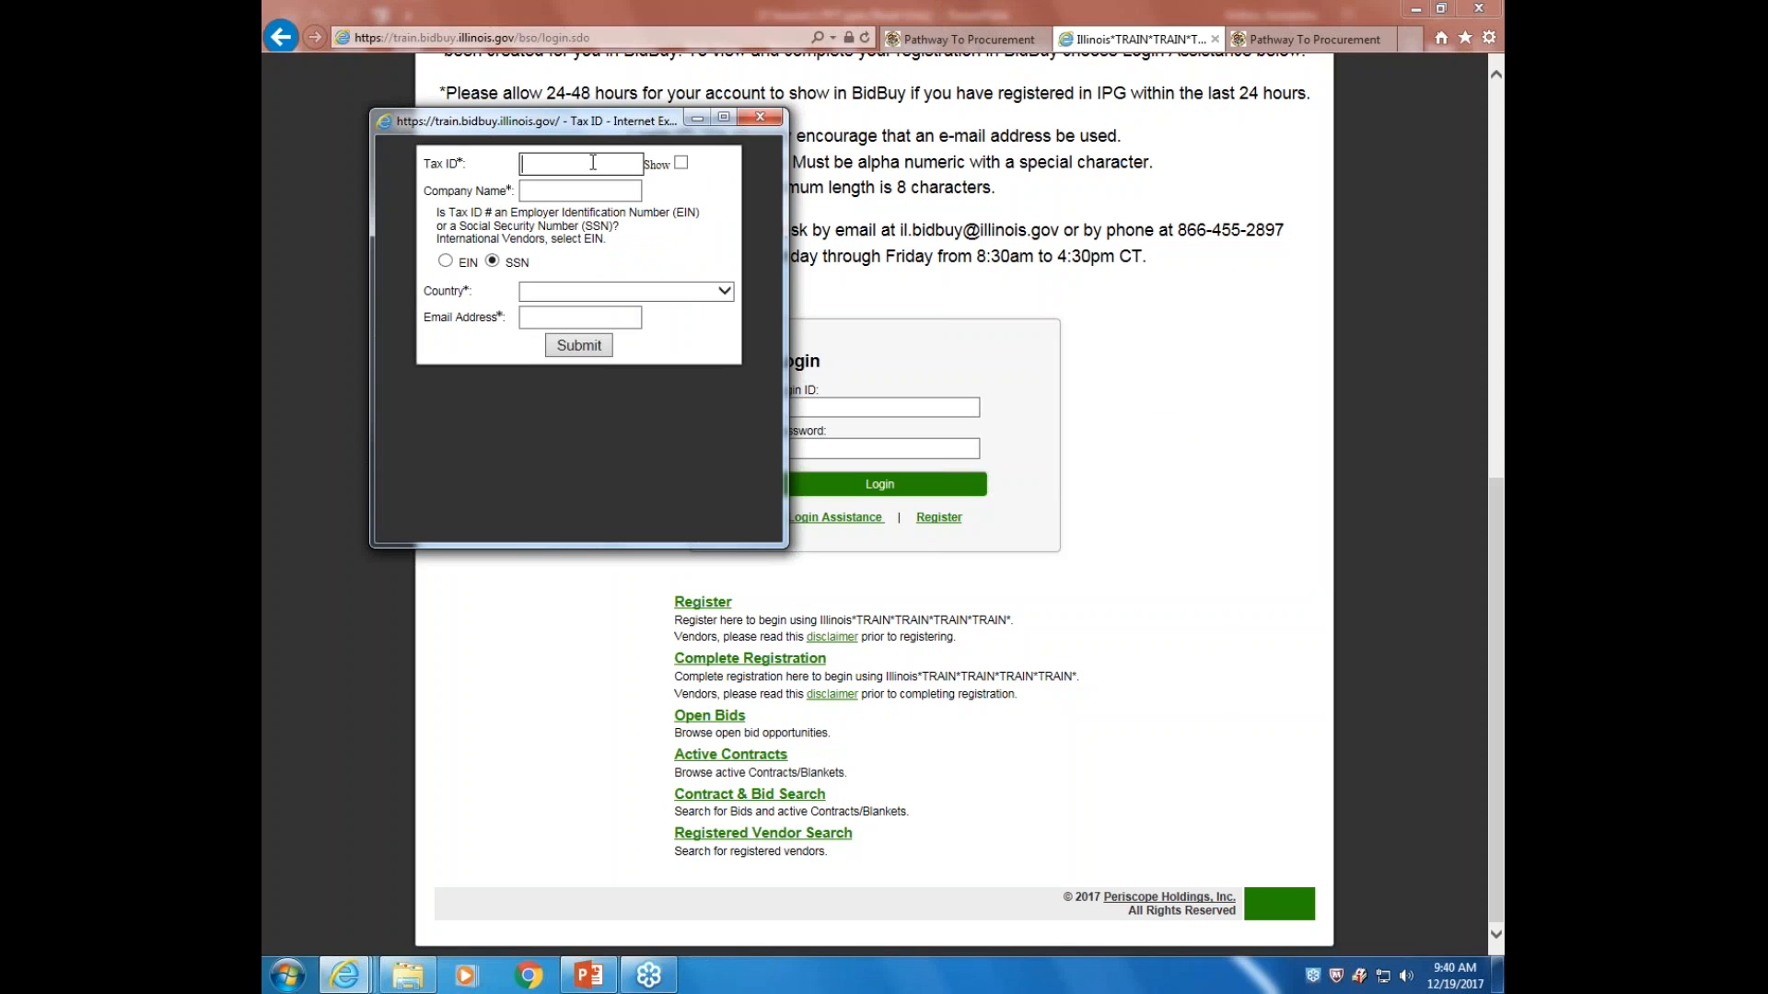
type("123456789")
left_click(574, 192)
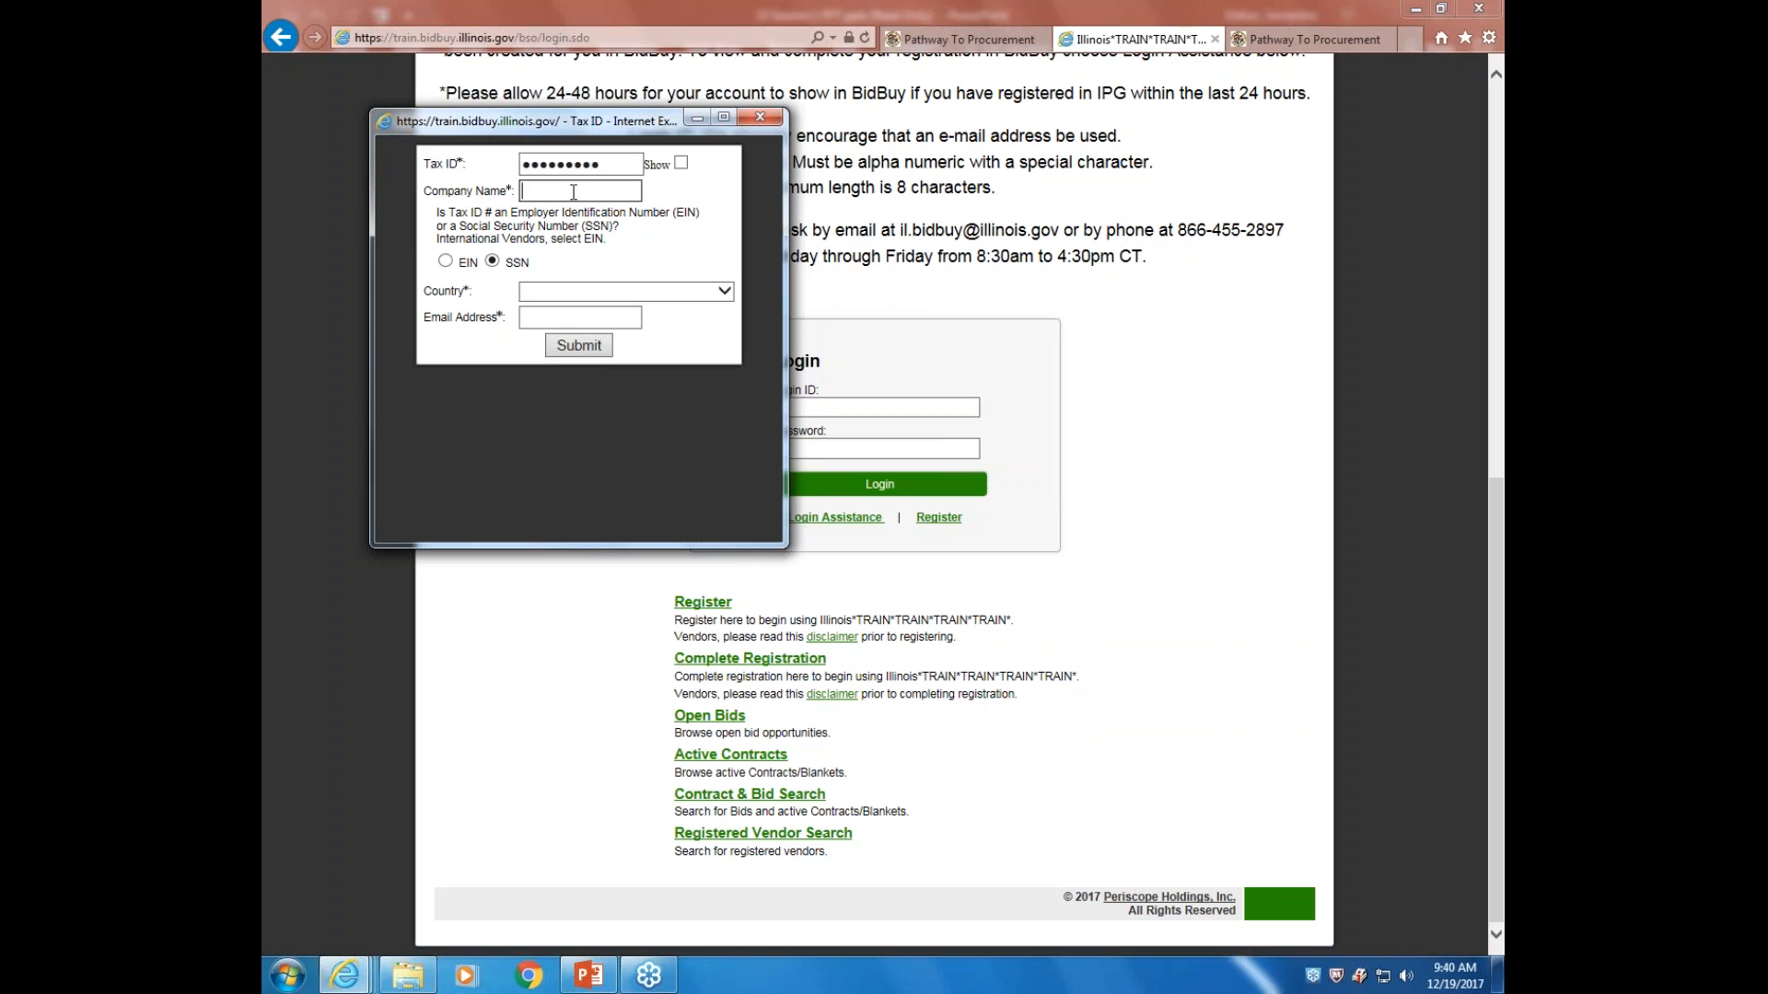
type("Dav'e")
type("e's Spor")
type("ts Eq")
type("ip")
key("BackSpace")
key("BackSpace")
type("uipment")
Choose United States of America as country, enter the contact e-mail address, and submit
left_click(557, 292)
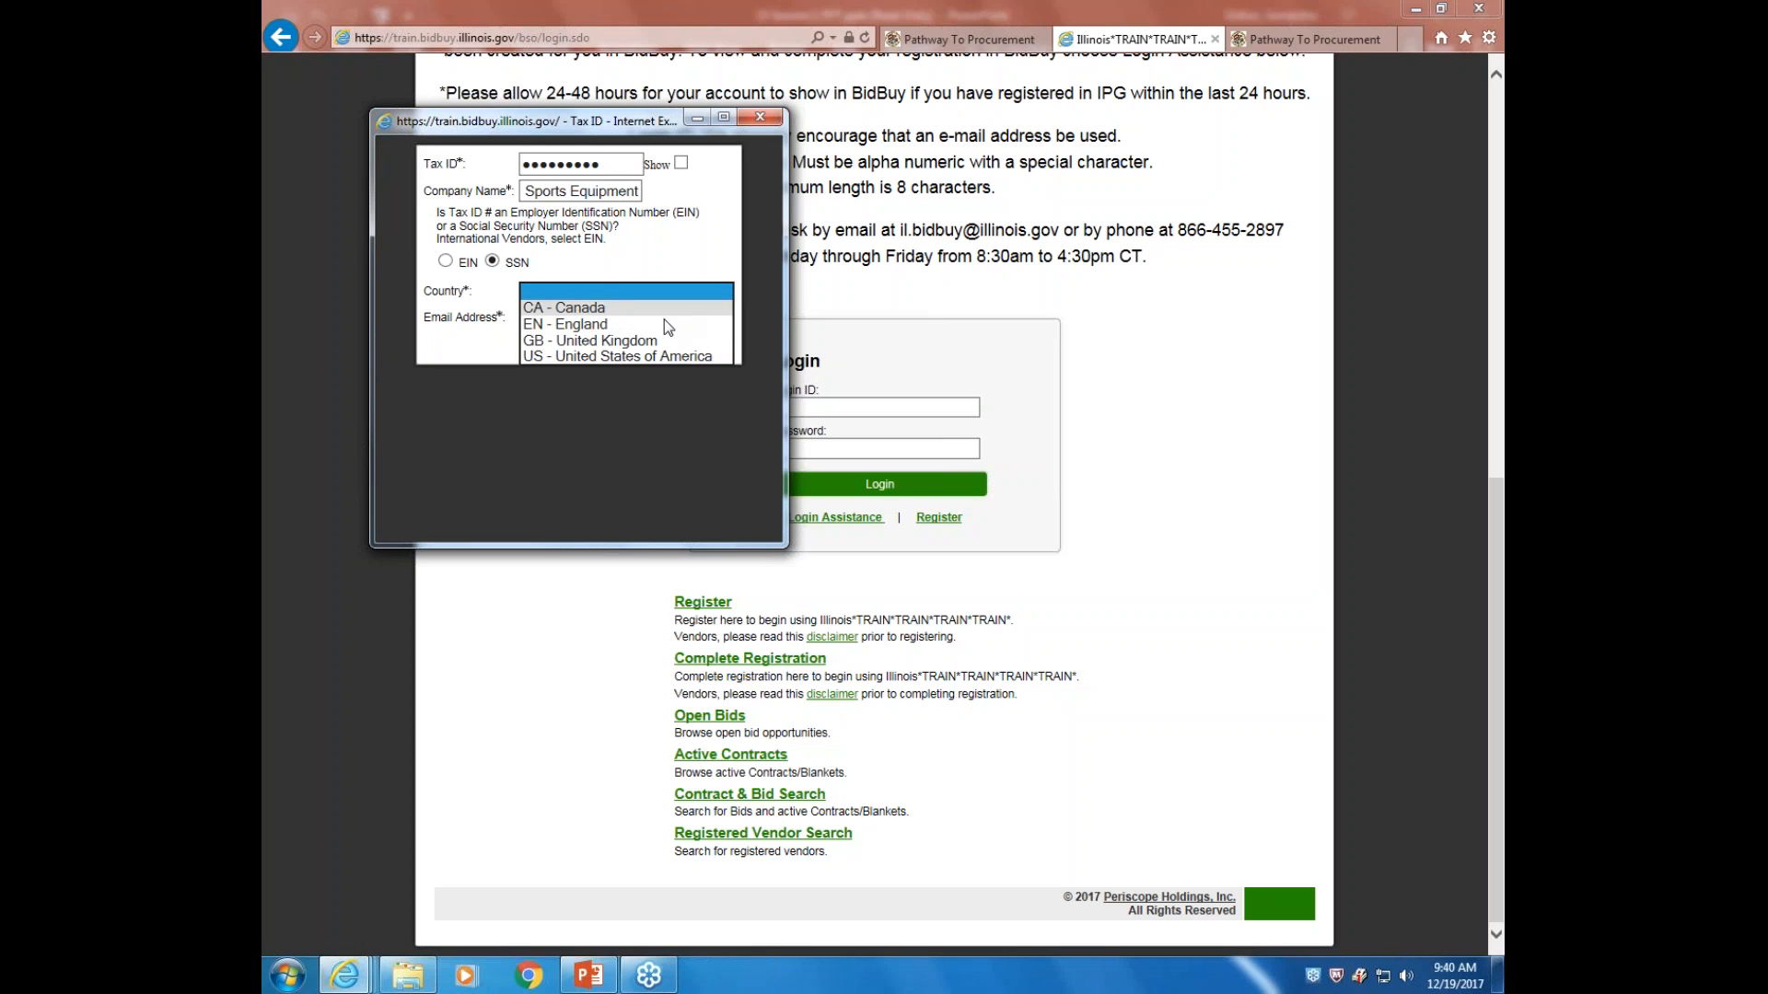
left_click(677, 356)
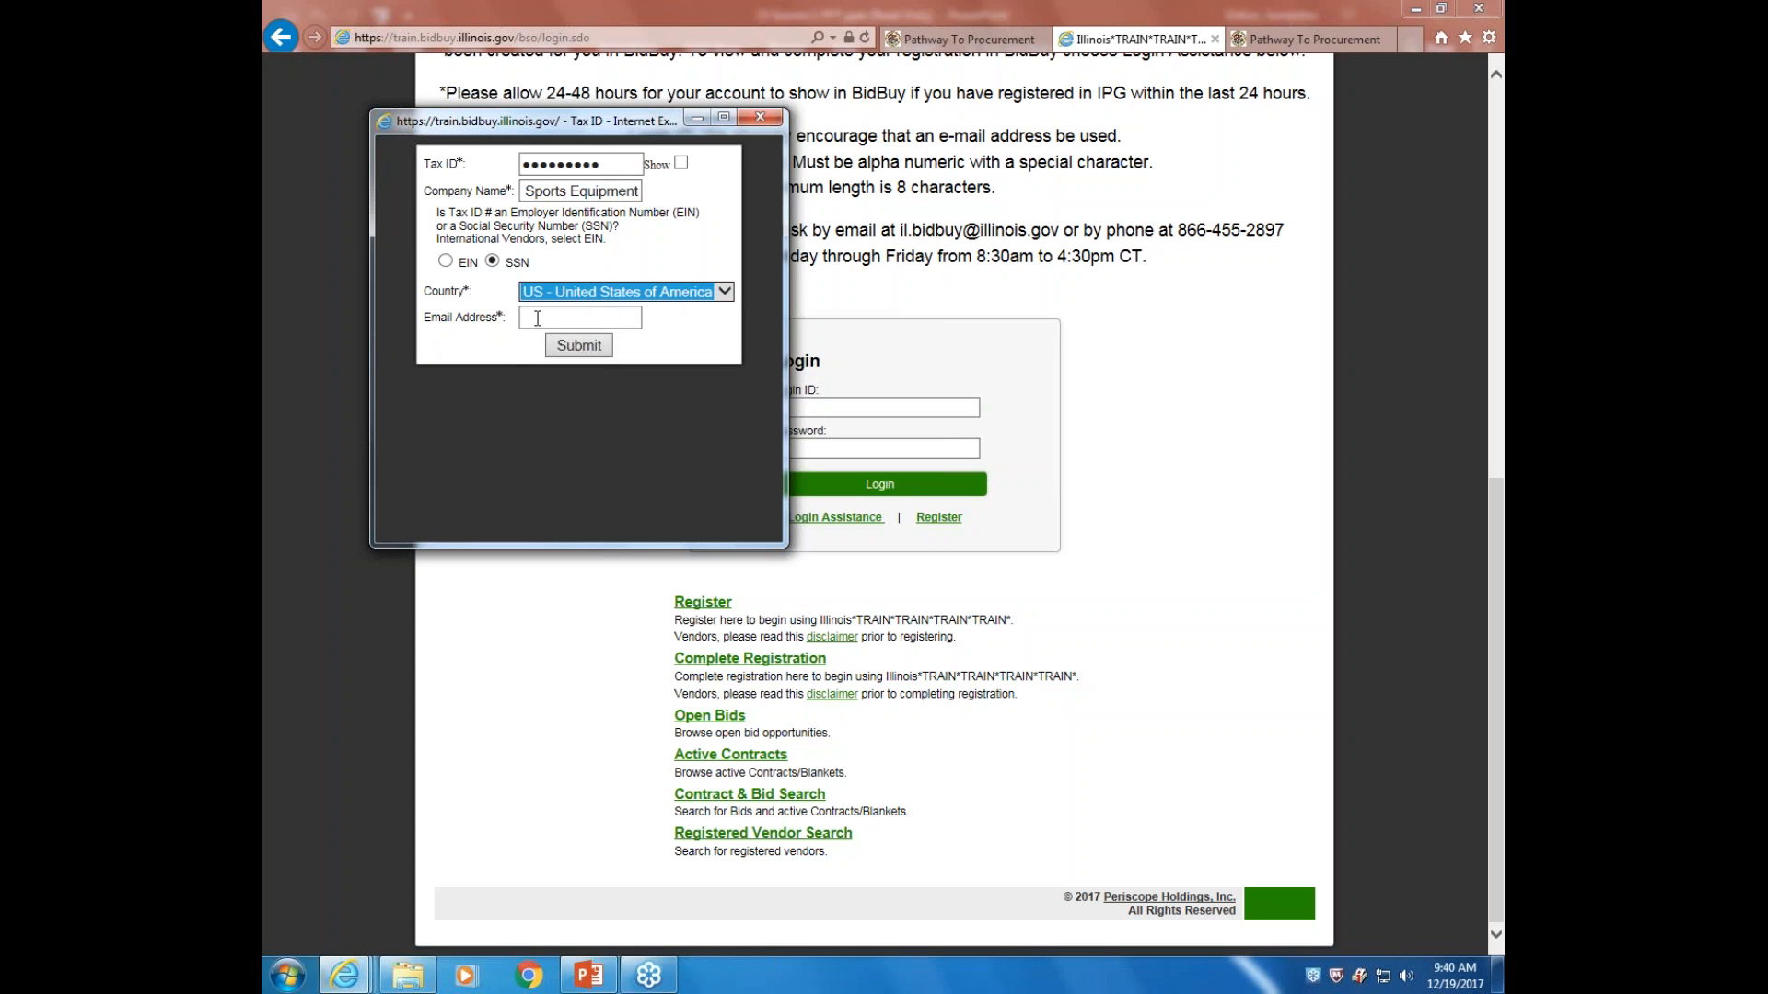
left_click(537, 318)
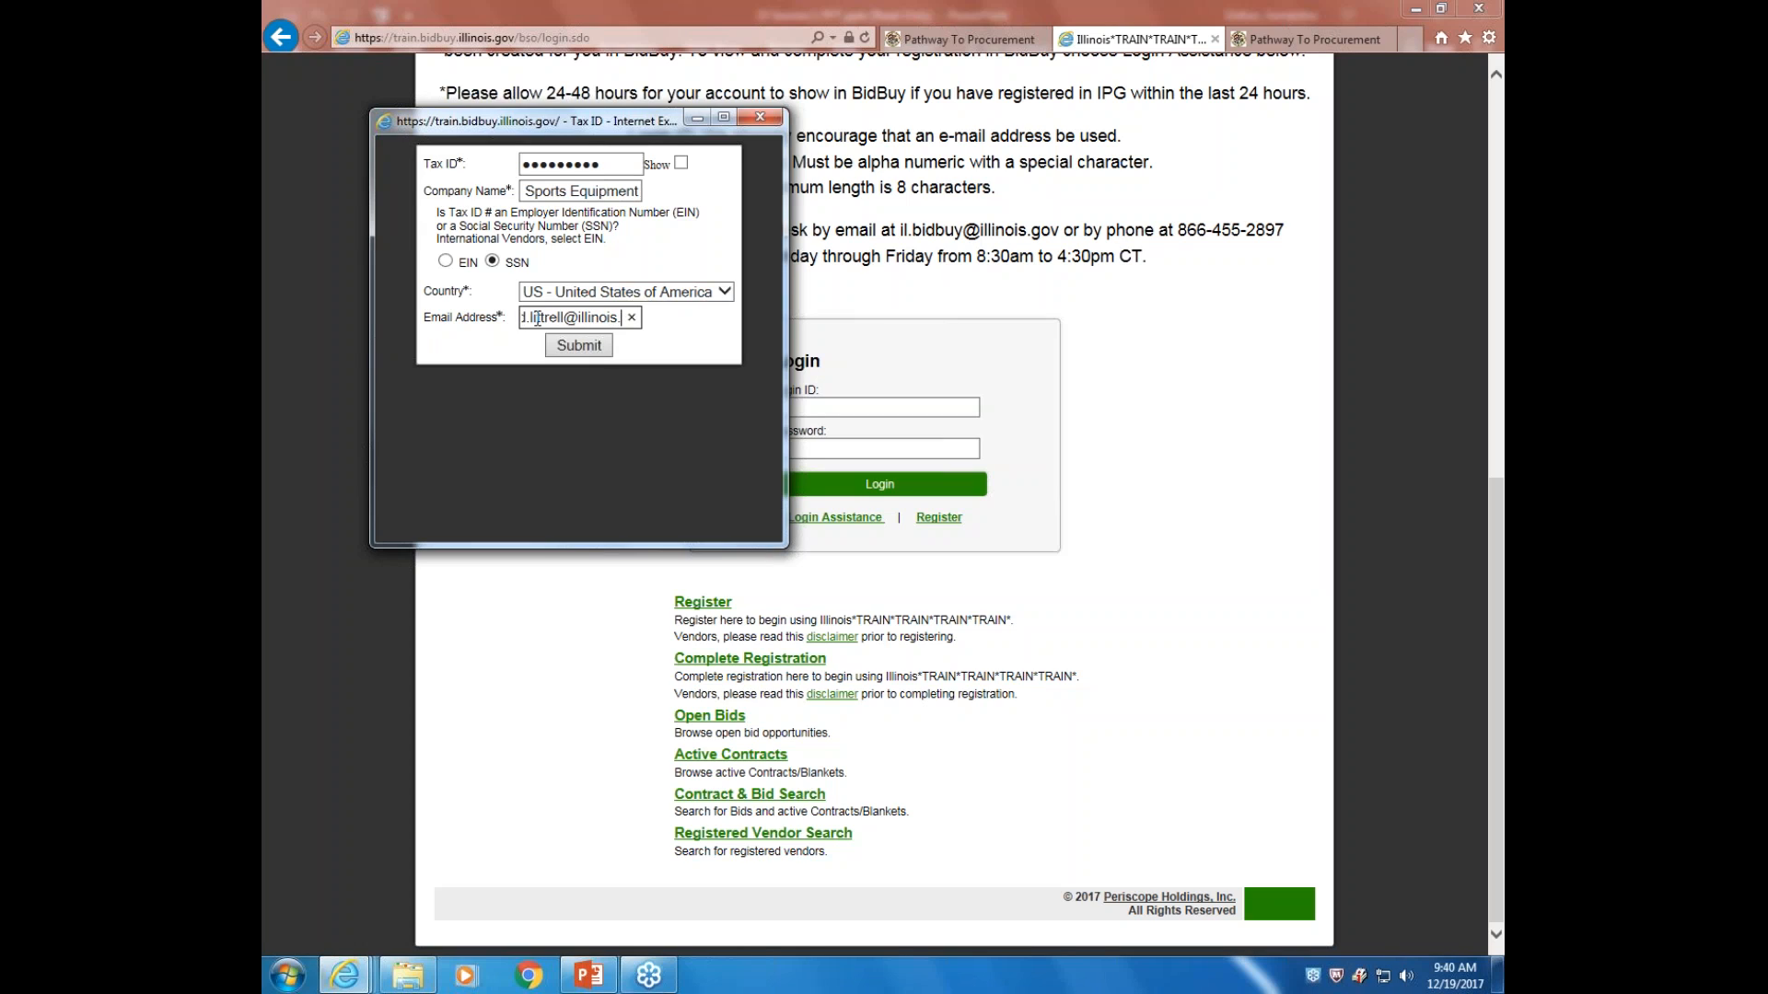
left_click(585, 348)
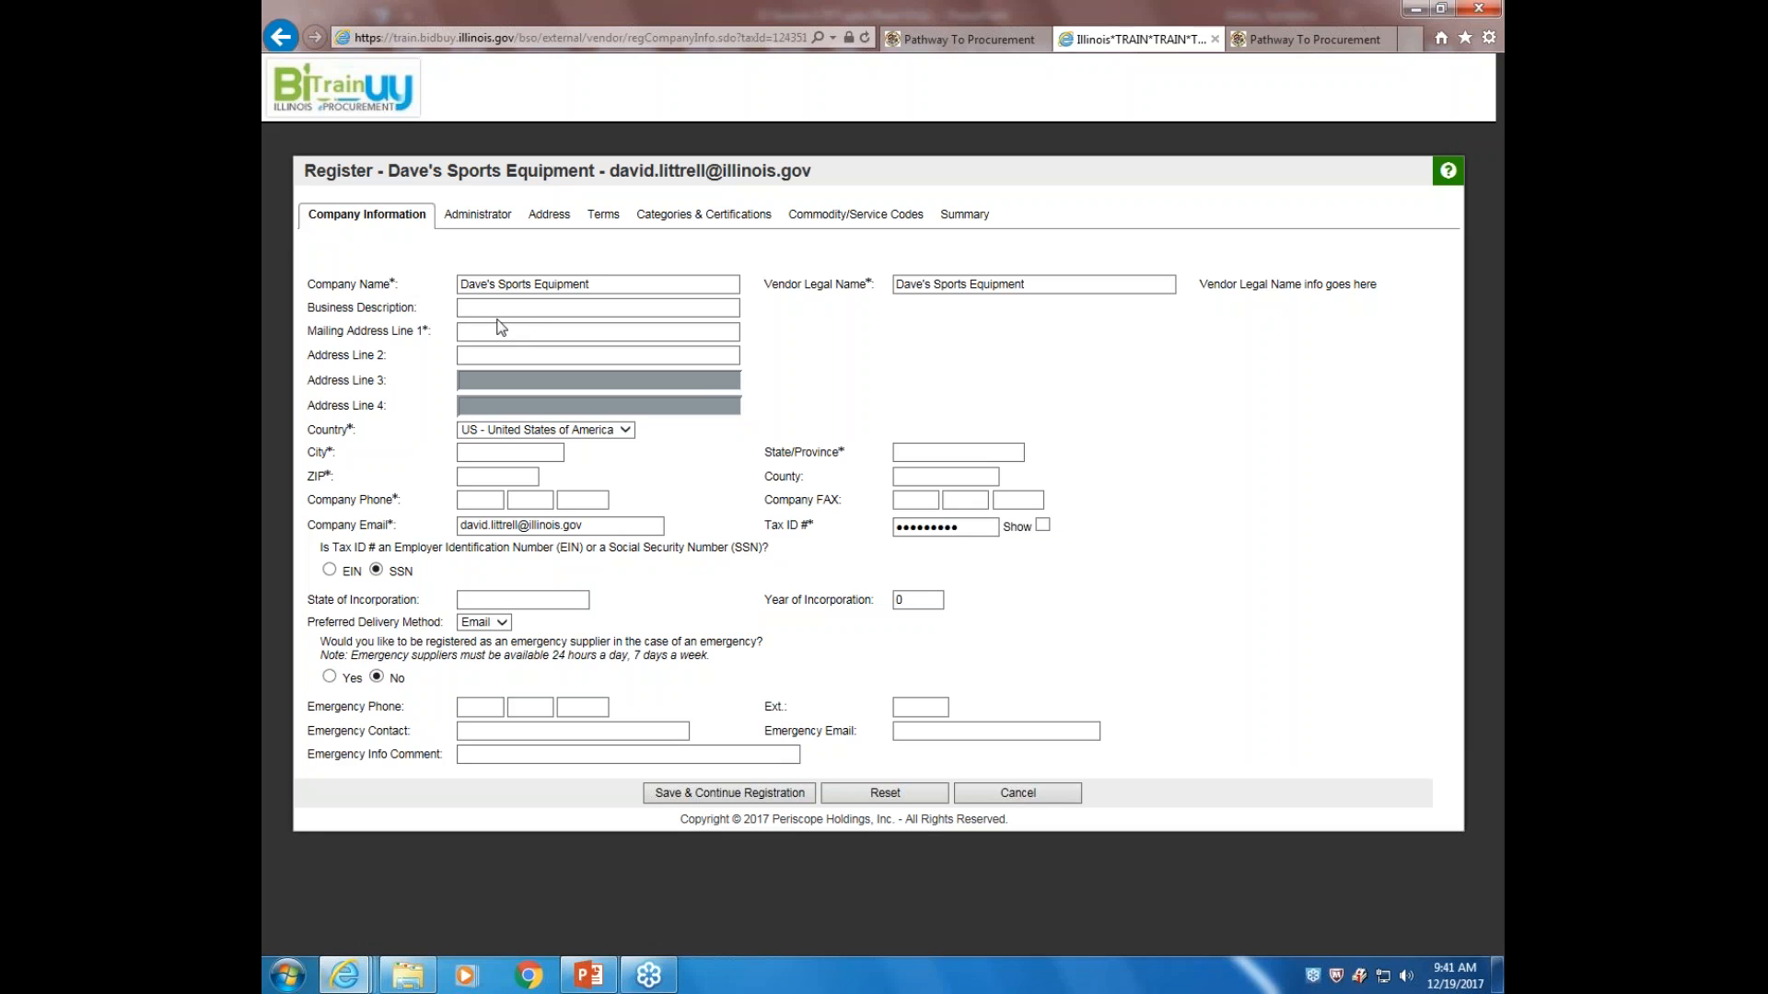
Enter the company's street address, city and ZIP code
left_click(486, 332)
type("401 S. Spring")
left_click(473, 452)
type("Springfield")
left_click(513, 480)
type("62704")
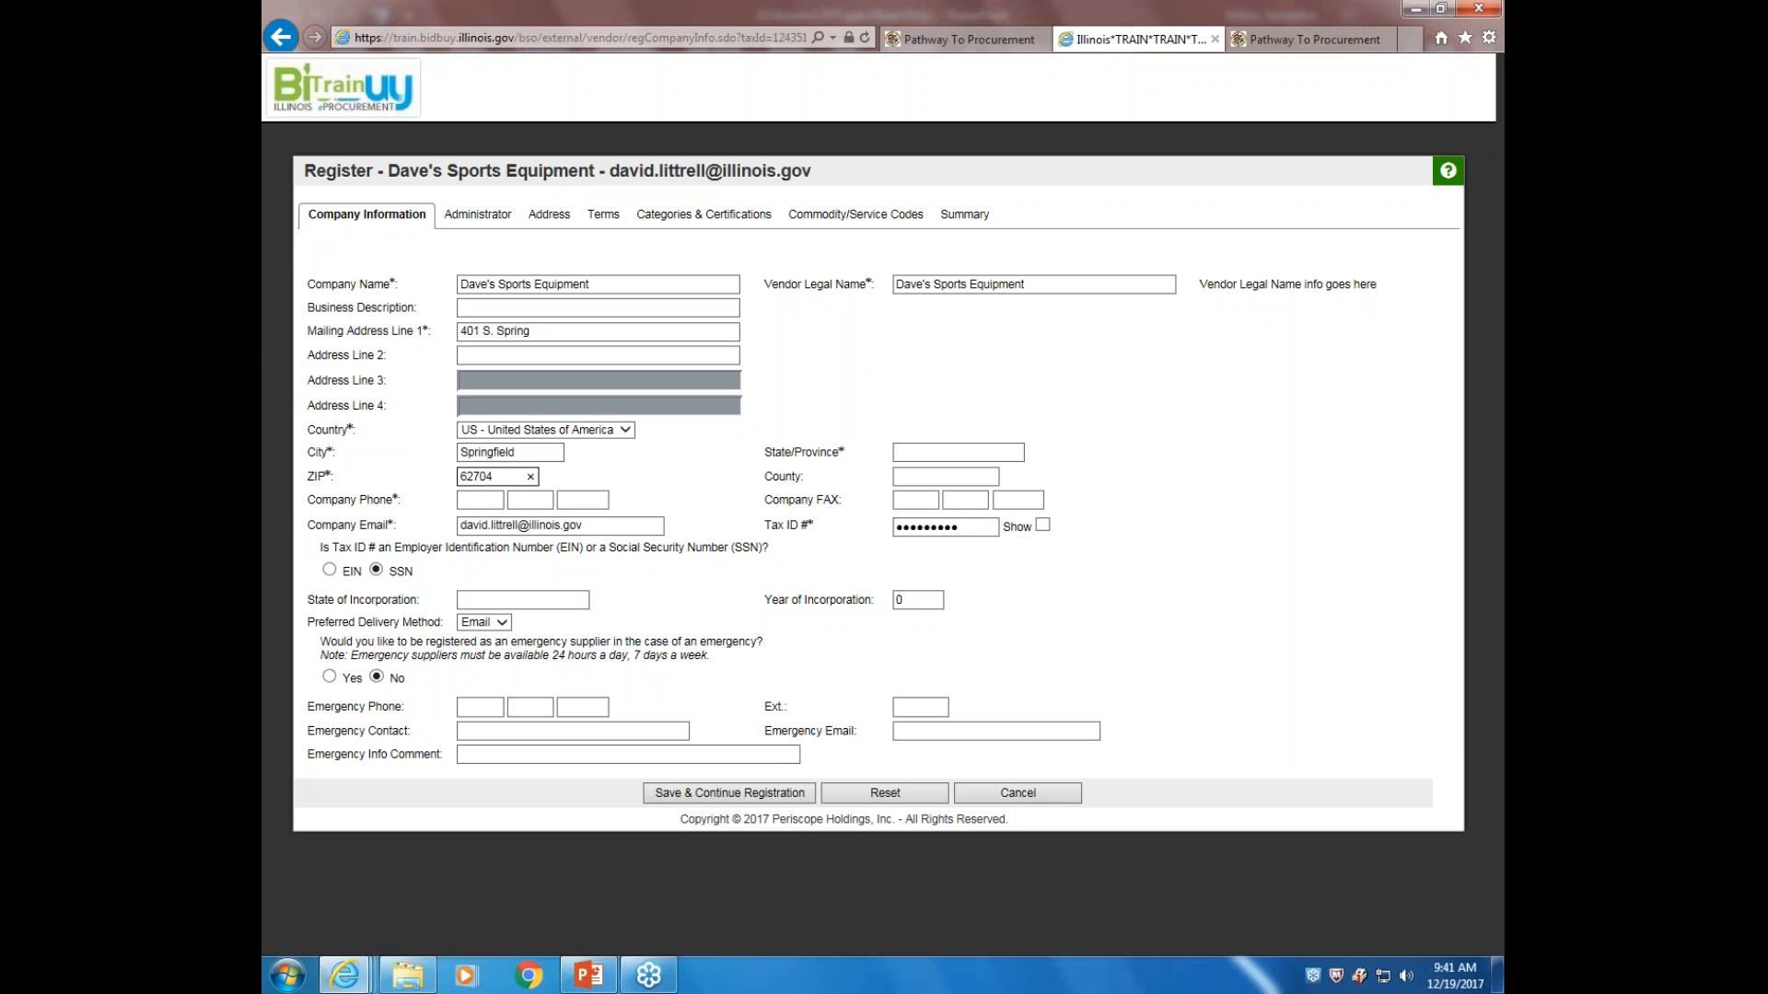
Add the company phone number and state IL, then save and continue the registration
left_click(478, 503)
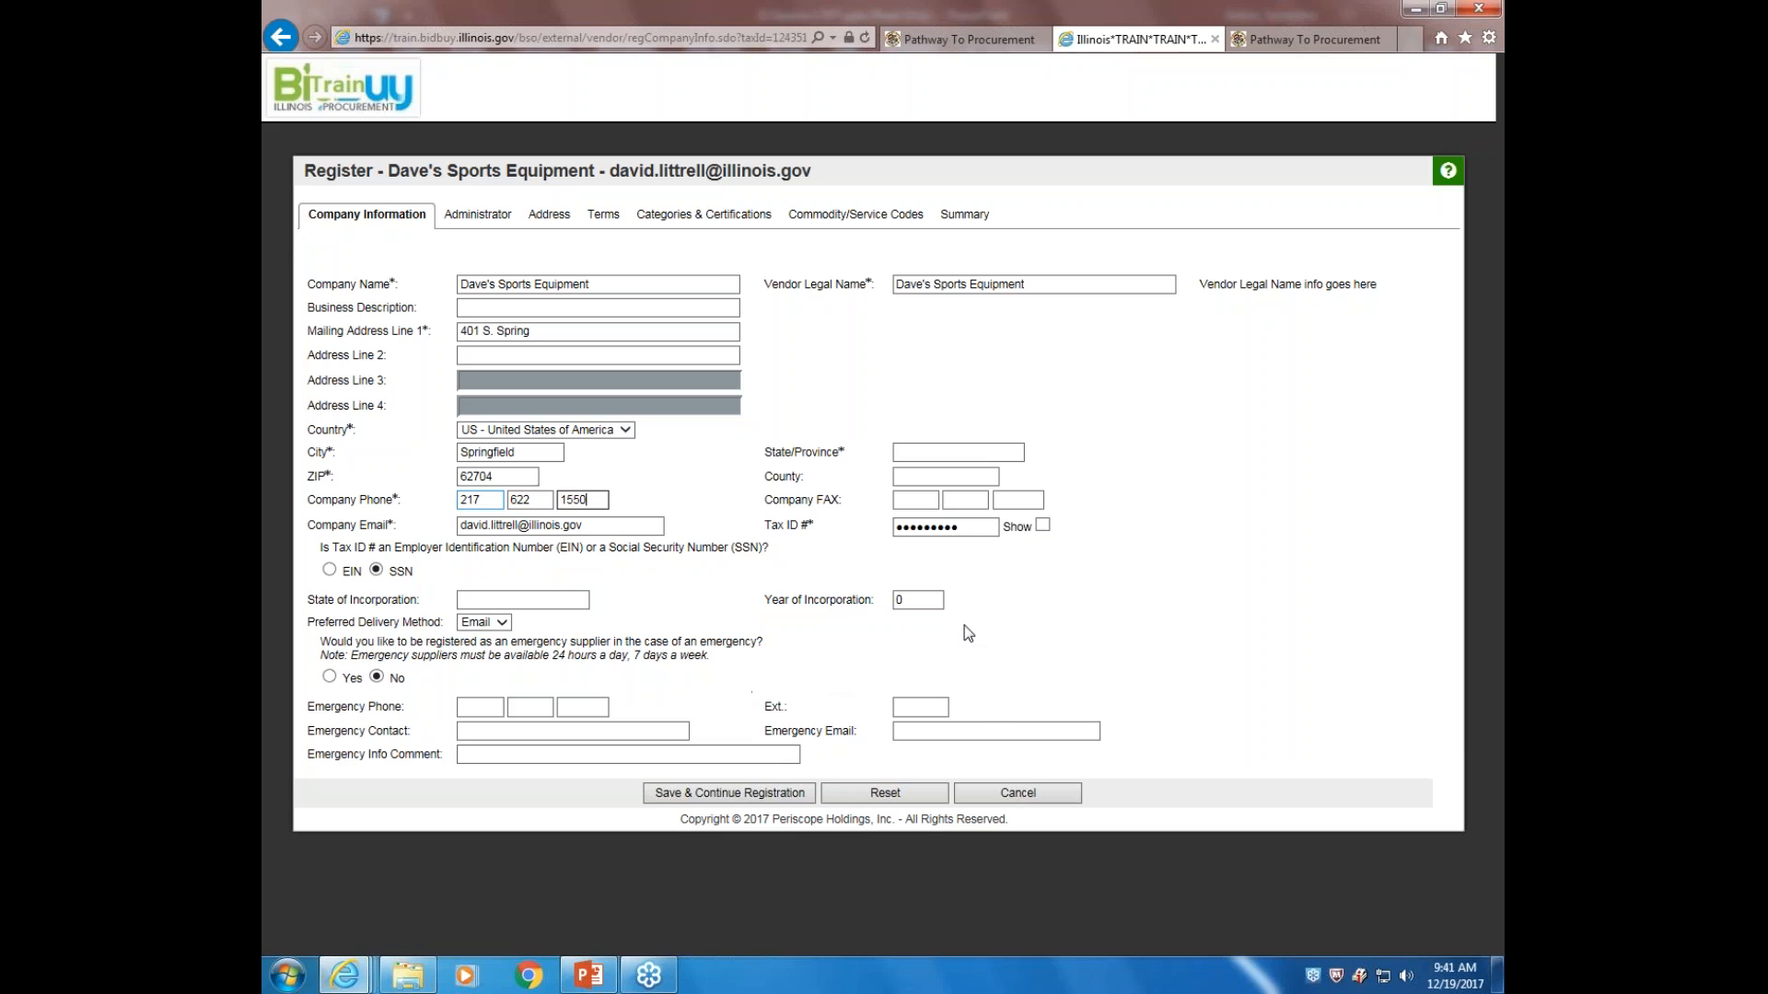
left_click(914, 449)
type("IL")
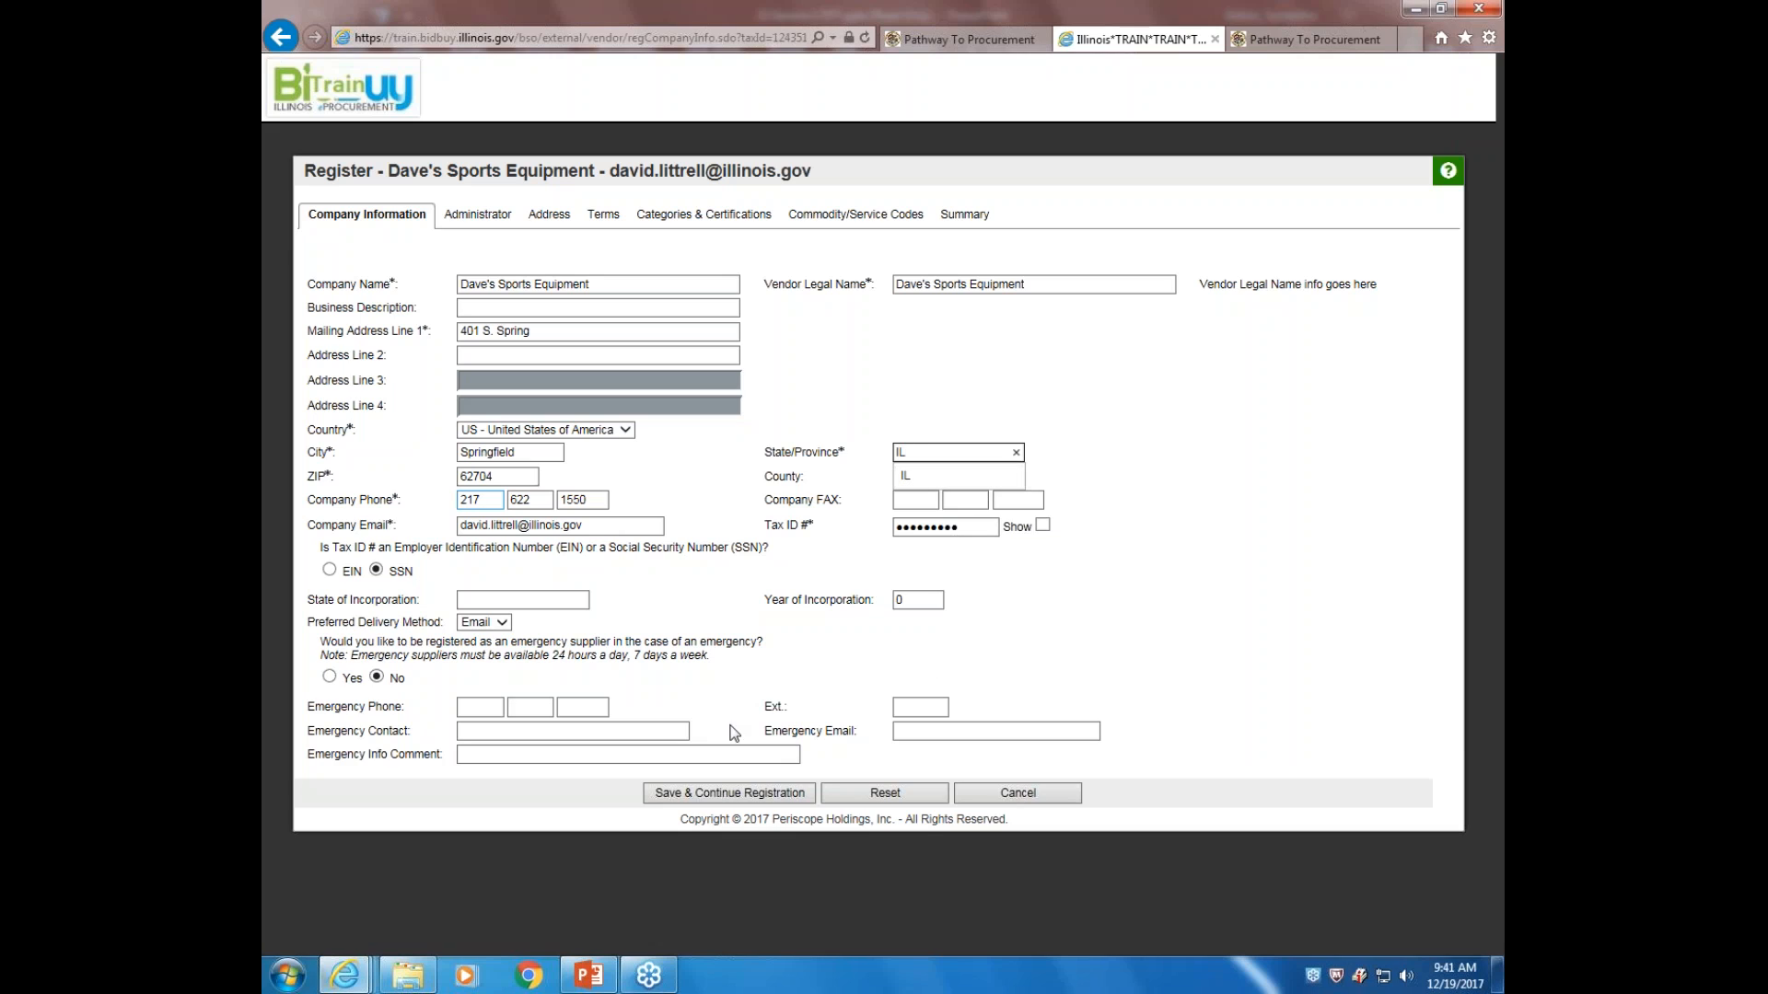
left_click(728, 794)
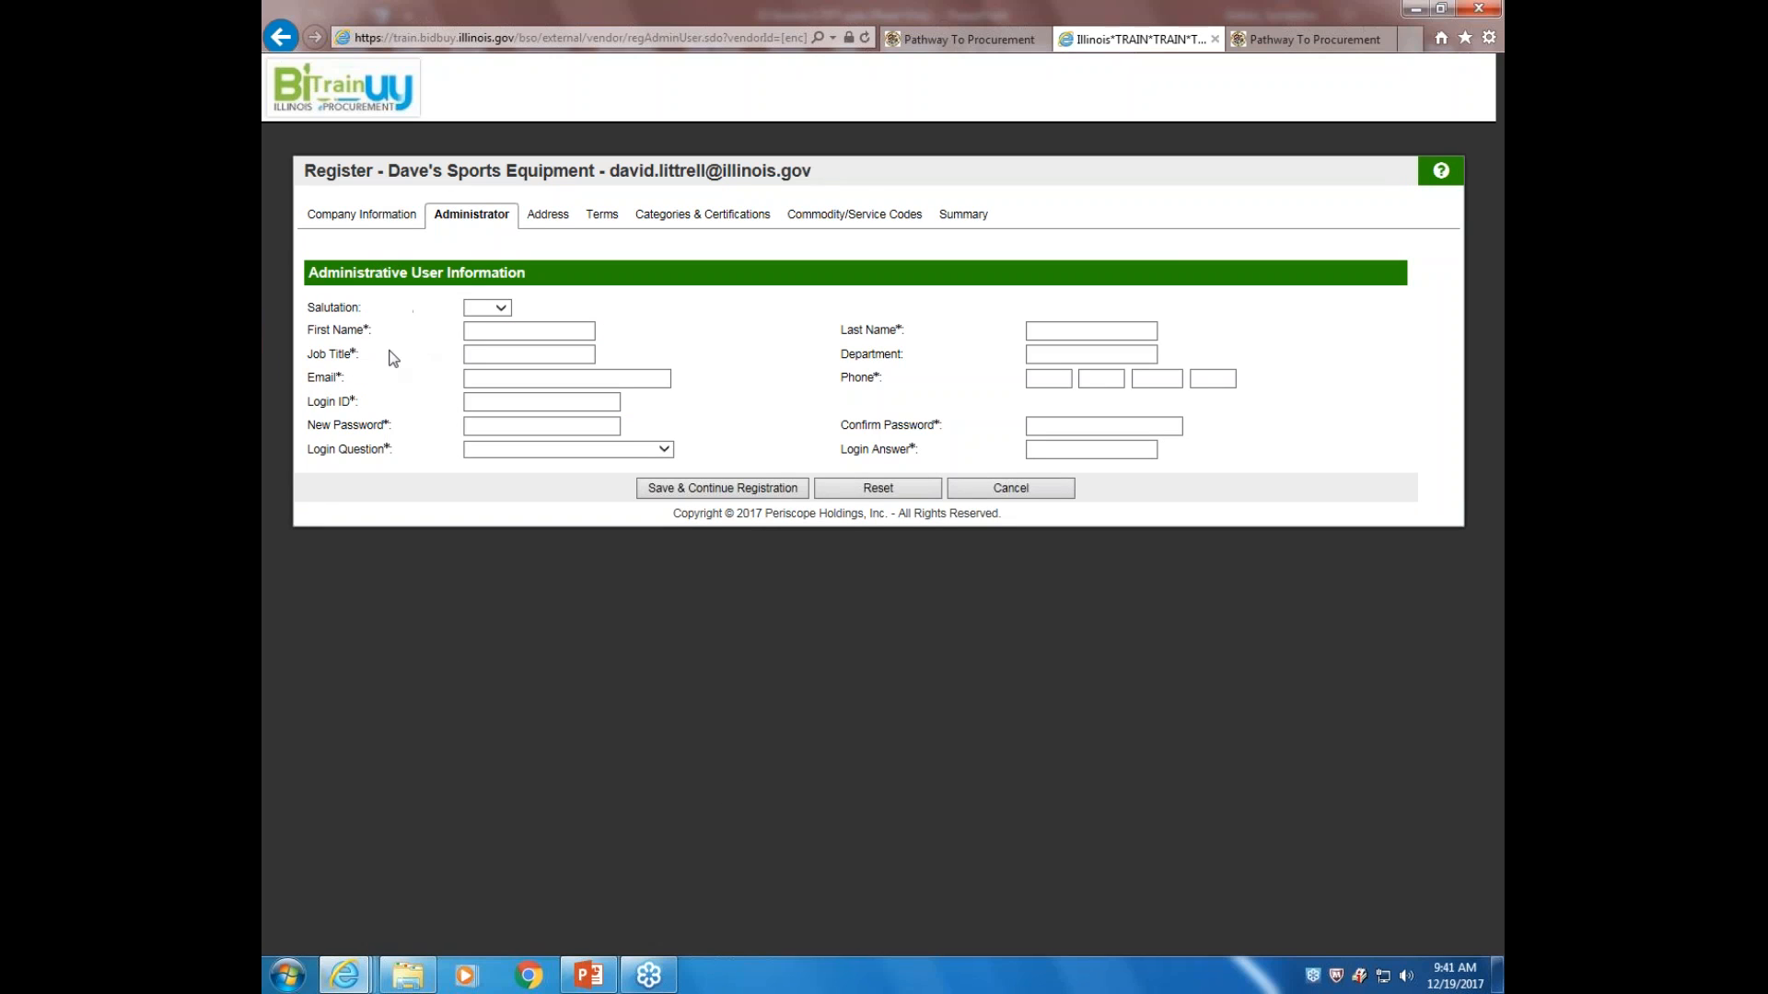
Enter the administrator's first and last name and job title Manager
left_click(505, 330)
left_click(1053, 329)
left_click(517, 355)
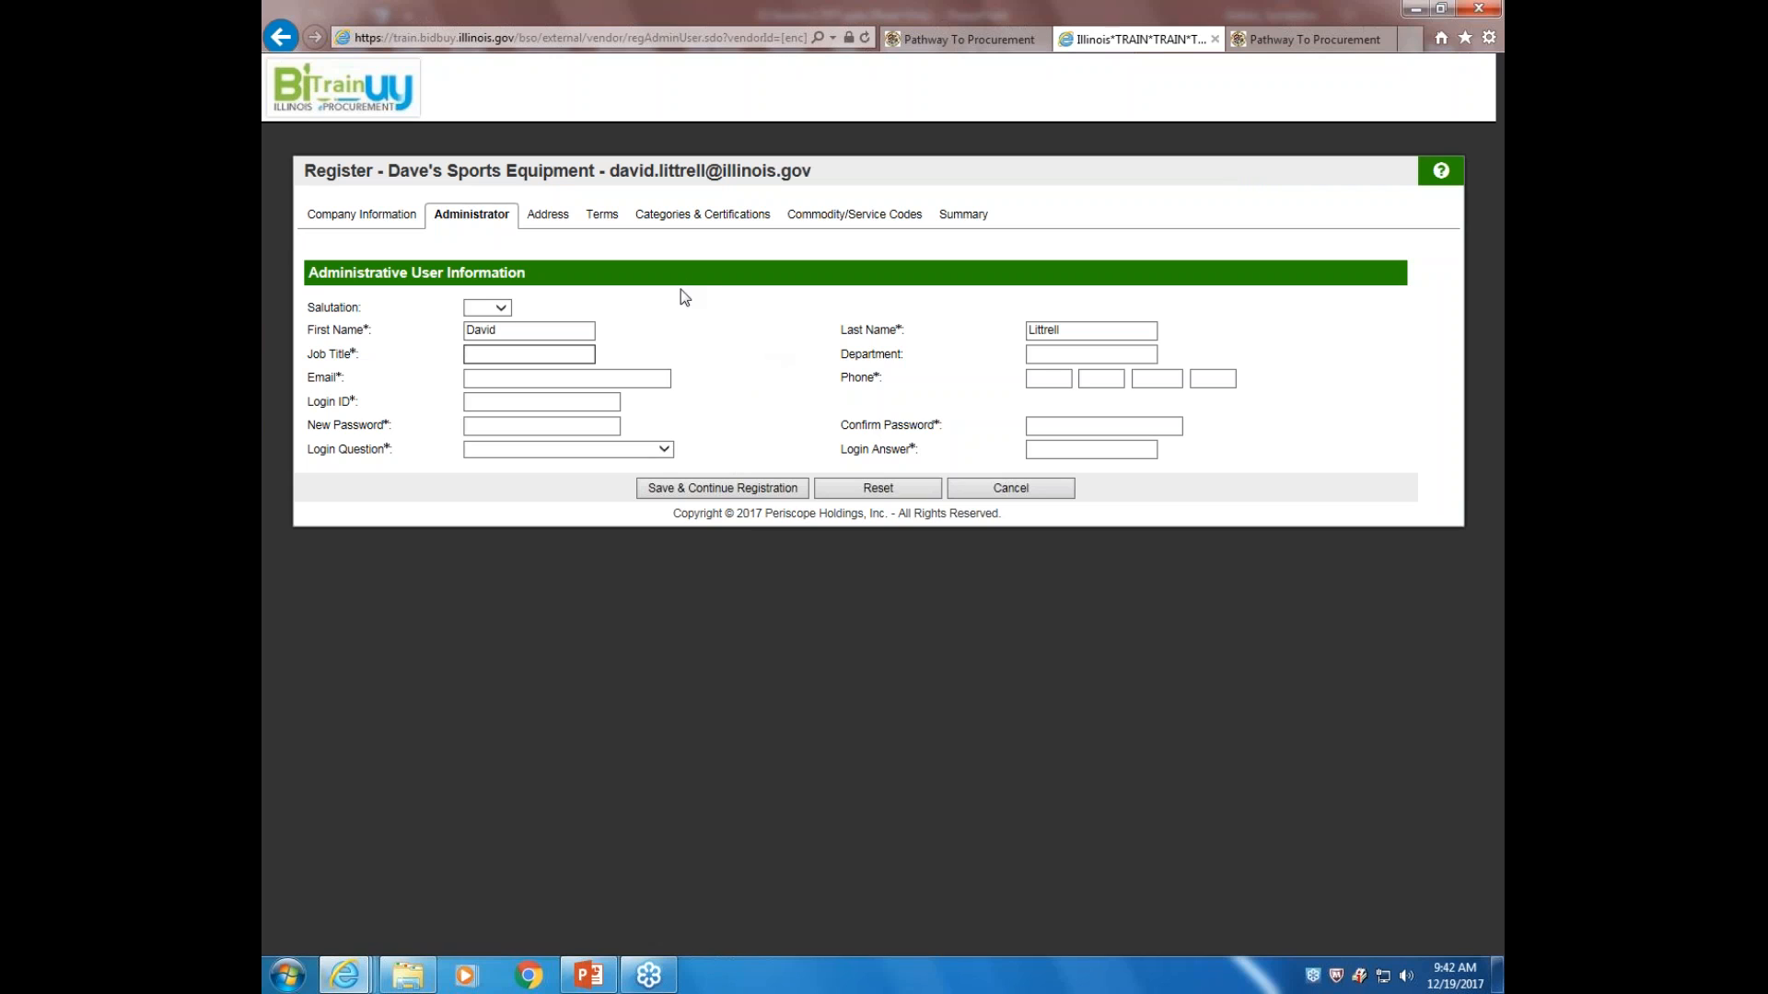
type("Manager")
Fill in the administrator's e-mail address, login ID and a new password
key("Tab")
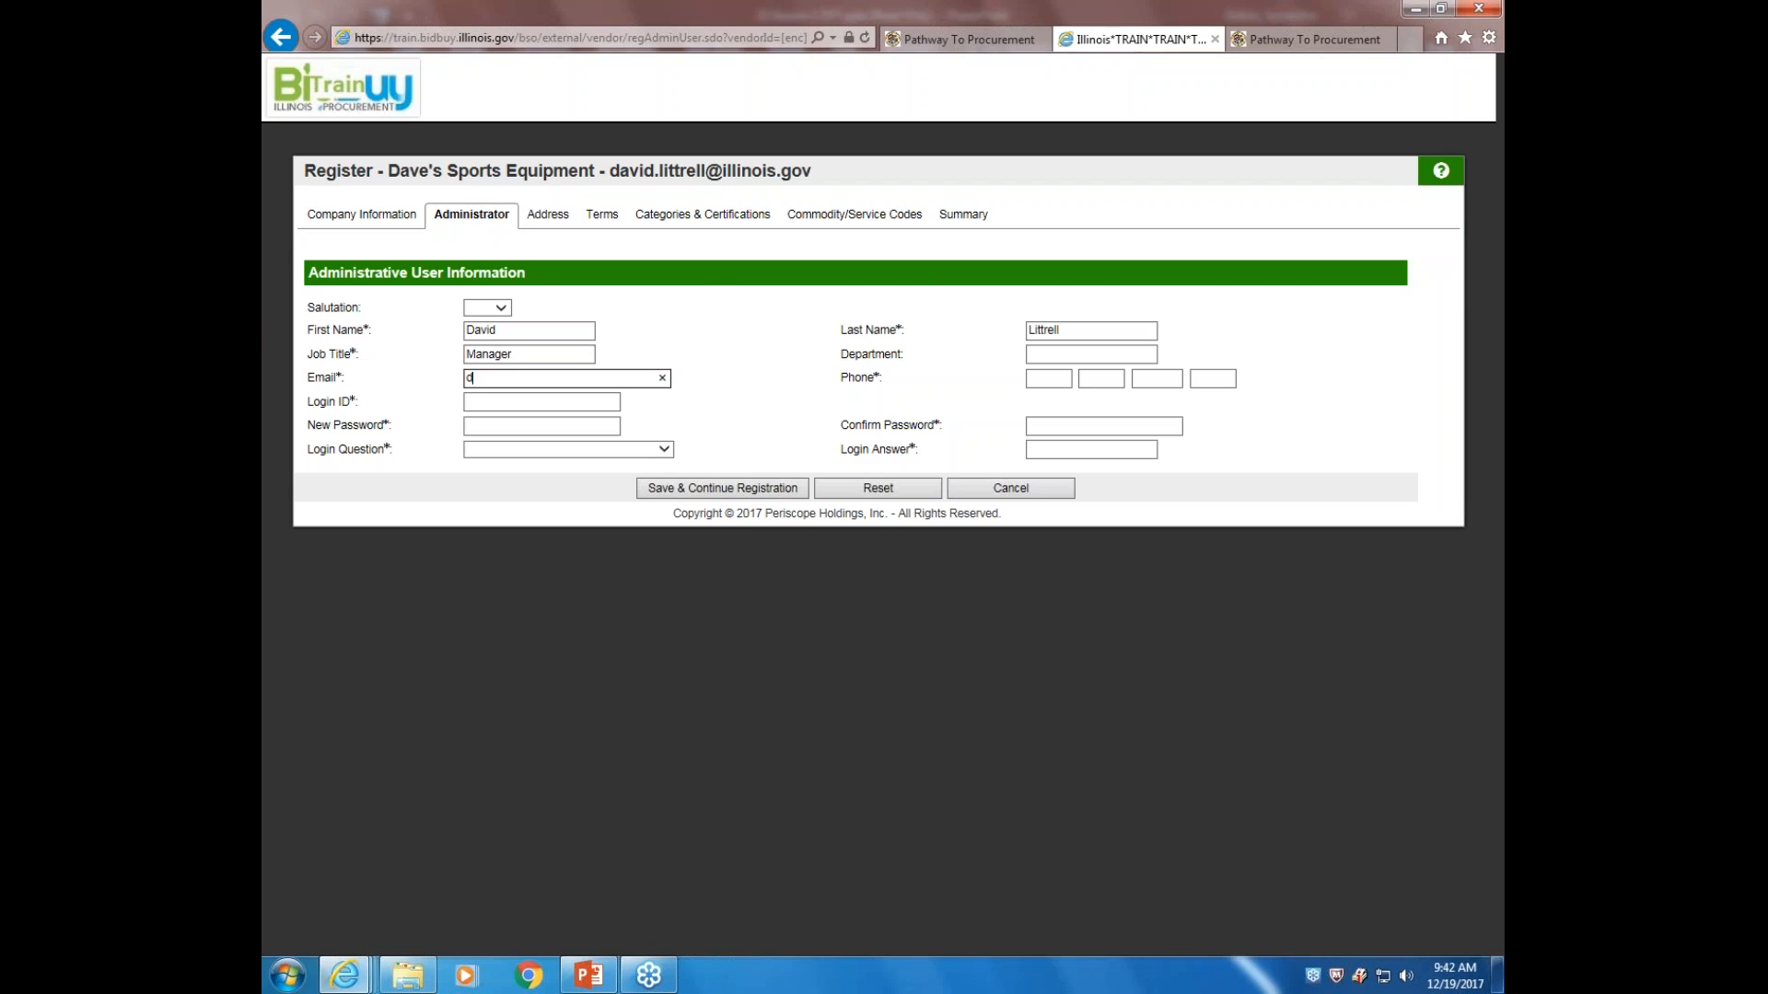
left_click(487, 403)
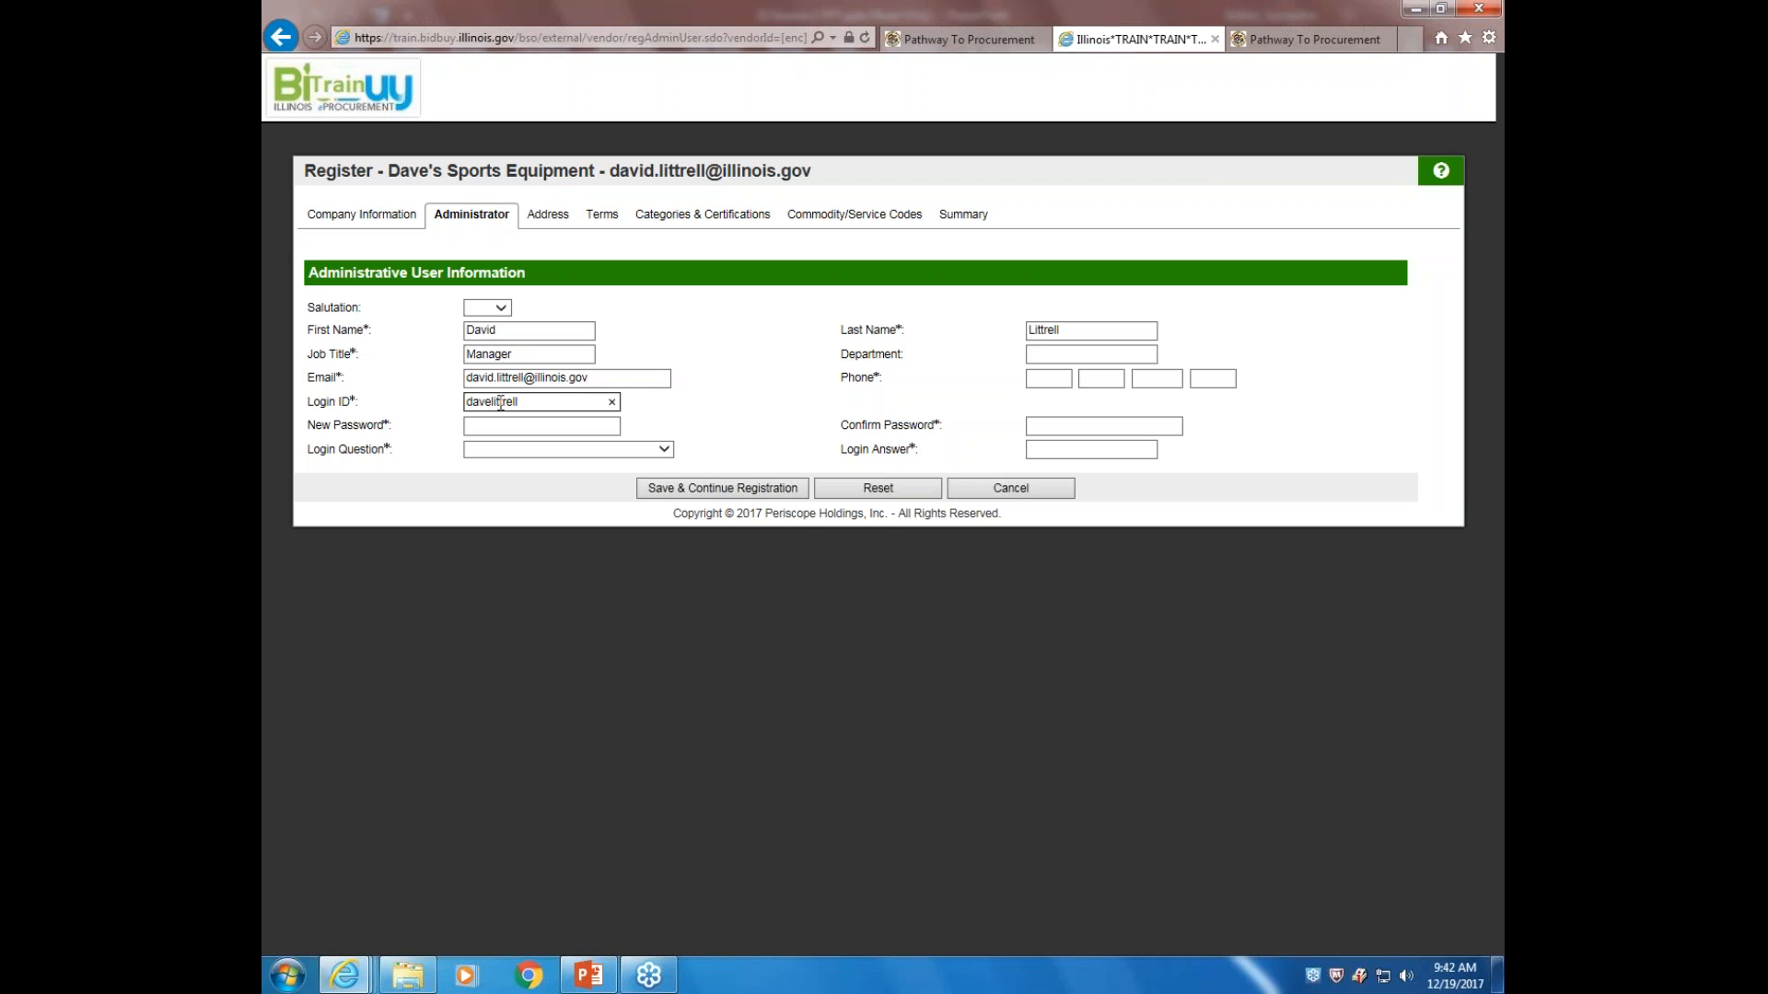
left_click(496, 429)
type("•••••••••••")
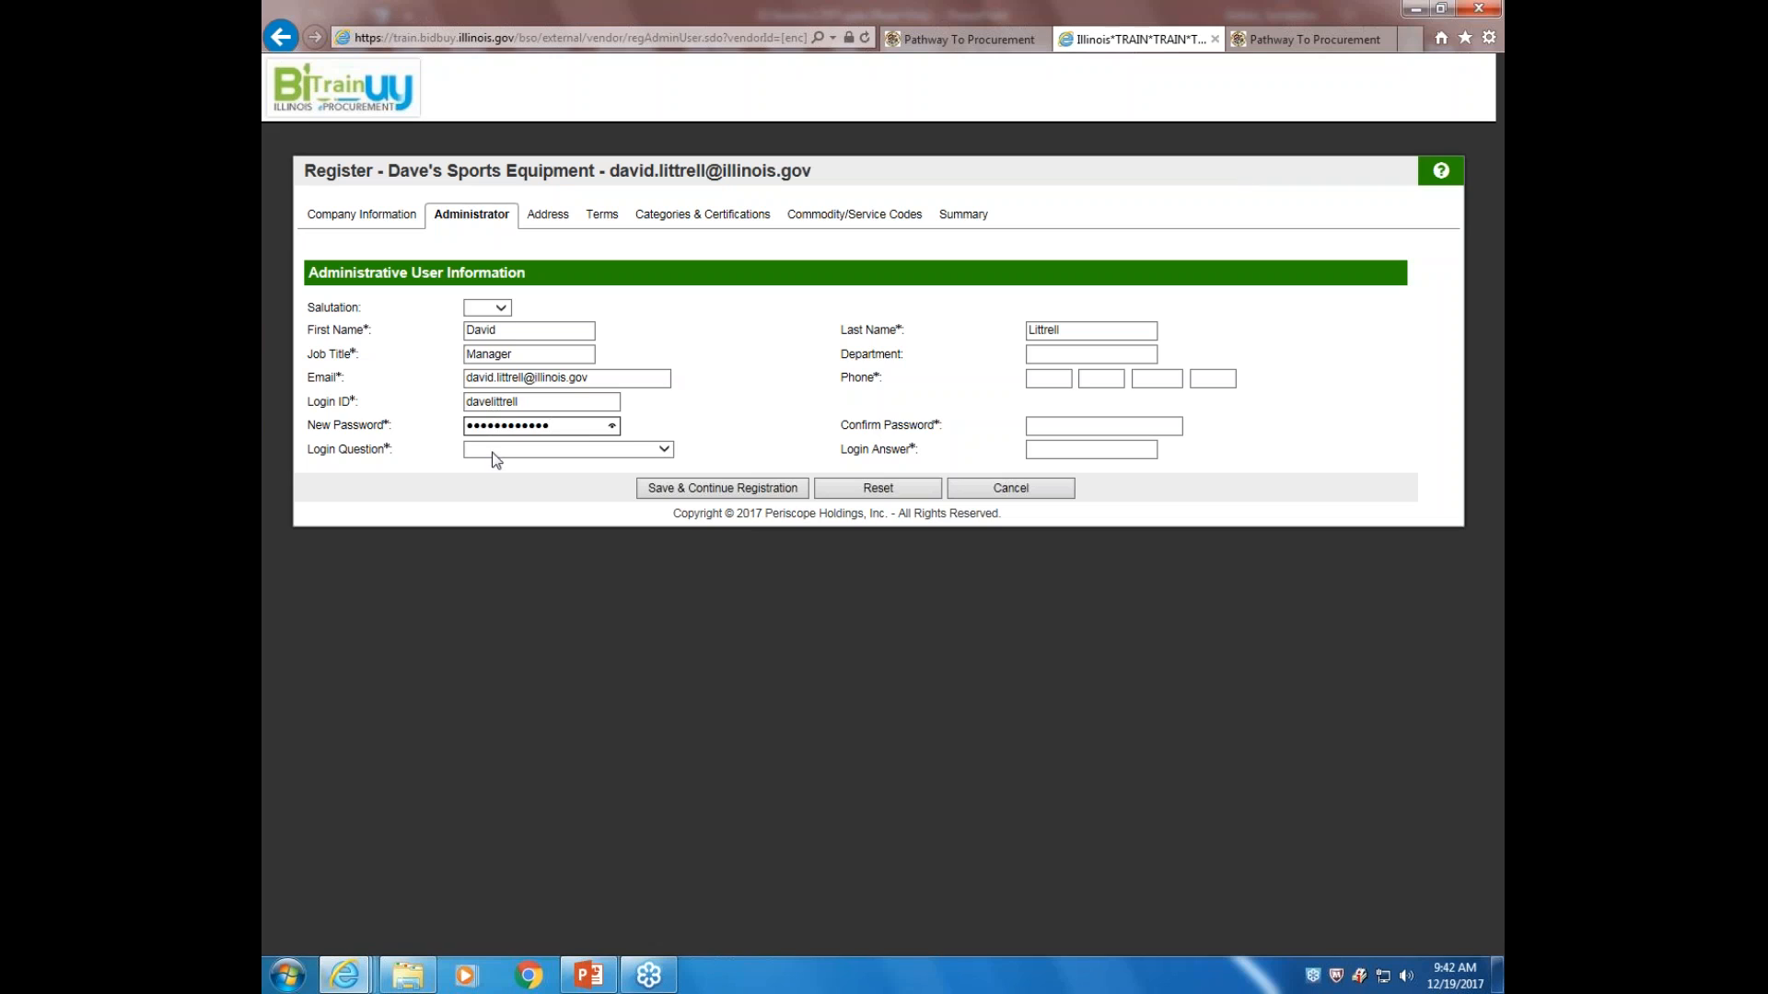
Choose the 'What is your favorite food?' login question and enter its answer
left_click(673, 455)
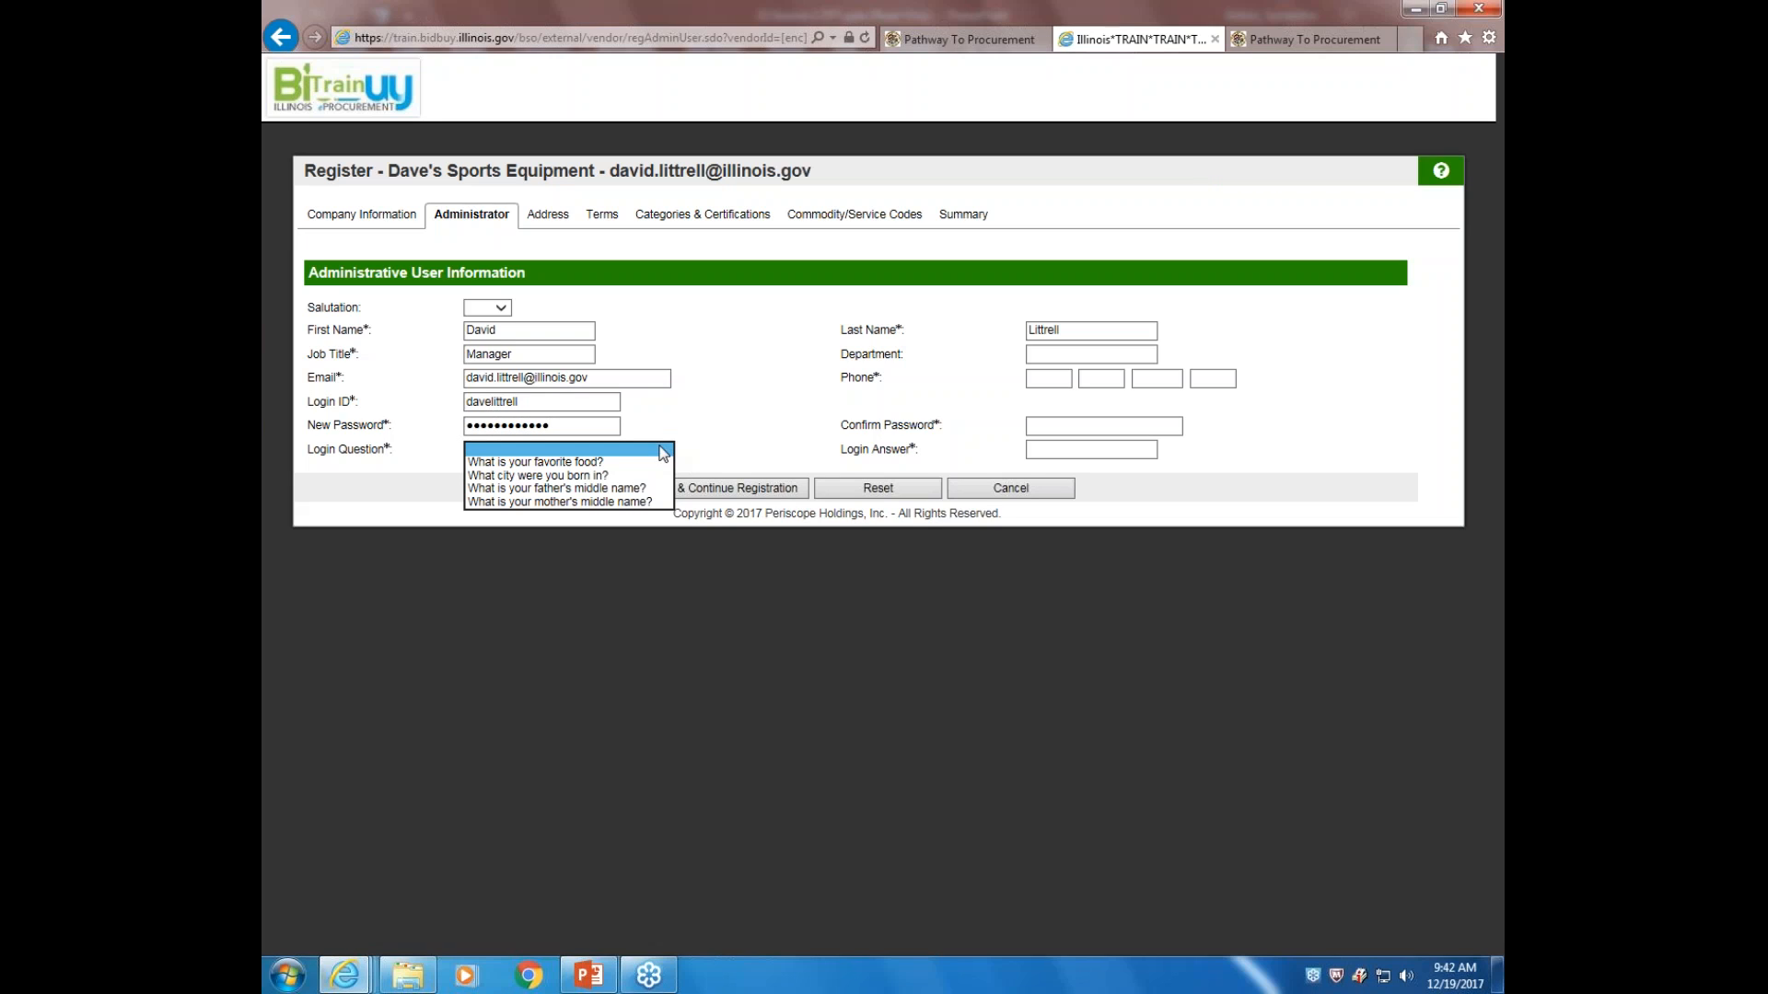
left_click(587, 464)
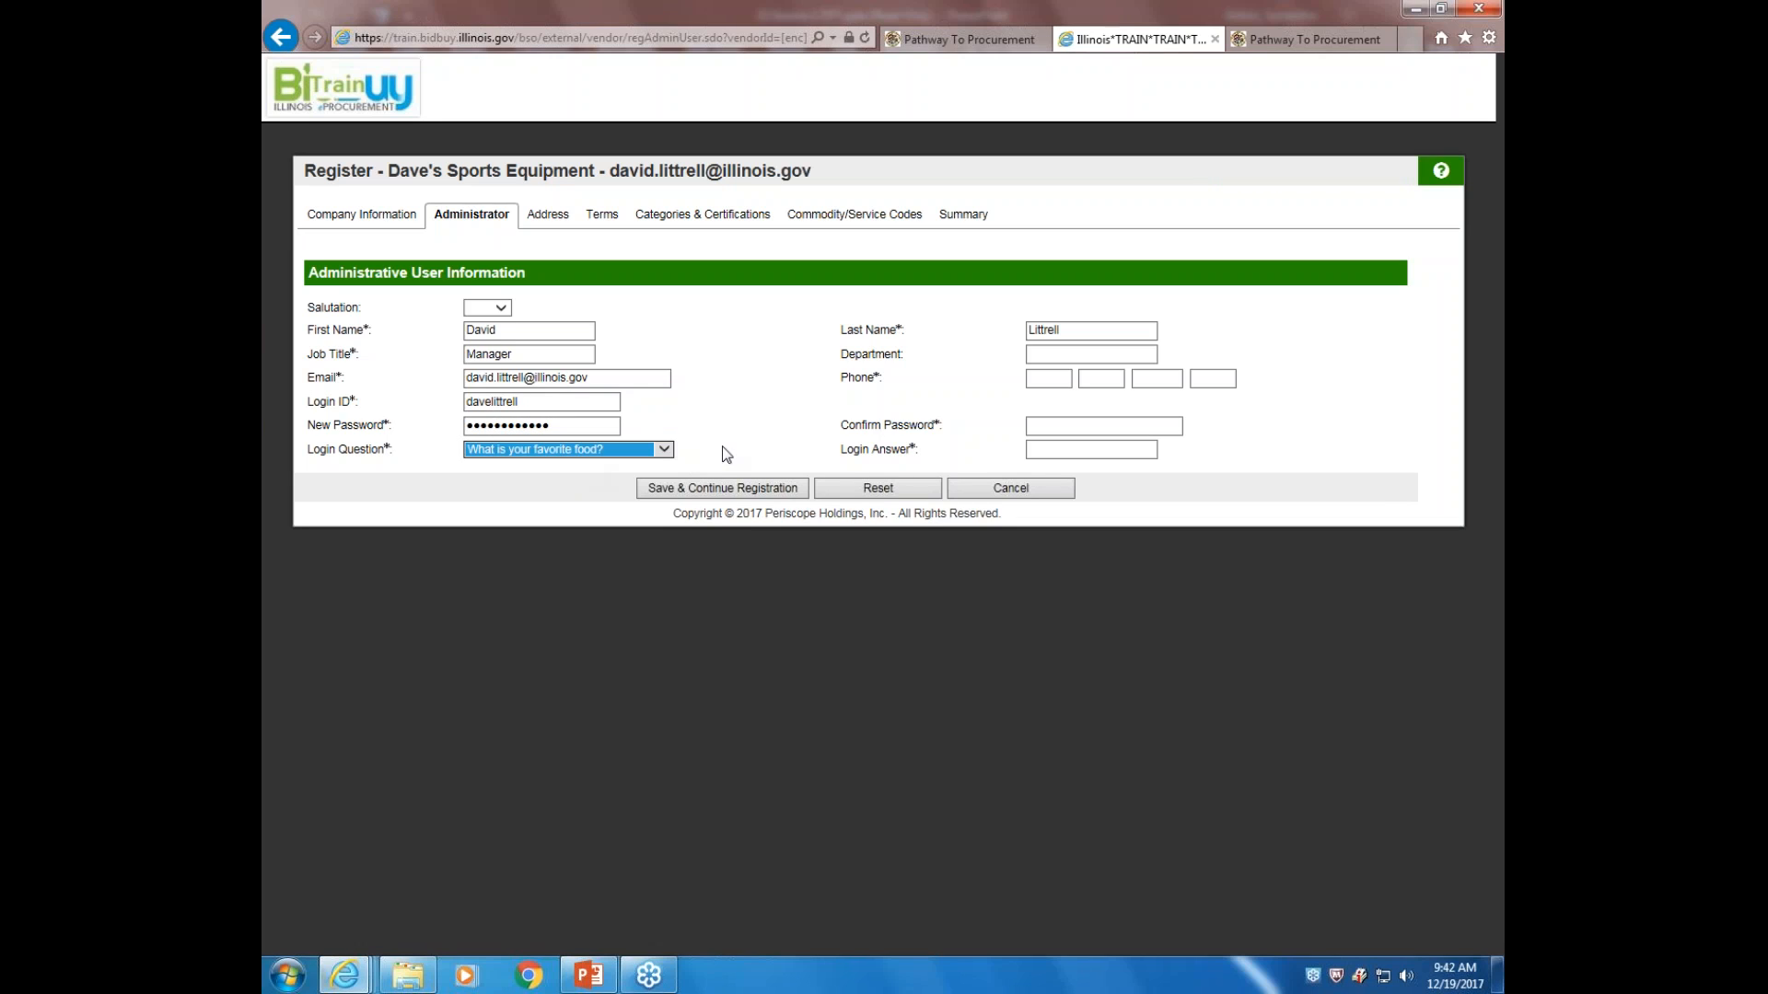
left_click(1056, 455)
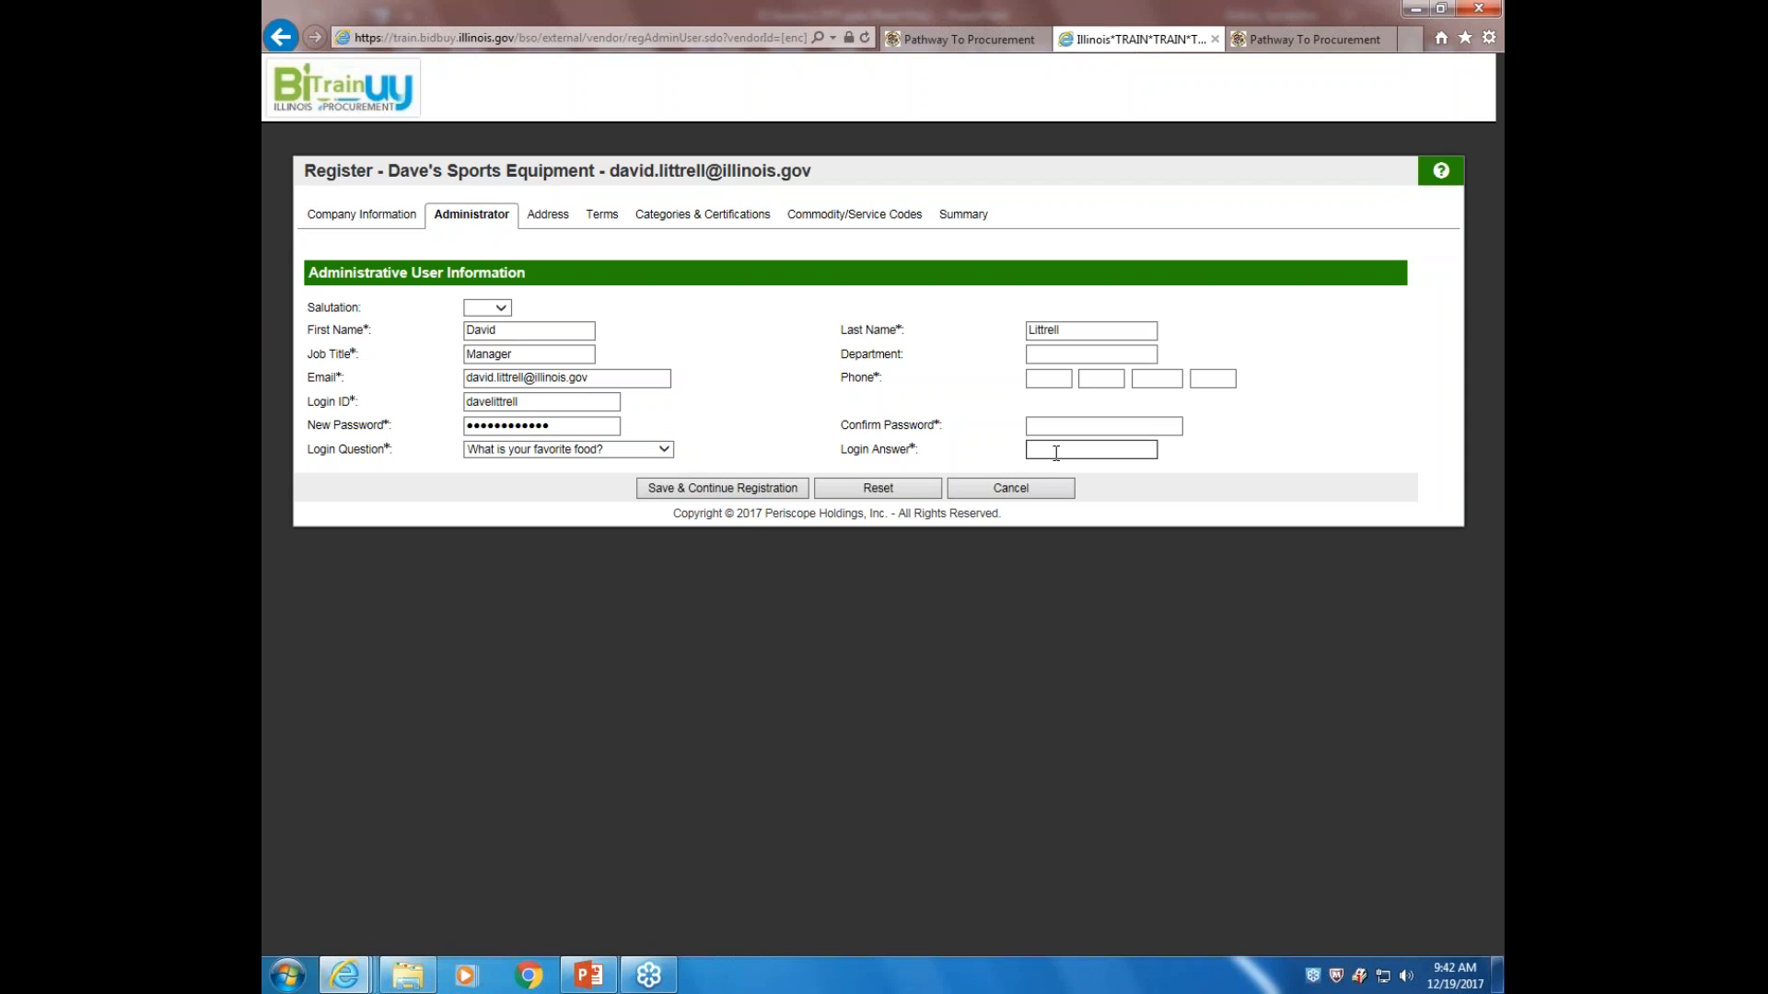
Enter the administrator's phone number, confirm the password, and submit the administrator details
left_click(1051, 377)
left_click(1098, 382)
left_click(1057, 379)
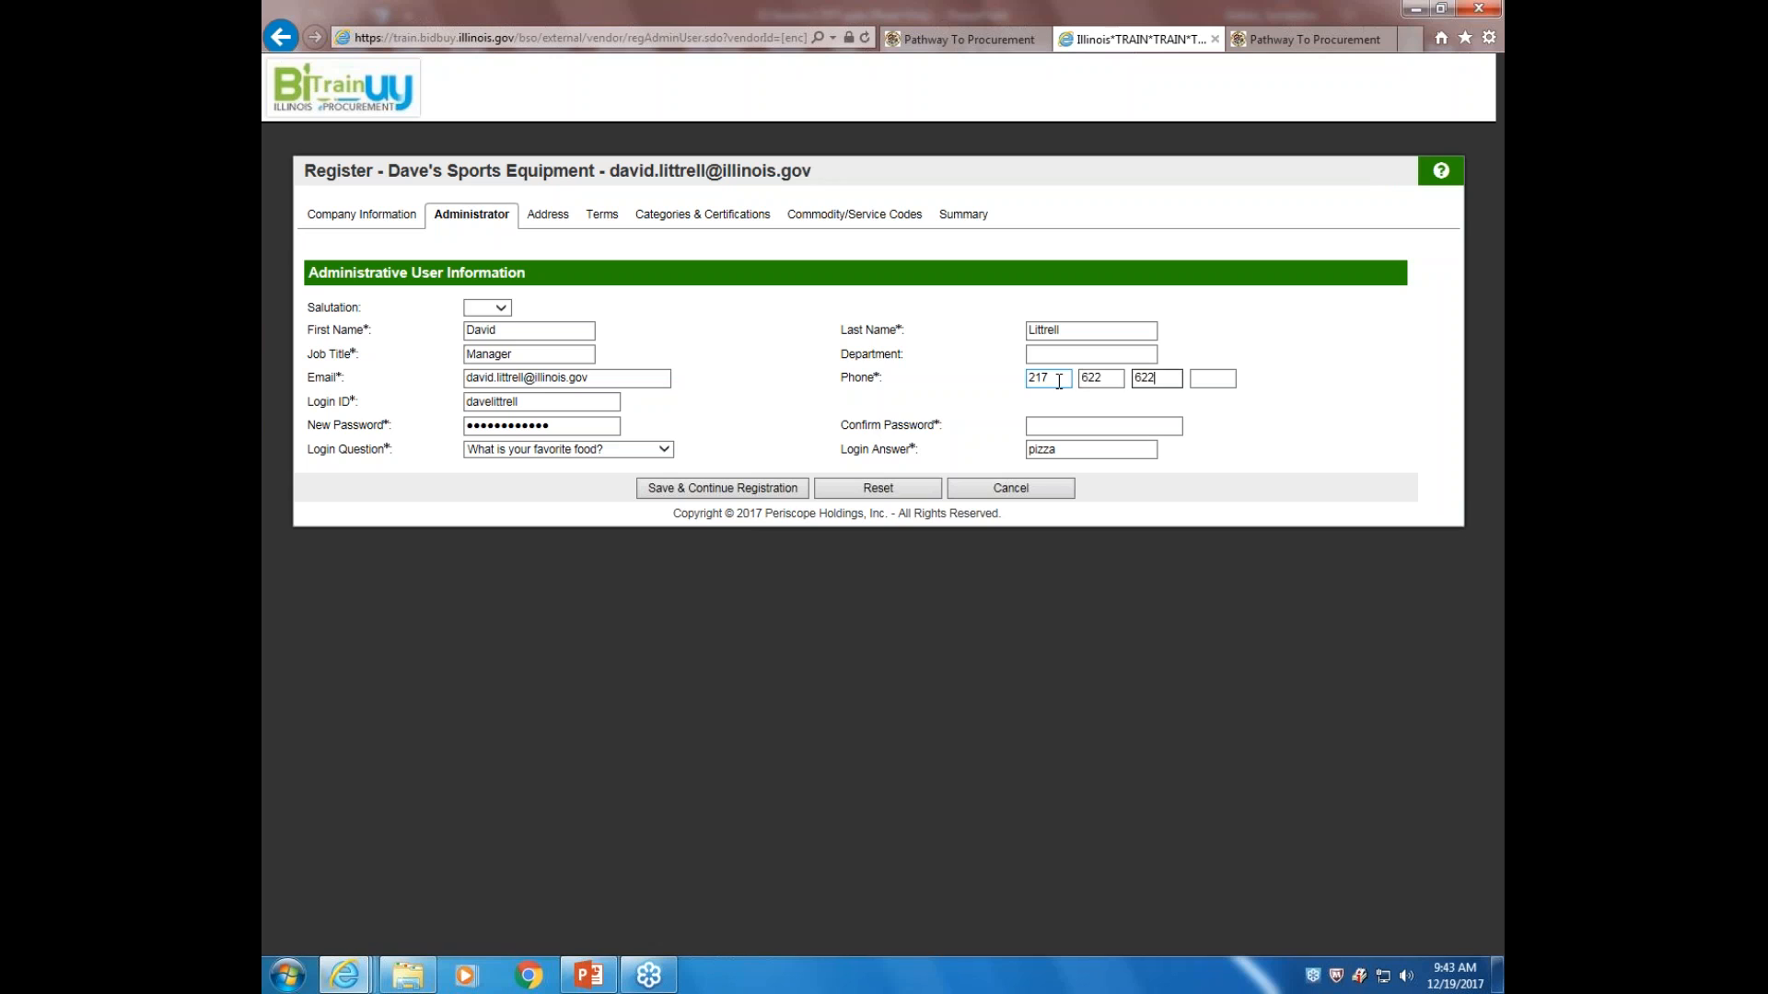
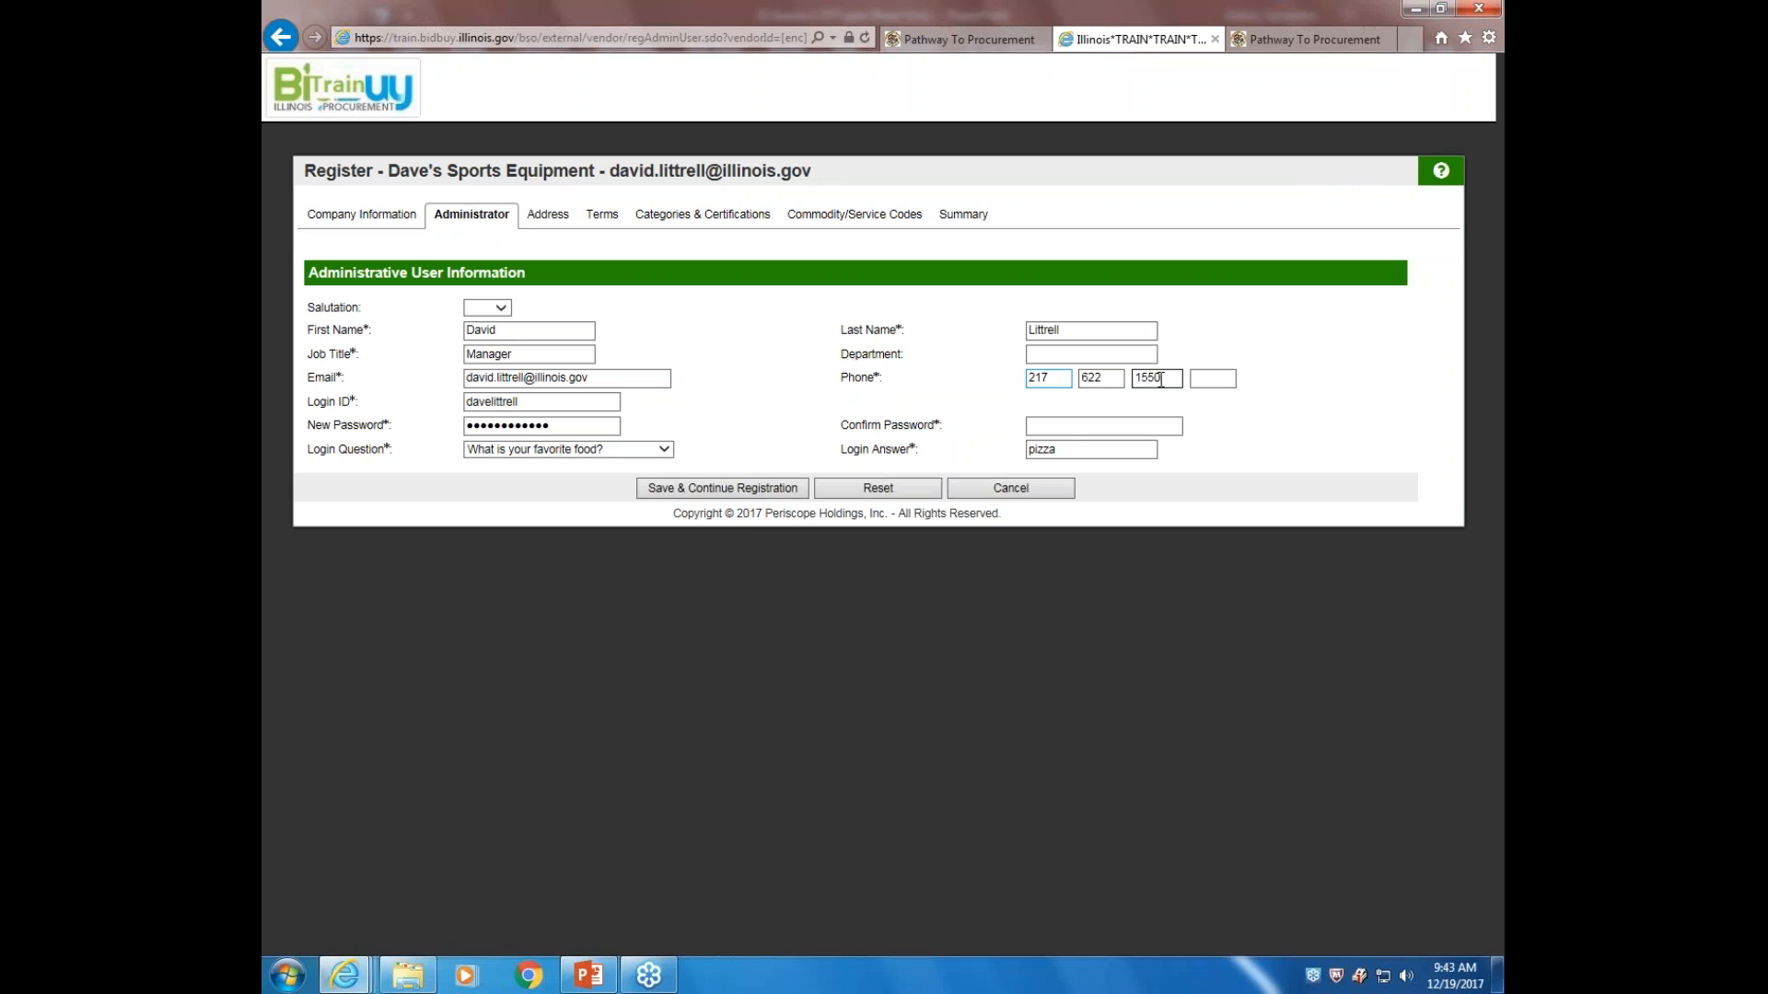
left_click(1073, 426)
type("•••••••••••")
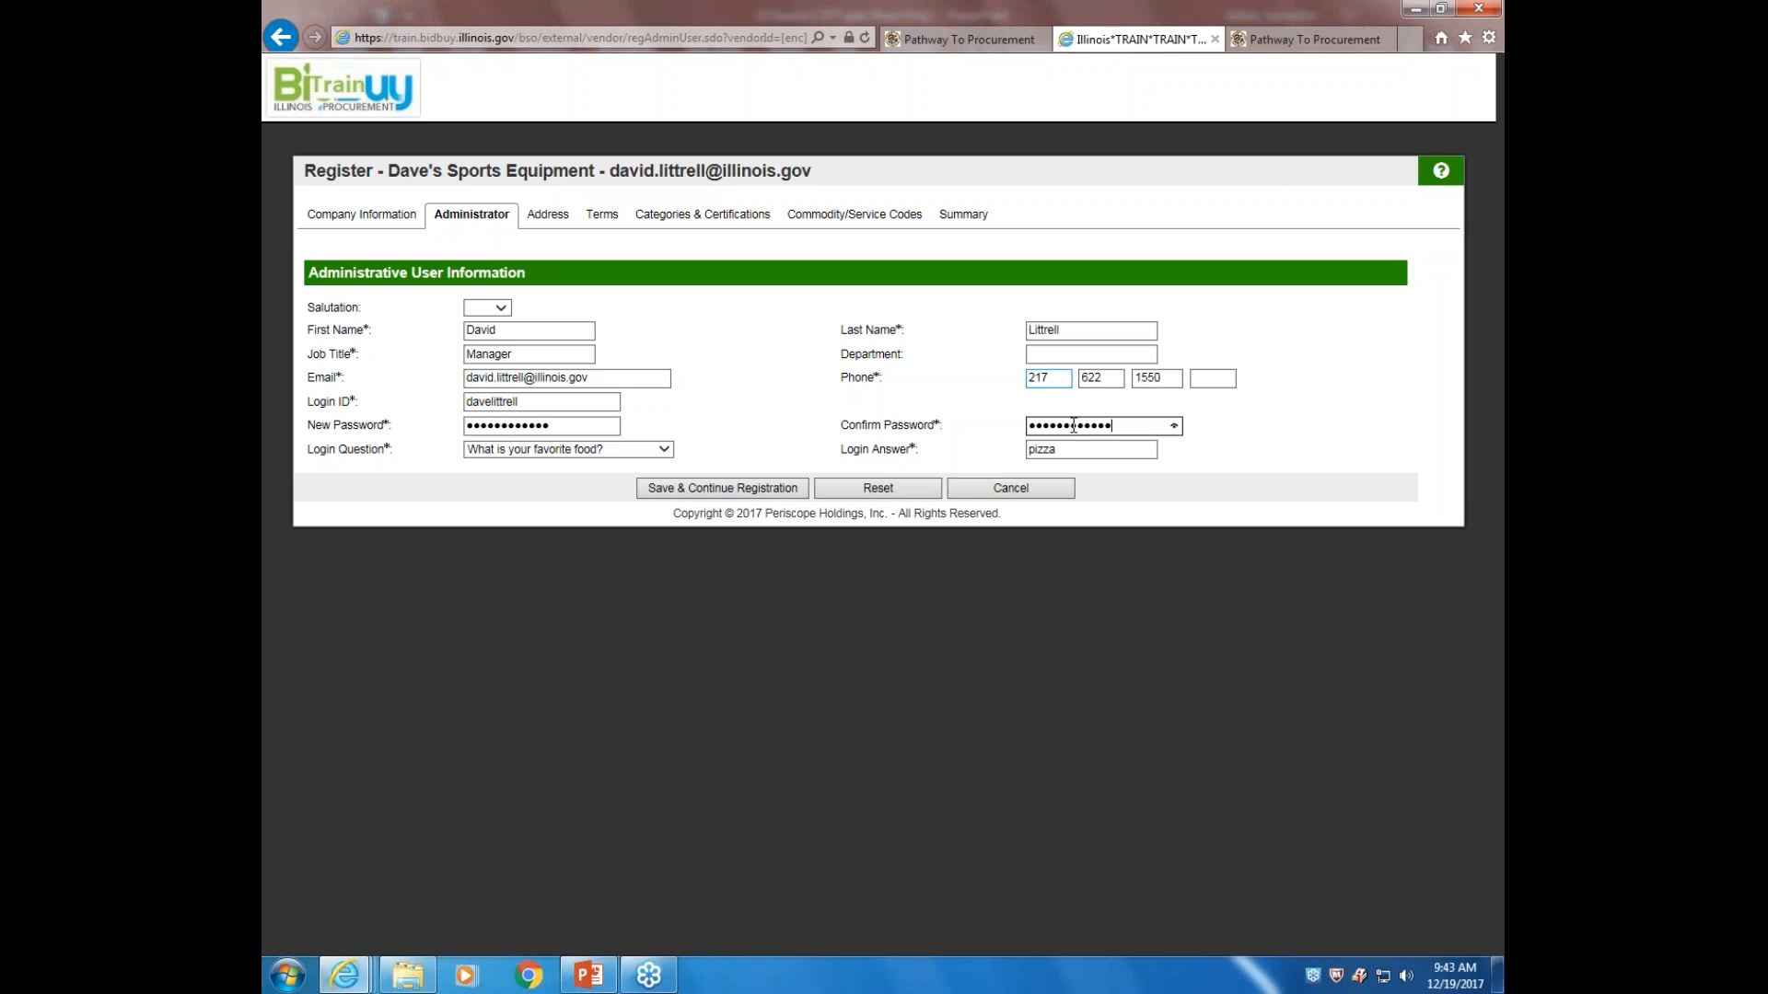
left_click(770, 493)
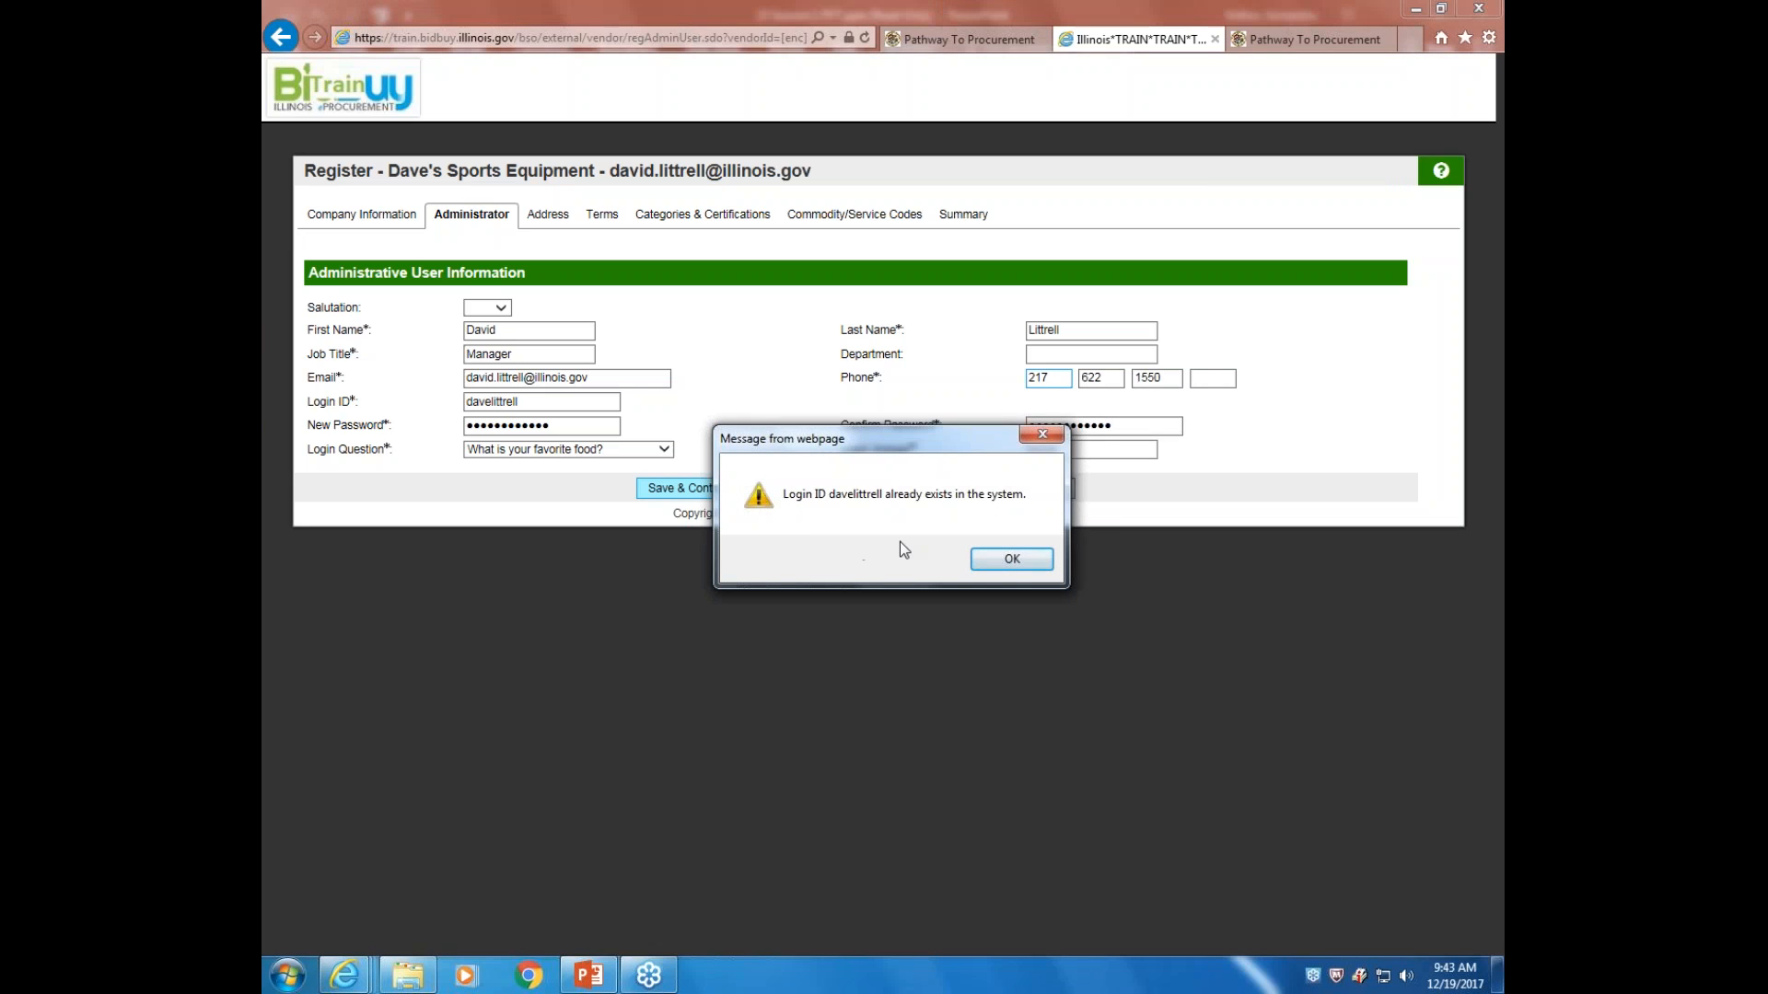
Dismiss the duplicate login ID warning, edit the login ID to an unused one, and resubmit
left_click(1010, 557)
left_click(493, 401)
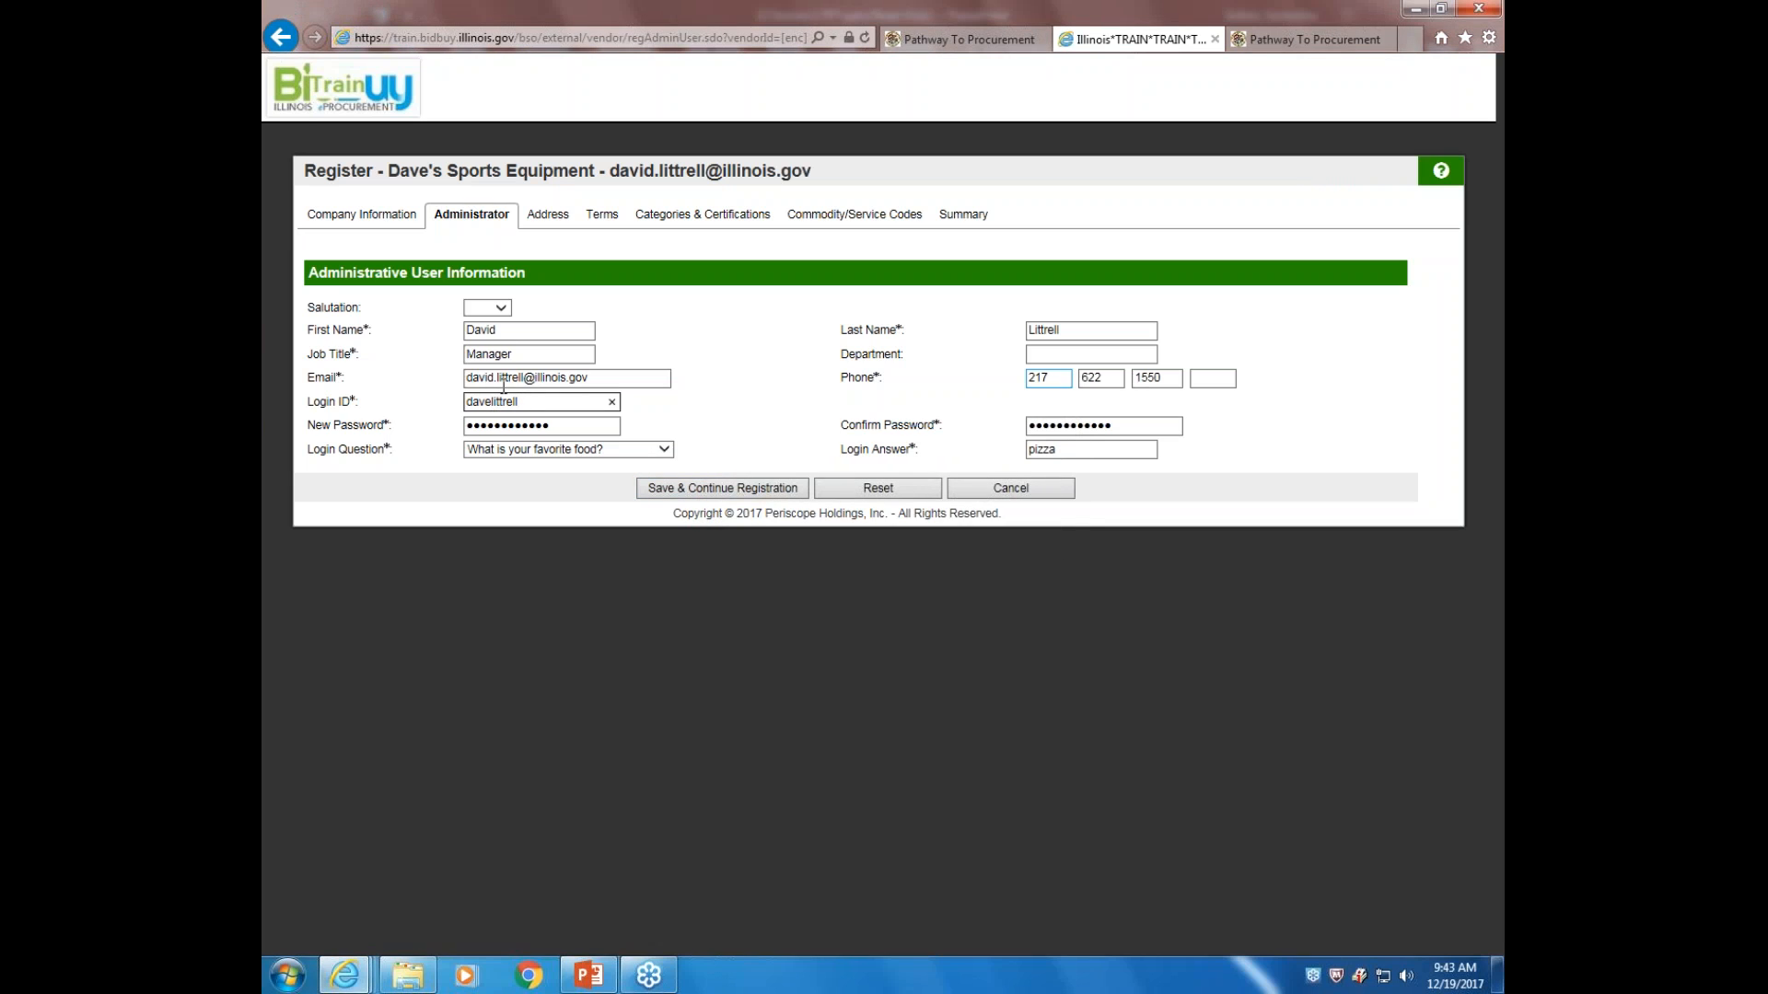
key("BackSpace")
type("id")
left_click(743, 490)
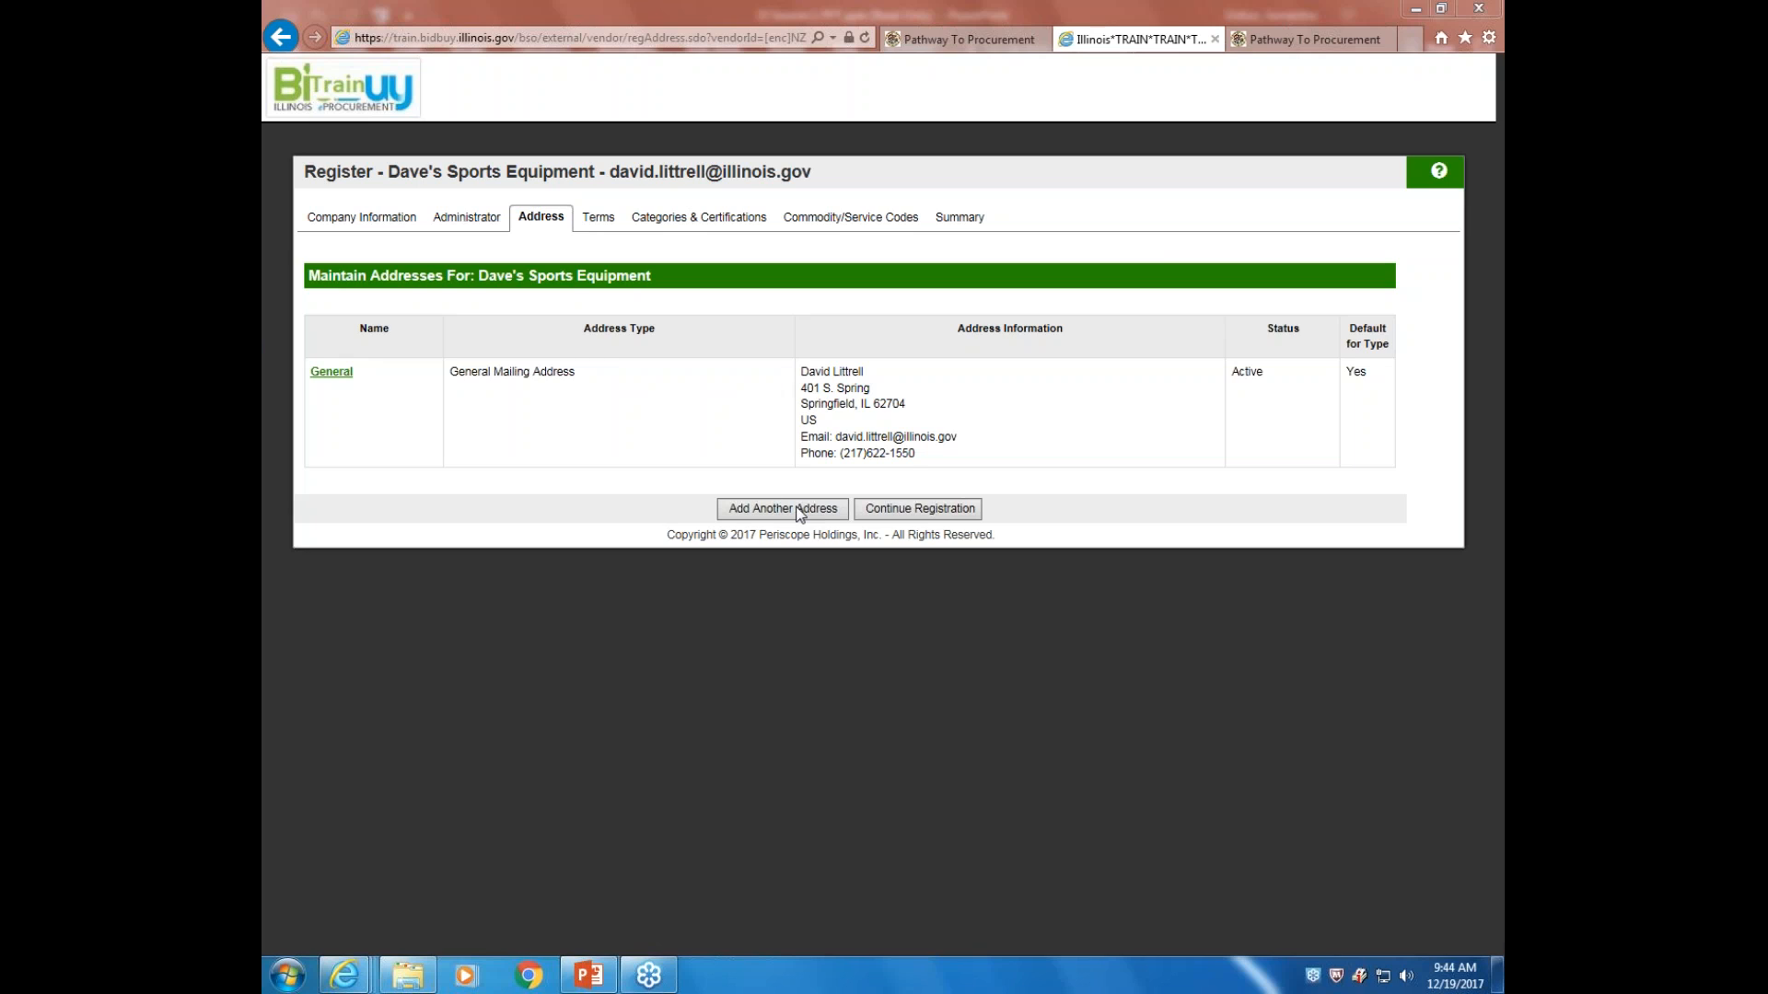
Accept the listed General Mailing Address and proceed to the Terms step
left_click(938, 510)
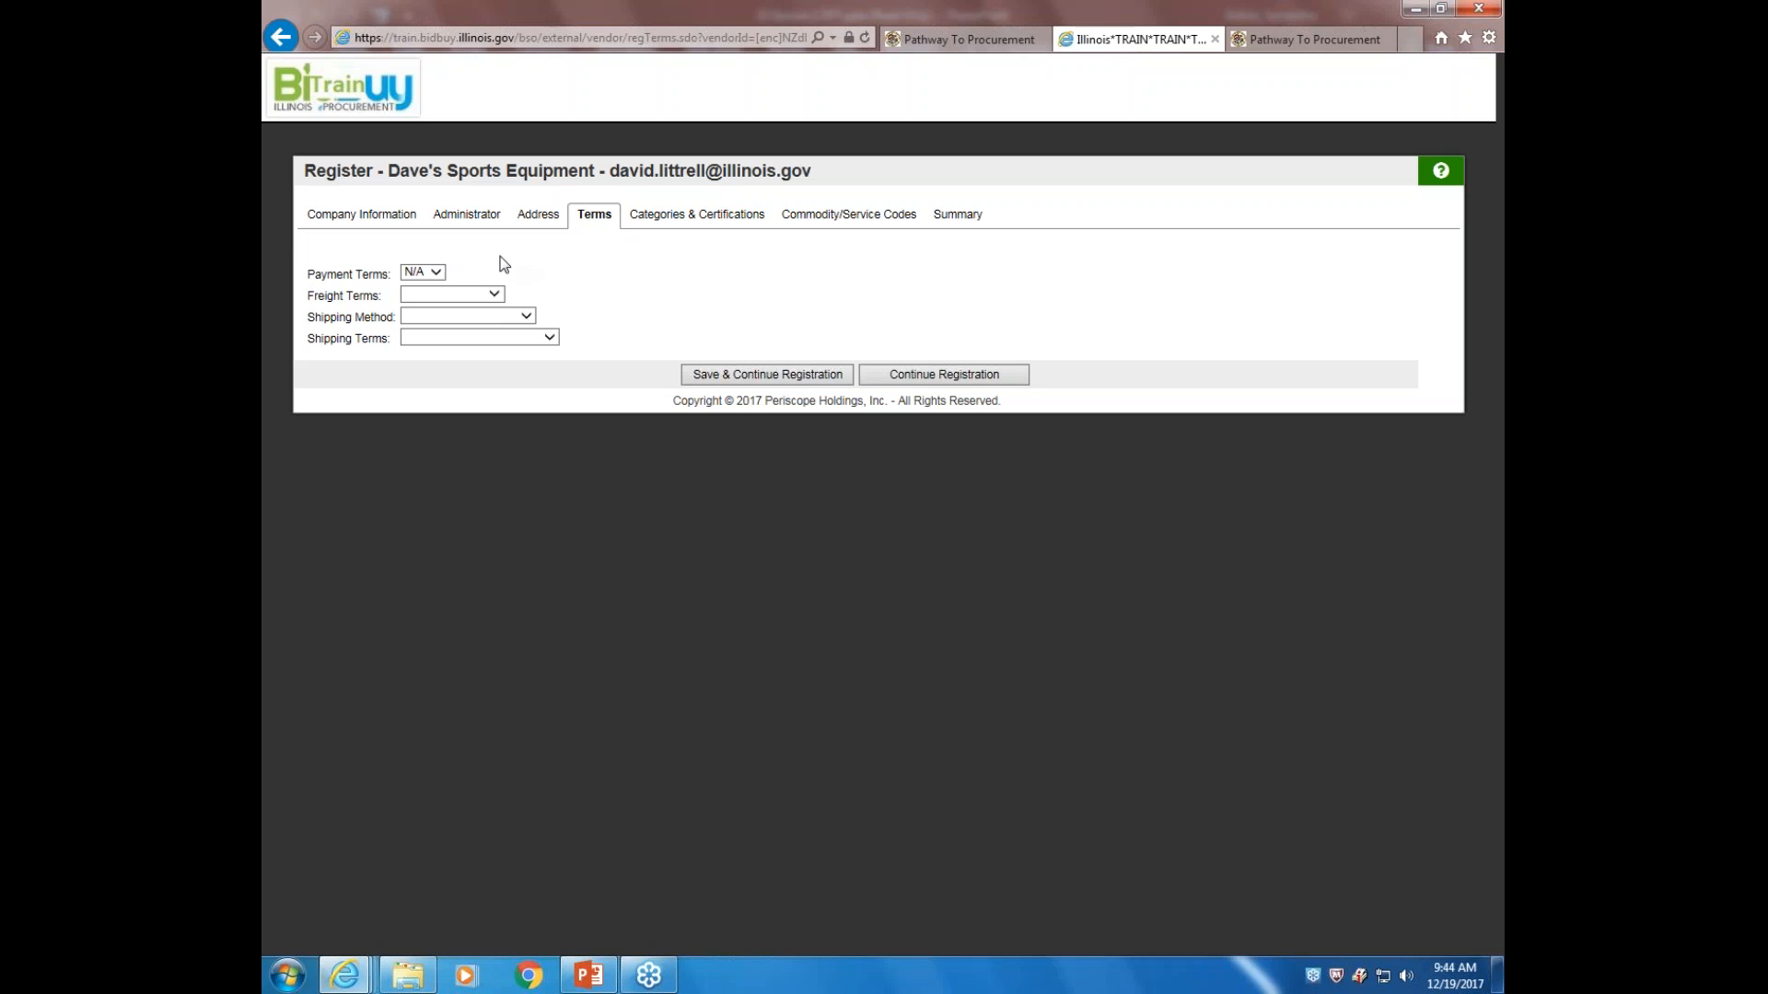
Set payment N/A, Freight Prepaid, Federal Express and See Inco Term Key on PO, then save
left_click(441, 276)
left_click(440, 276)
left_click(494, 294)
left_click(480, 307)
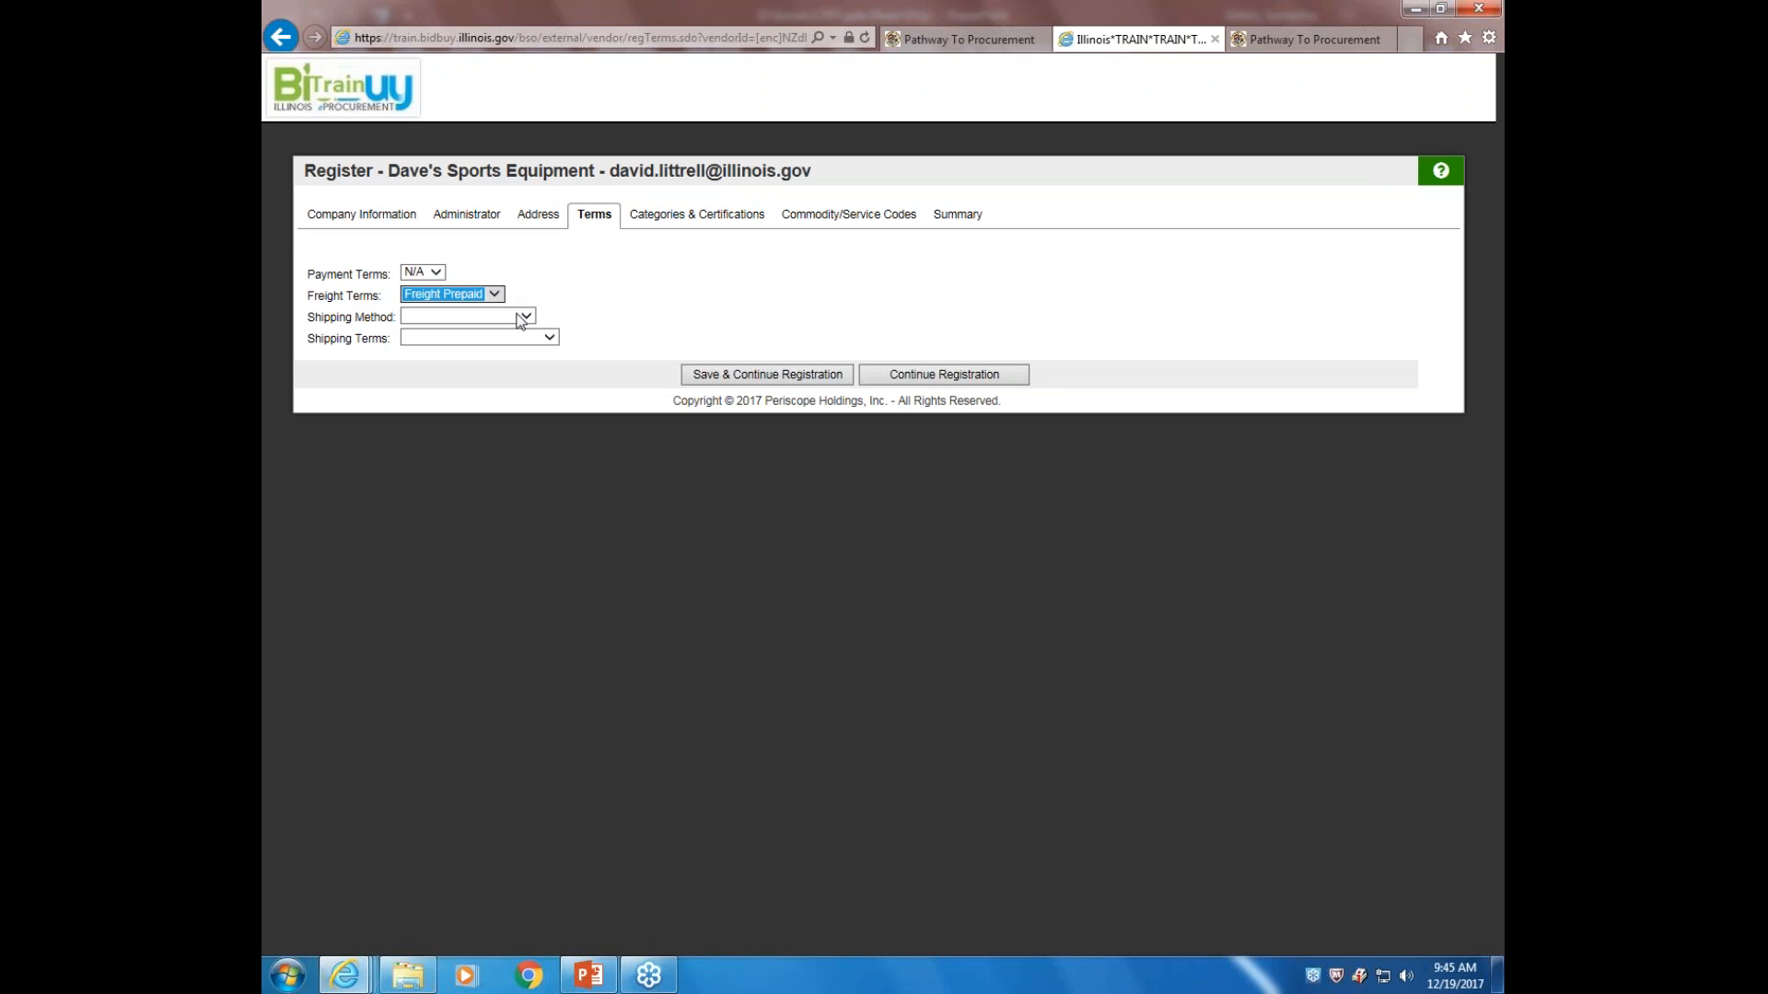
left_click(525, 317)
left_click(478, 342)
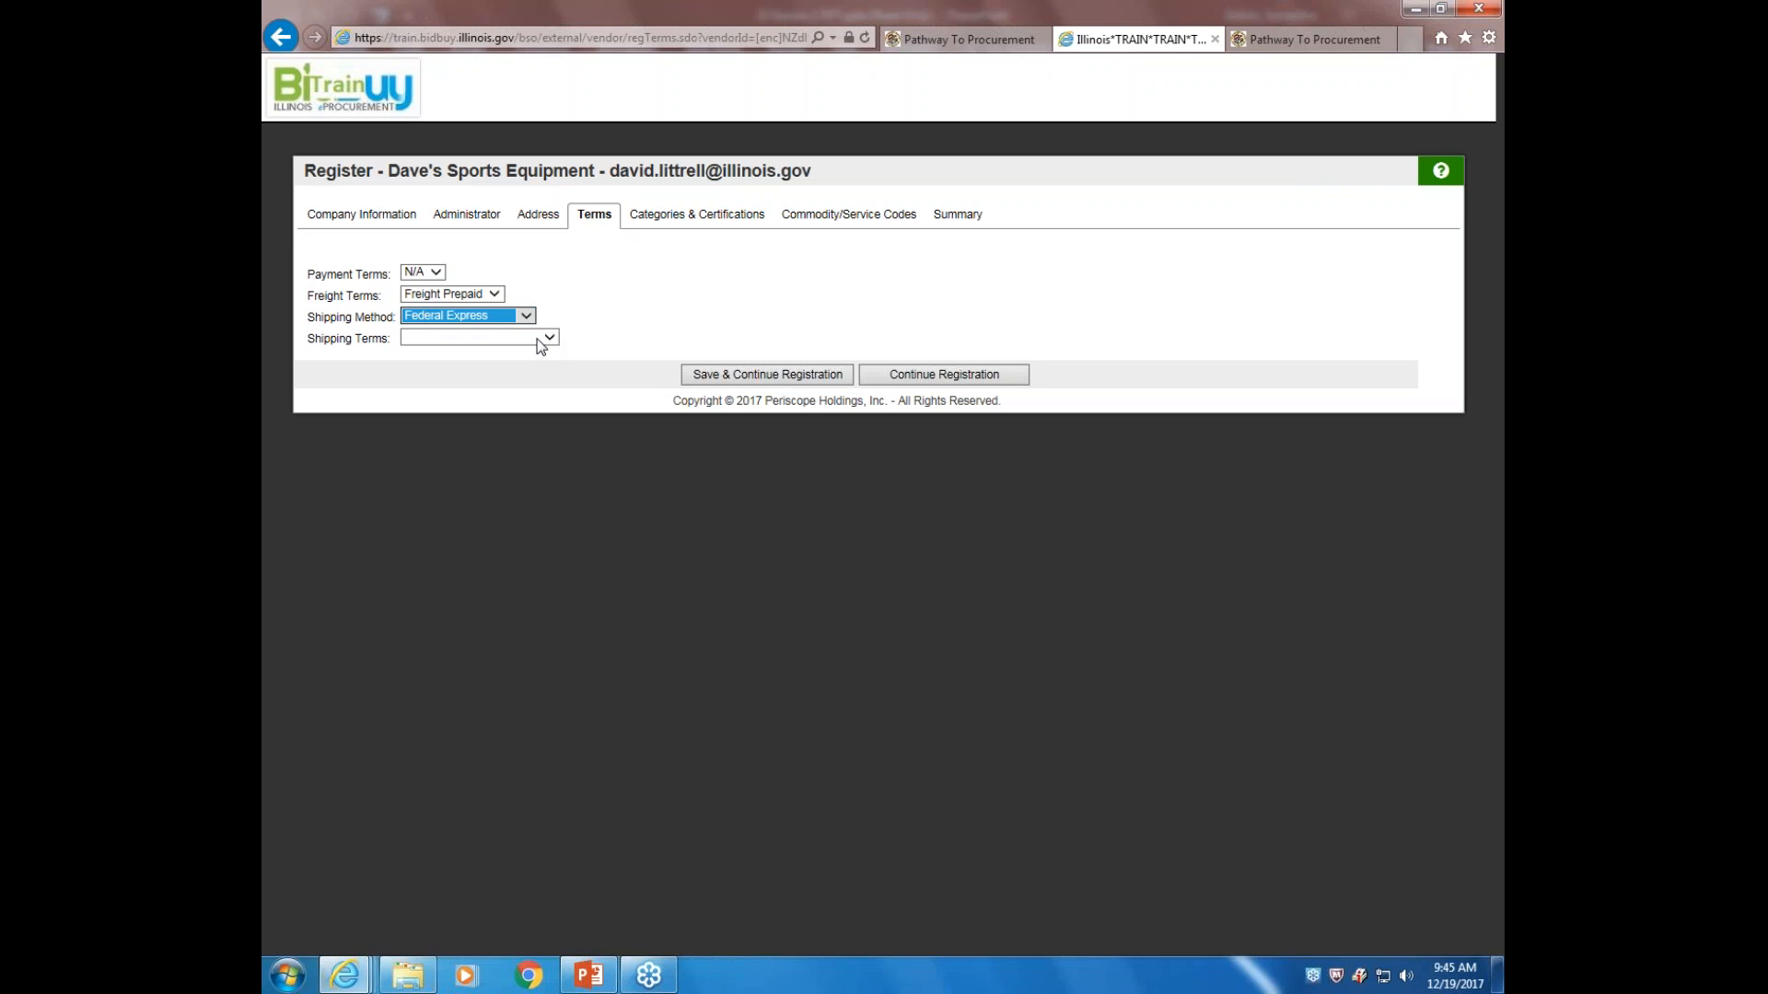
left_click(543, 339)
left_click(532, 352)
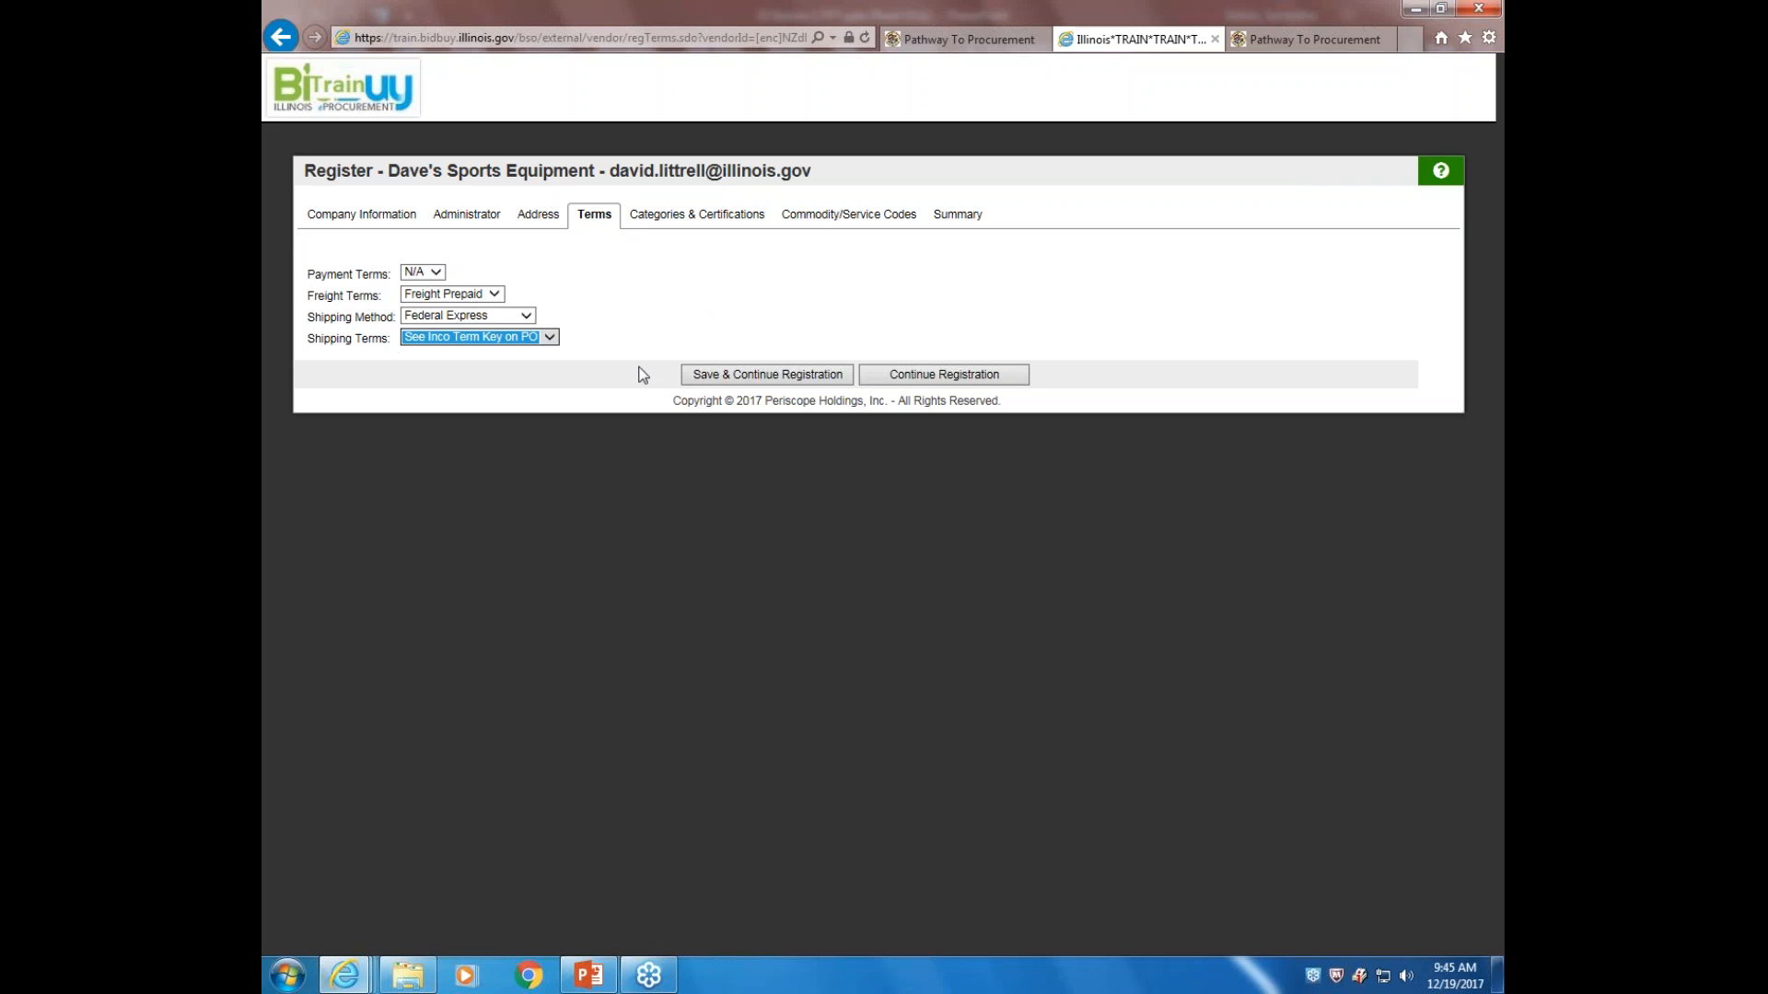
left_click(771, 375)
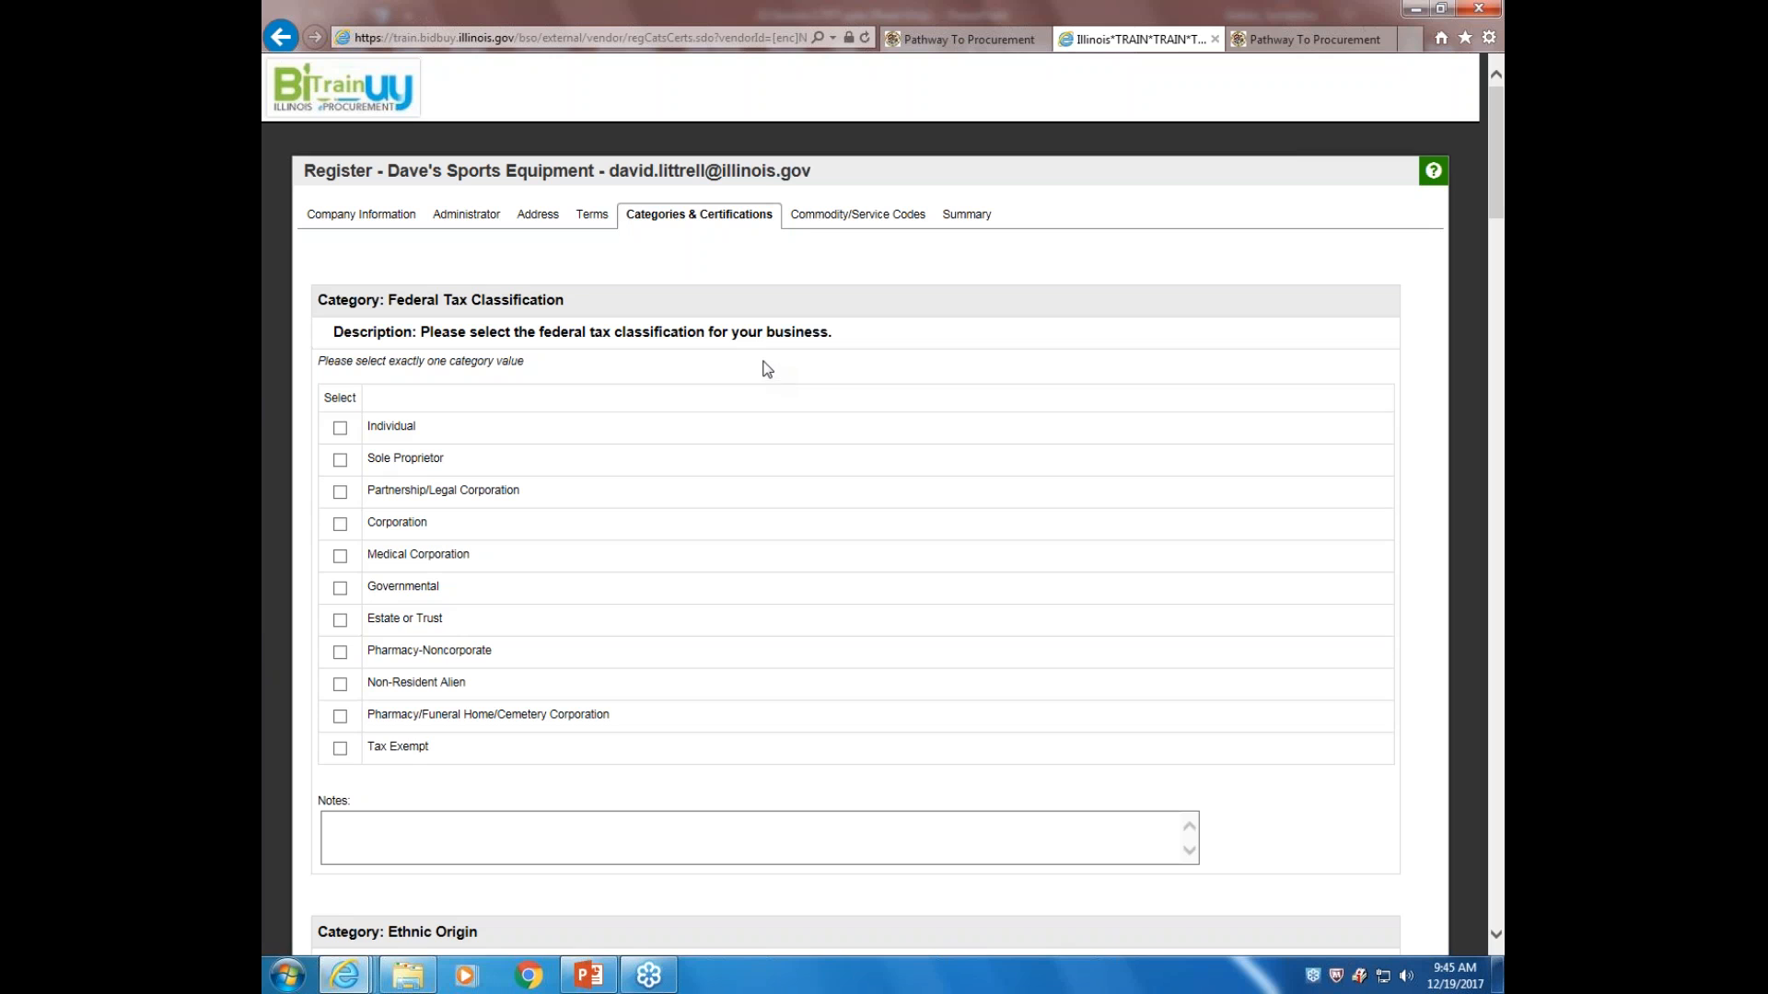
Tick Sole Proprietor as the business category
scroll(904, 410, "down", 3)
scroll(895, 396, "up", 3)
left_click(340, 460)
Tick the certification that the information provided is accurate and true
scroll(1095, 465, "down", 2)
scroll(1128, 497, "down", 4)
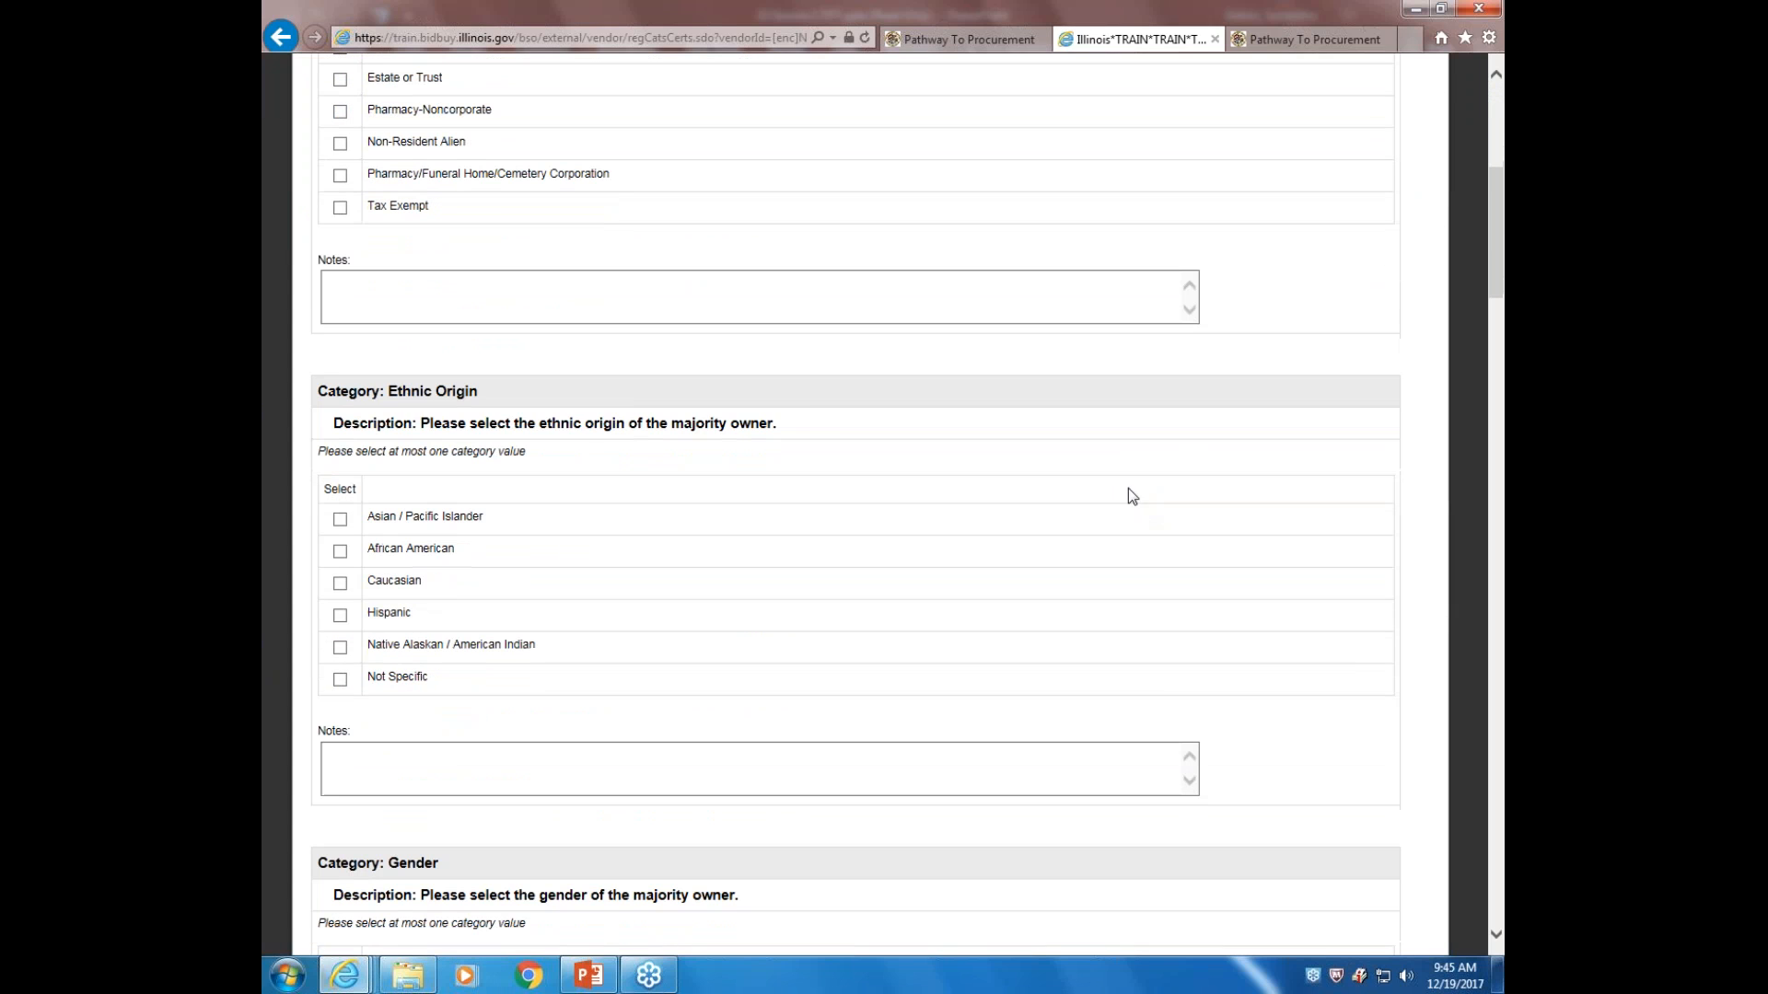
scroll(1095, 582, "down", 4)
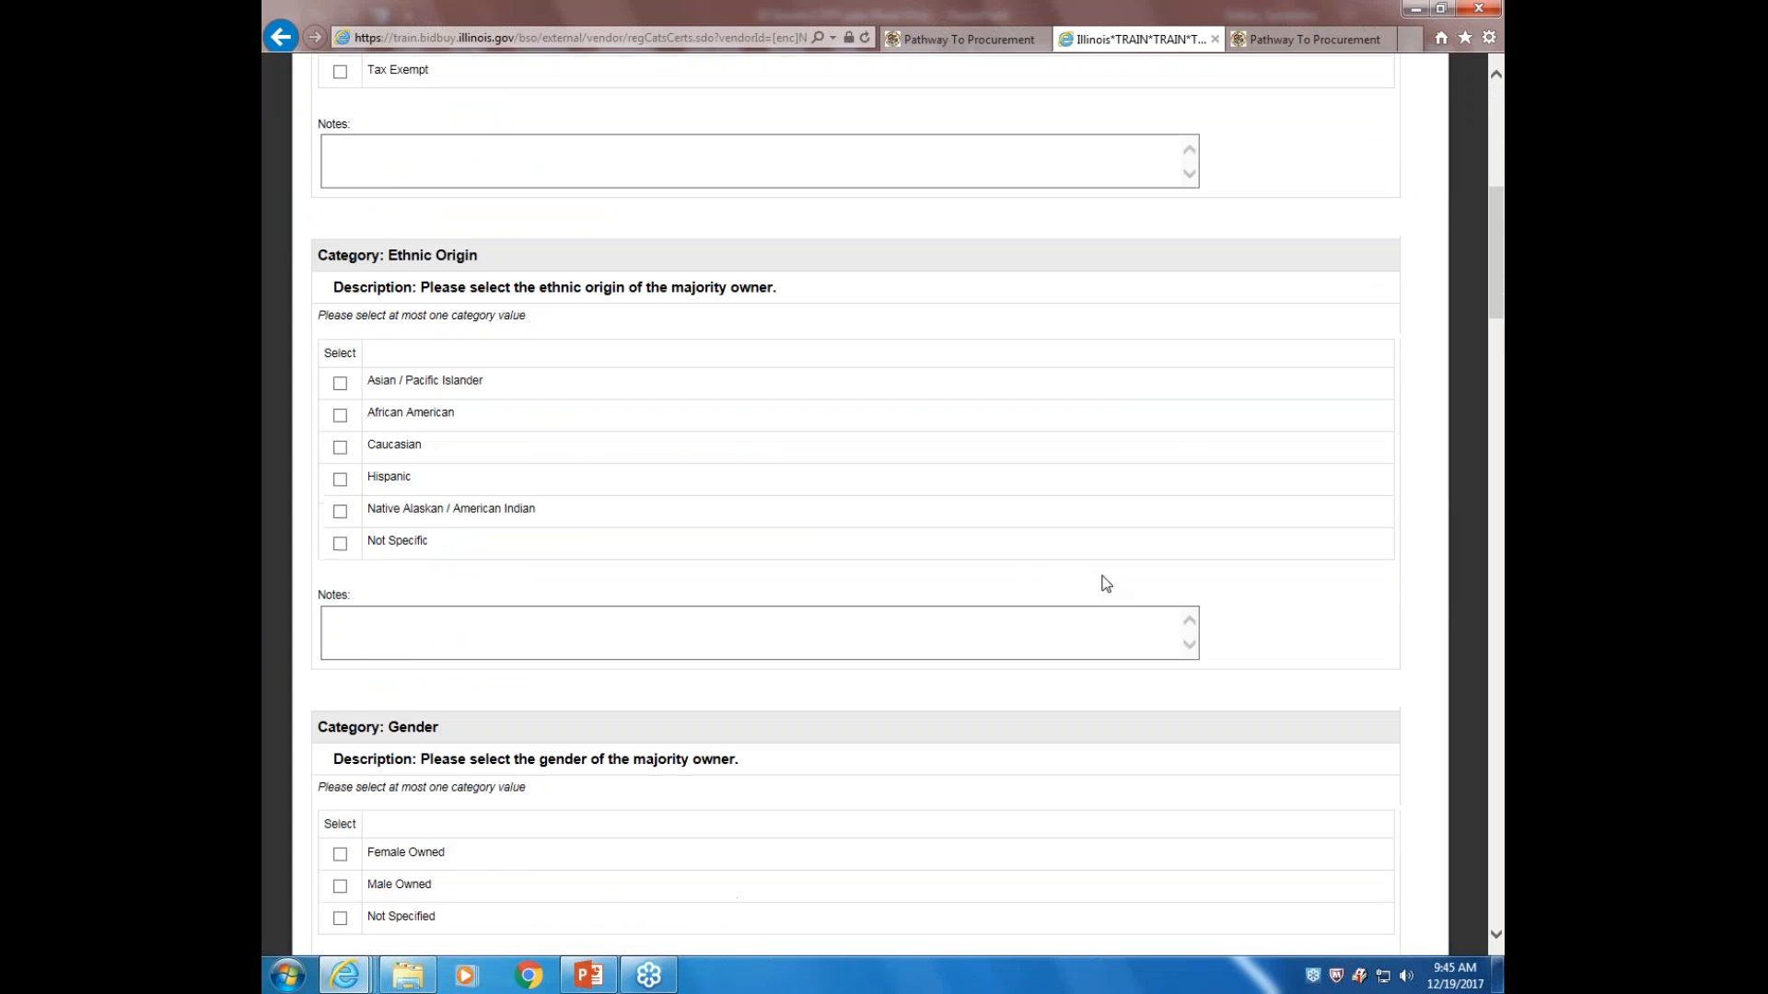
scroll(1129, 571, "down", 4)
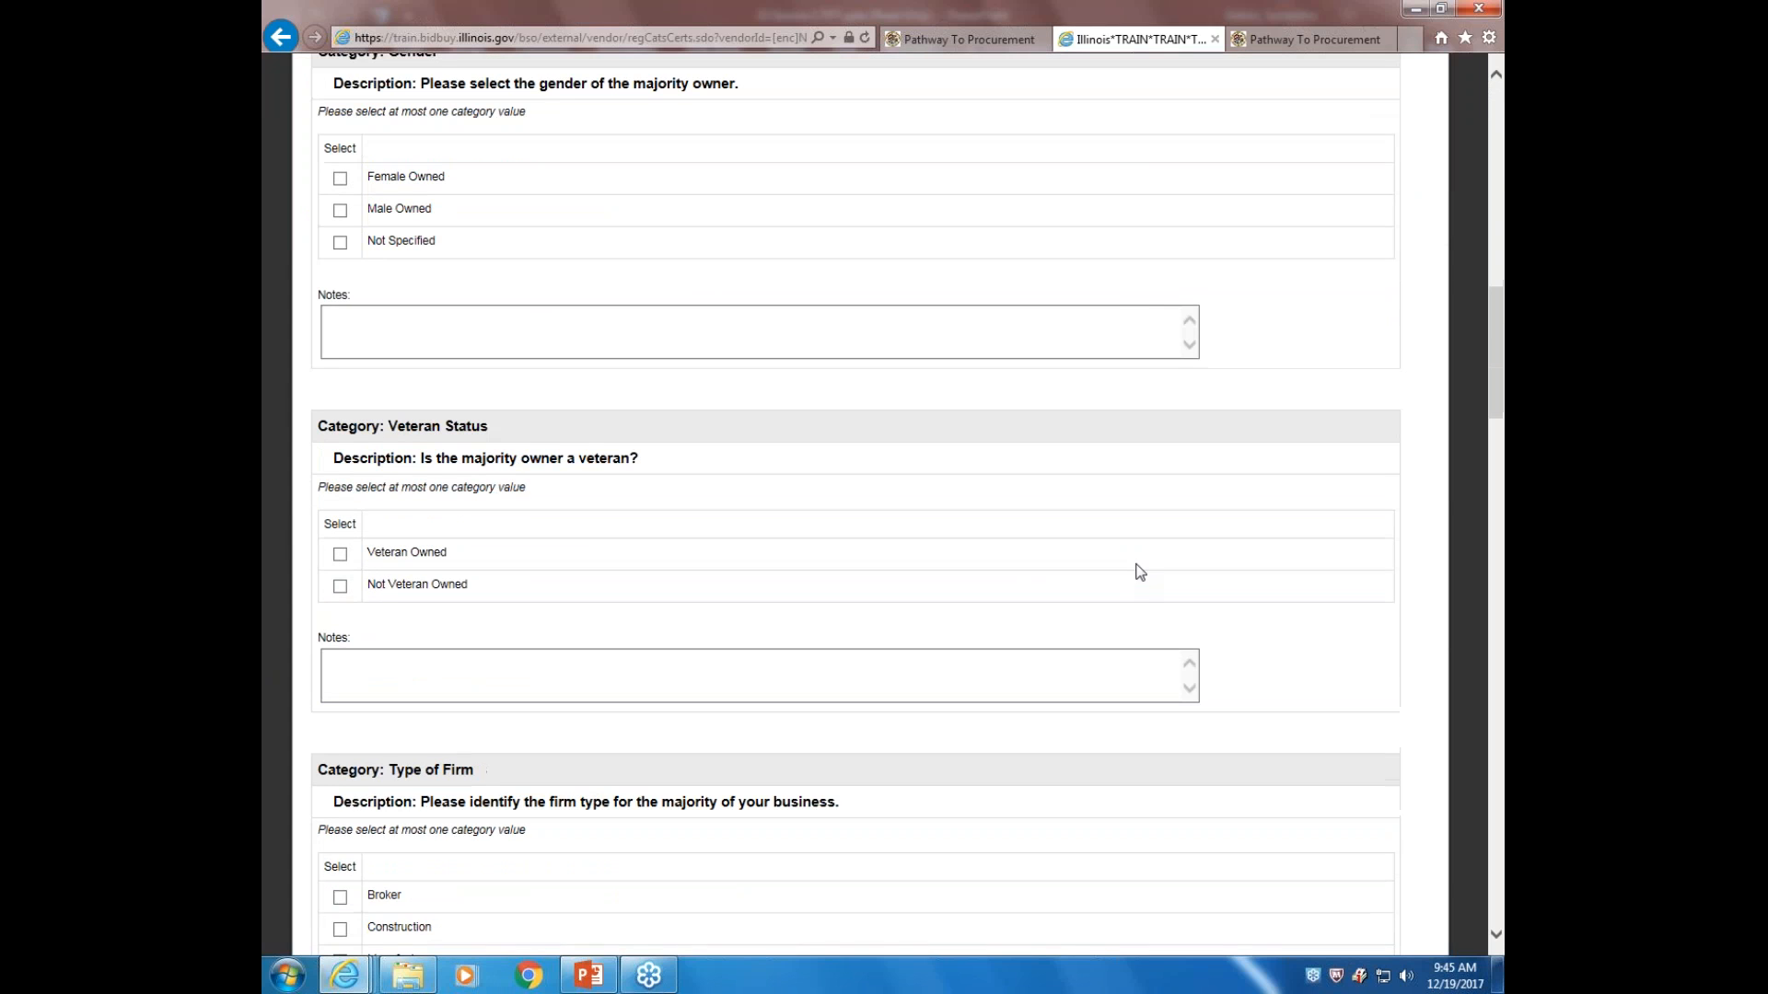
scroll(1140, 568, "down", 3)
scroll(1149, 561, "down", 2)
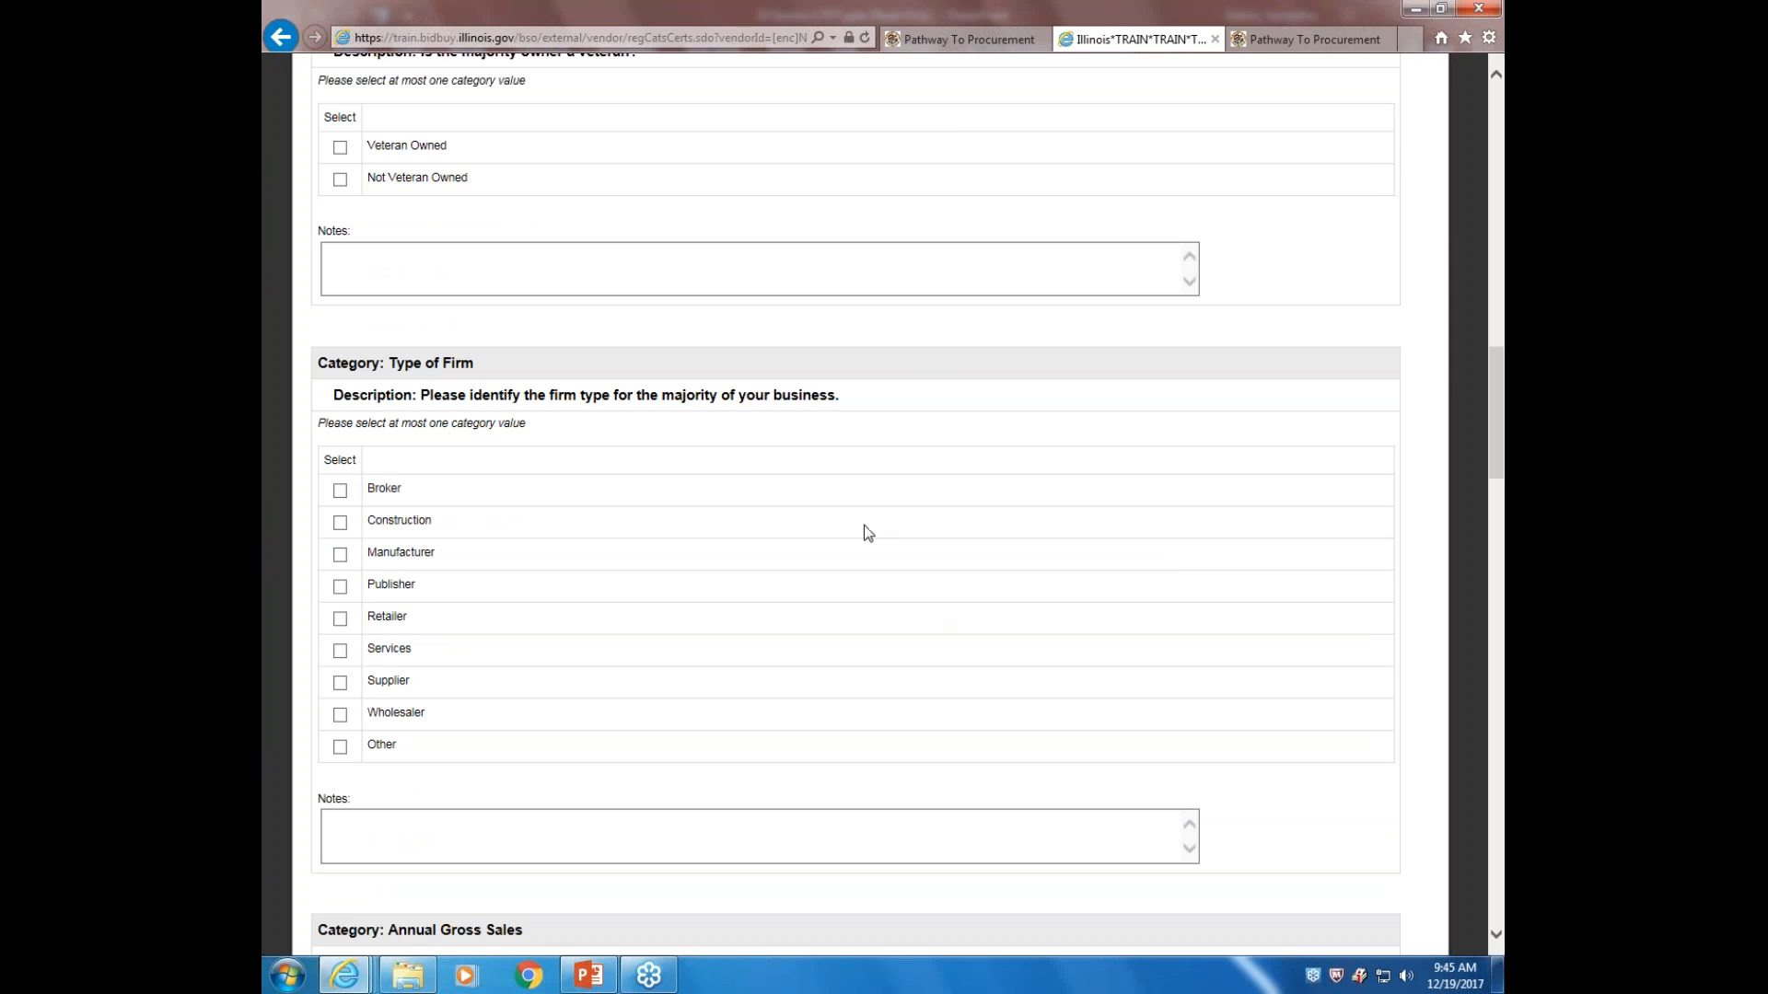
scroll(1013, 506, "down", 4)
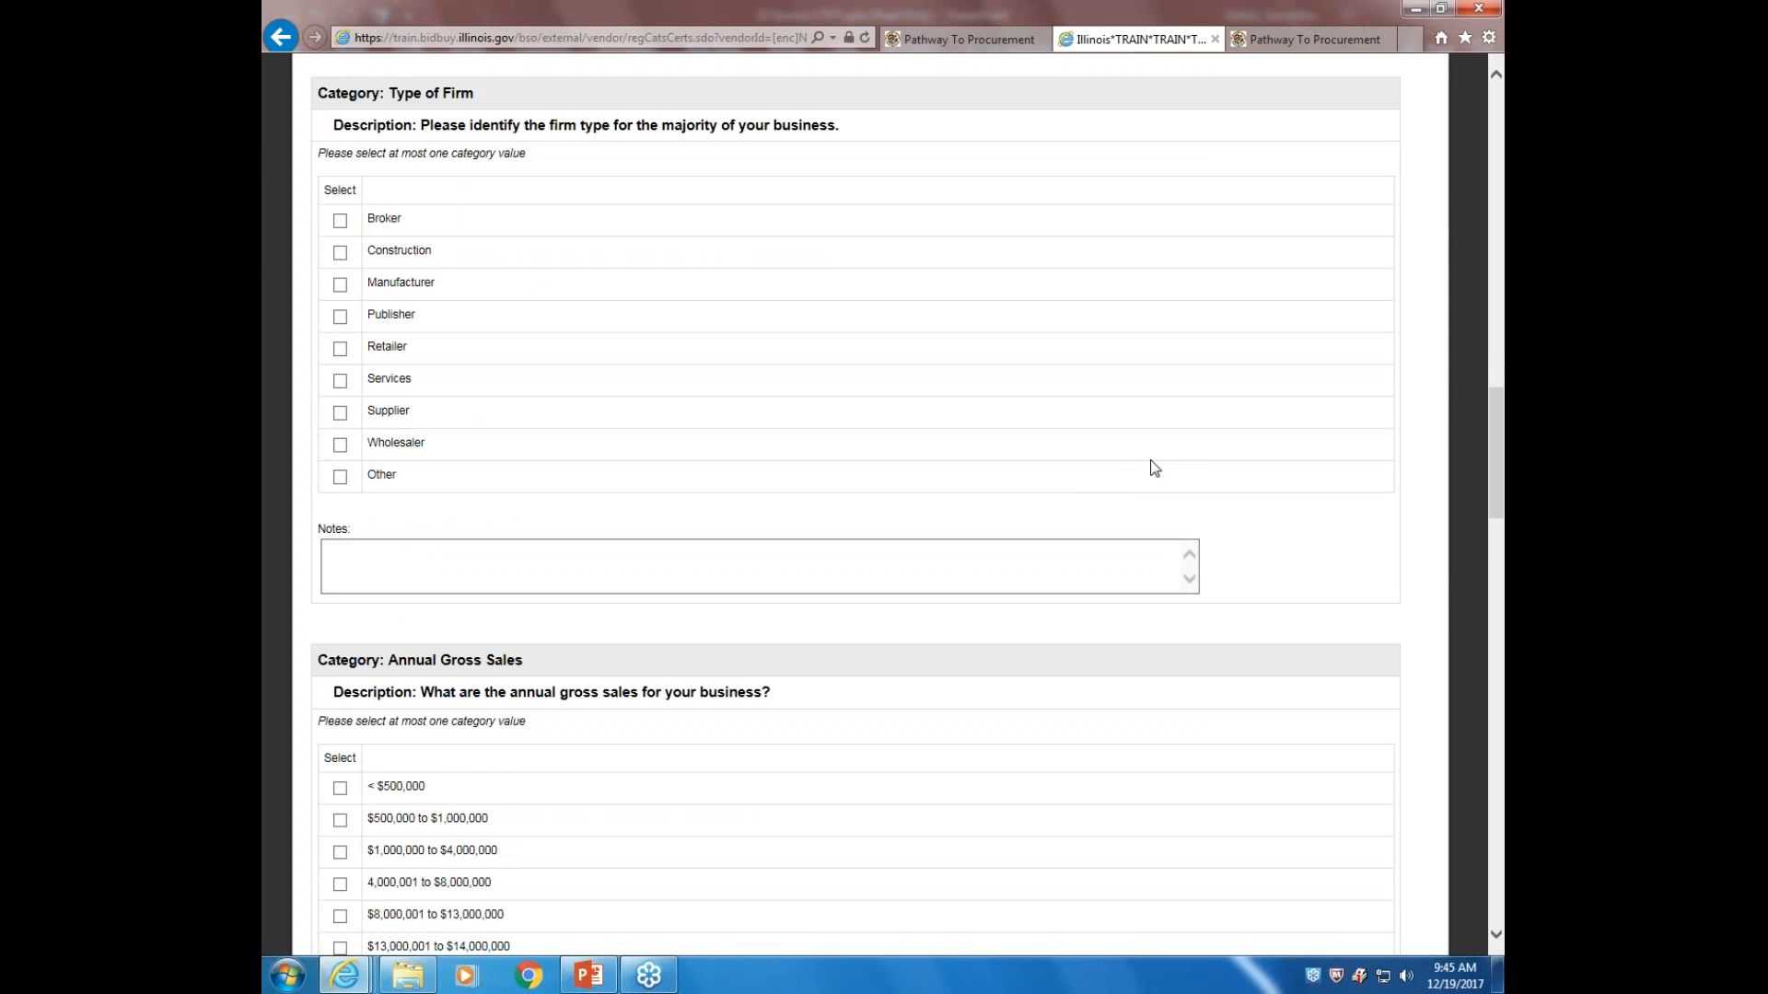
scroll(1152, 466, "down", 3)
scroll(1156, 468, "down", 6)
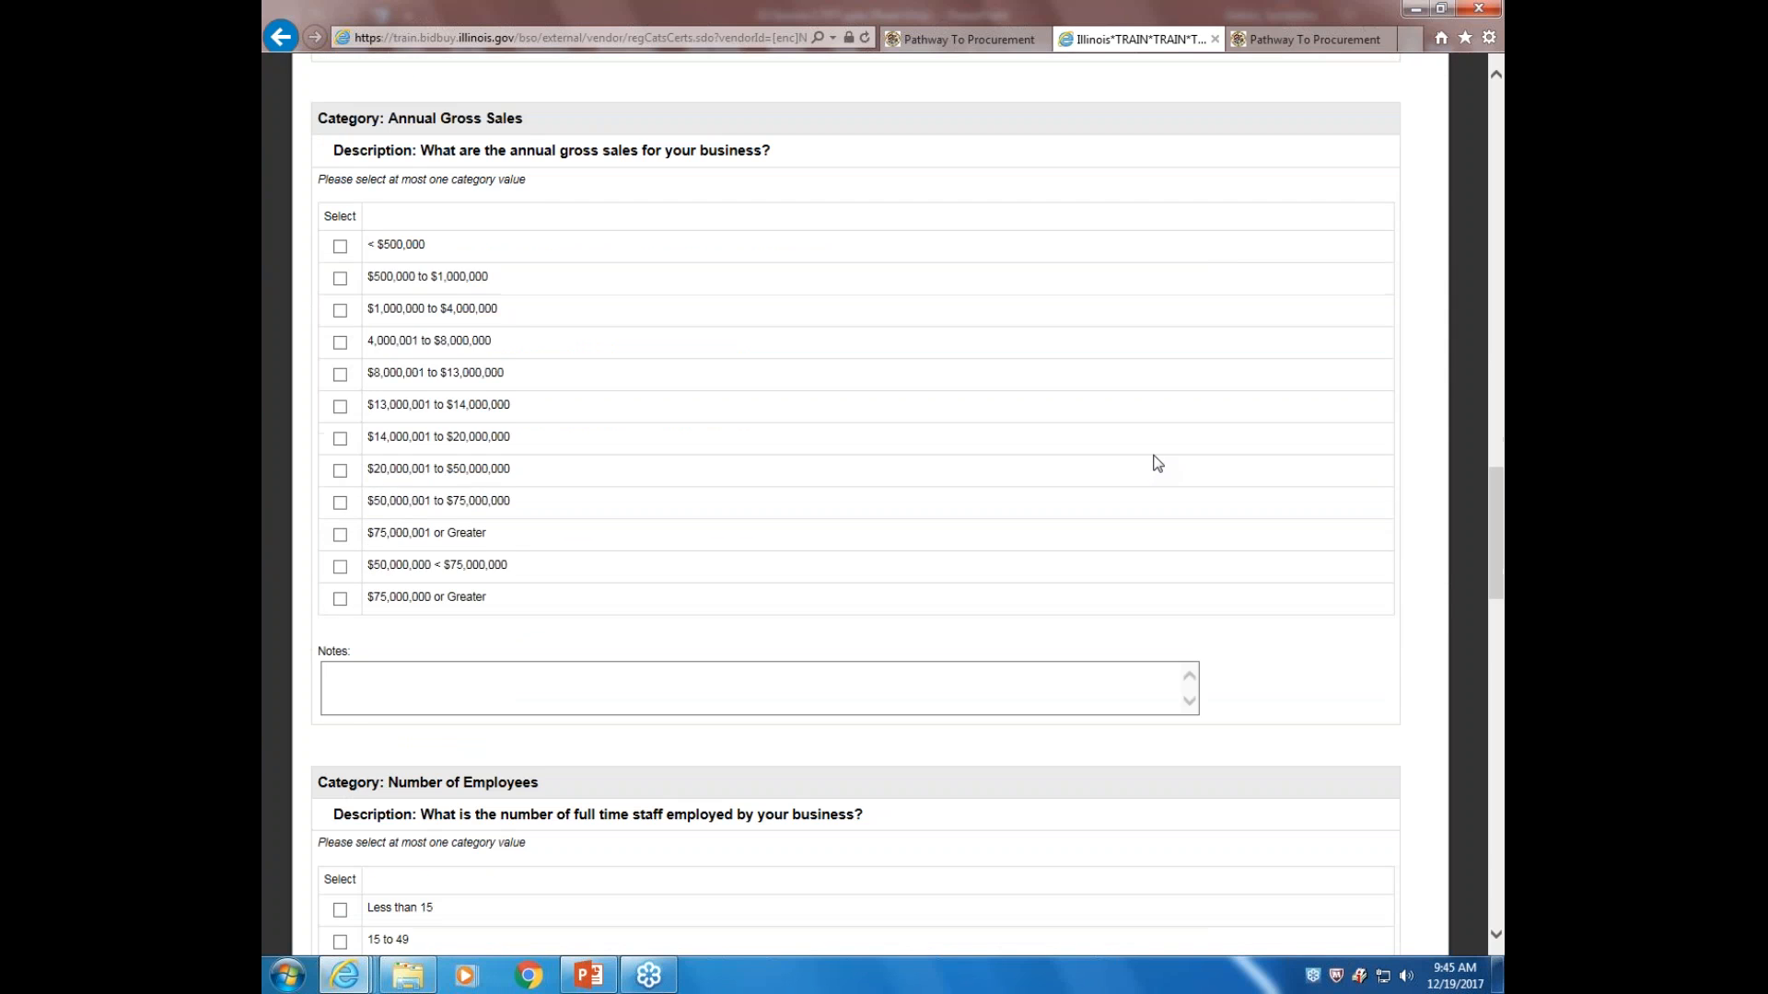
scroll(1157, 463, "down", 2)
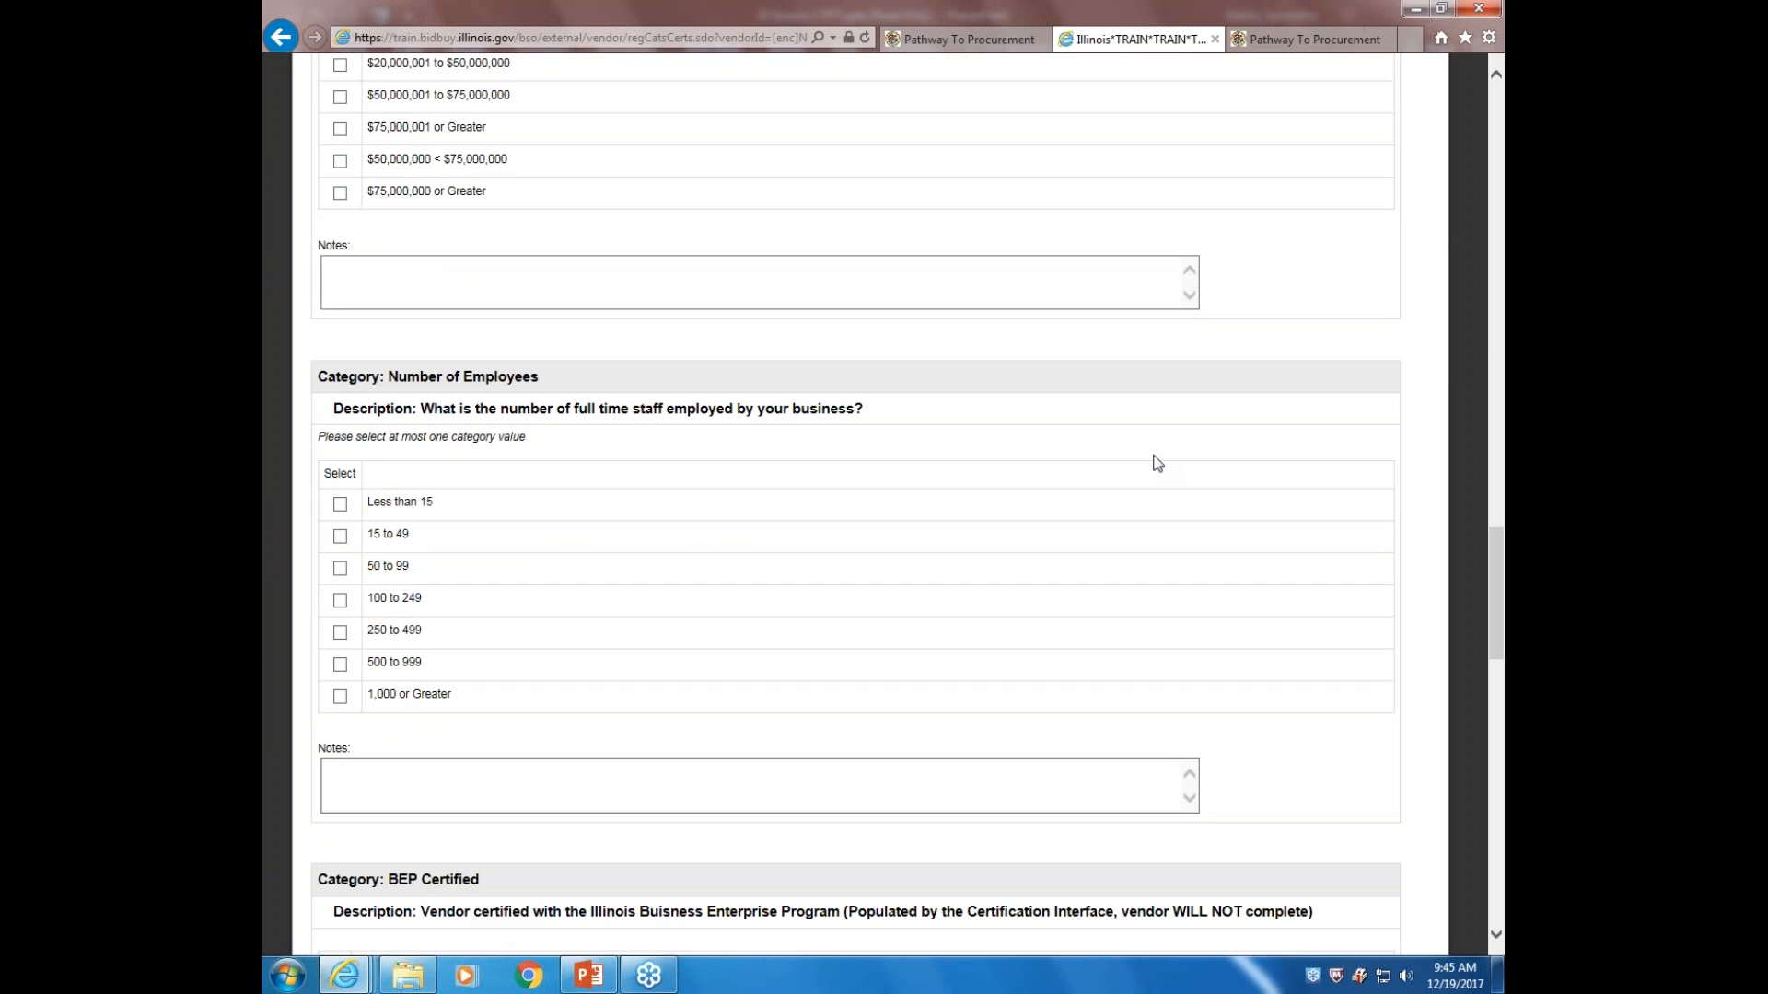
scroll(1157, 463, "down", 4)
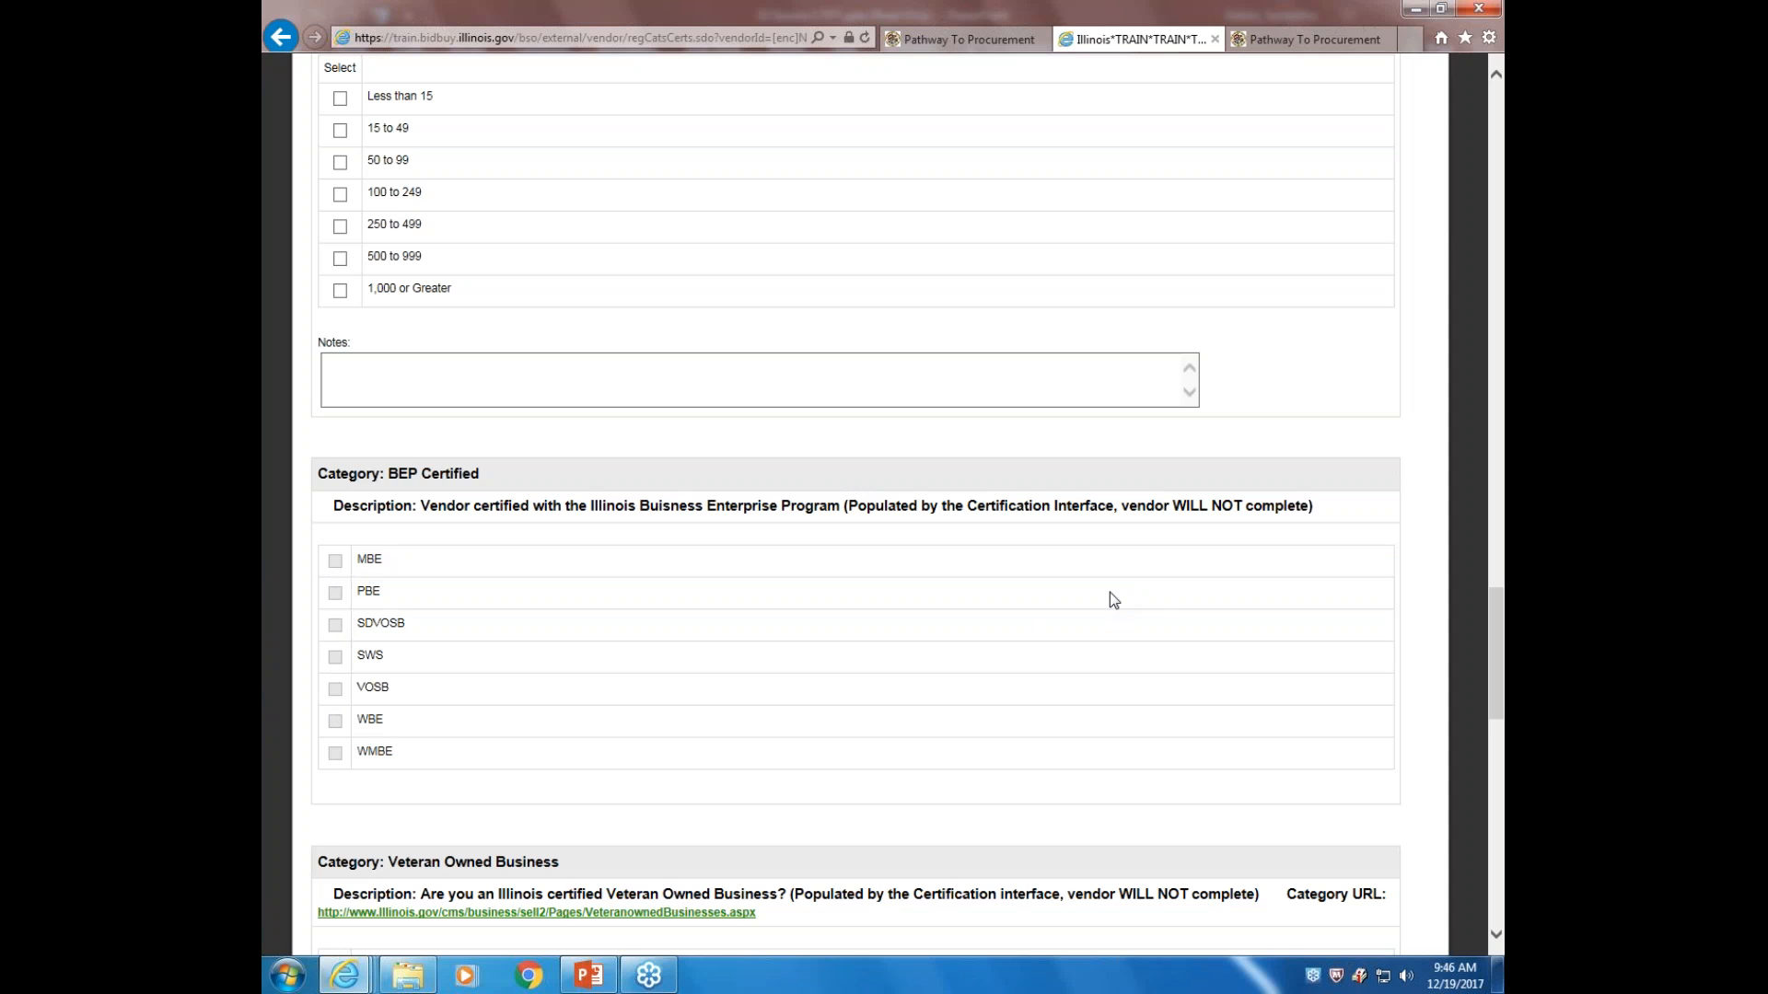
scroll(1113, 594, "down", 3)
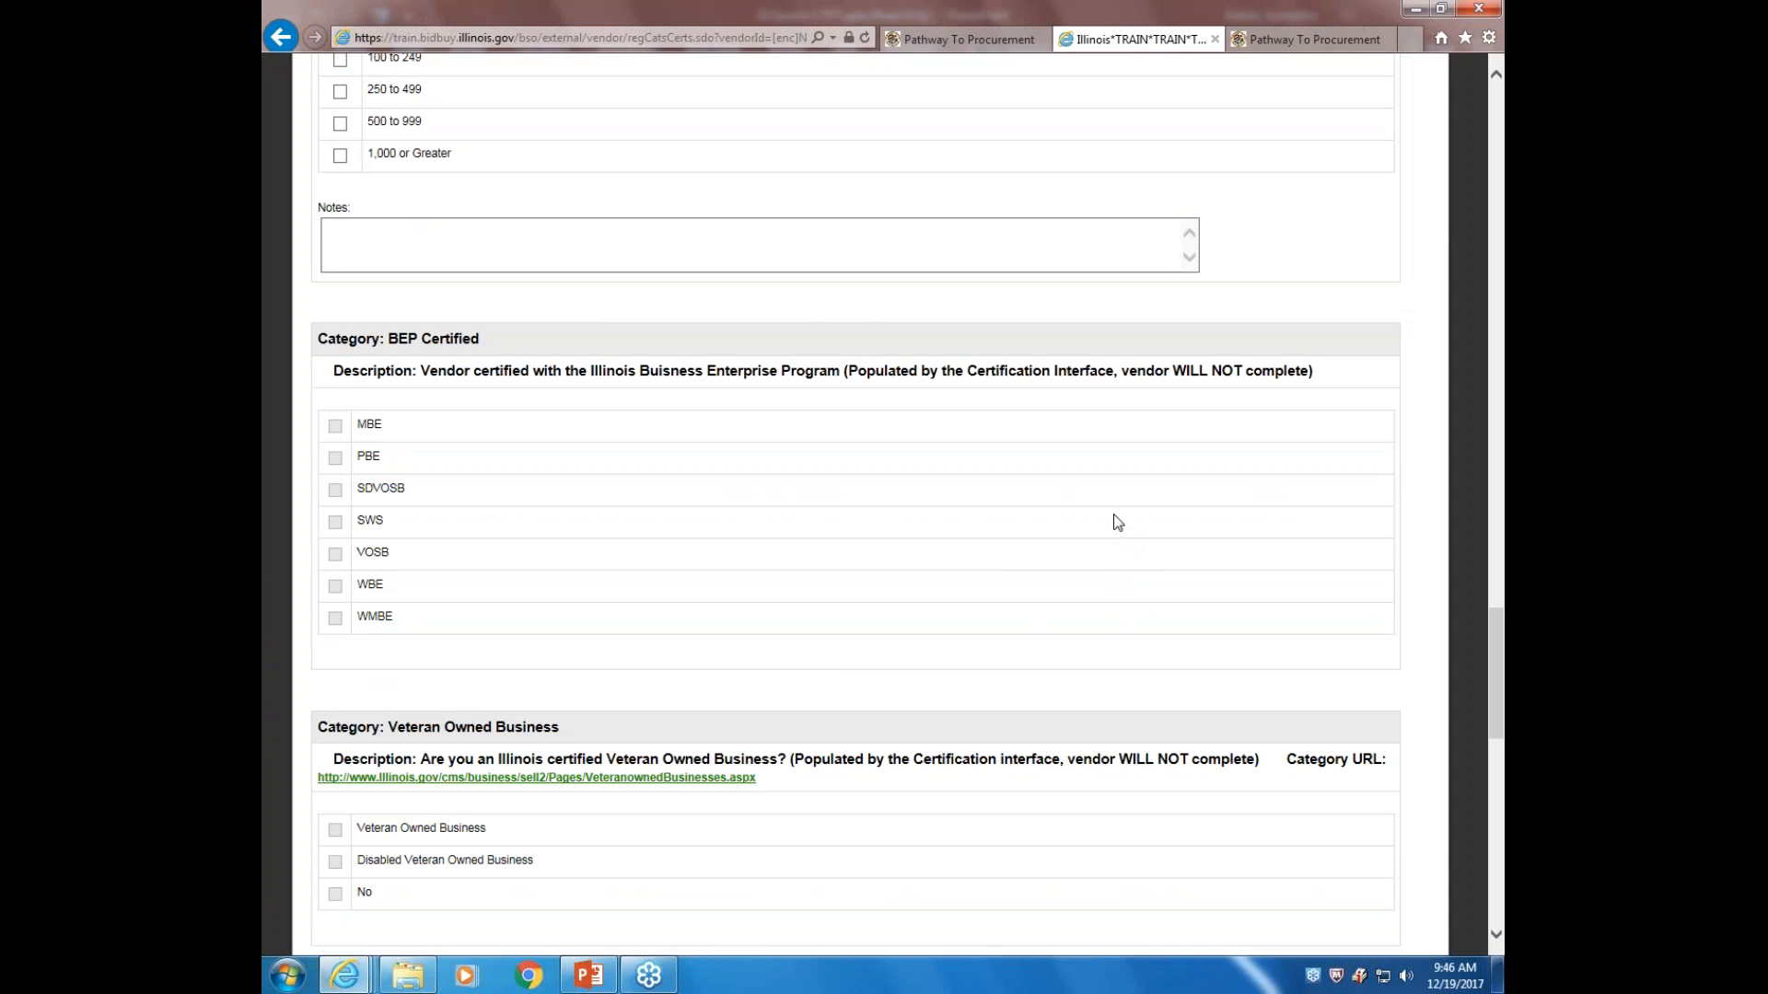
scroll(1115, 522, "down", 3)
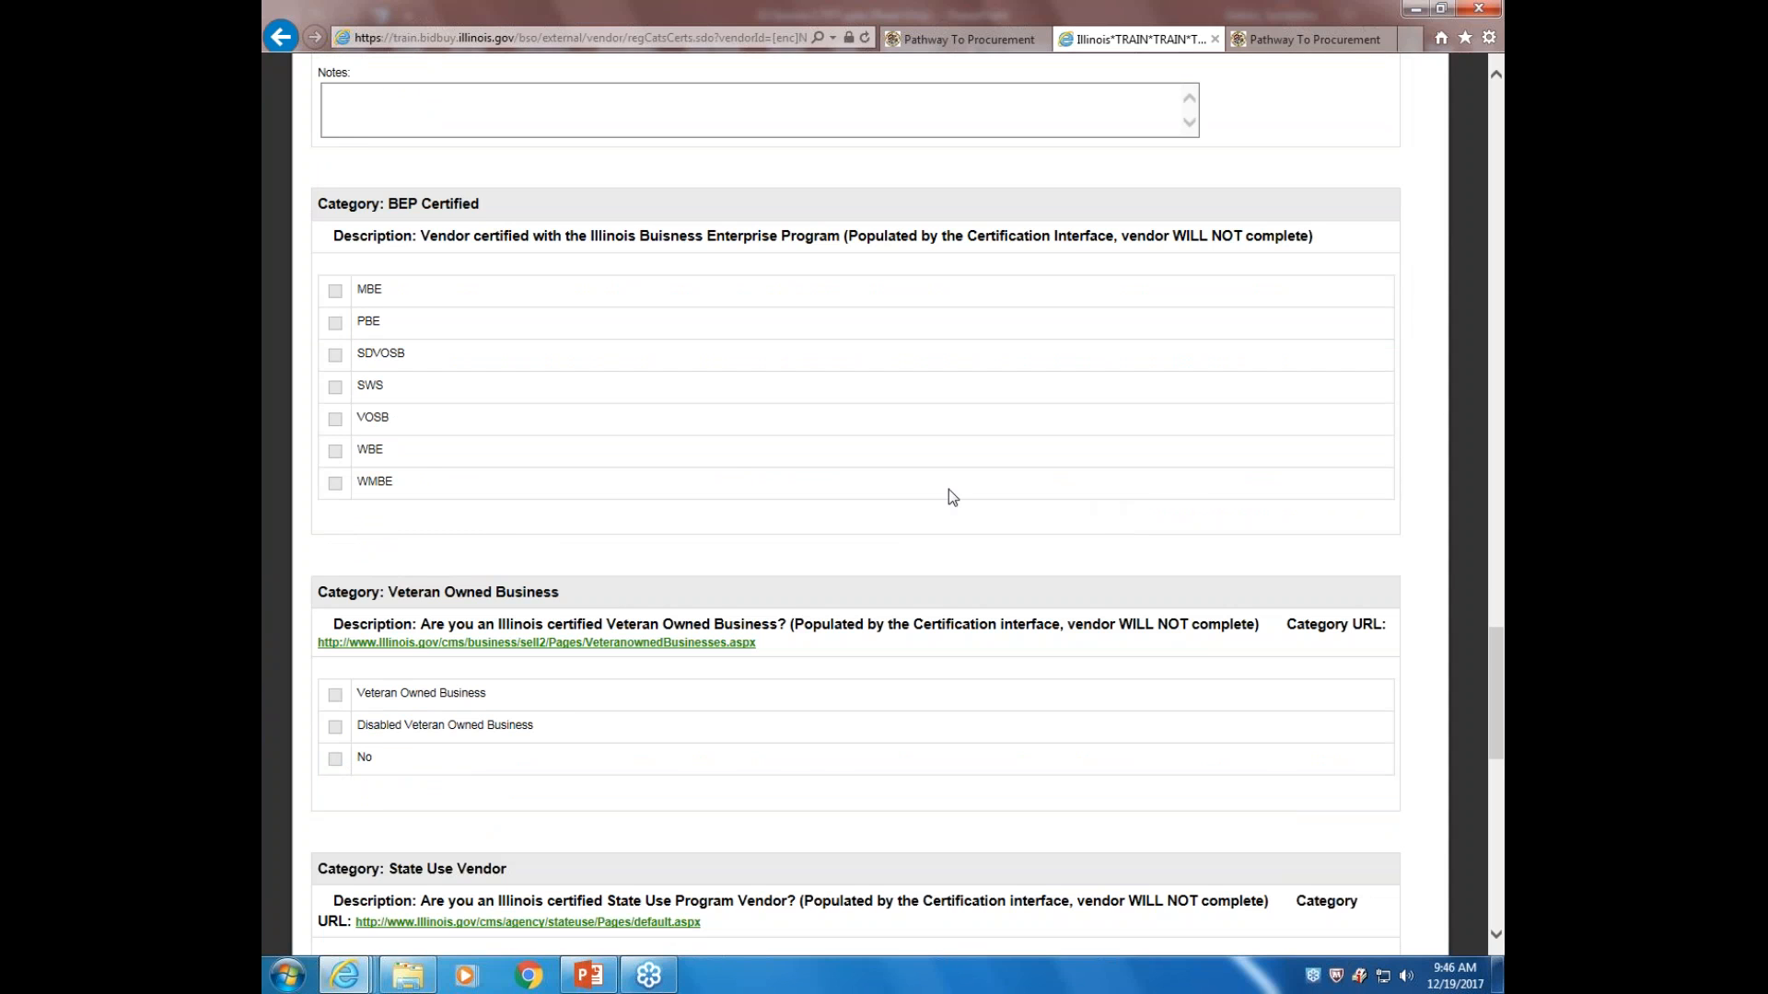
scroll(949, 493, "down", 6)
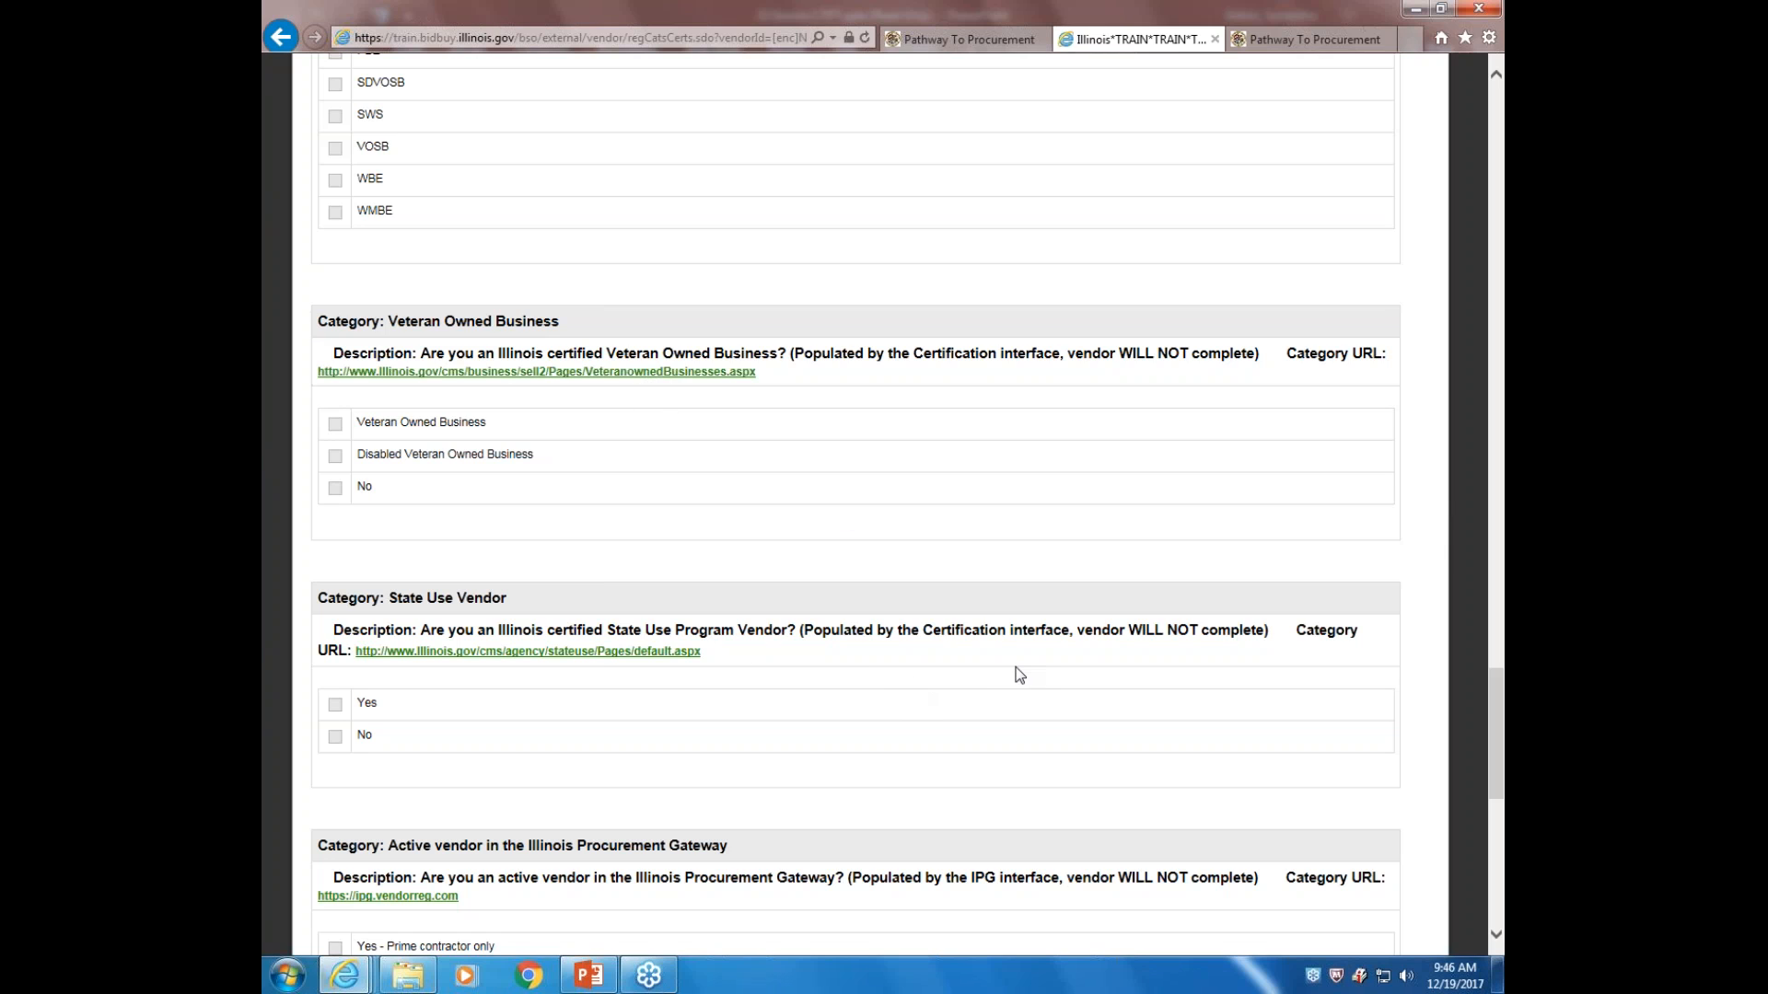
scroll(1019, 668, "down", 9)
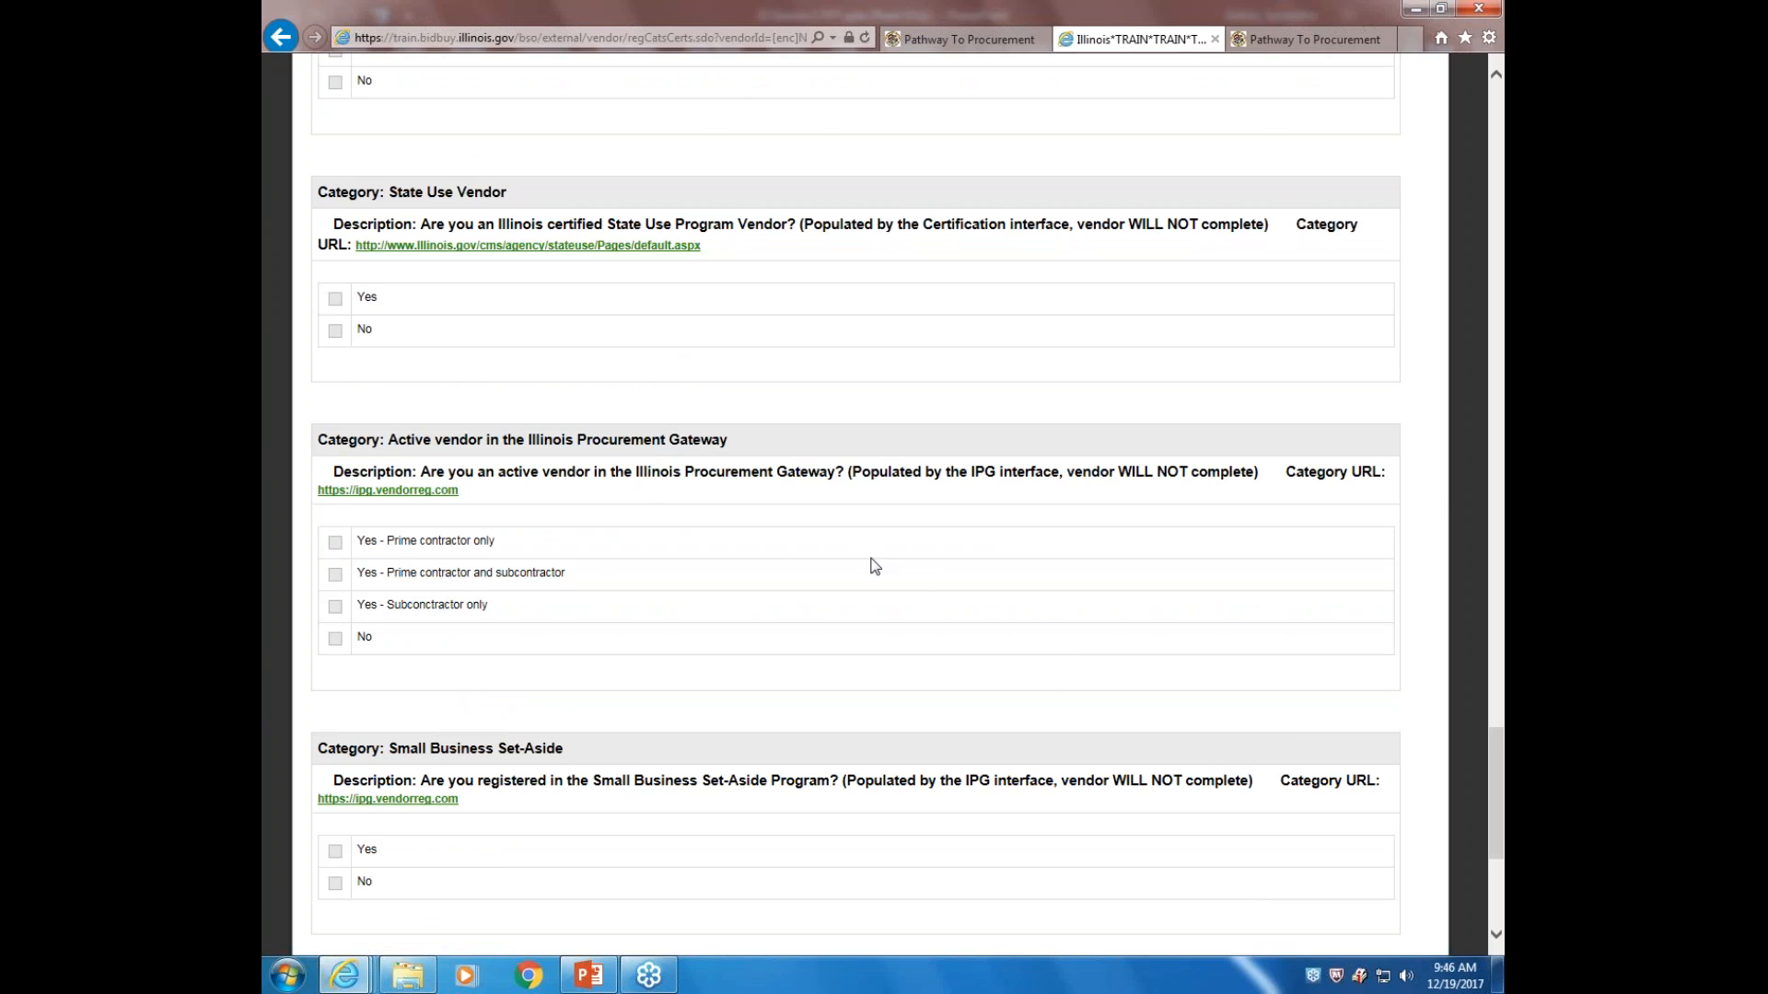
scroll(875, 565, "down", 6)
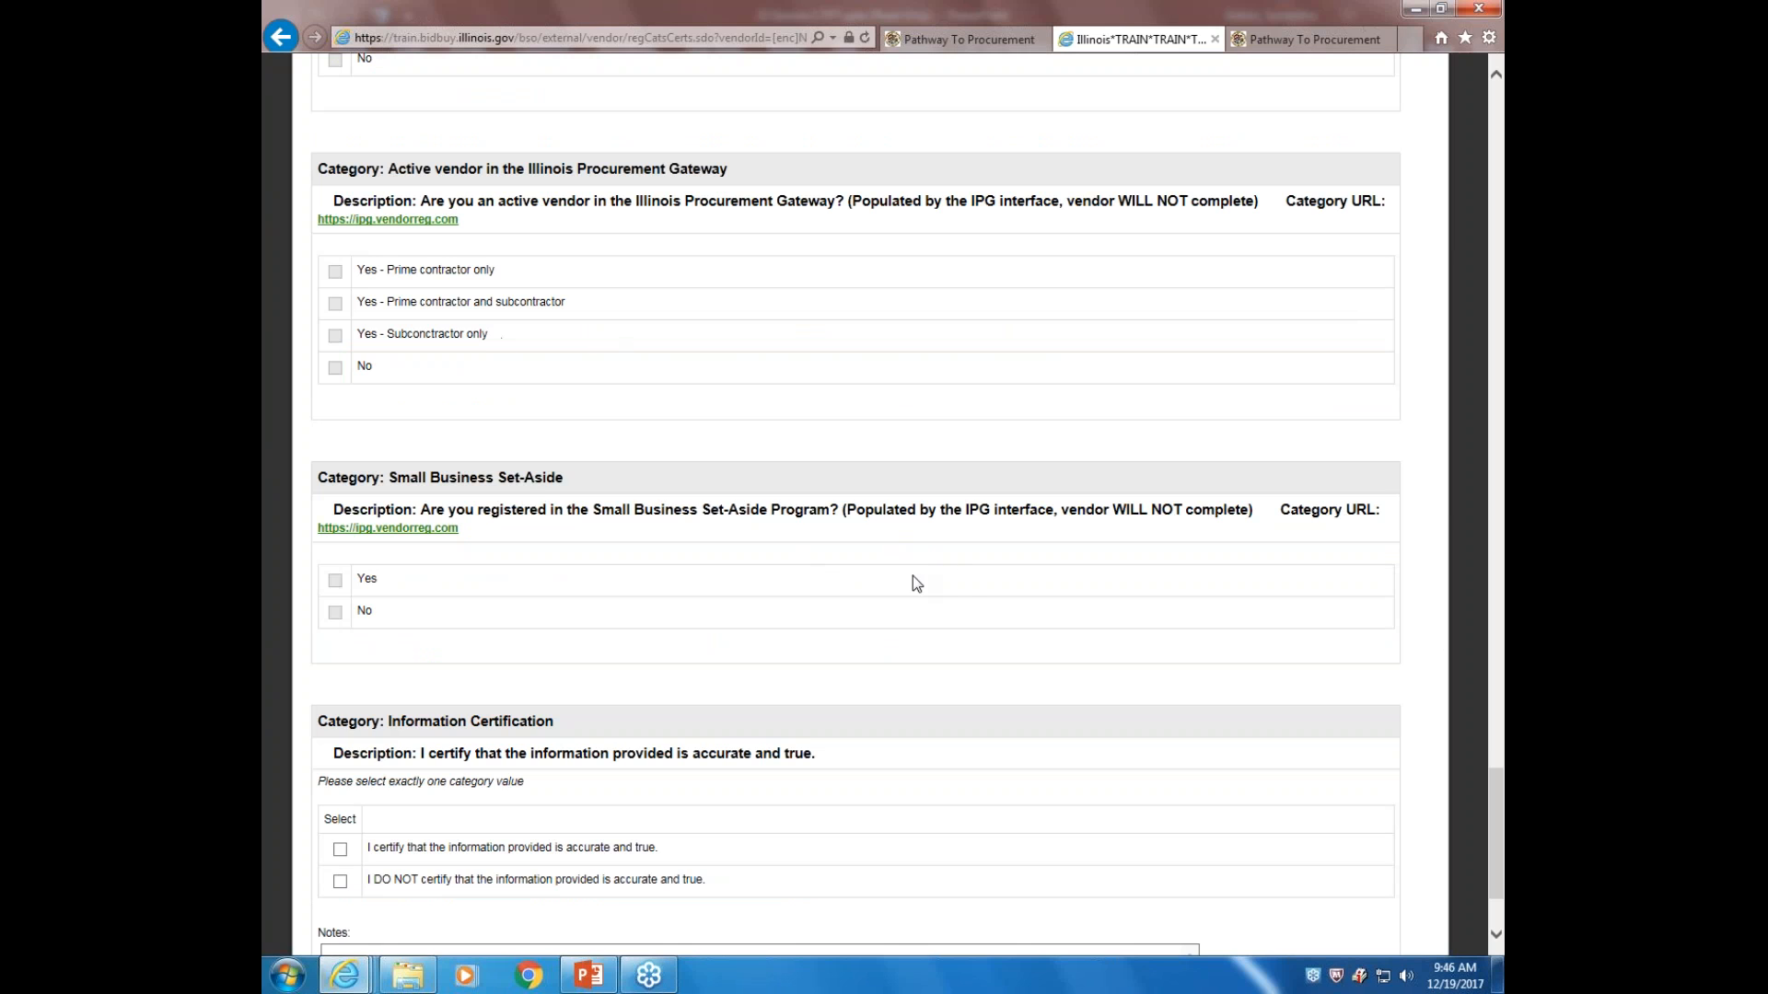
scroll(916, 582, "down", 4)
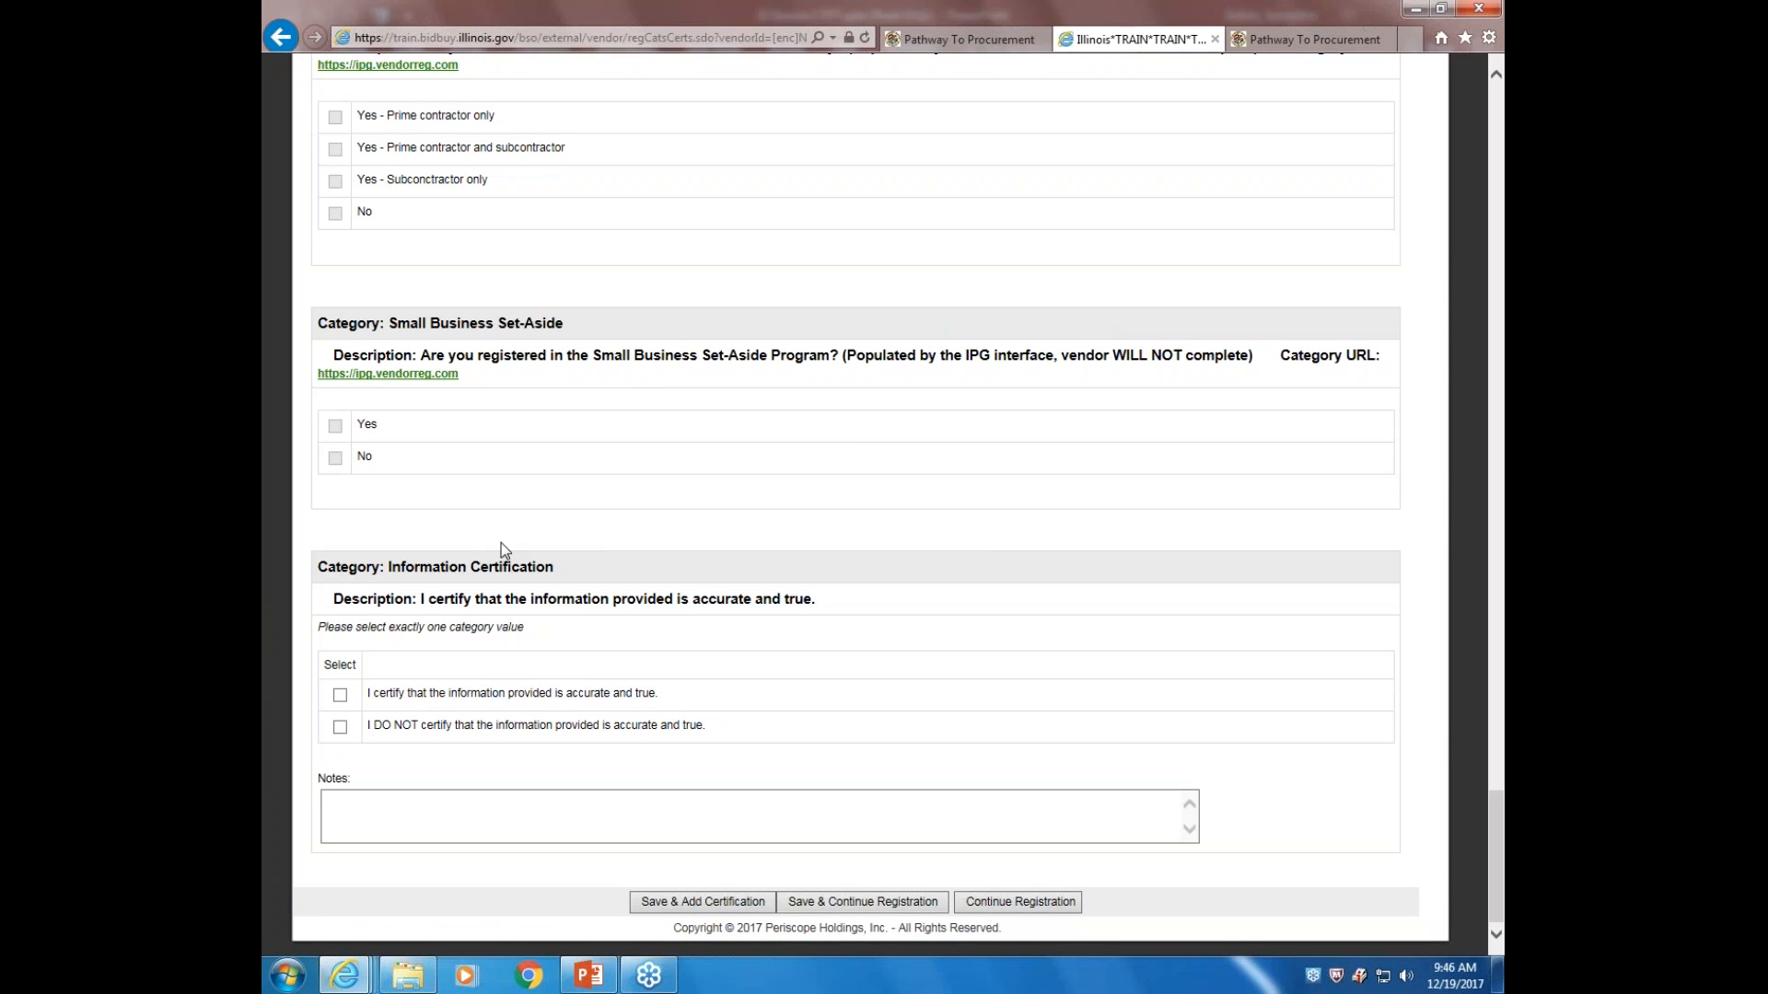
left_click(341, 696)
Save Categories & Certifications and review the NIGP code search and browse list
left_click(875, 902)
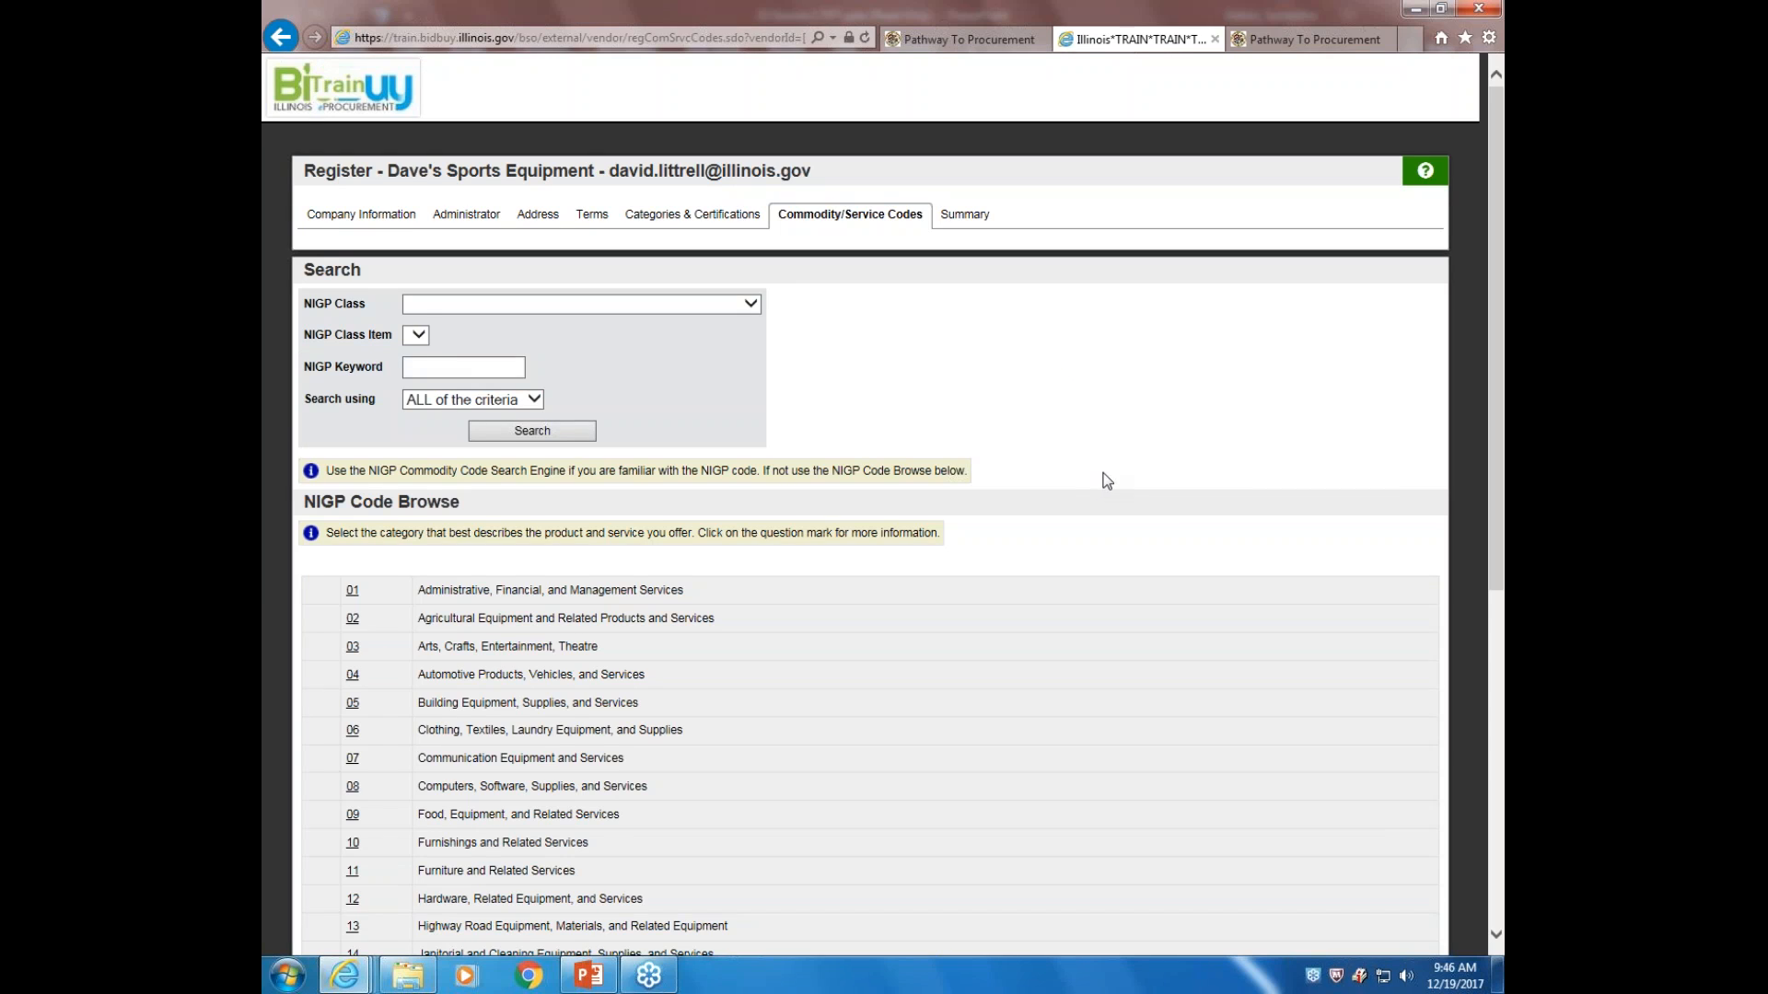
scroll(1103, 471, "down", 6)
scroll(1102, 475, "up", 6)
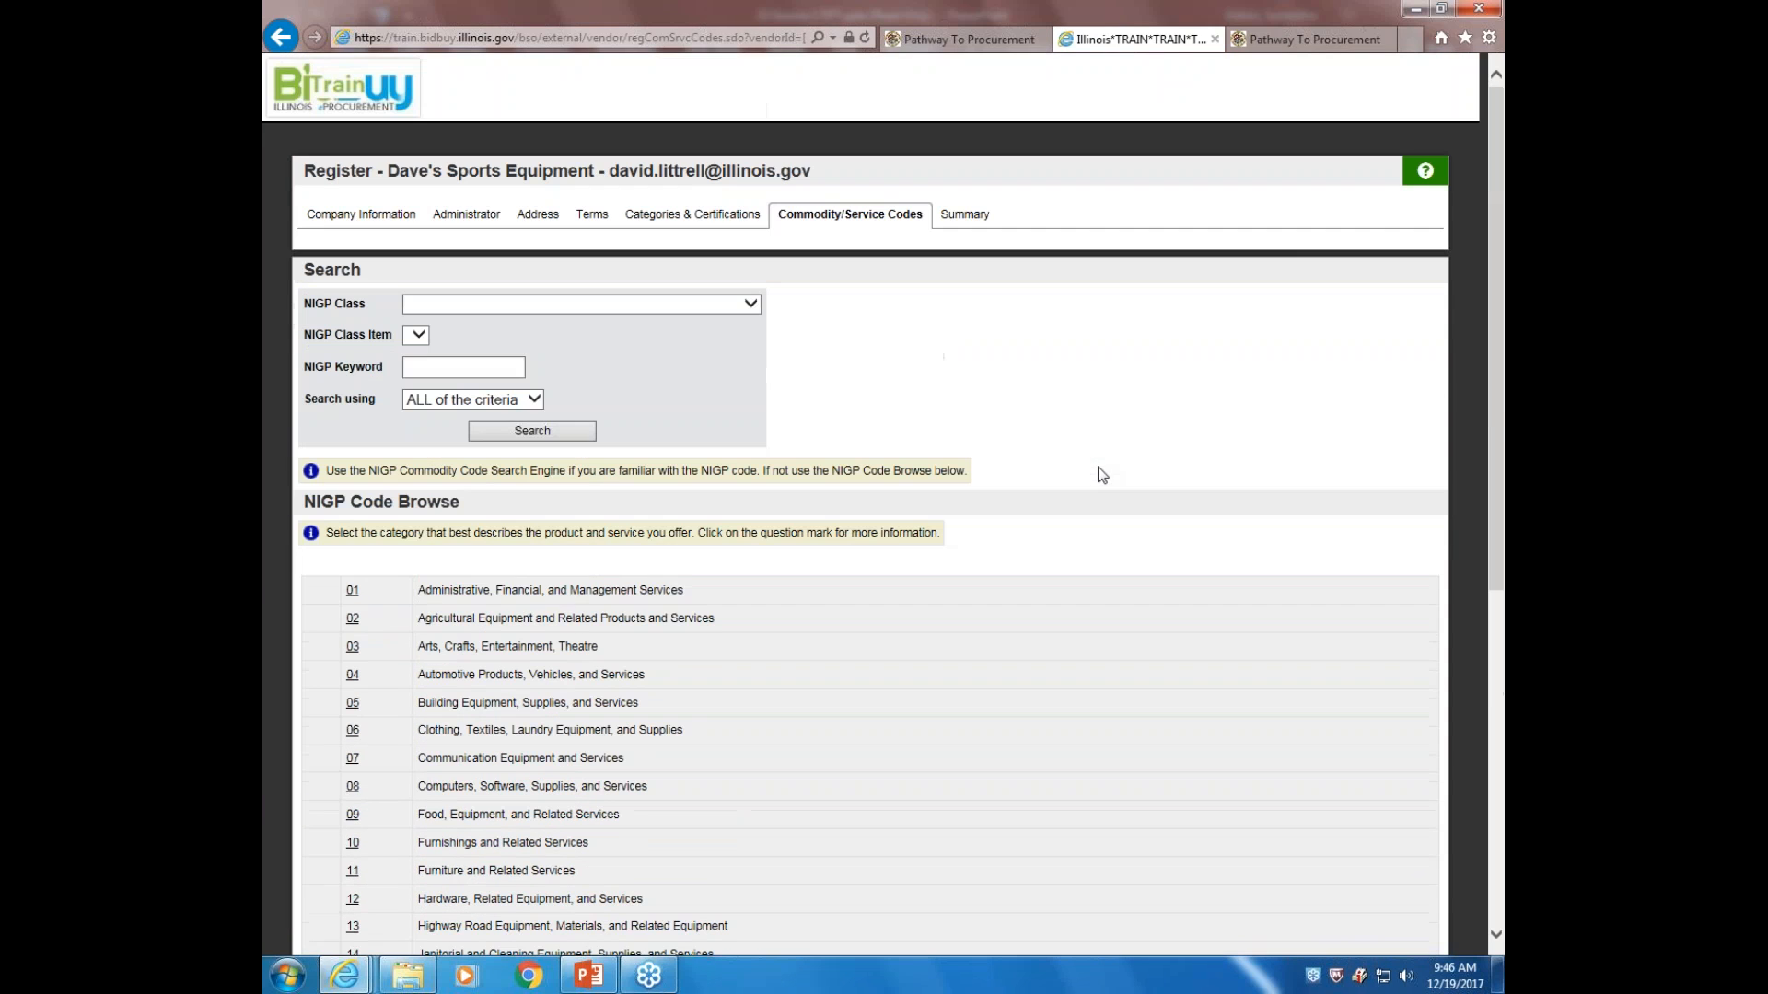
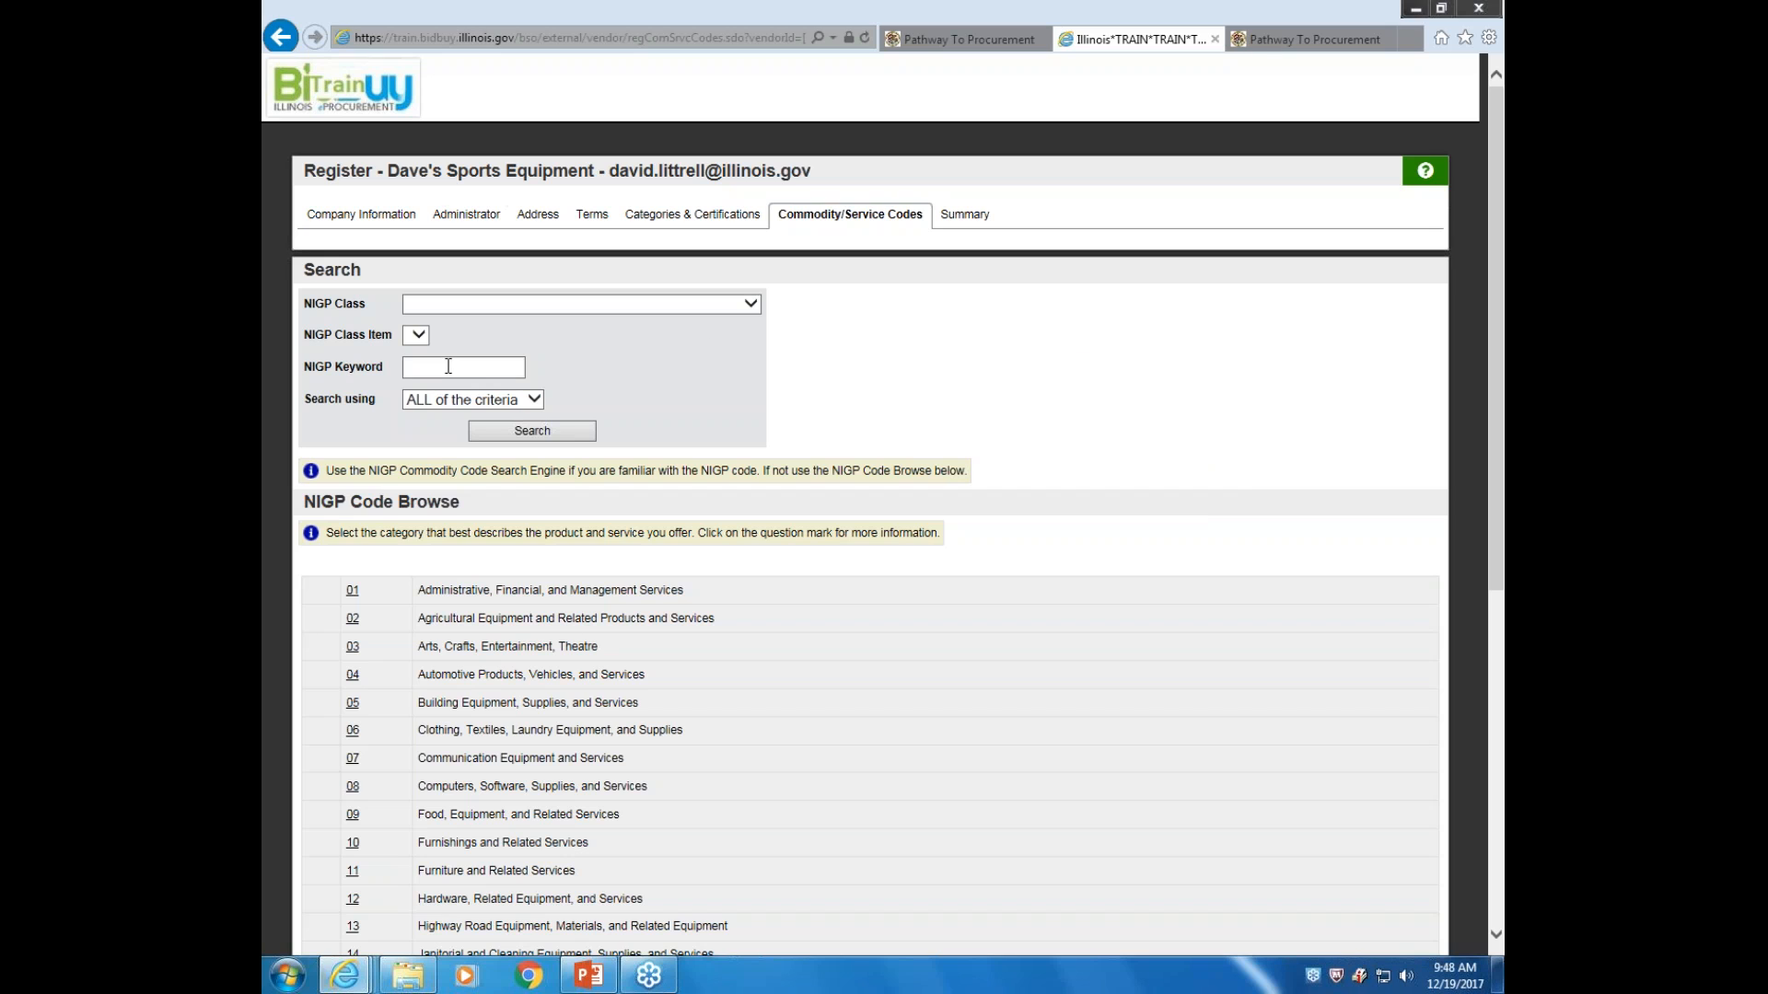
Expand NIGP category 26, Sporting, Athletic and Outdoor Equipment, to reveal classes 805, 945 and 947
left_click(749, 310)
mouse_move(753, 346)
left_mouse_down()
mouse_move(753, 438)
mouse_move(753, 317)
left_mouse_up()
left_click(817, 334)
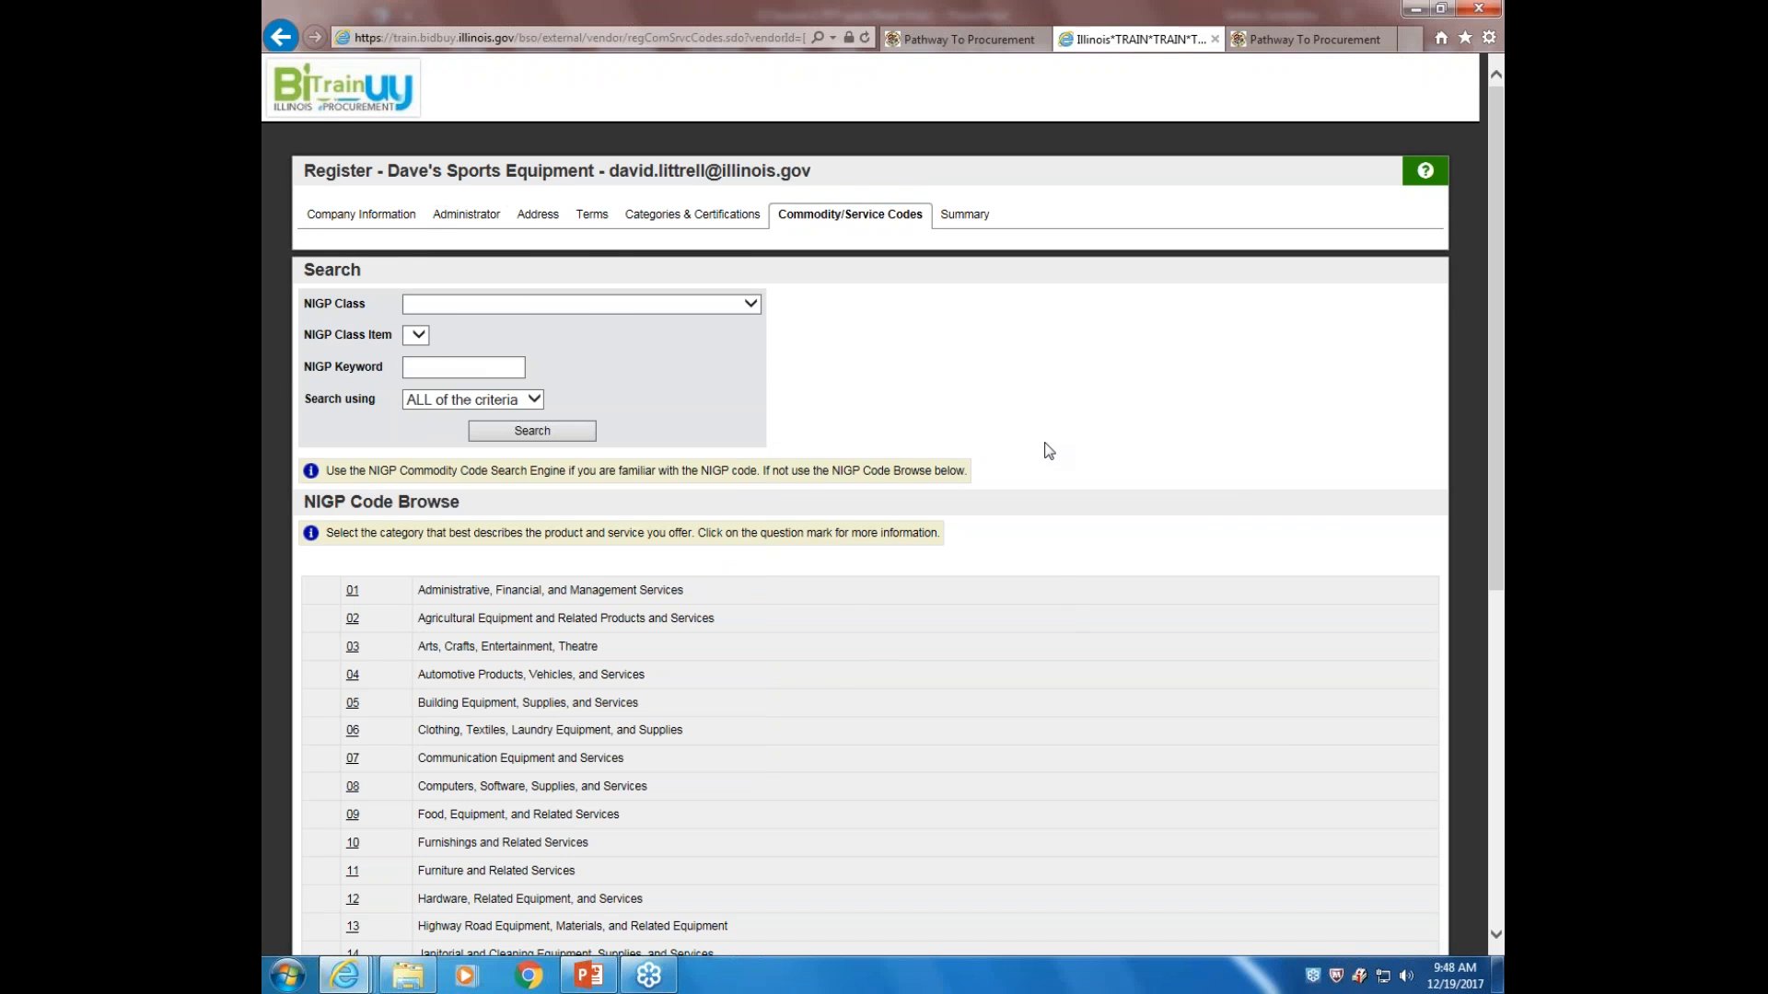
scroll(1049, 450, "down", 1)
scroll(1049, 450, "down", 3)
scroll(1049, 450, "down", 2)
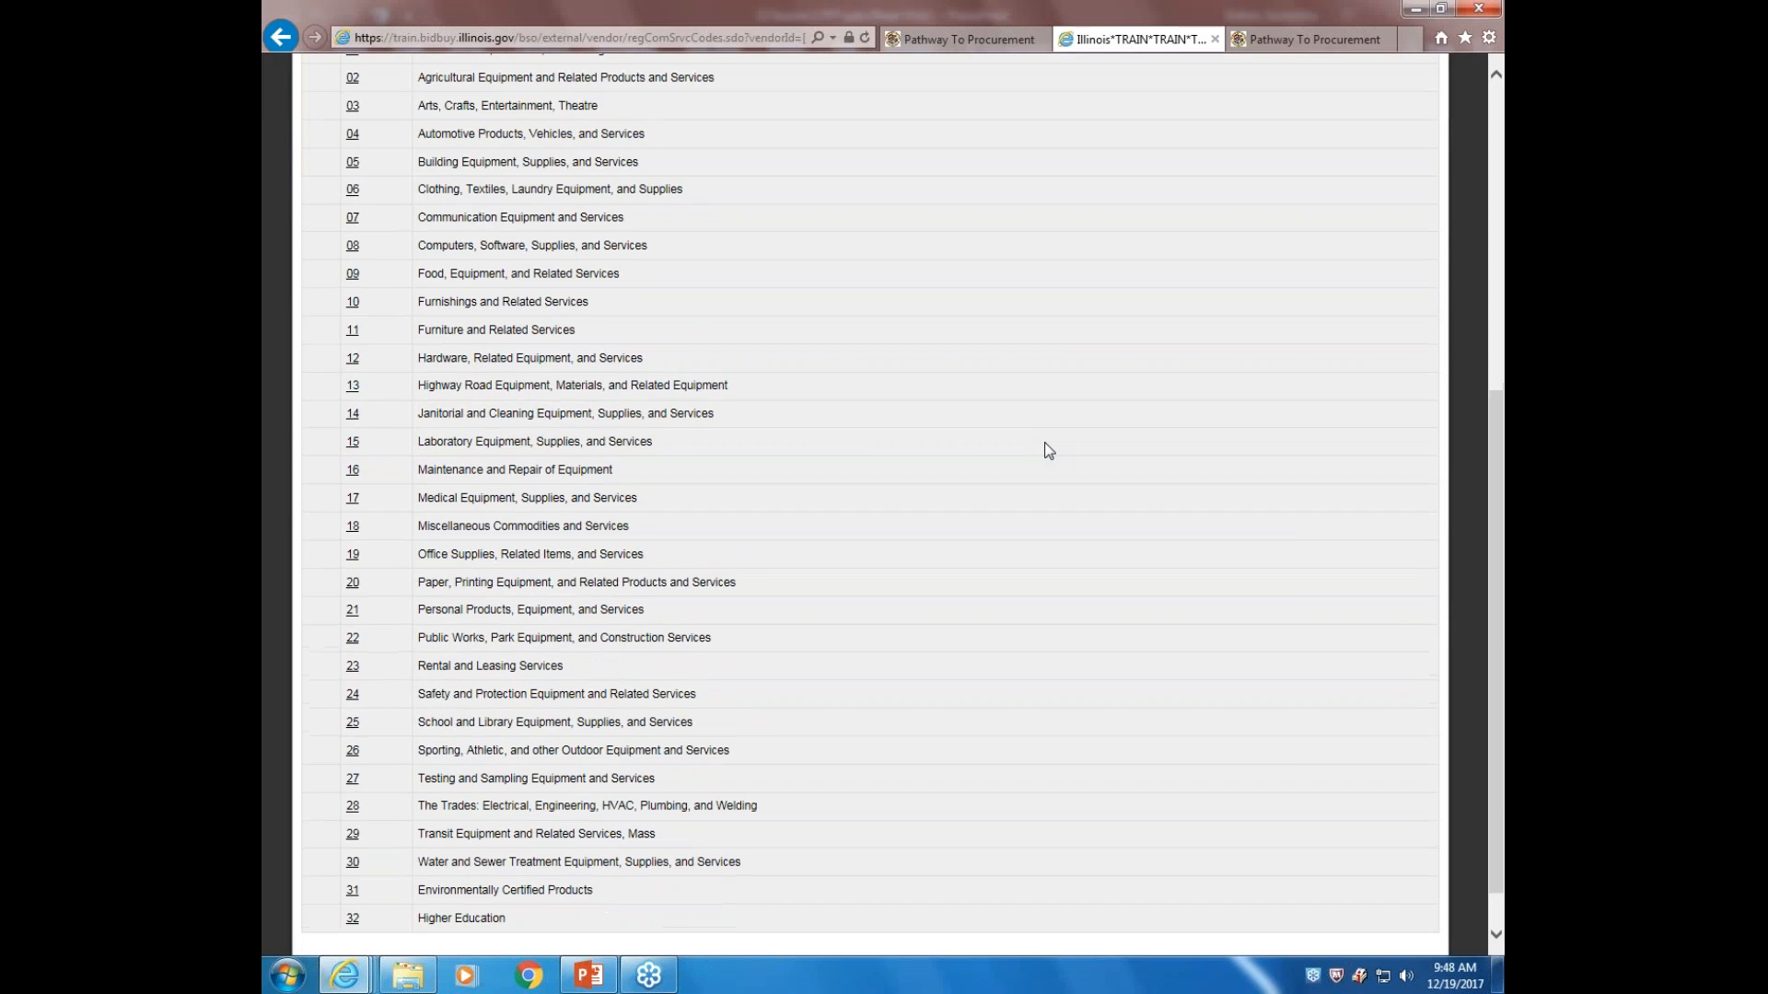
left_click(351, 751)
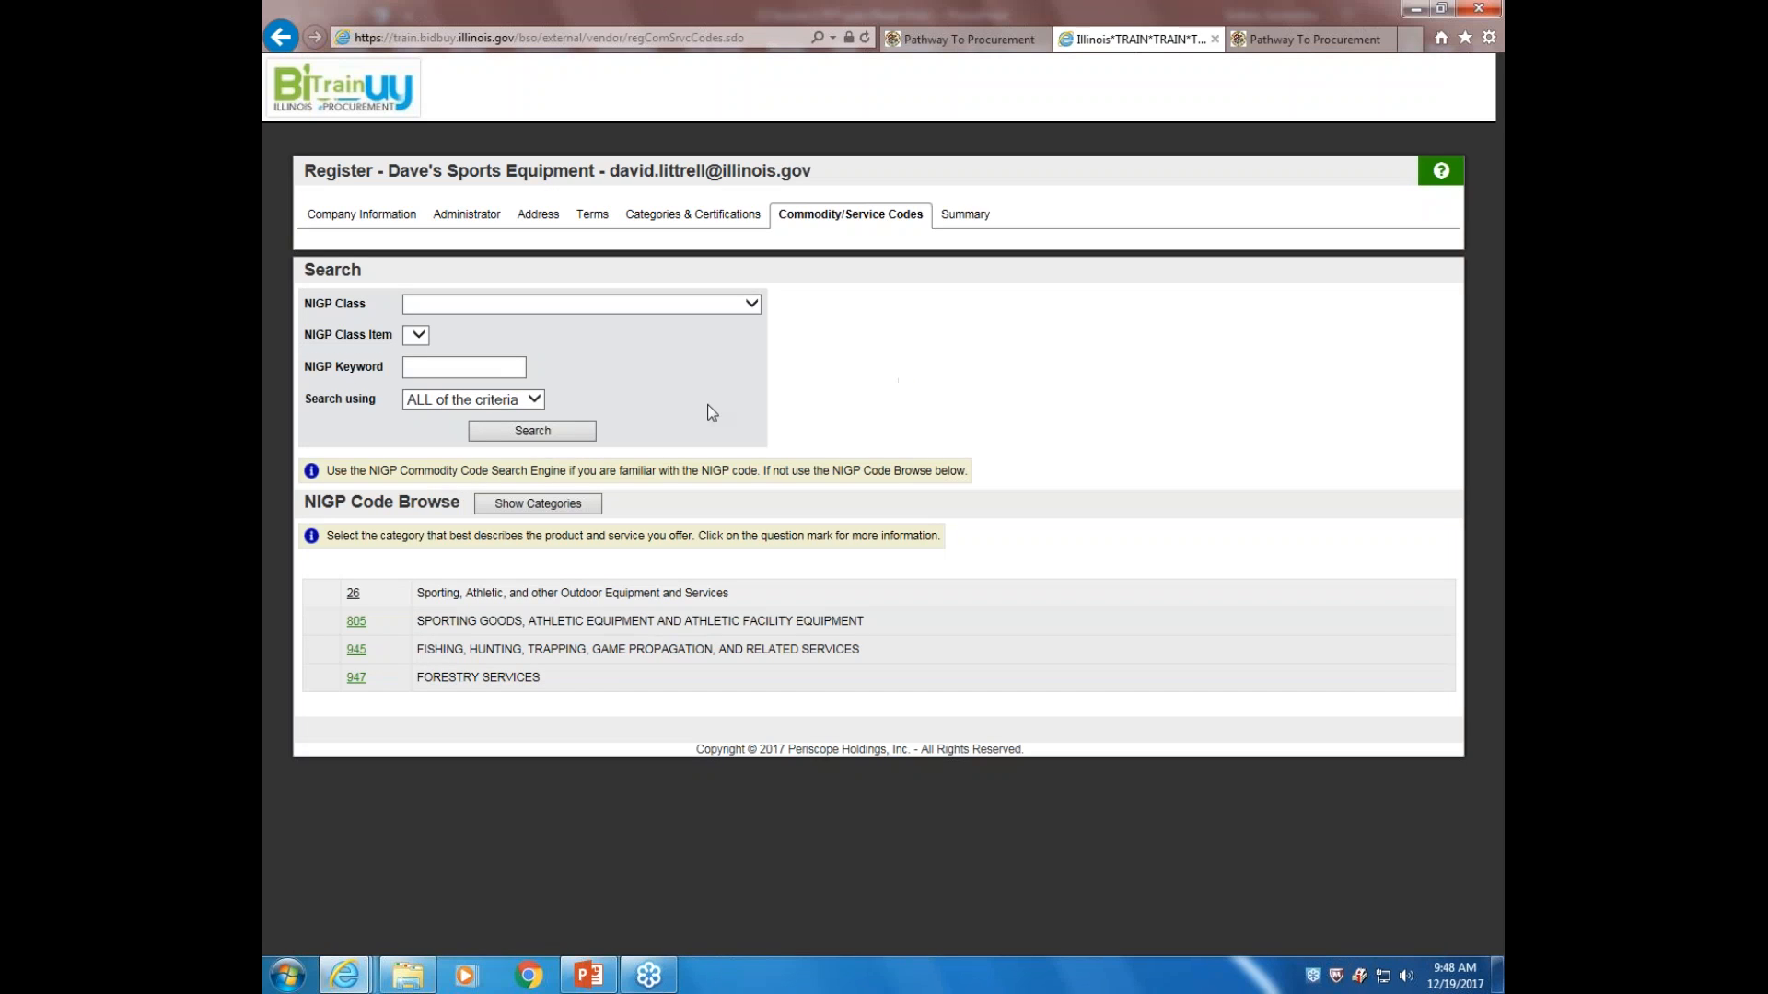
Open class 805 and tick 805-09 Archery Equipment as a commodity code
left_click(356, 623)
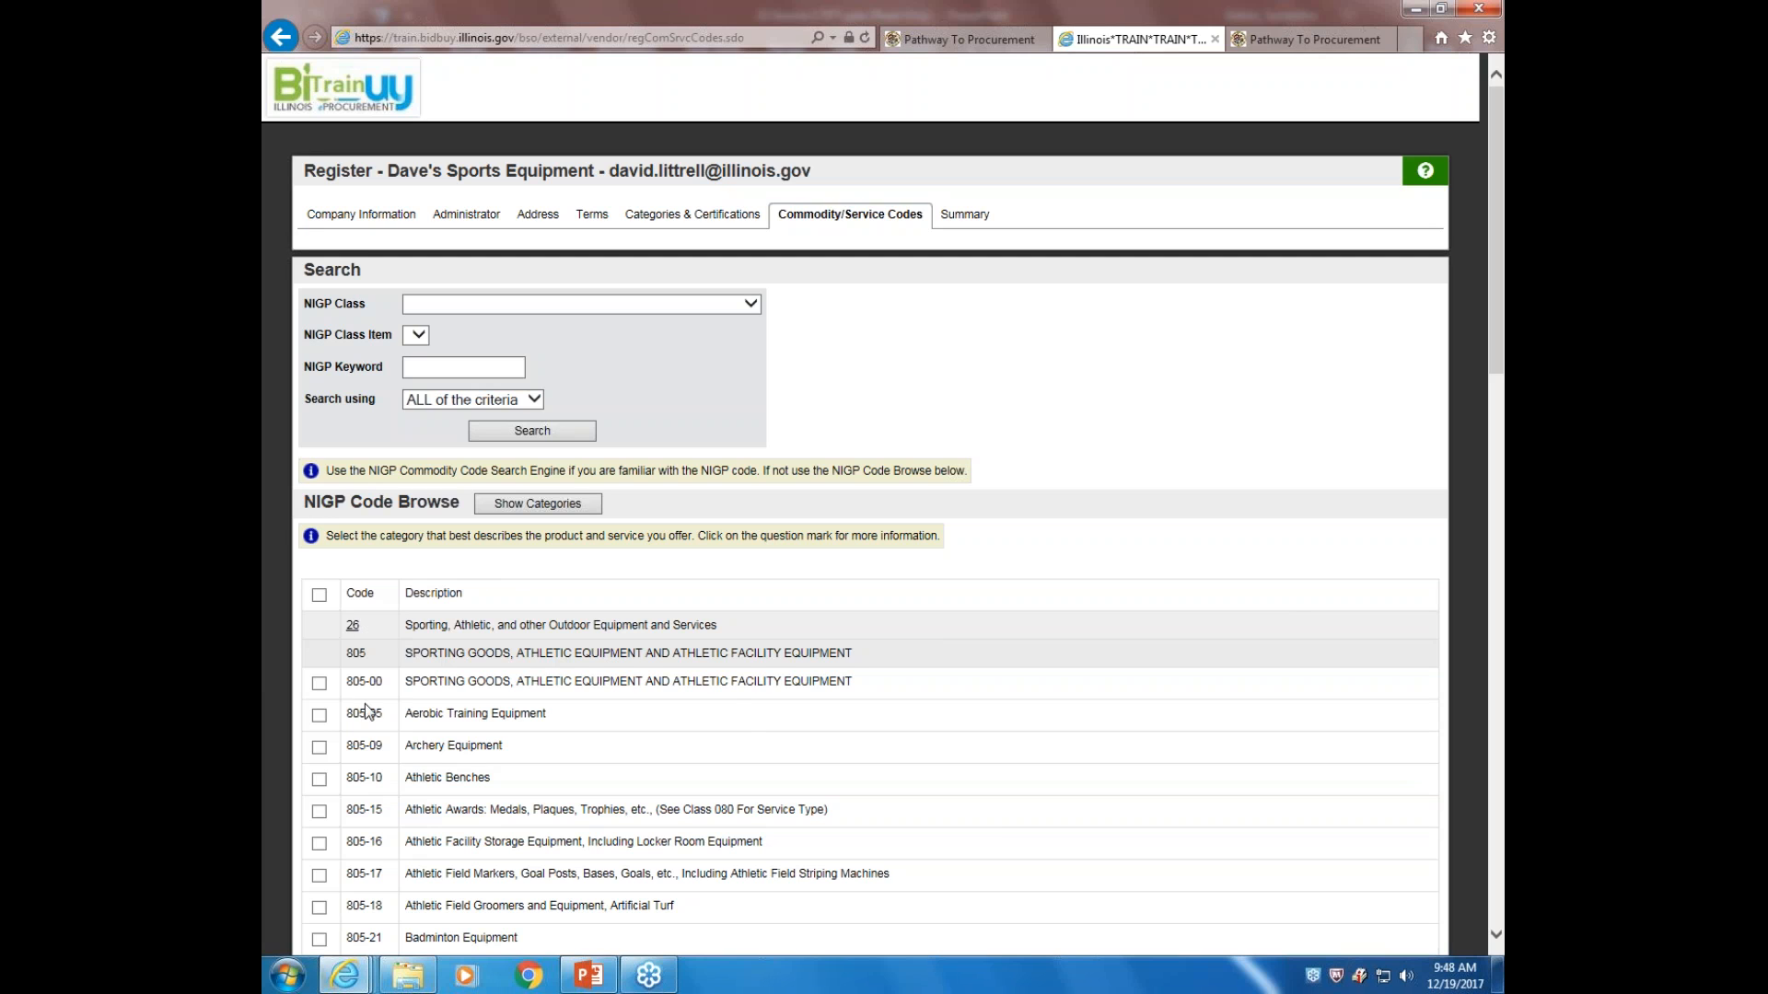
scroll(731, 710, "down", 7)
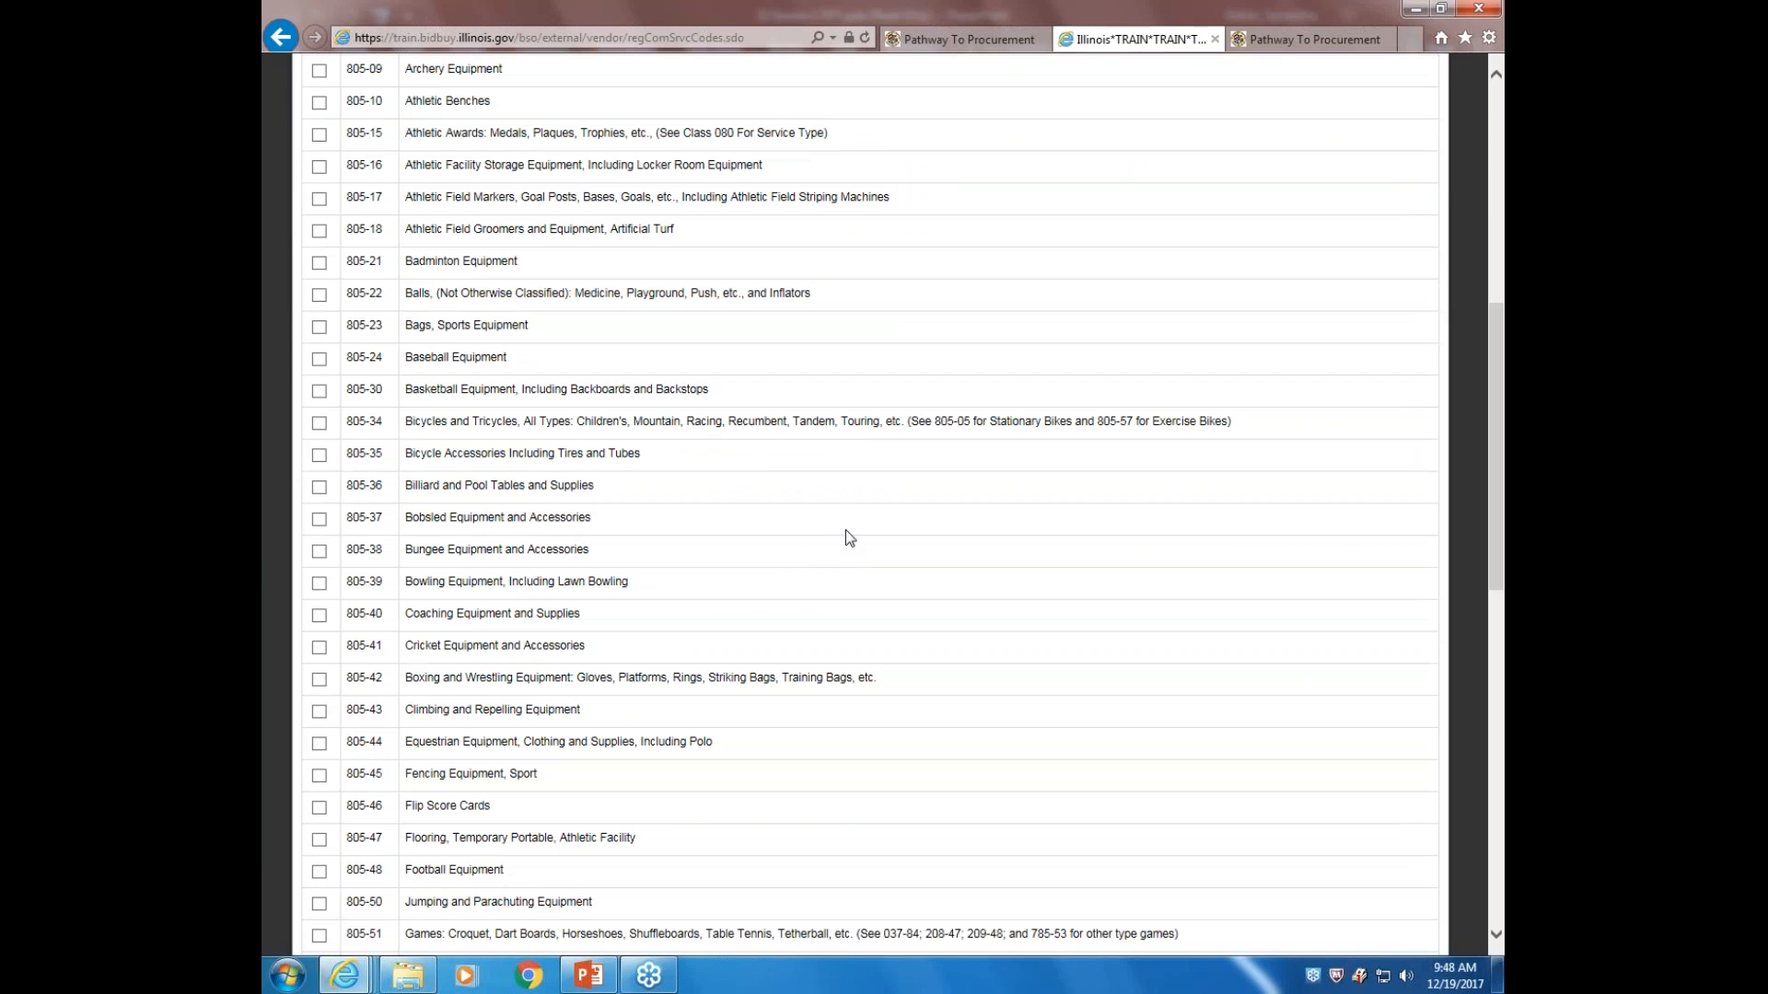
scroll(847, 534, "up", 4)
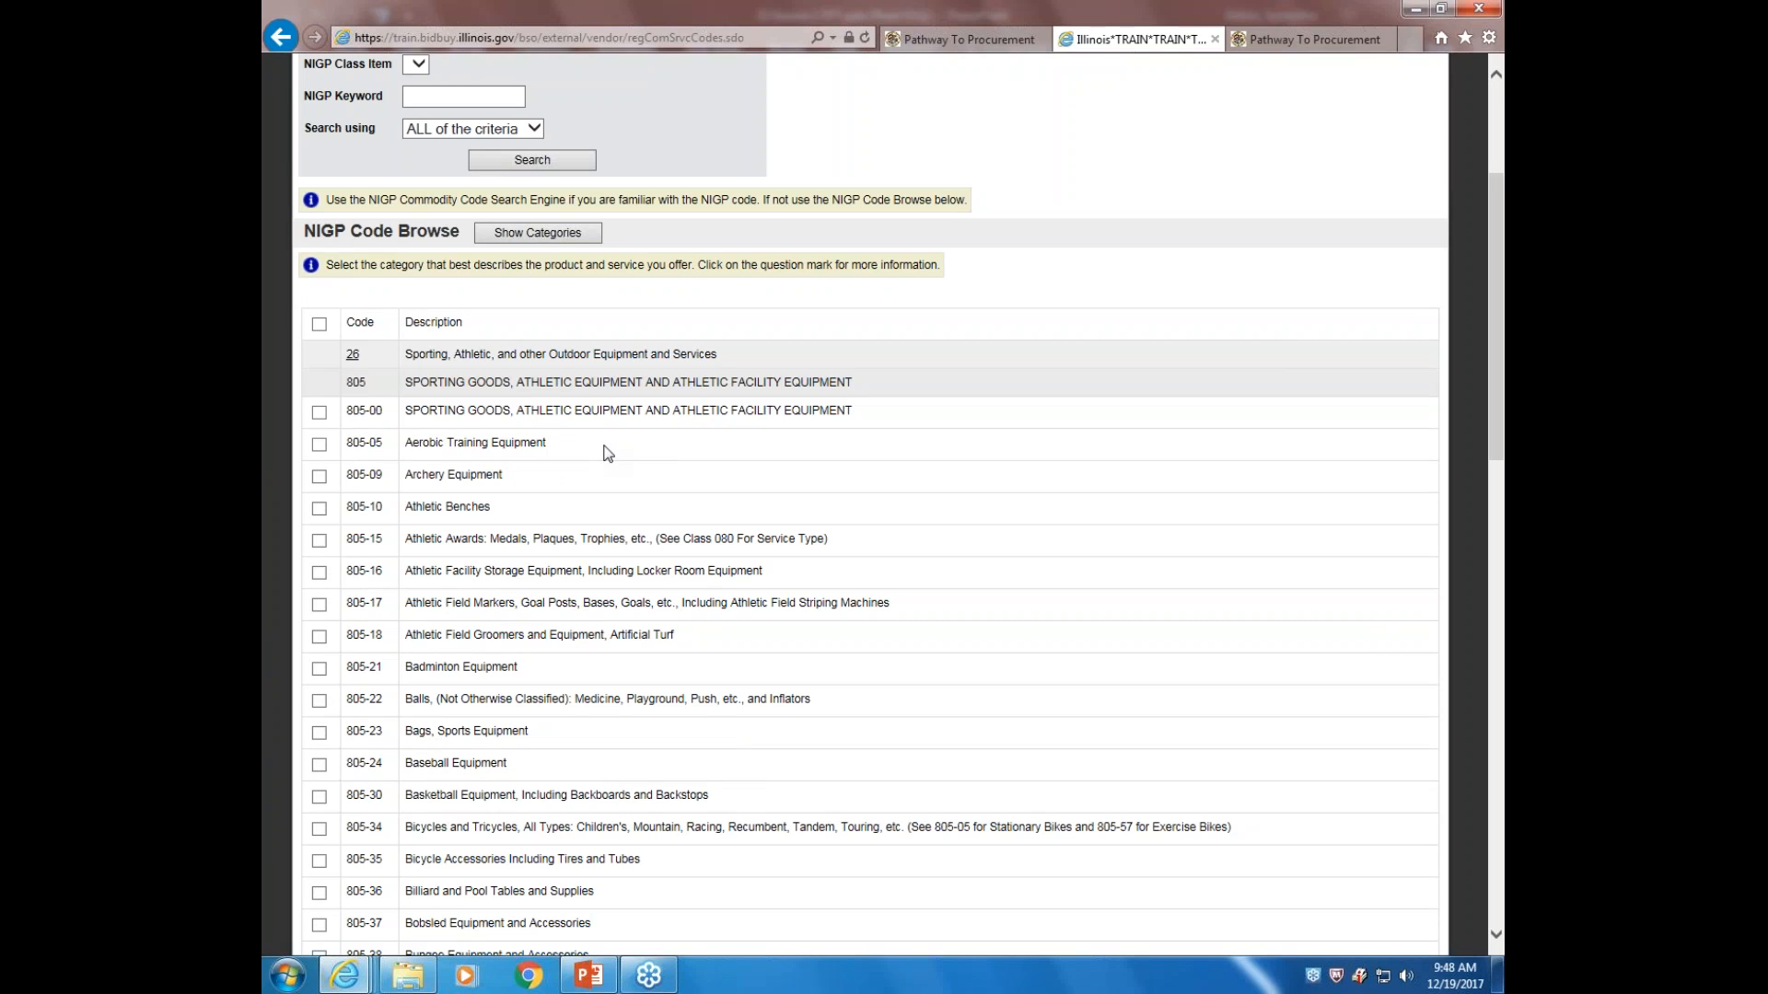
left_click(319, 477)
scroll(1059, 363, "up", 3)
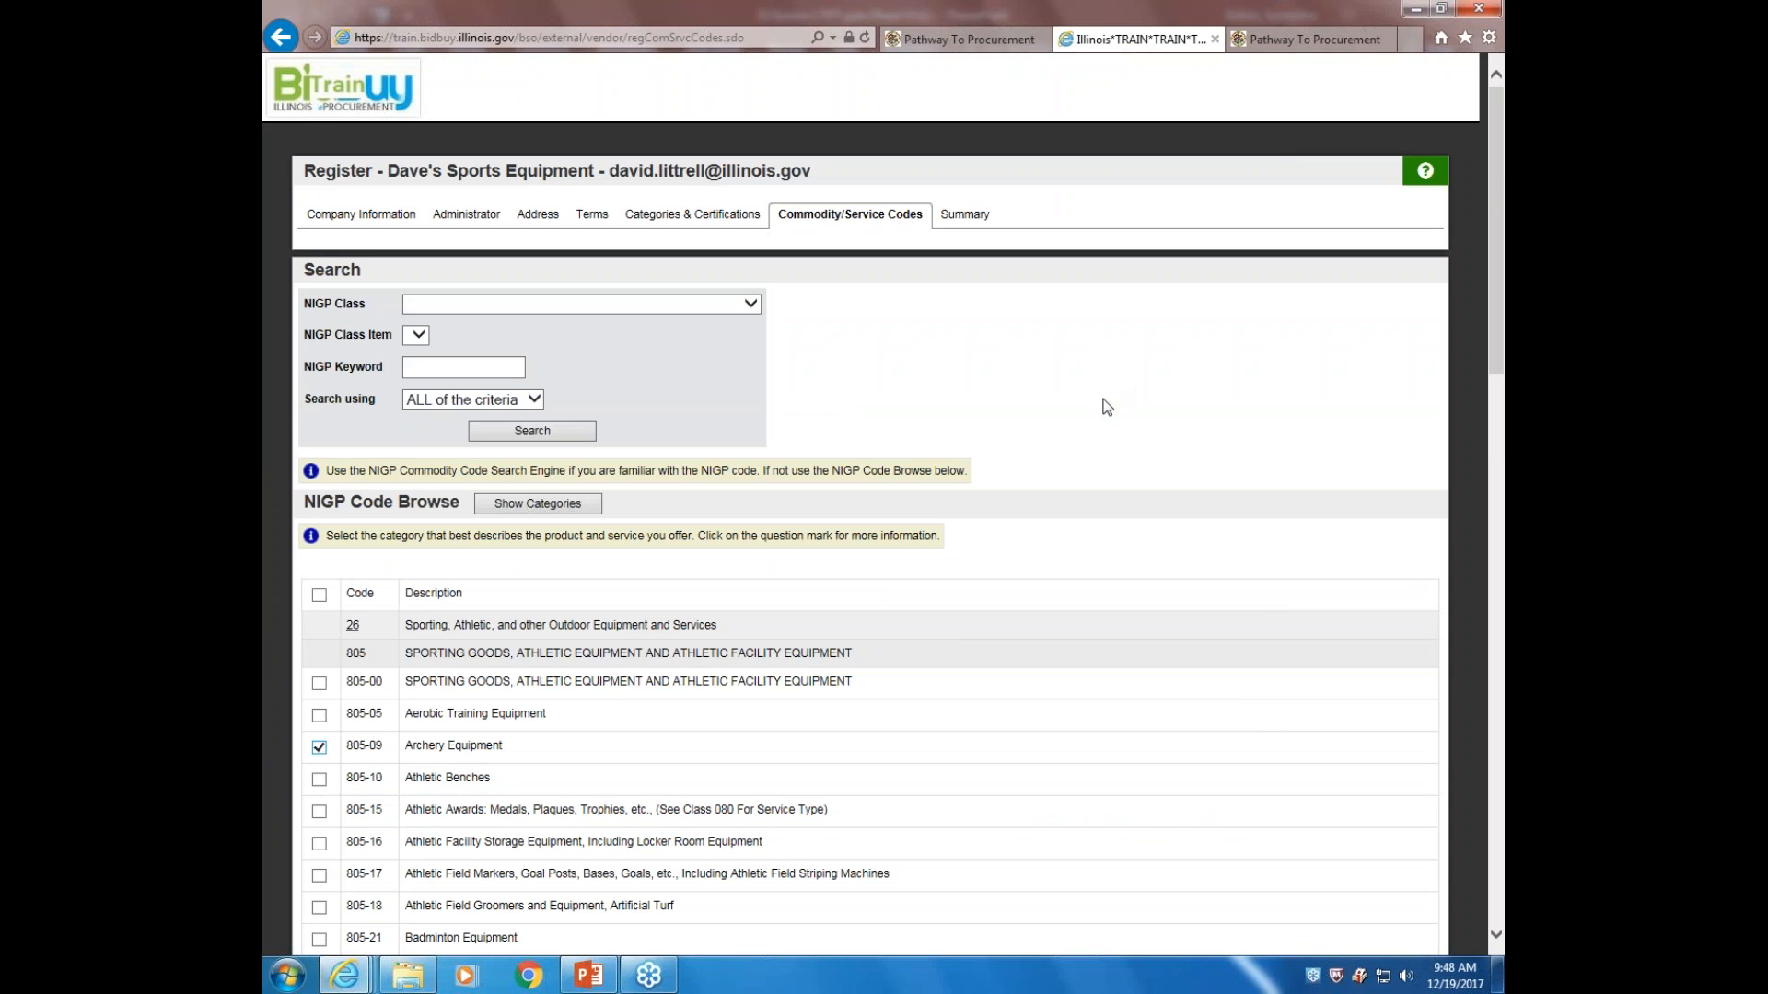
Search all NIGP codes, tick 005-05 Abrasives Equipment and Tools, and save with Save and Add More
left_click(543, 433)
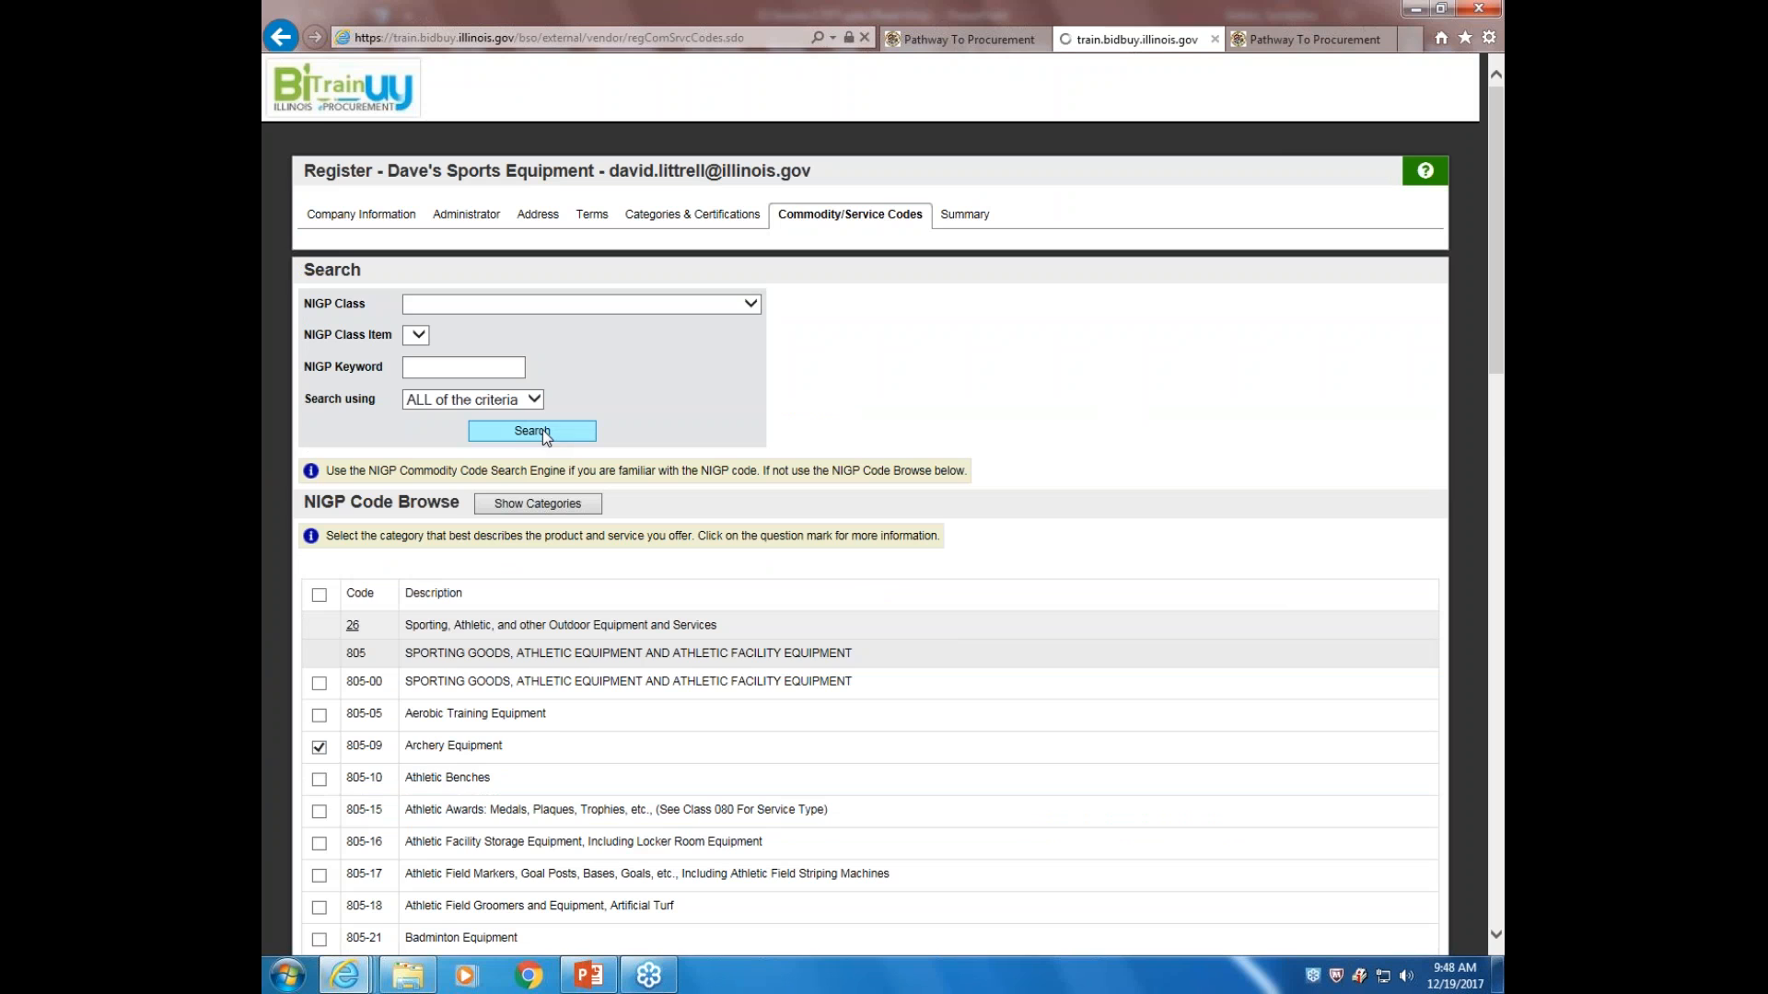
scroll(1059, 511, "down", 5)
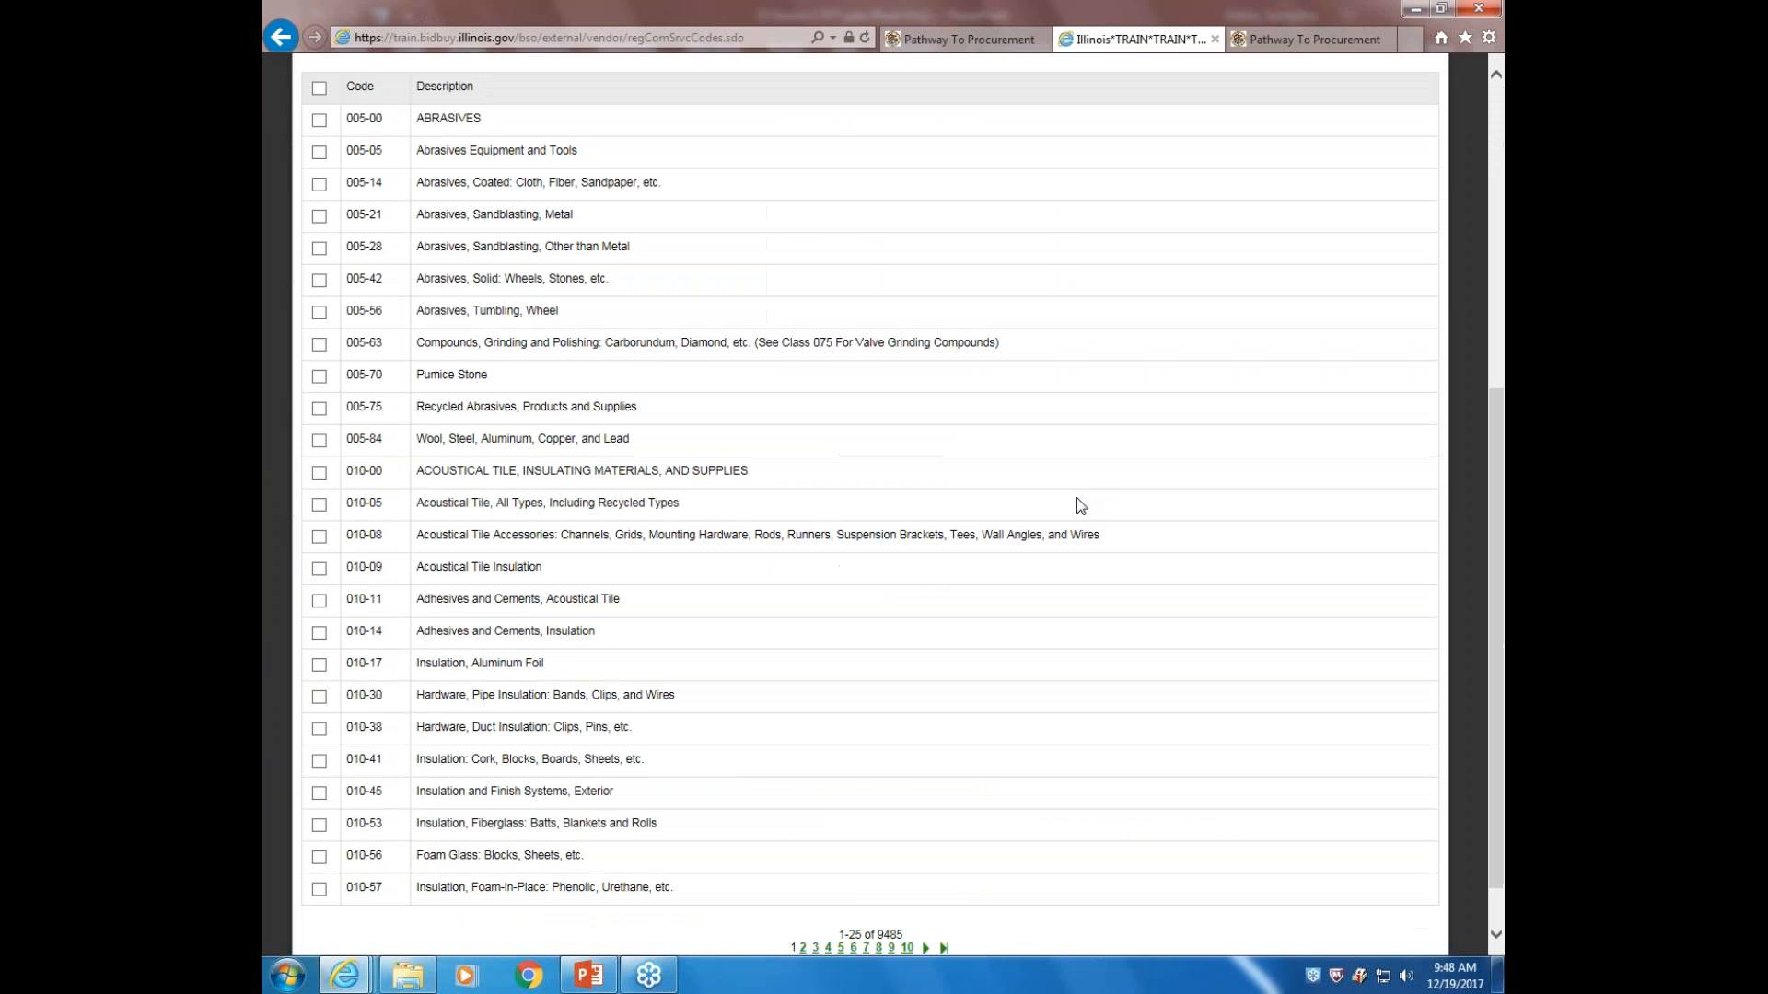
scroll(1077, 502, "down", 1)
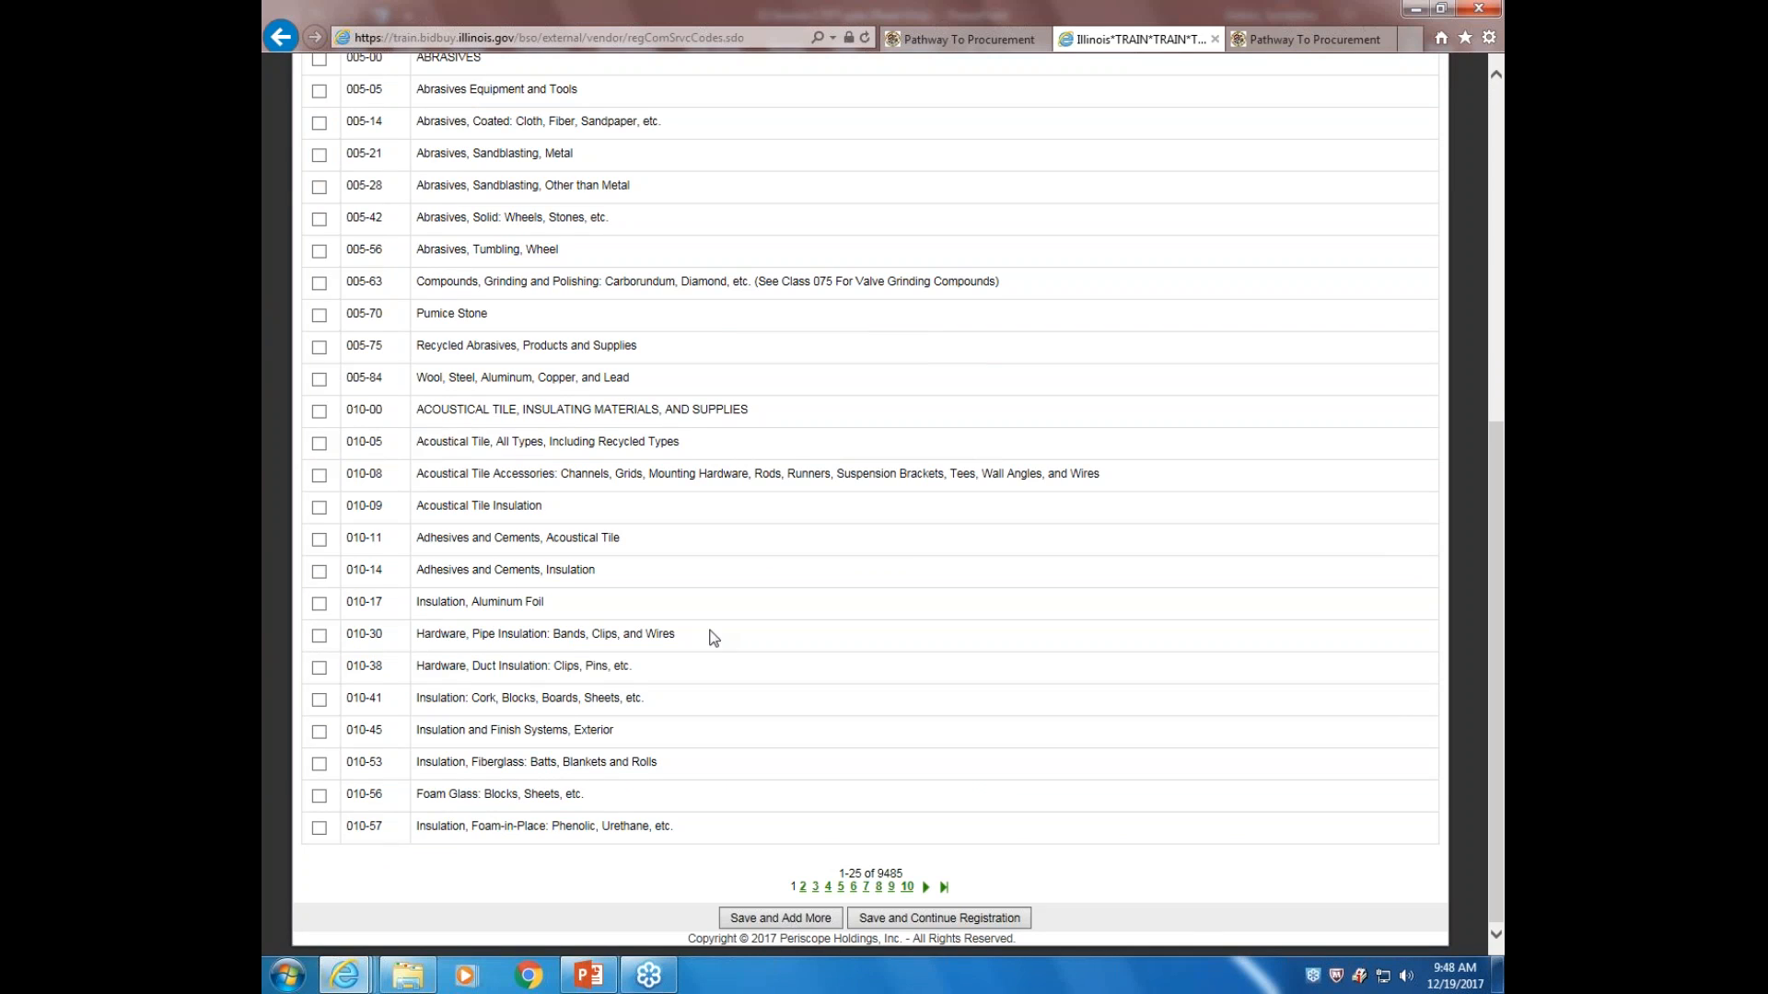
scroll(856, 596, "up", 6)
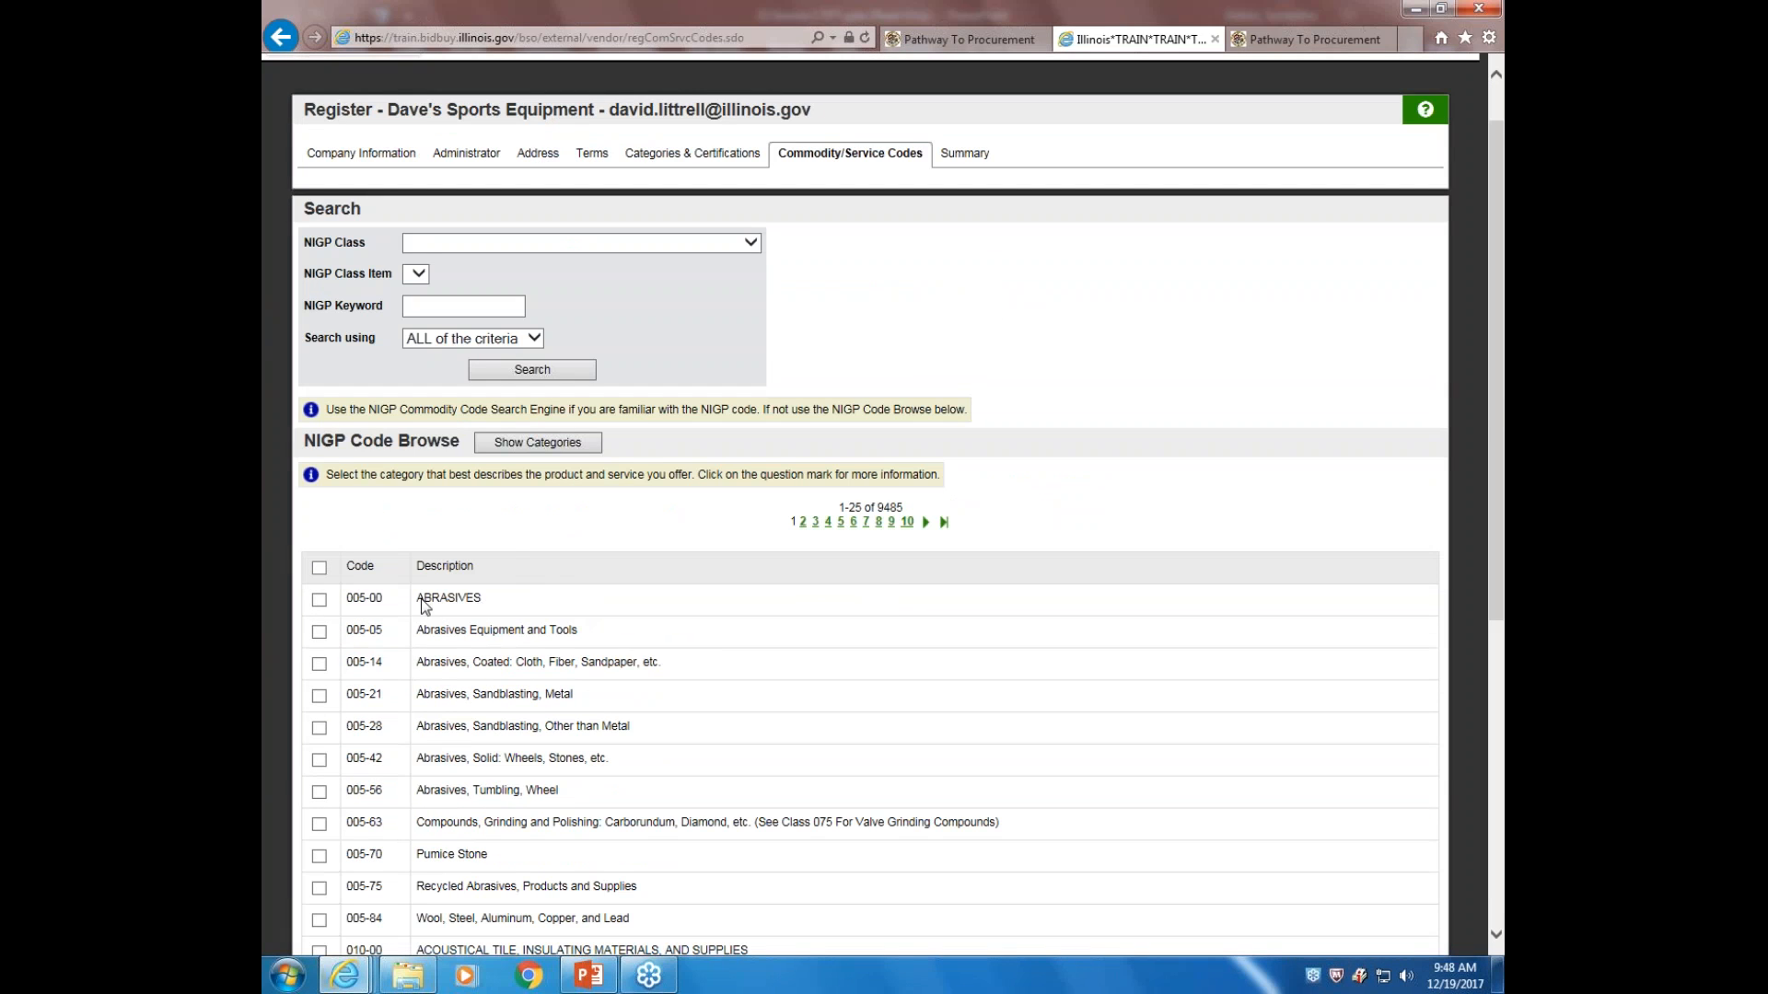
left_click(320, 633)
scroll(699, 608, "down", 6)
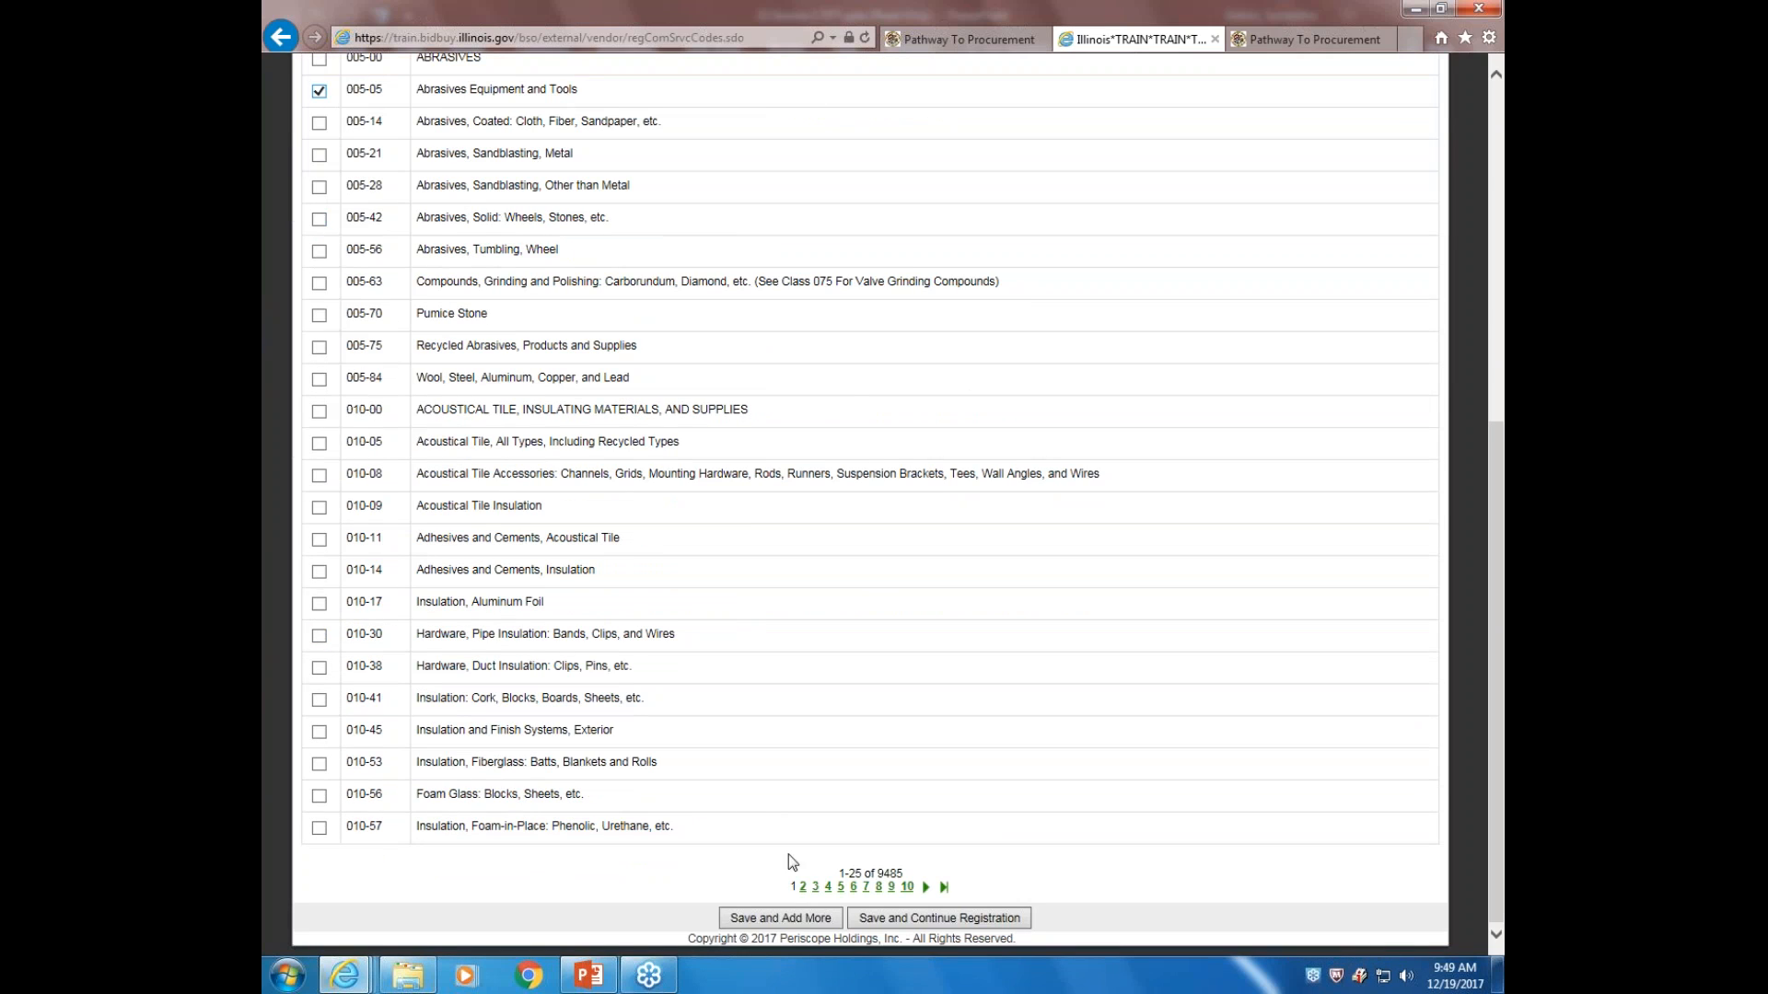
left_click(793, 918)
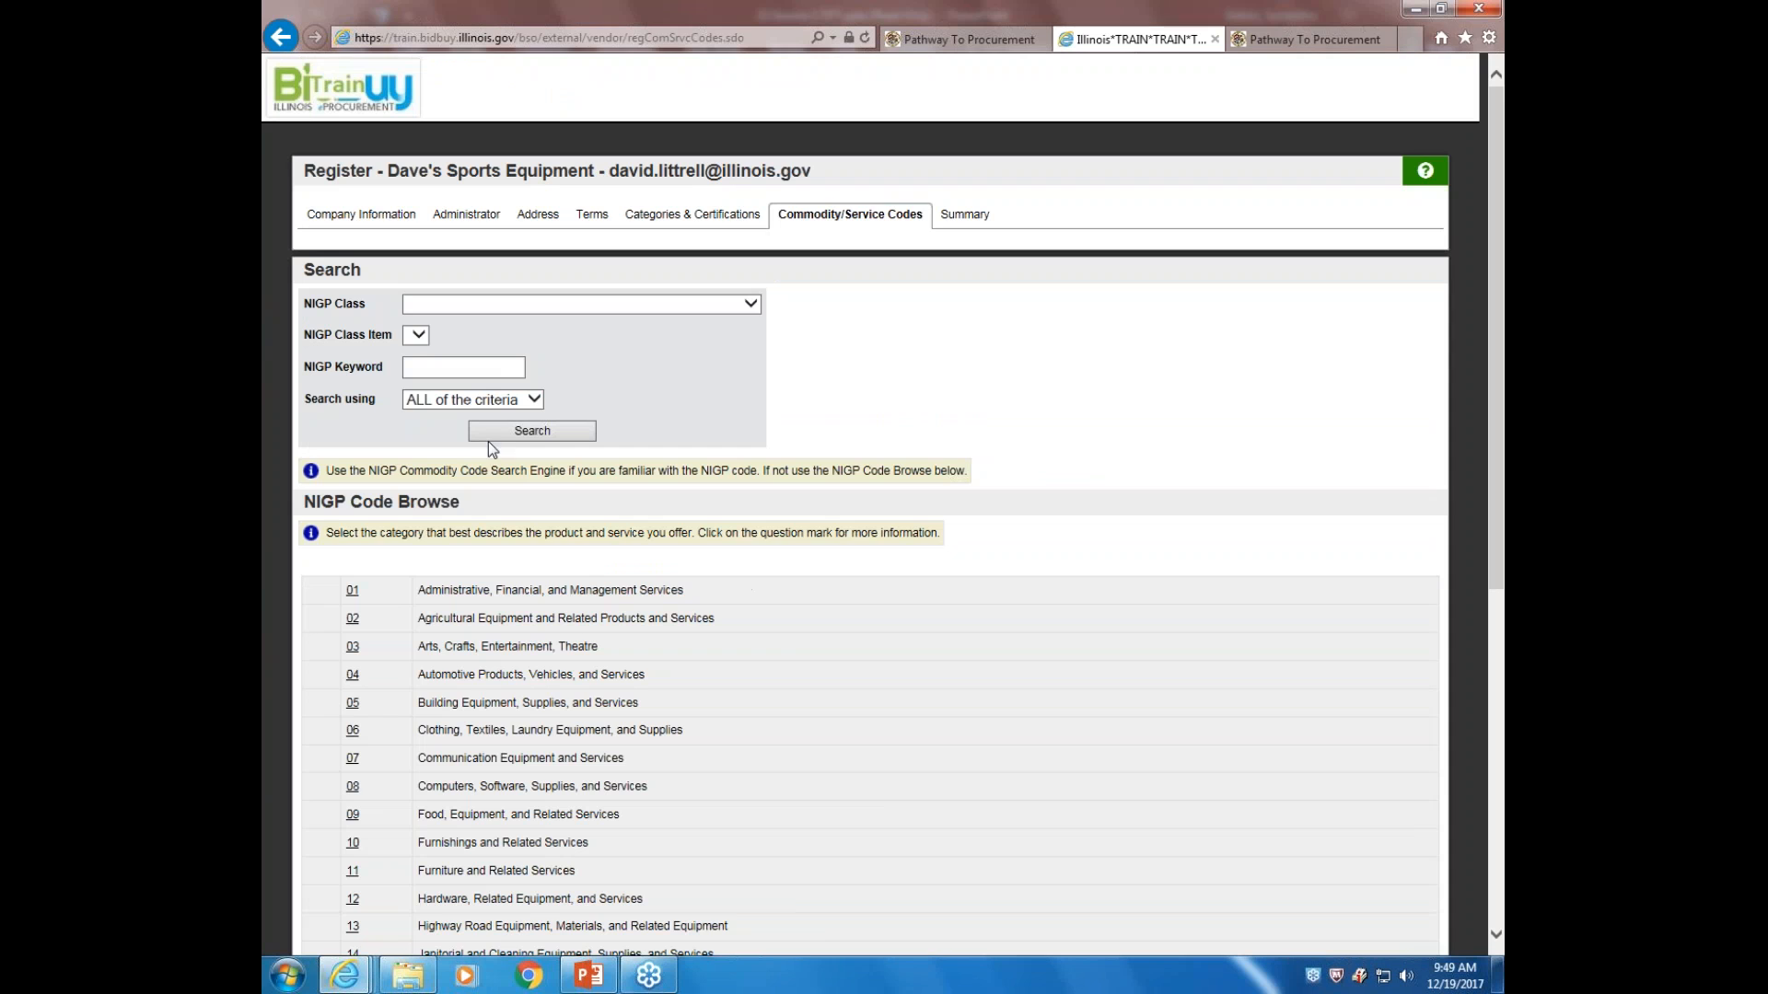
Show the Summary tab with company, user and address details and code 005-05
scroll(484, 569, "down", 6)
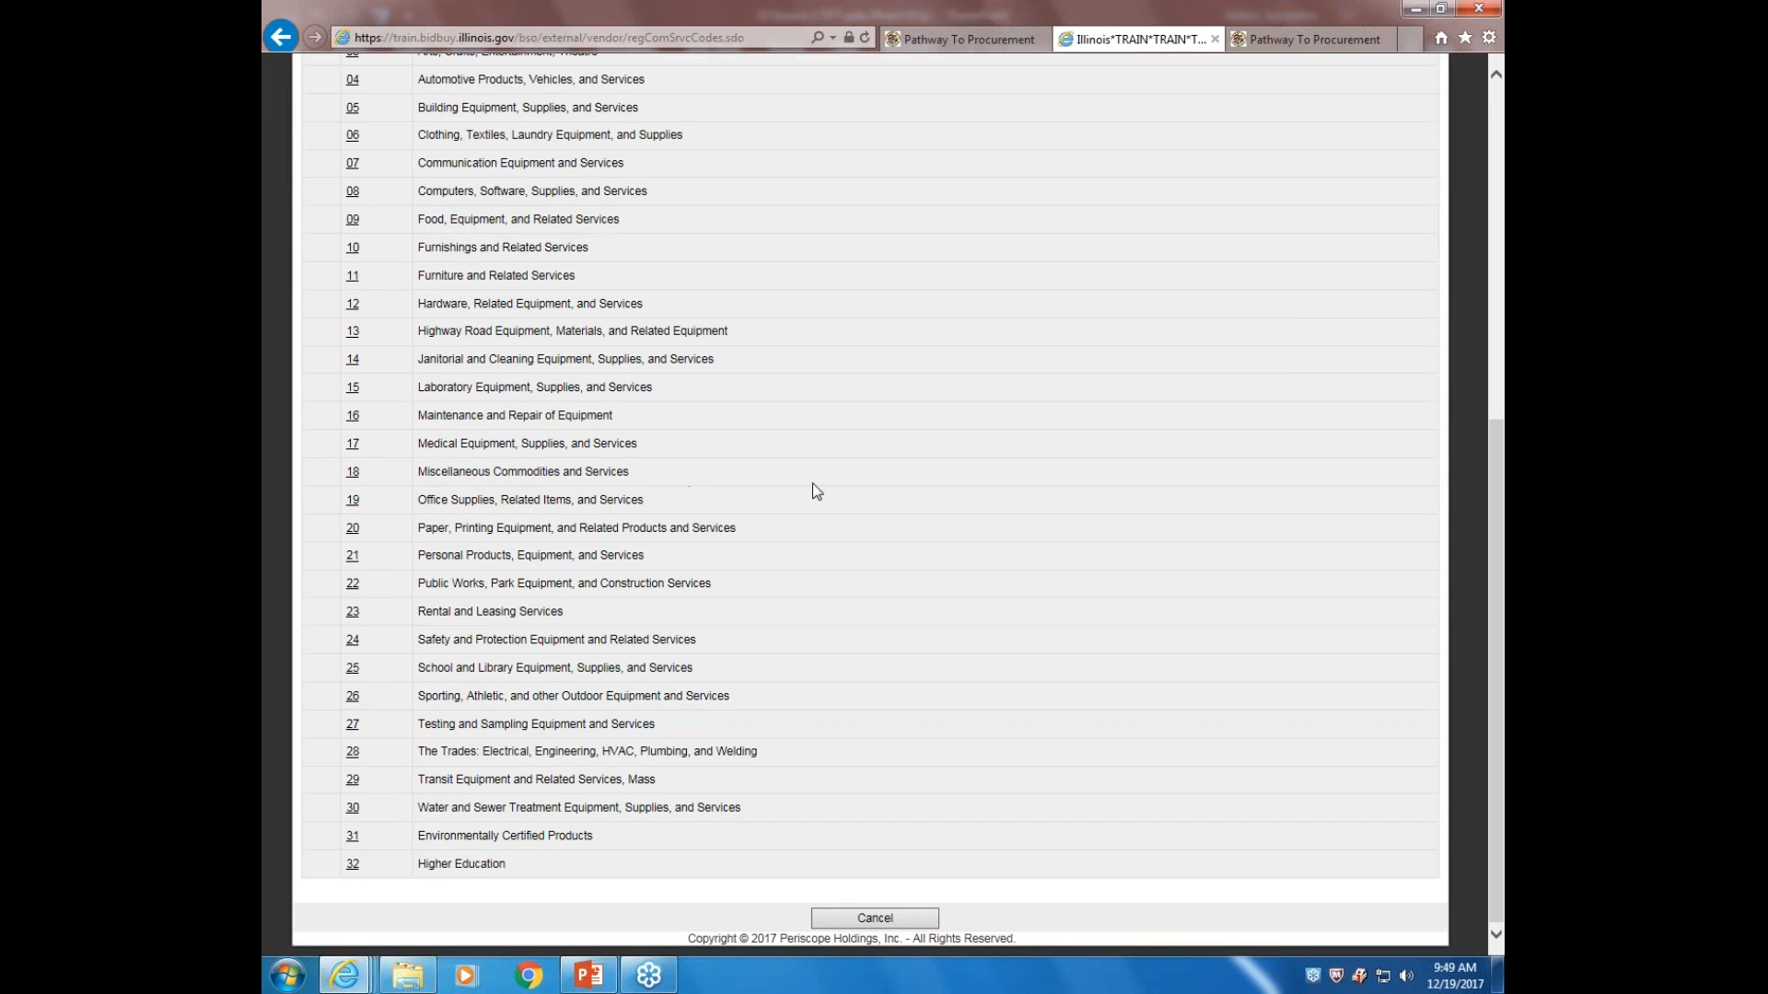
scroll(829, 488, "up", 5)
scroll(997, 495, "up", 2)
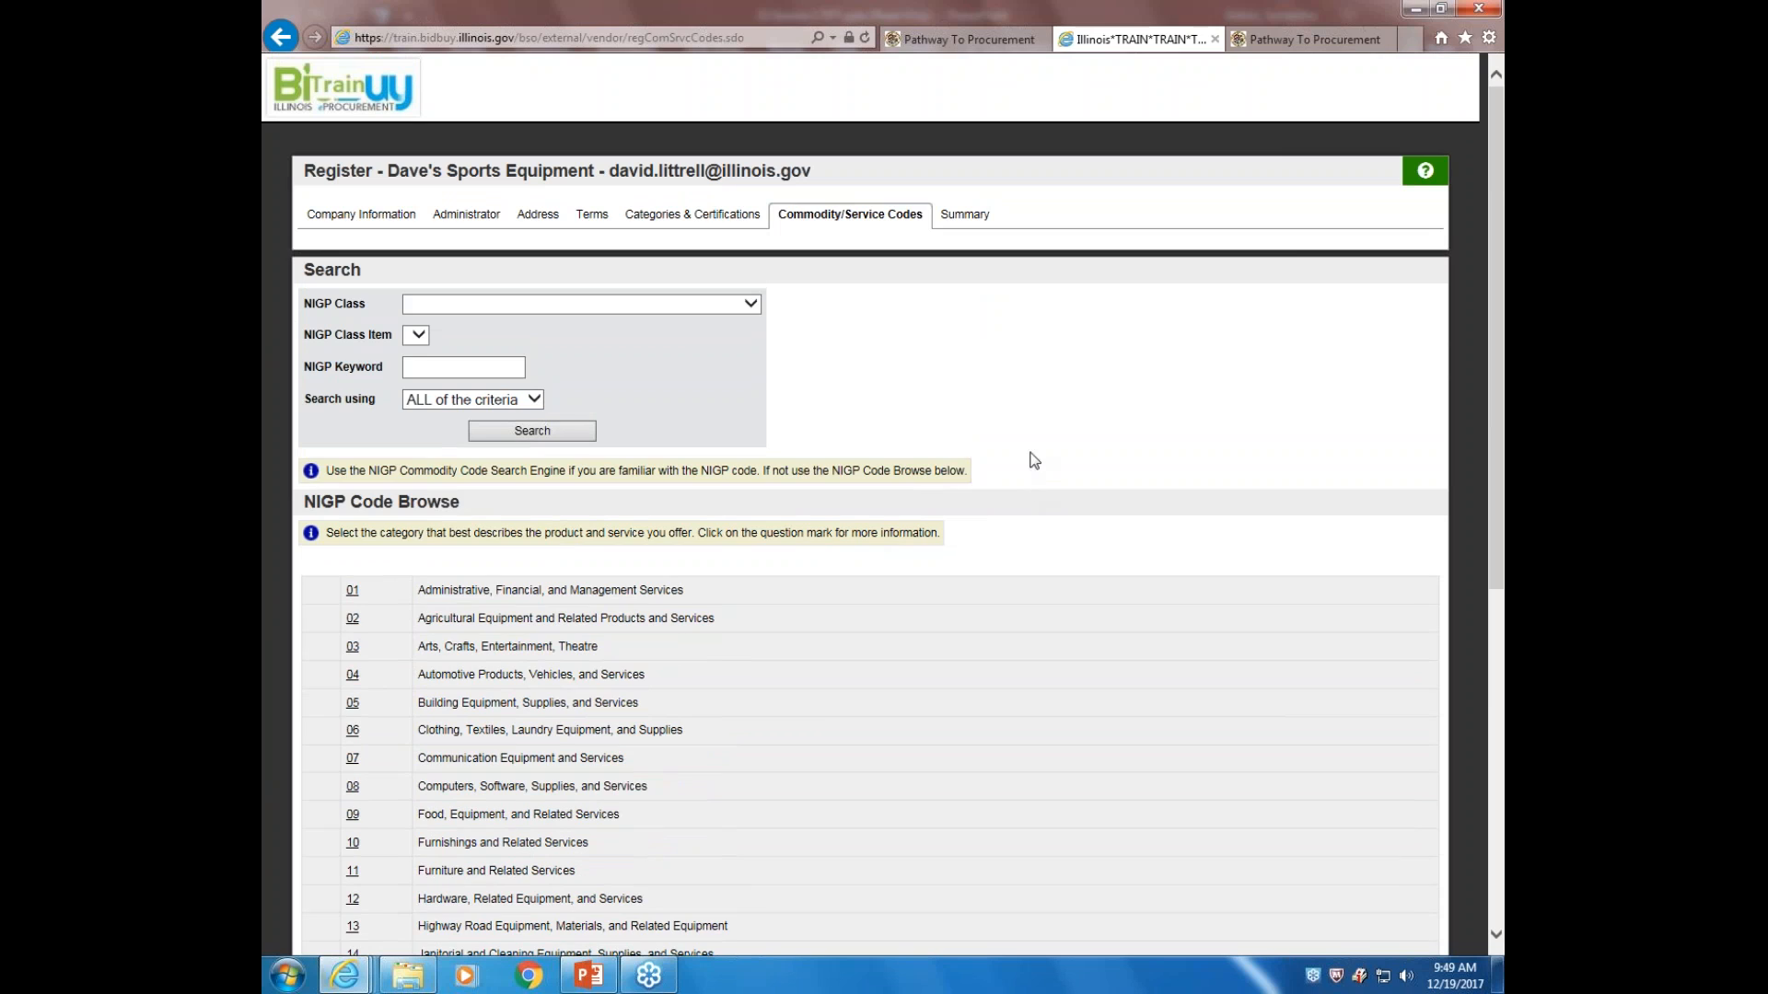
left_click(974, 219)
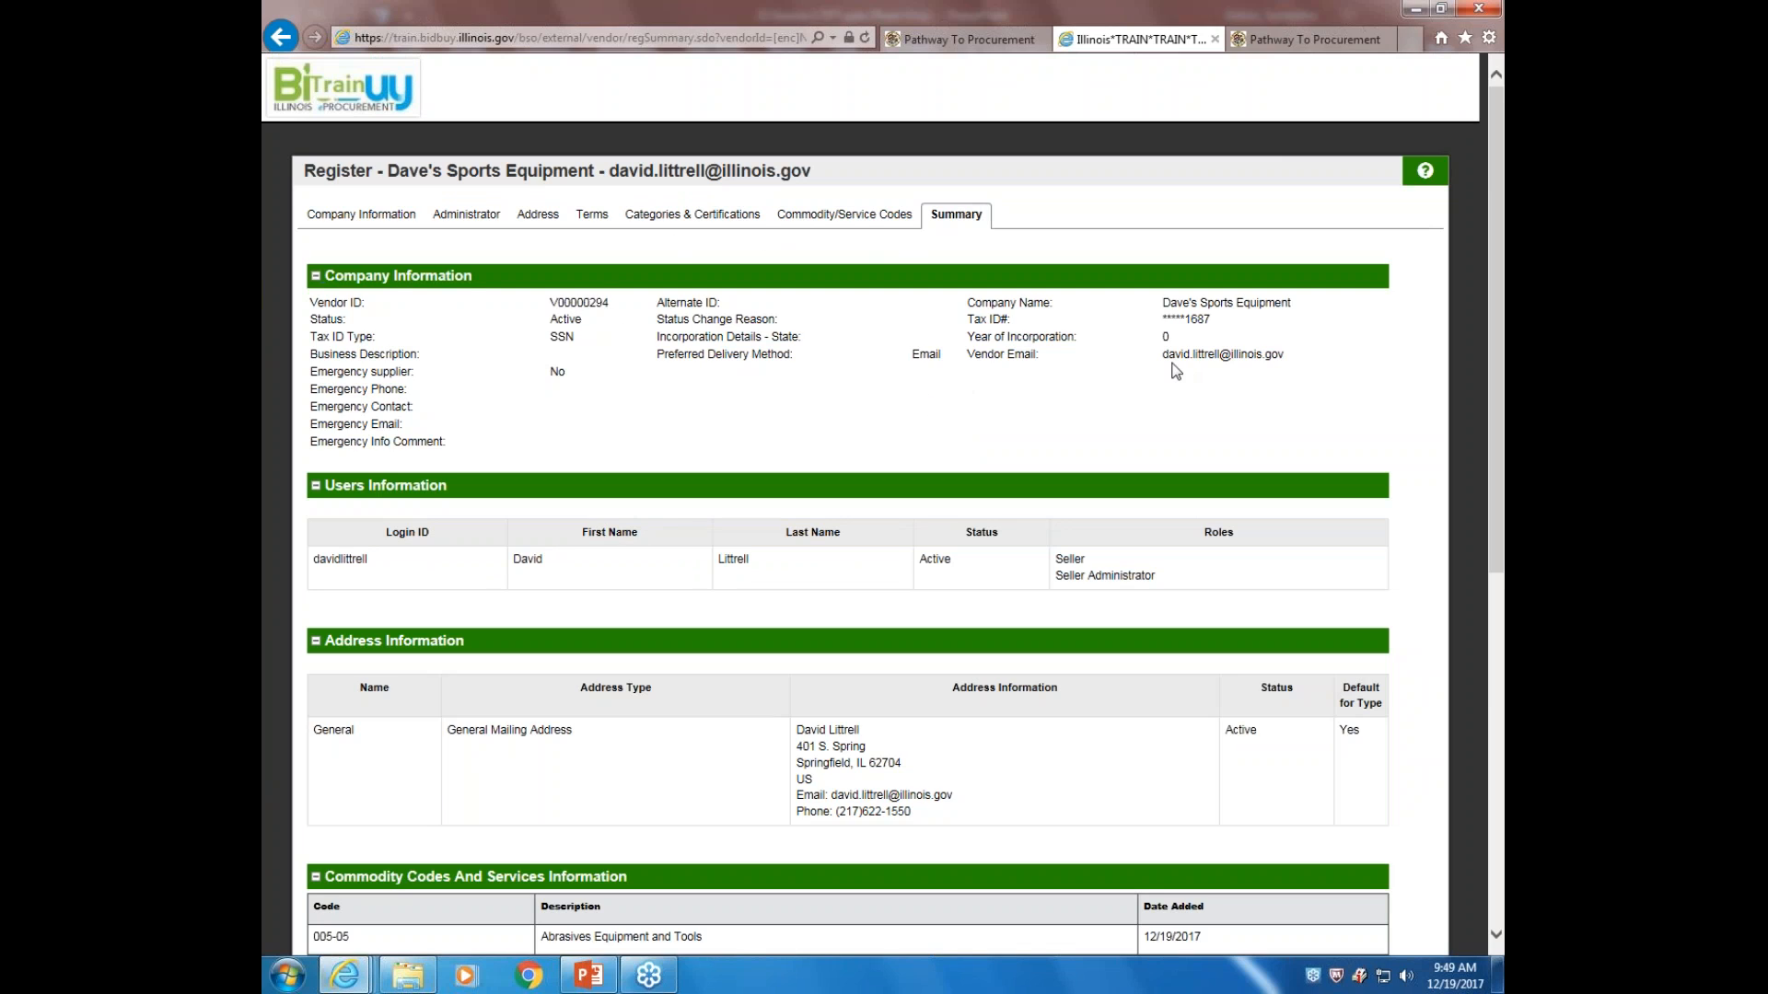
scroll(876, 373, "down", 3)
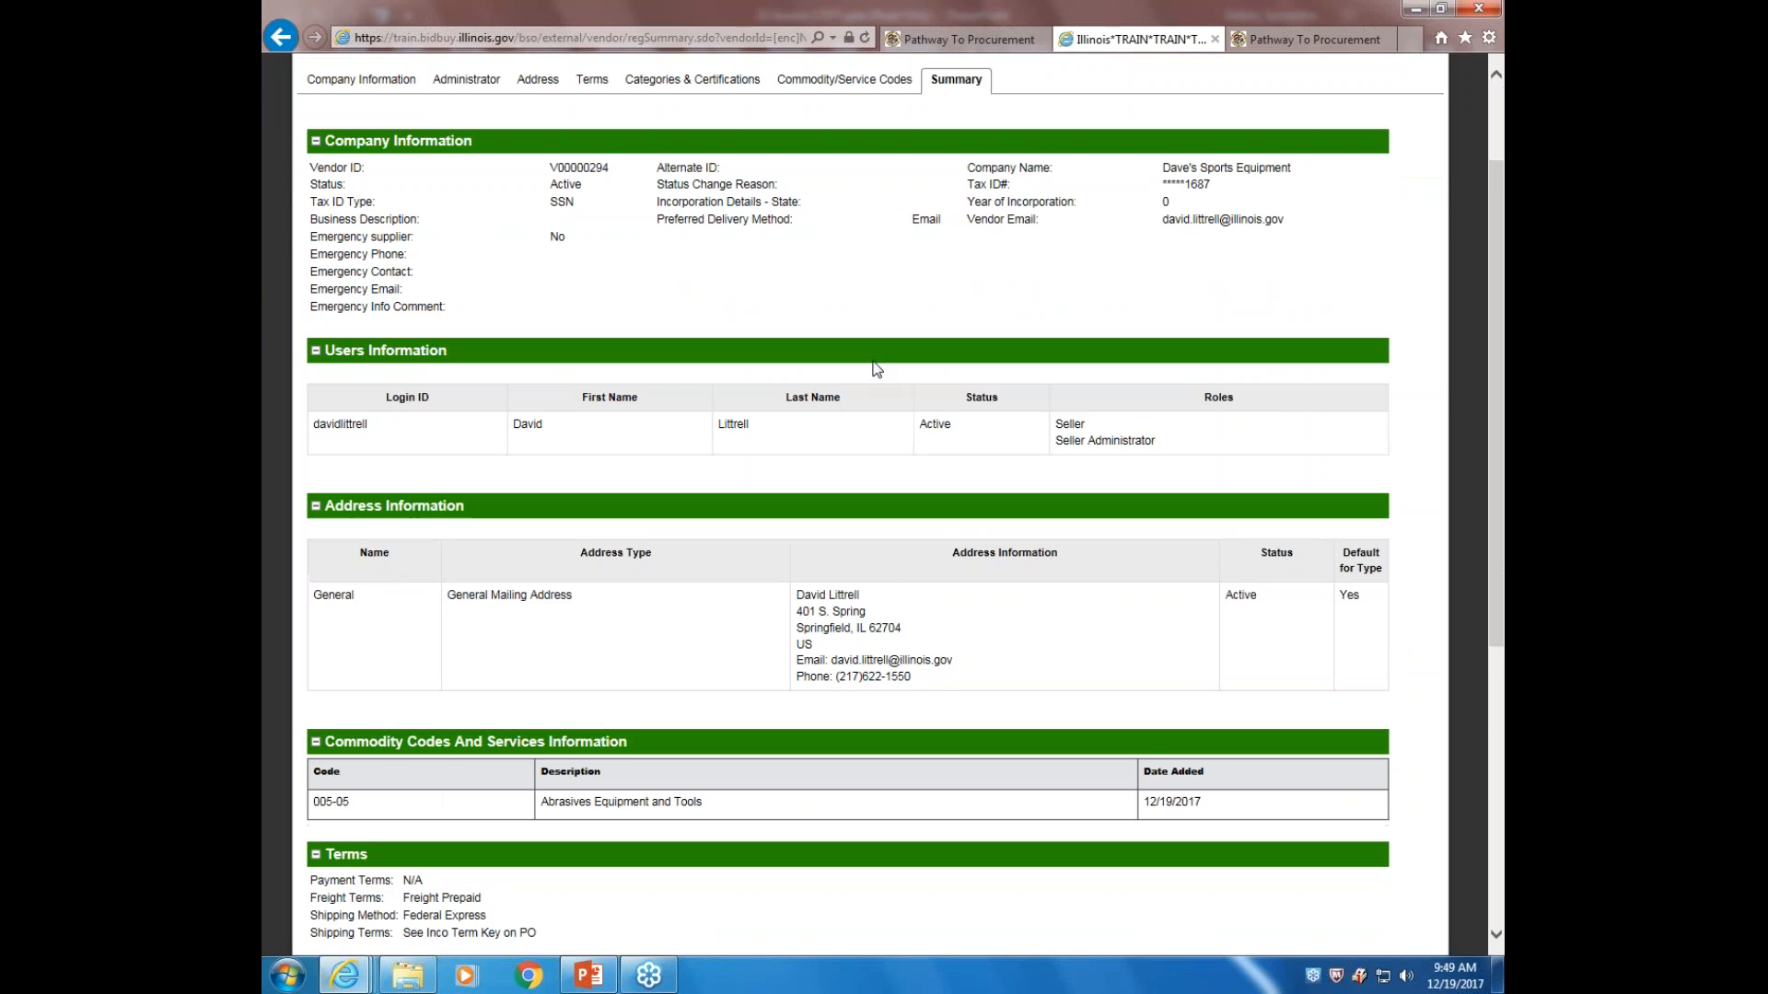
scroll(994, 543, "down", 1)
scroll(994, 543, "down", 2)
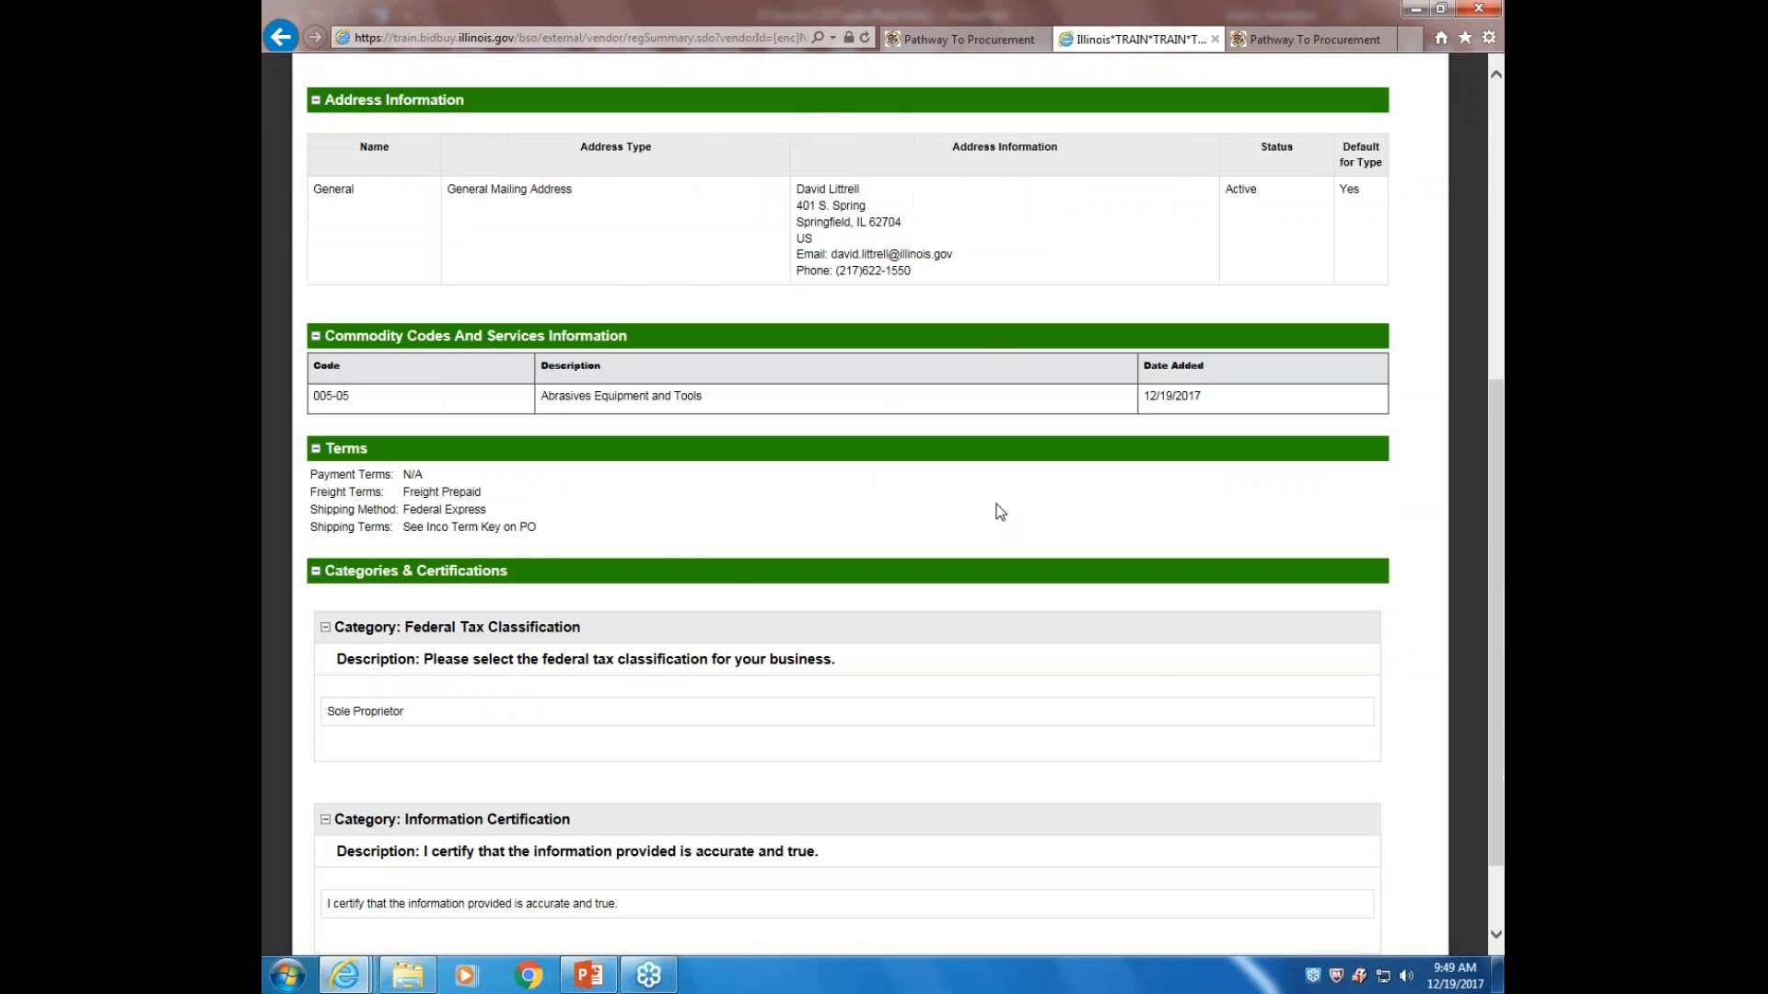
scroll(996, 510, "down", 1)
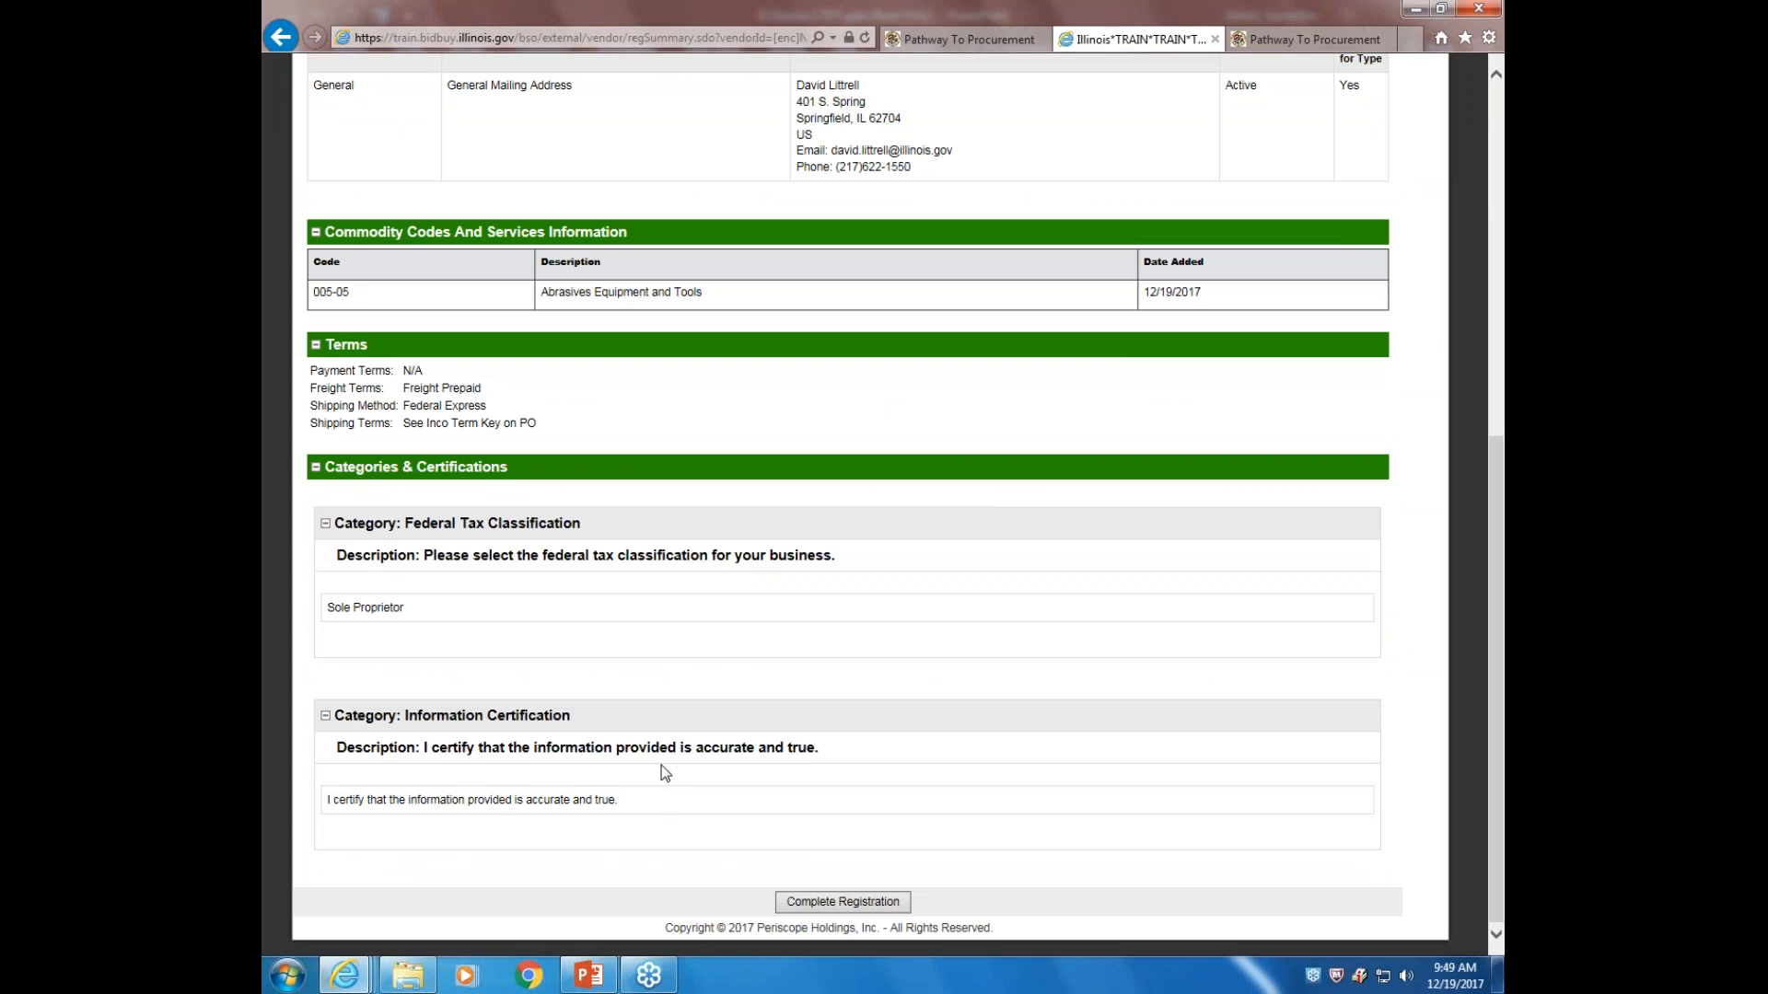
Complete the vendor registration to reach the Thank You confirmation
left_click(840, 904)
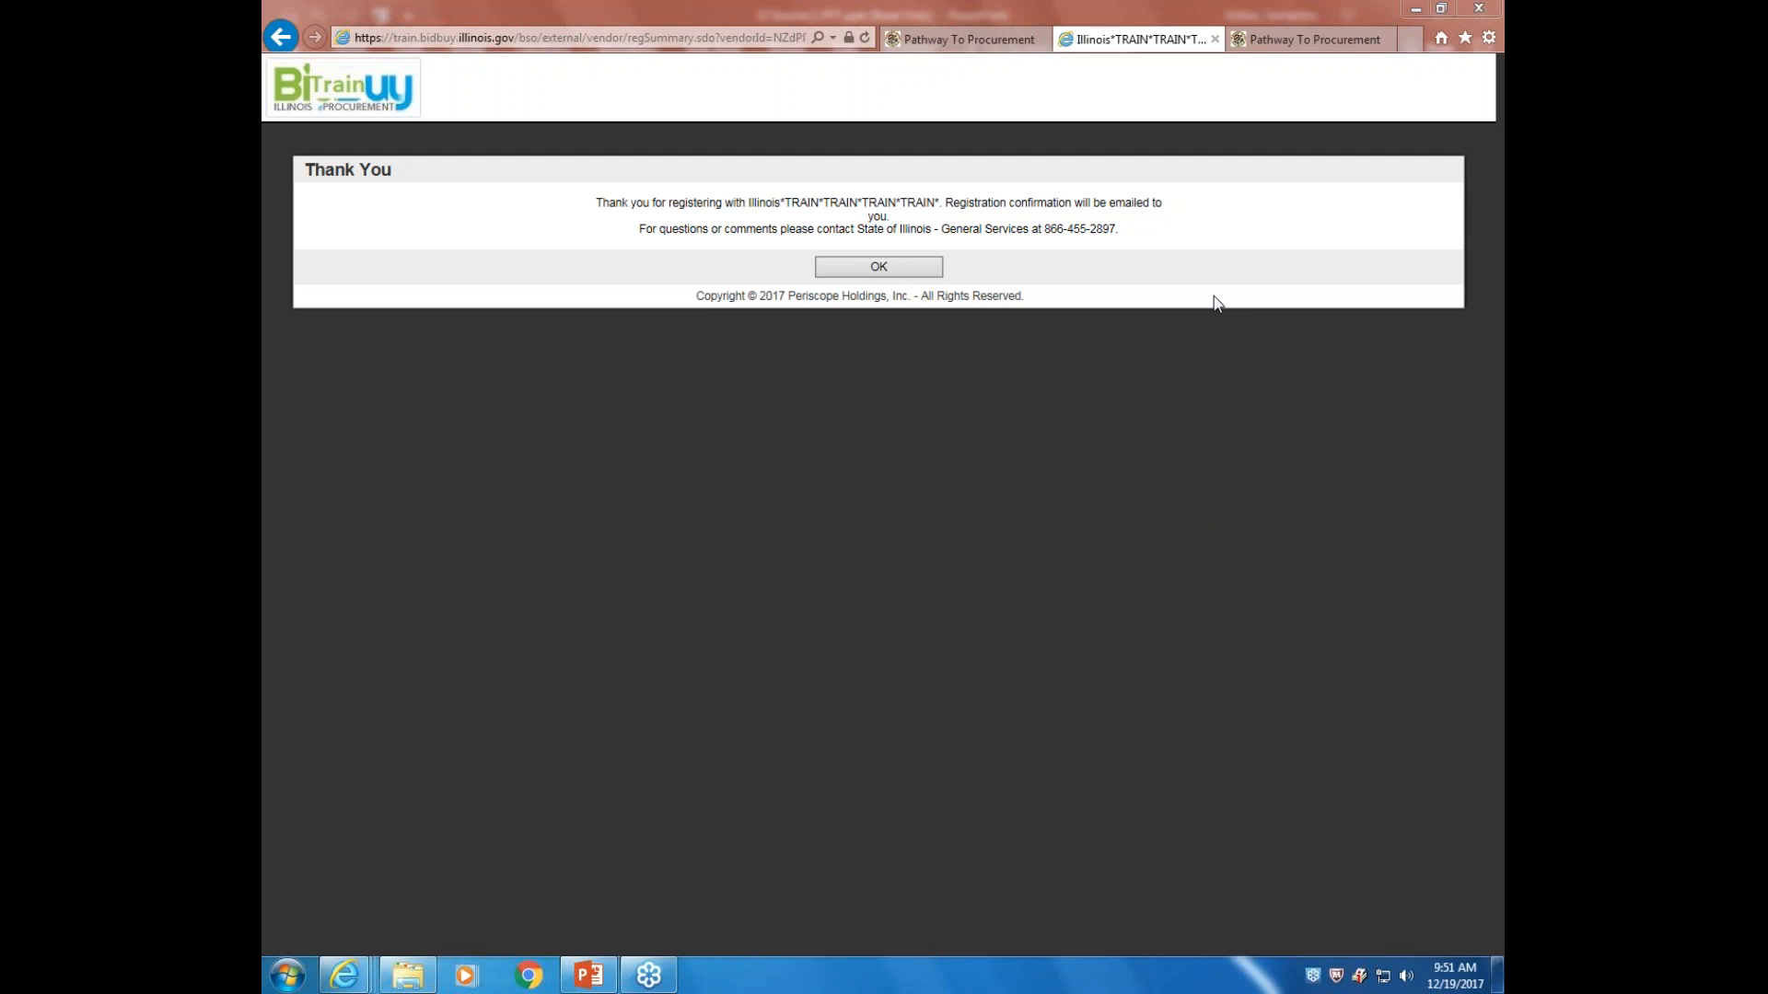
Dismiss the Thank You box and review the login page's new-vendor instructions
left_click(897, 266)
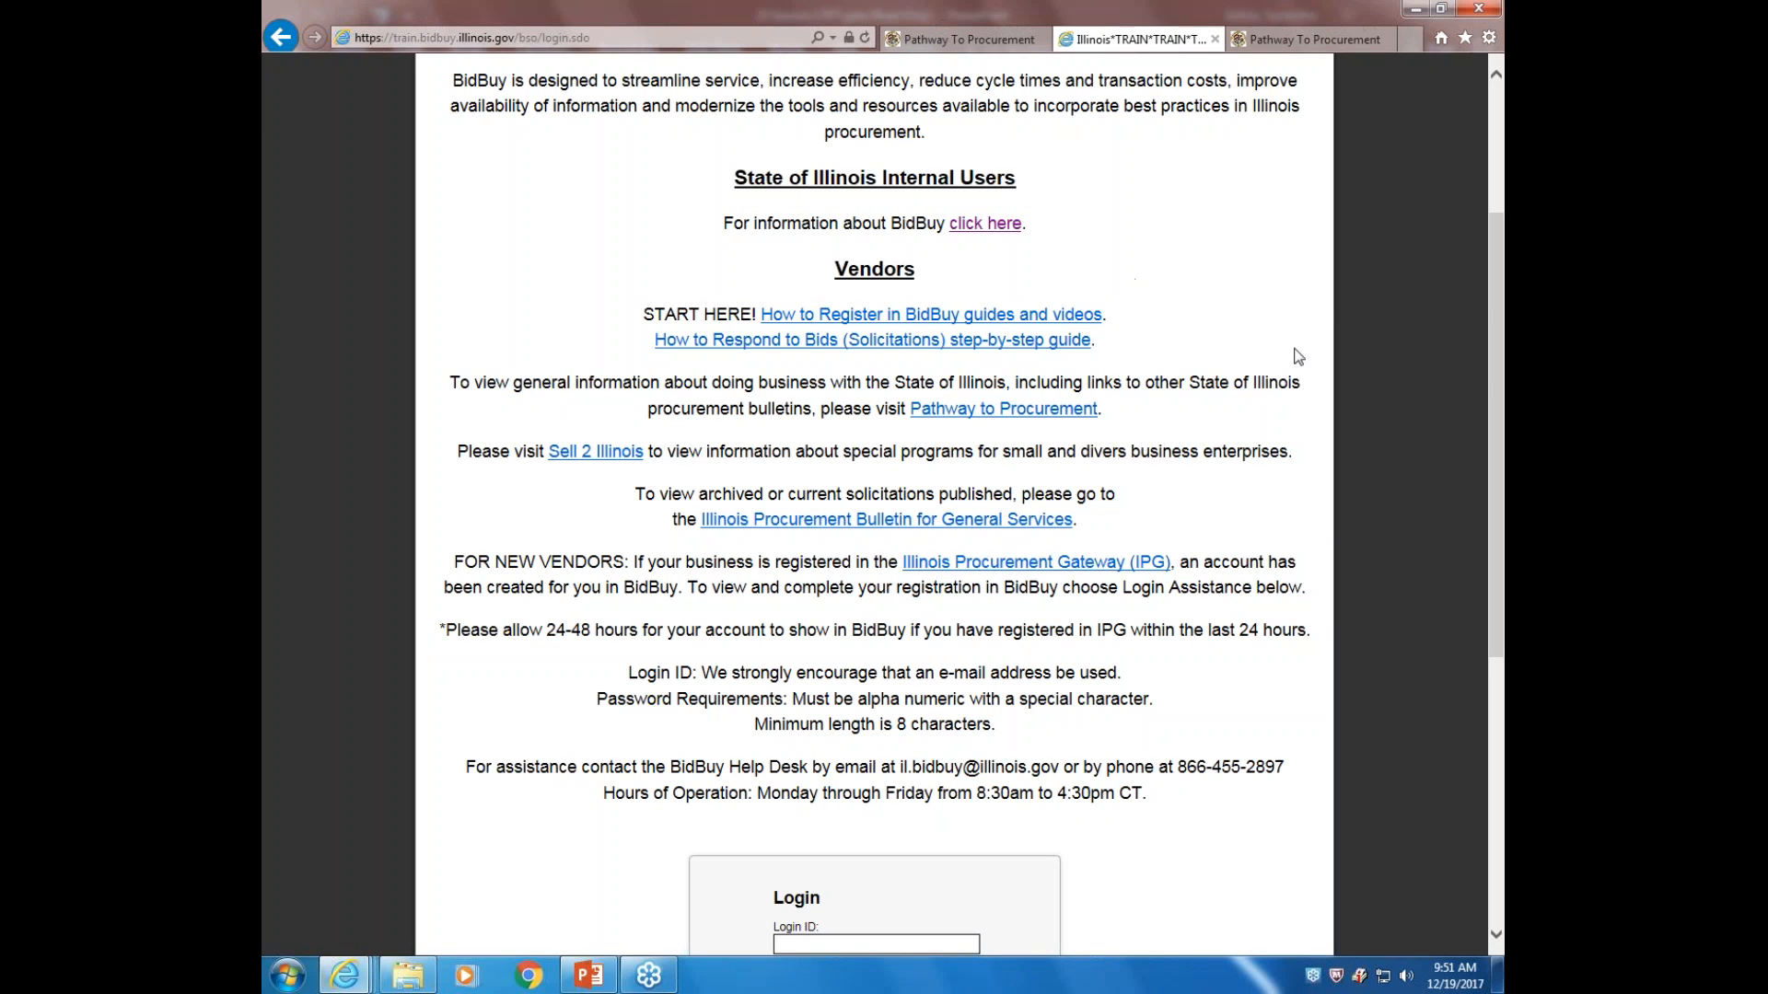
scroll(538, 338, "down", 4)
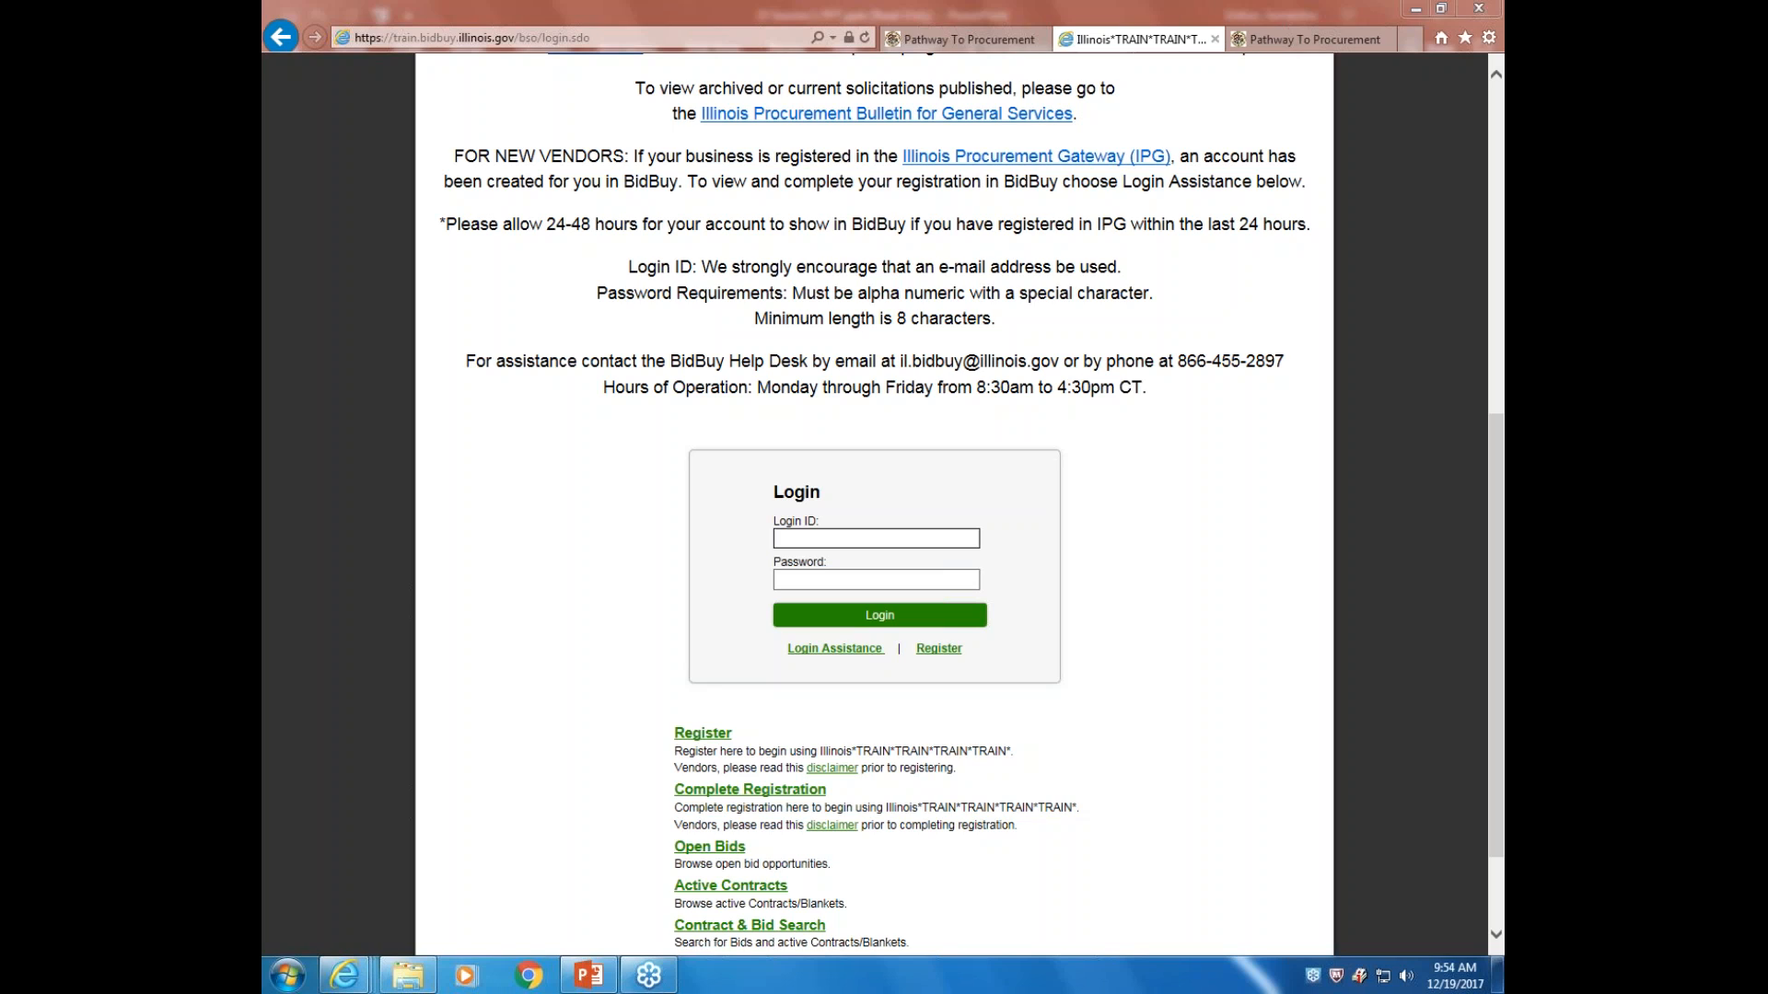
Switch to the Pathway to Procurement BidBuy information page and scroll through it
left_click(1295, 39)
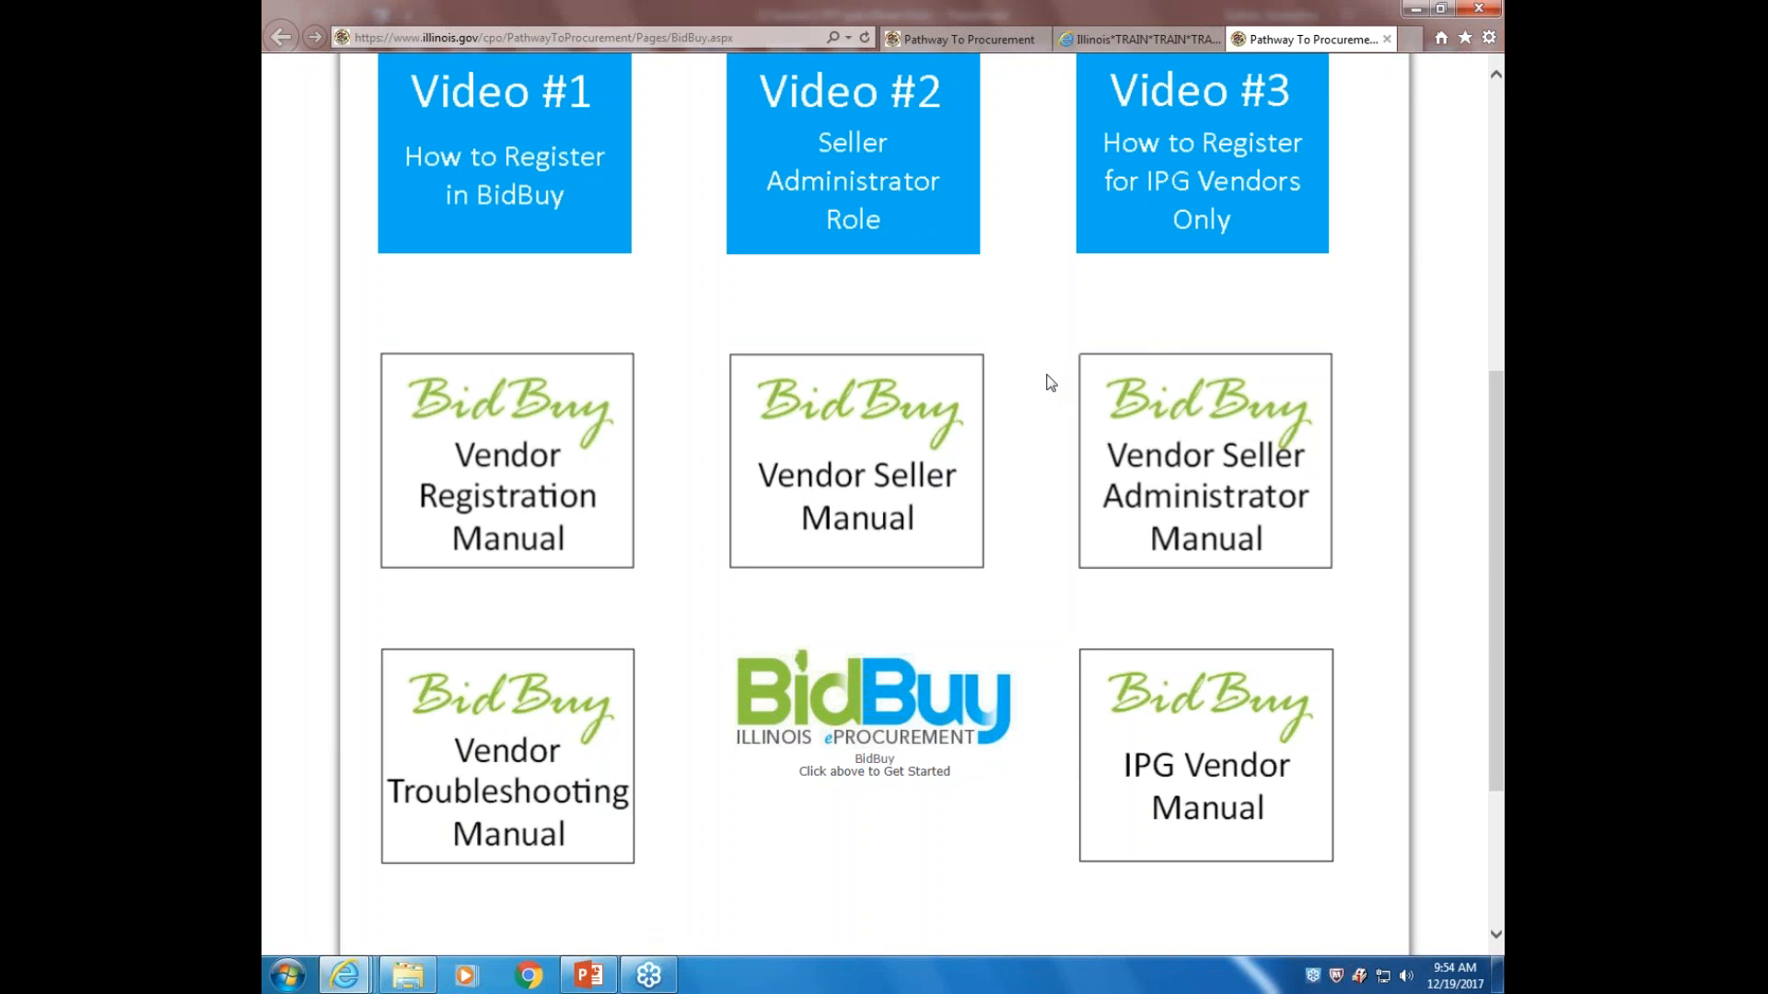
scroll(1050, 383, "up", 6)
scroll(1049, 393, "down", 1)
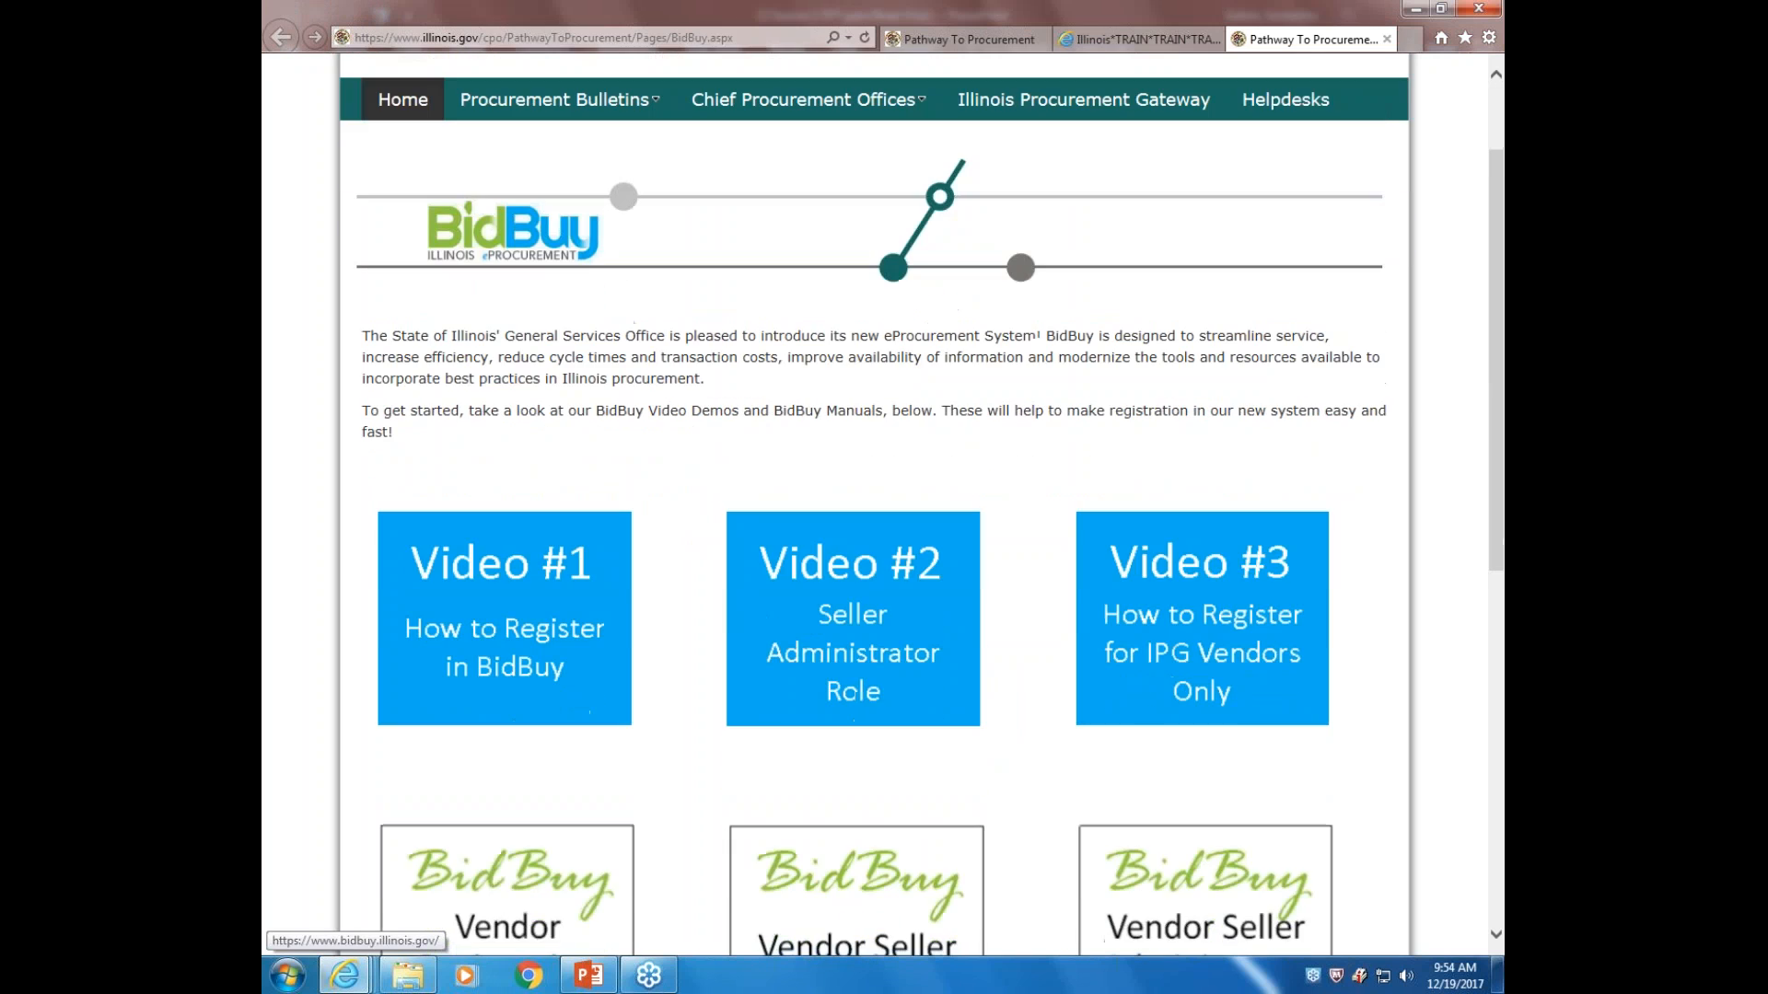
scroll(1050, 393, "down", 7)
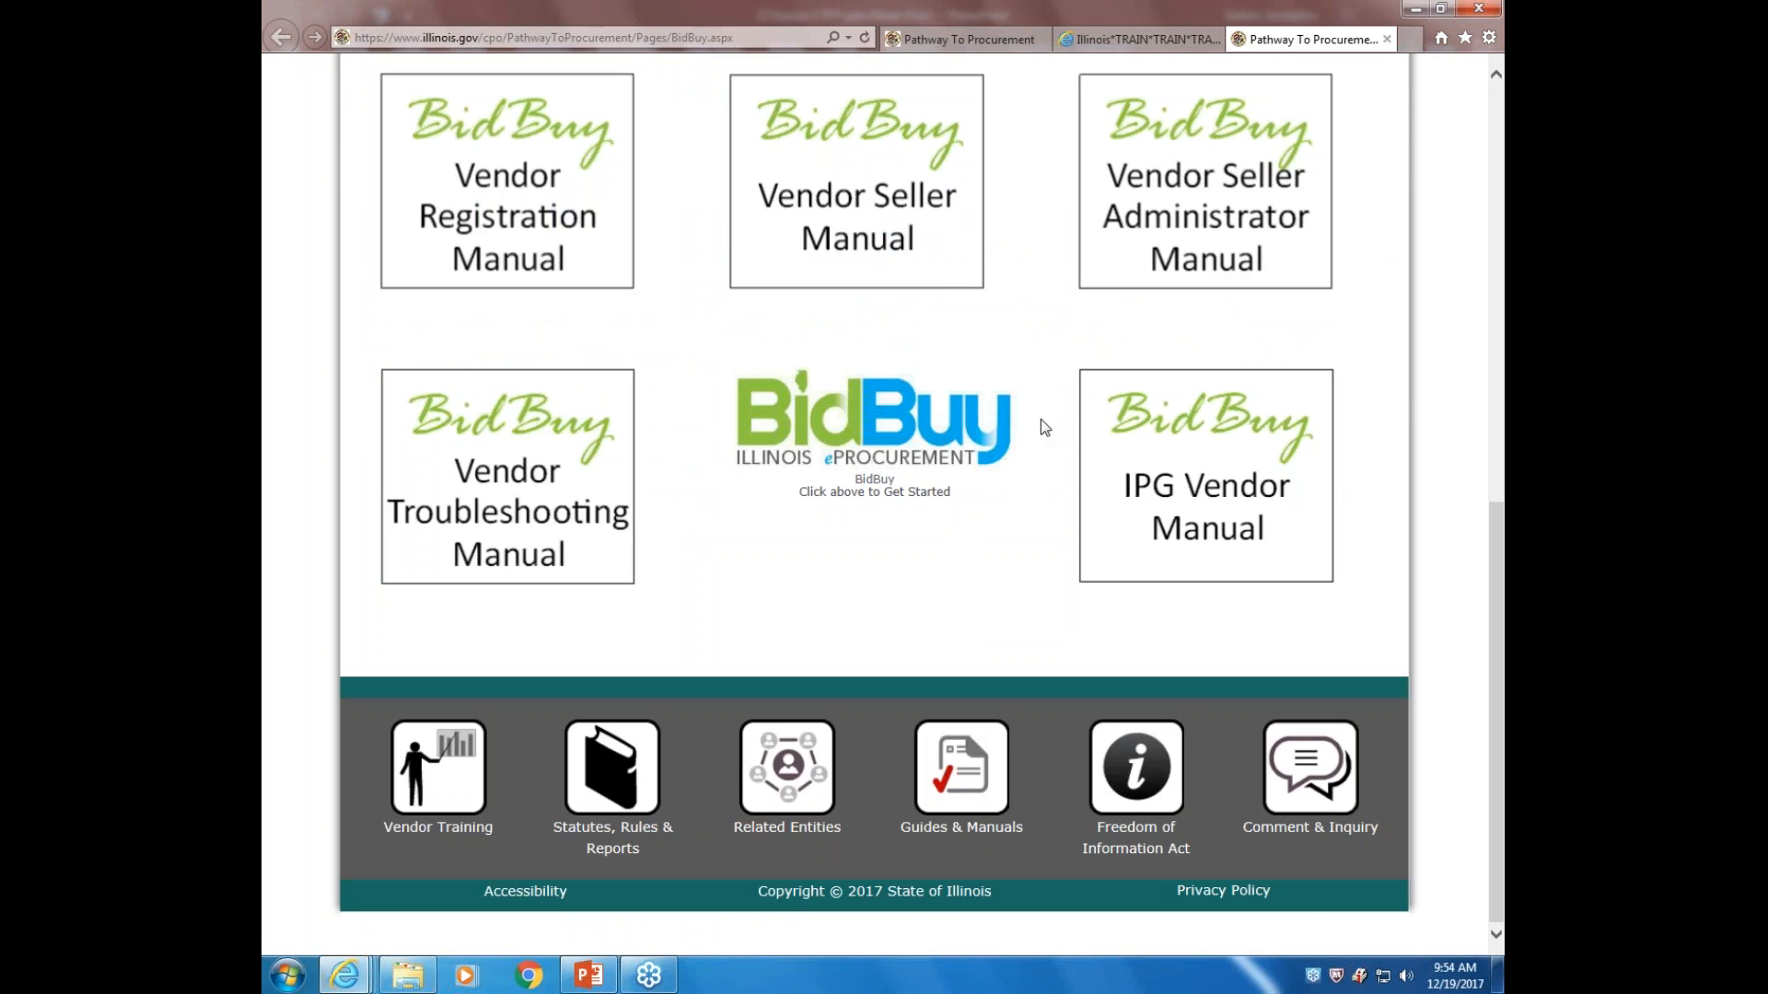
scroll(1040, 418, "up", 10)
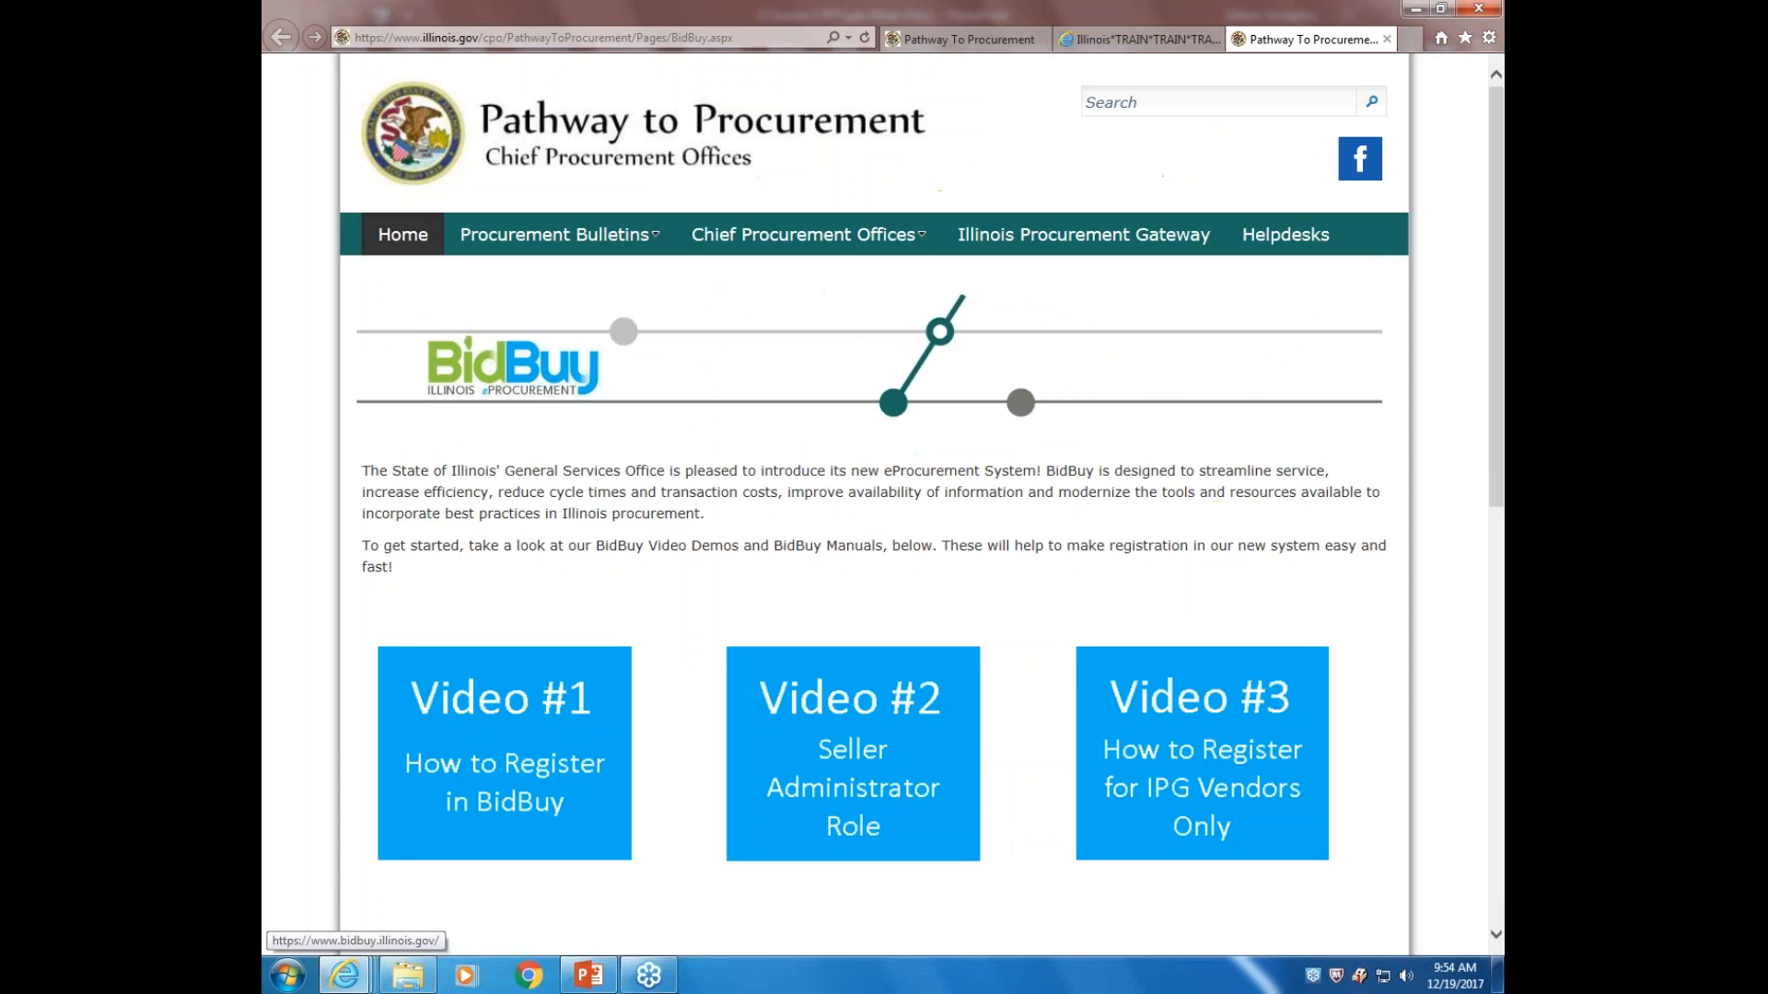
Go to the Pathway to Procurement home page and open its Events tile
left_click(1414, 42)
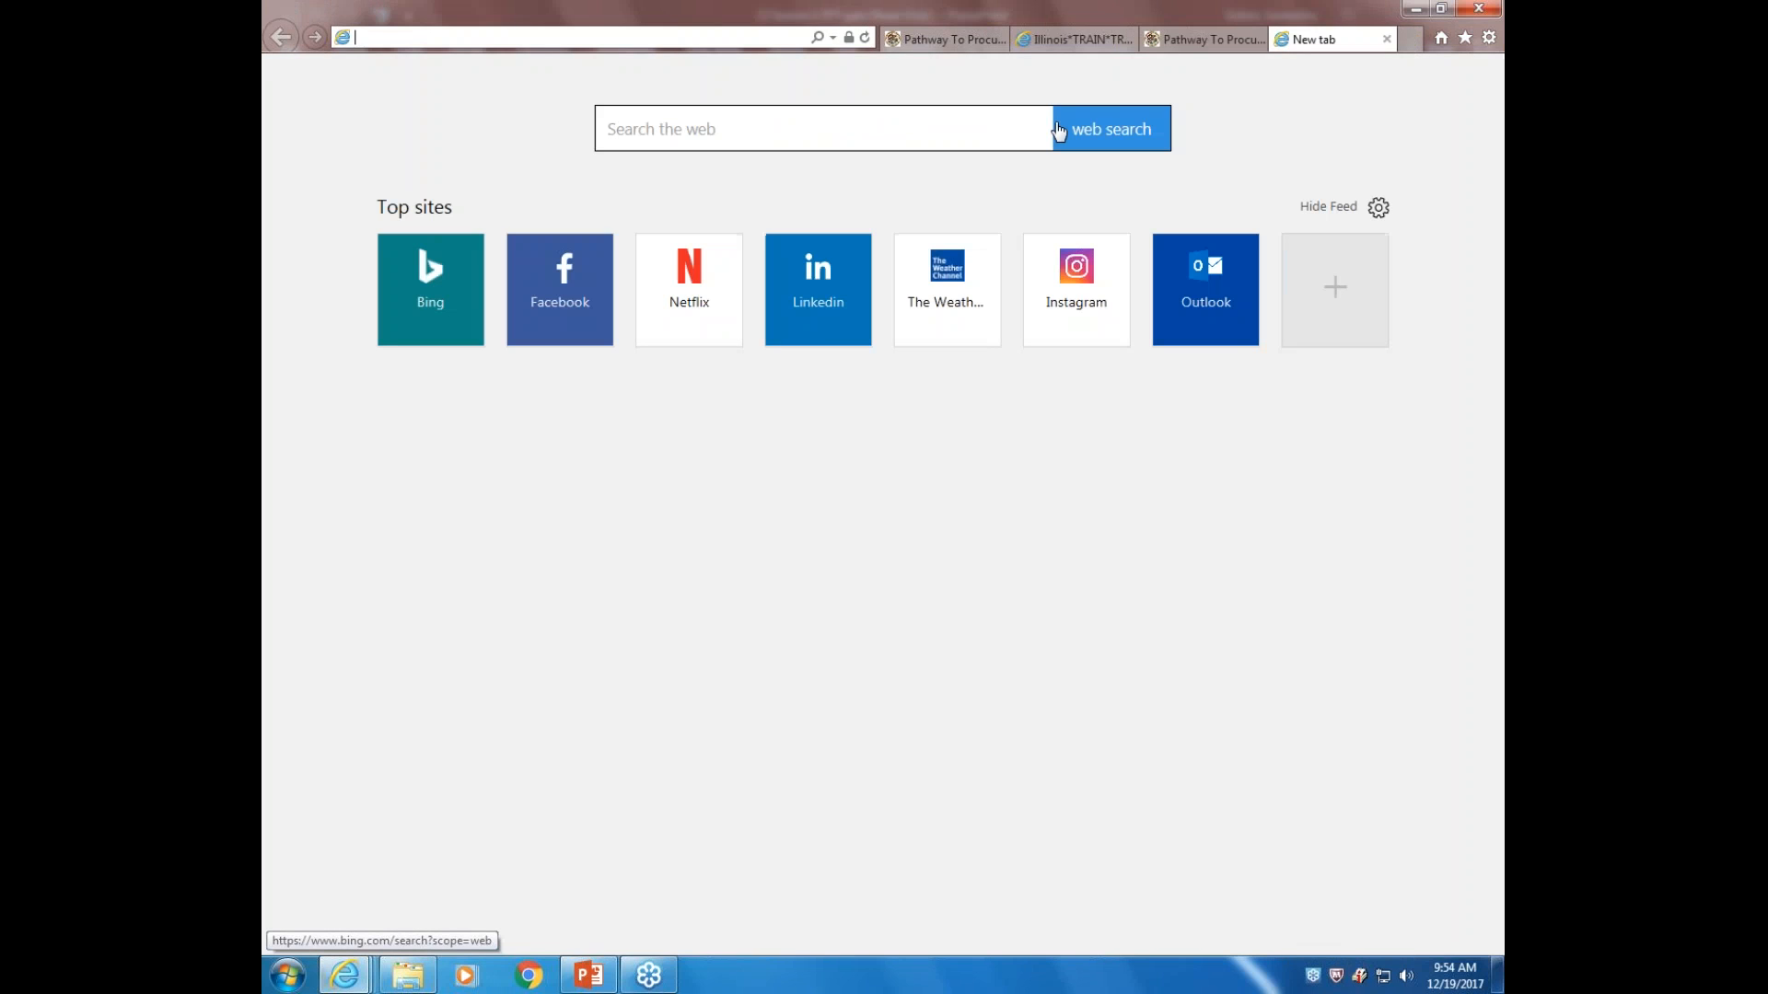
left_click(1202, 38)
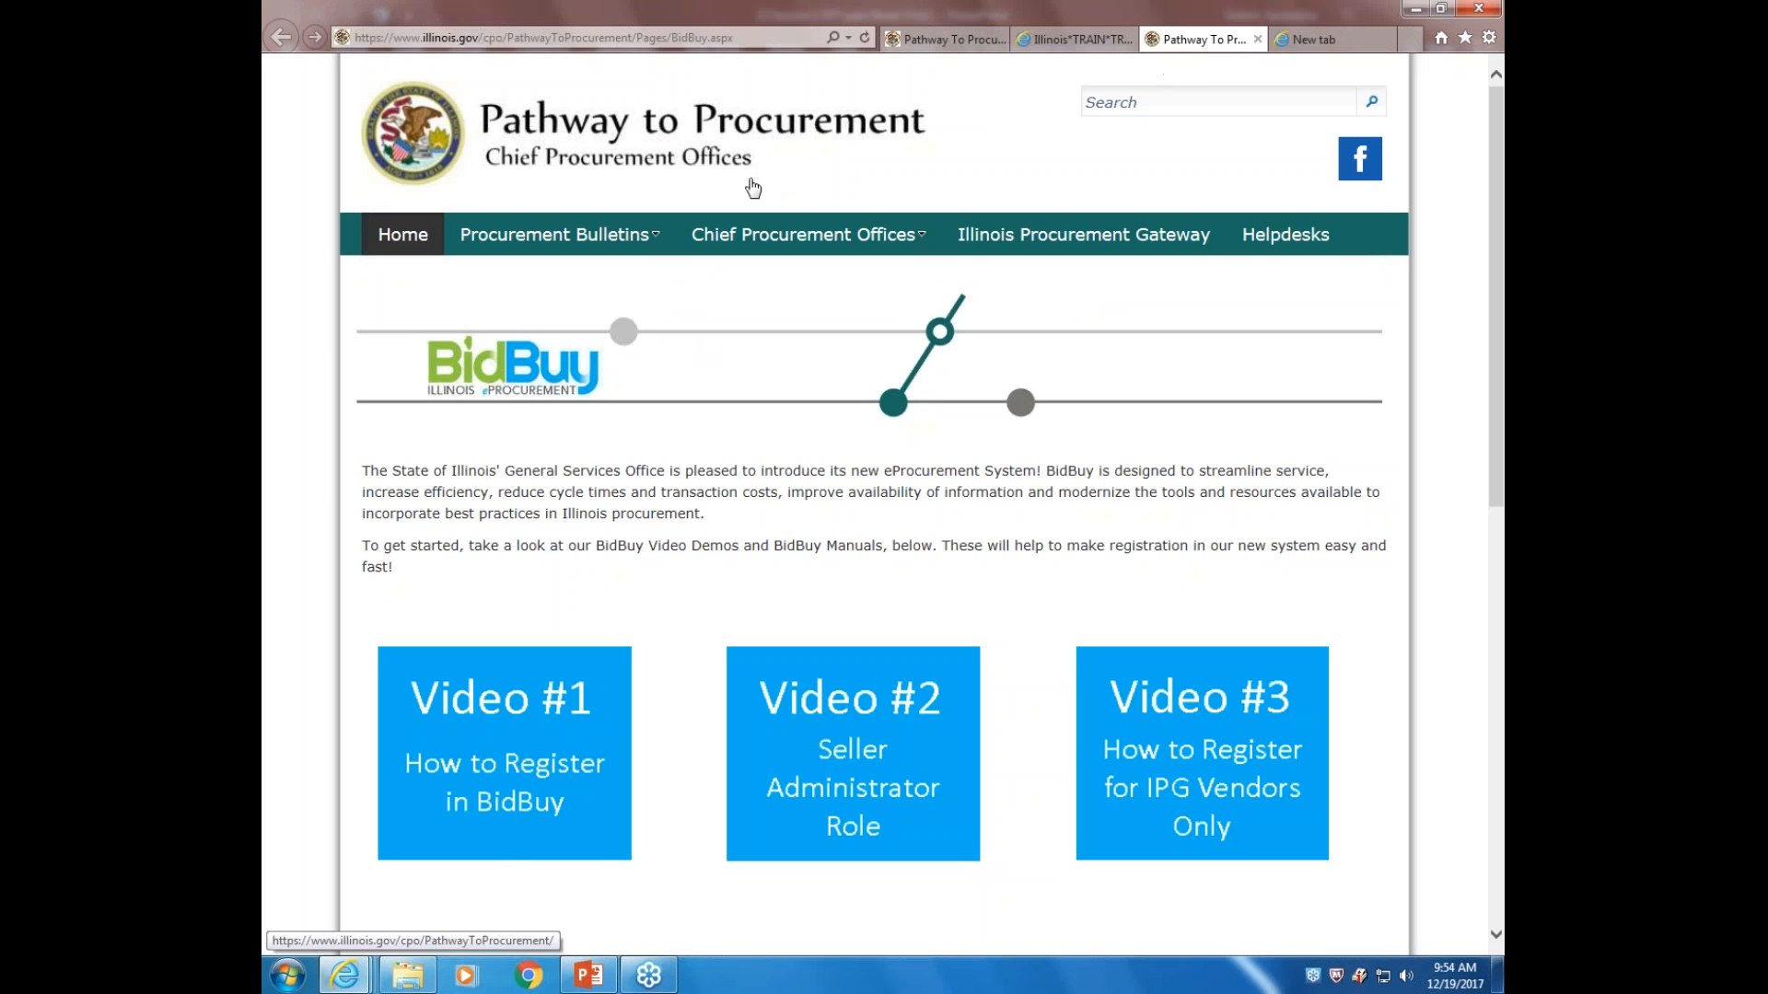
left_click(414, 237)
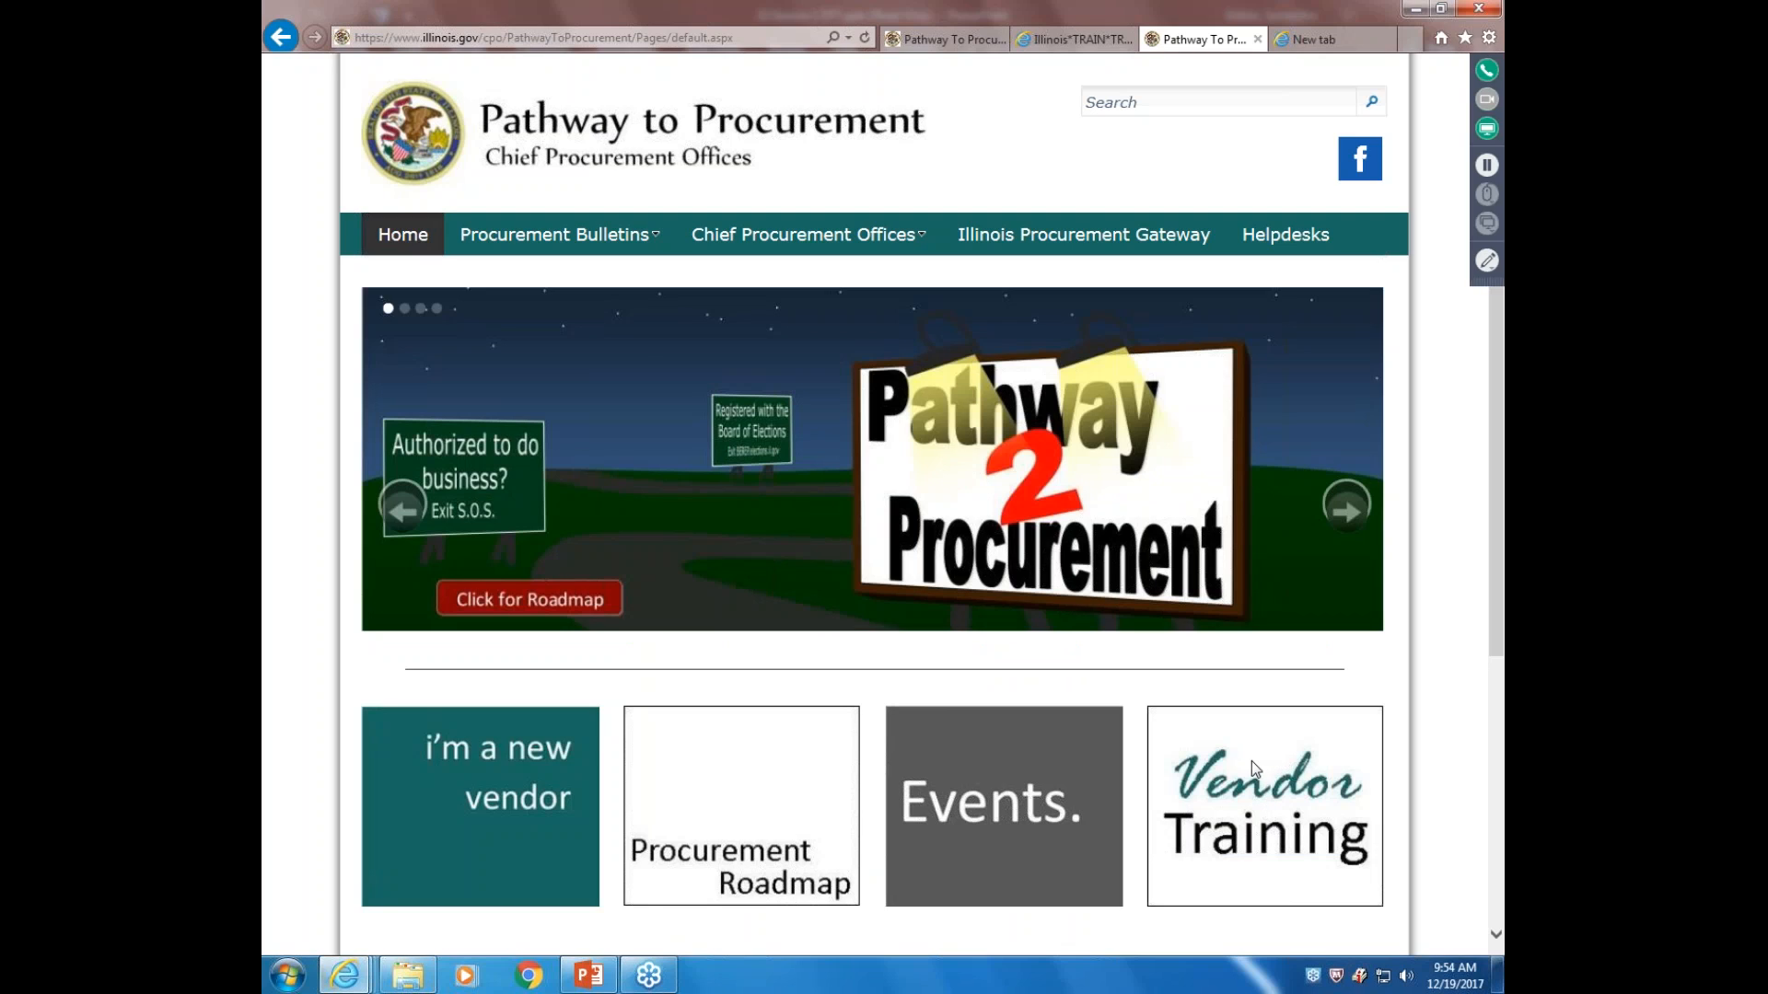
left_click(988, 785)
Browse the Vendor Training event: Online Webinar, 12/13/2017 1:00 PM to 12/22/2017 1:00 PM
left_click(293, 42)
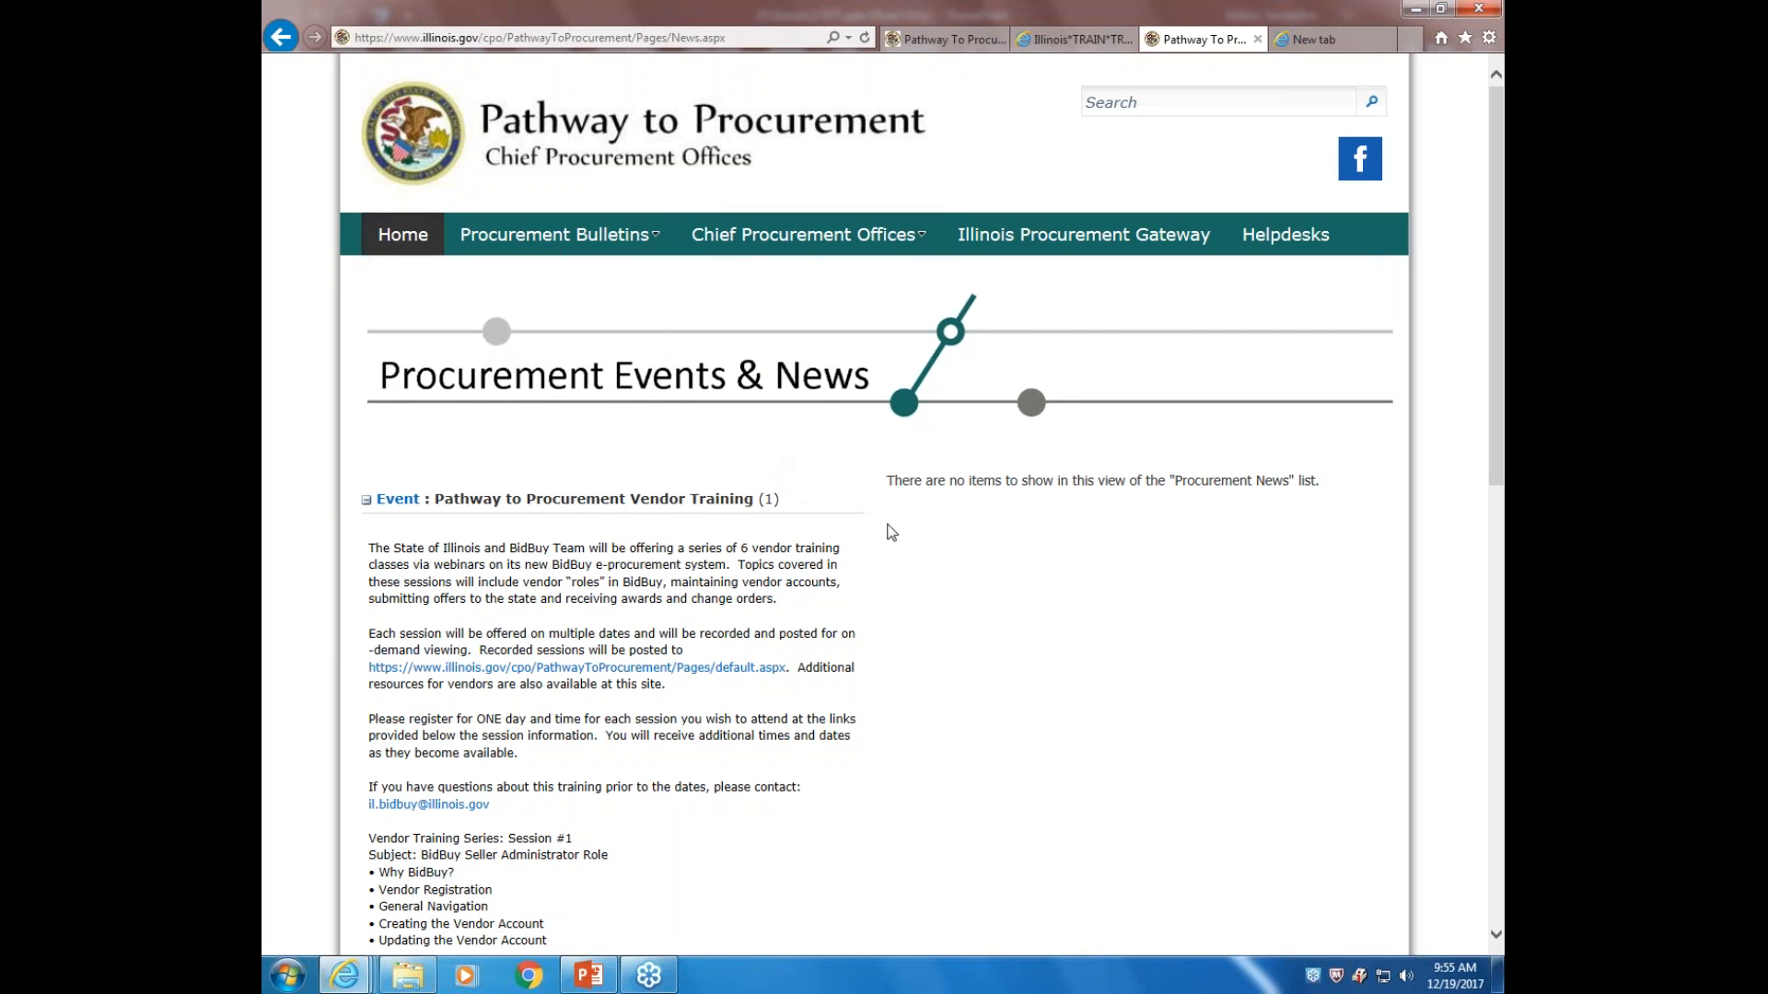
scroll(892, 533, "down", 2)
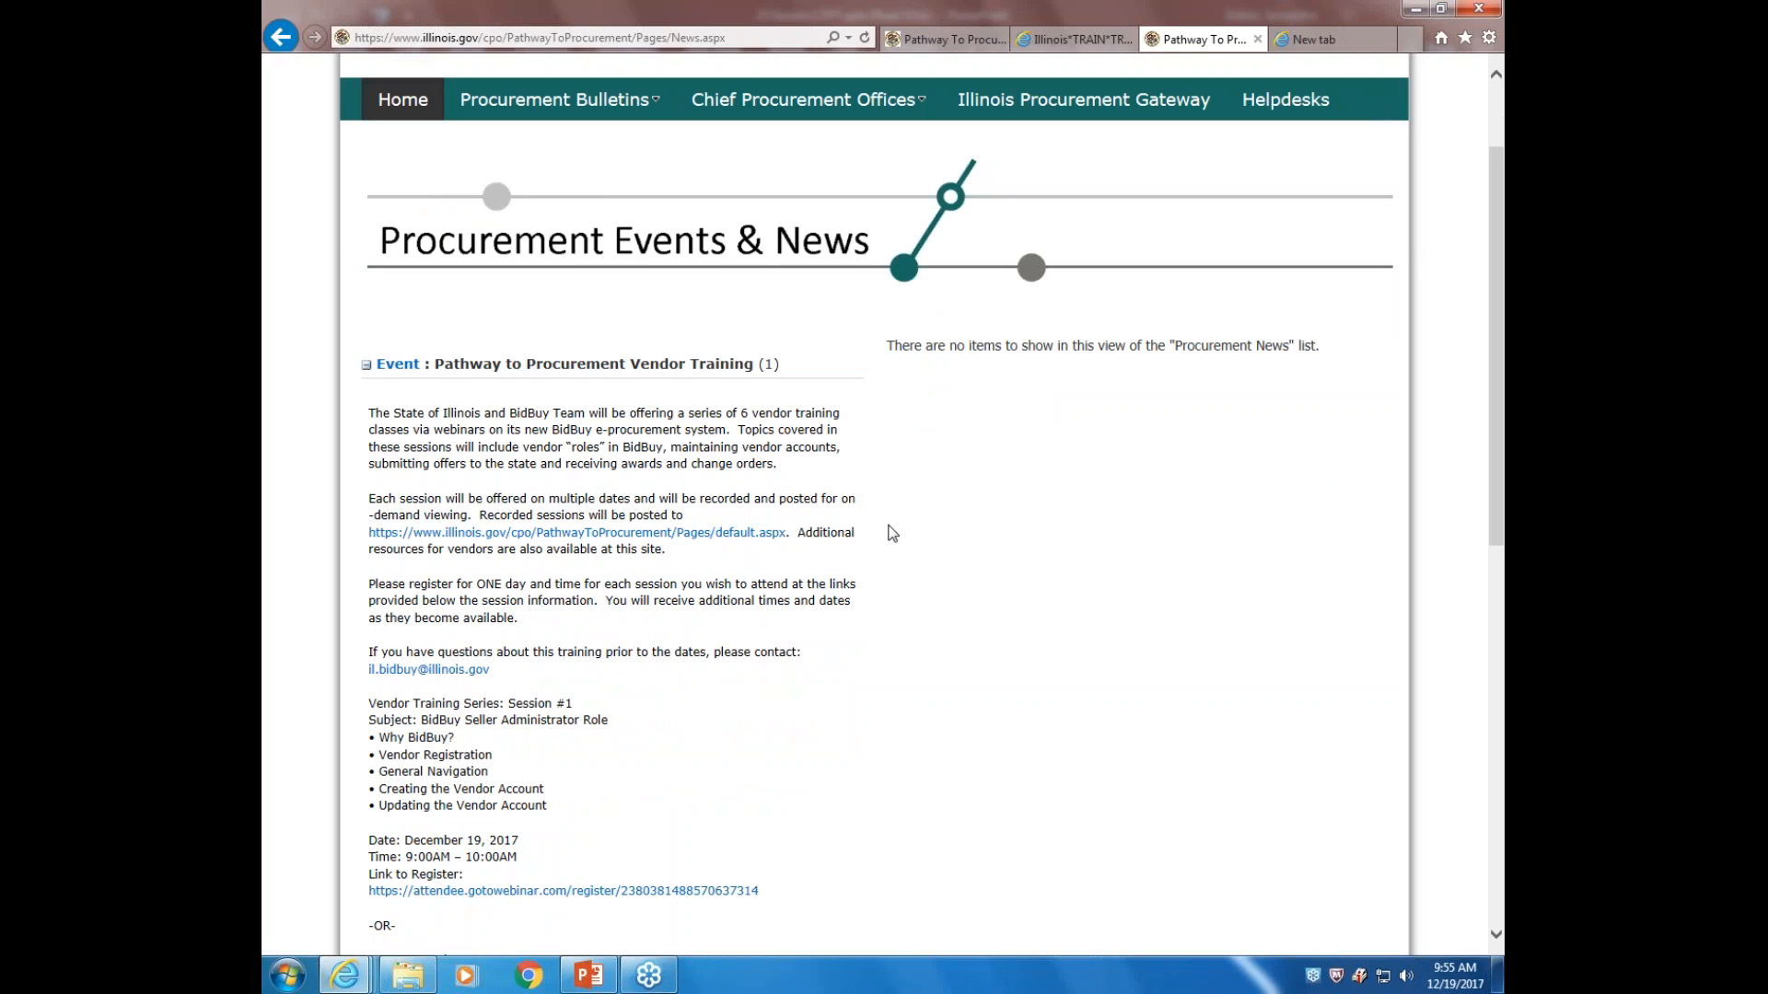
scroll(957, 674, "down", 3)
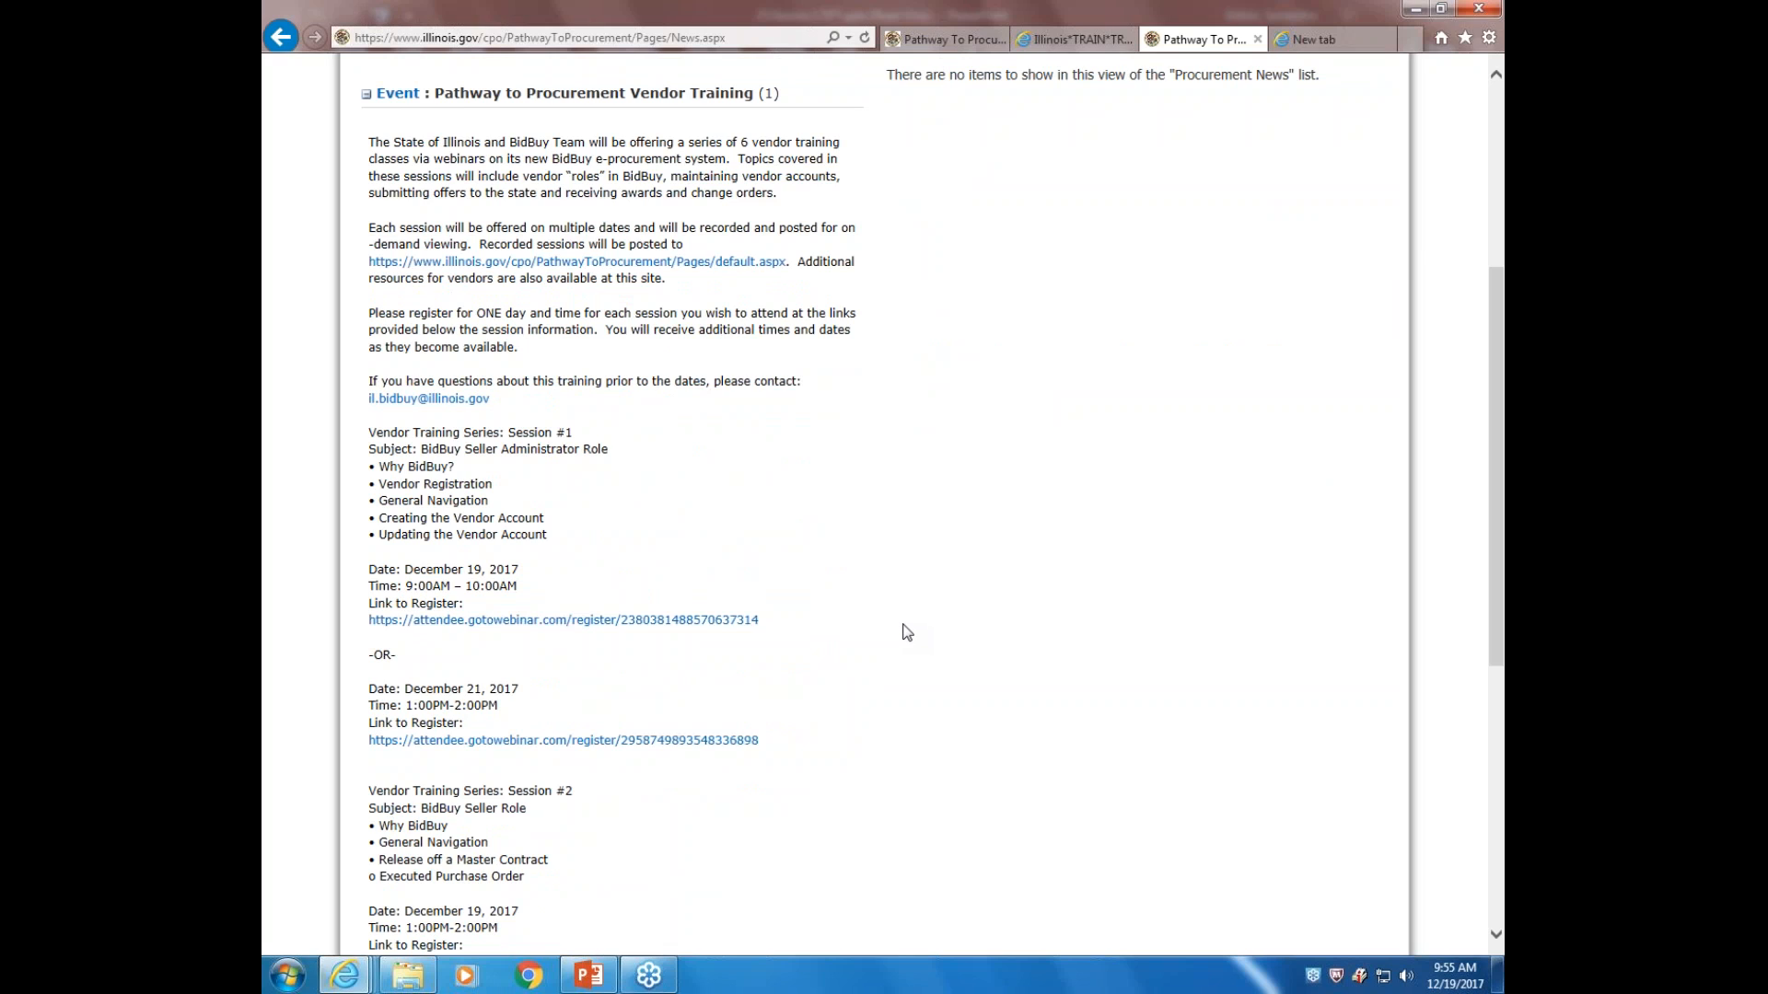
scroll(906, 632, "down", 2)
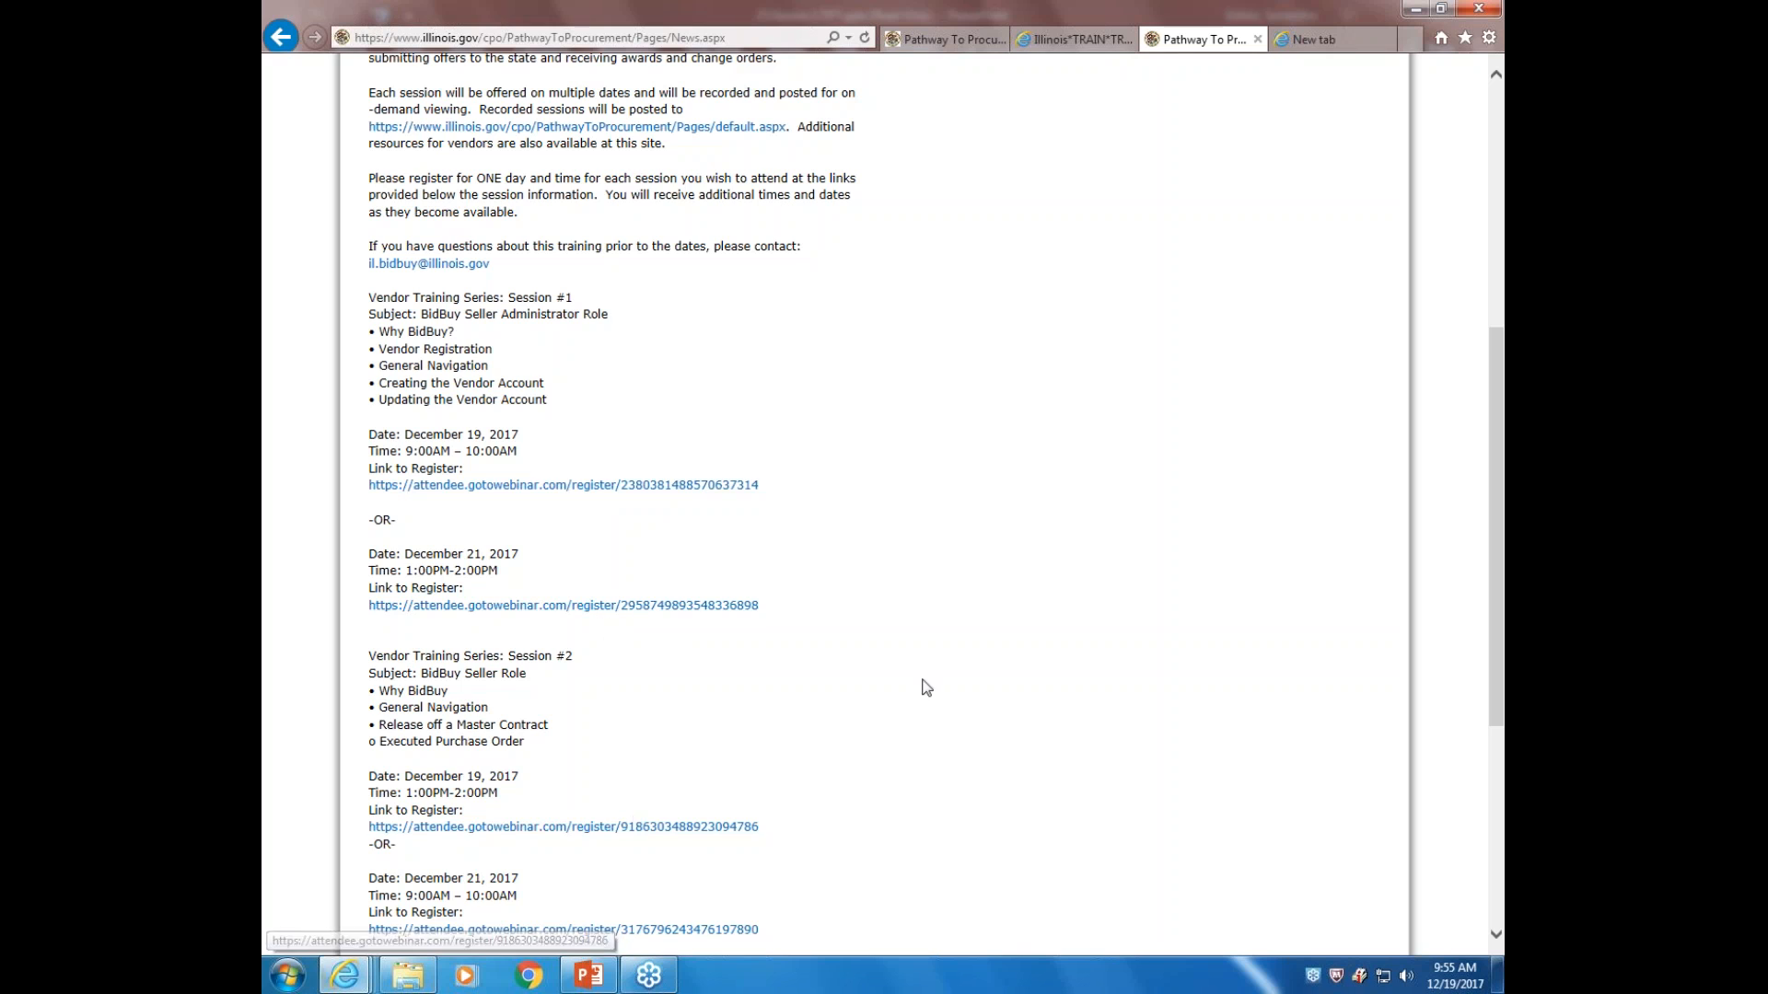
scroll(999, 577, "down", 3)
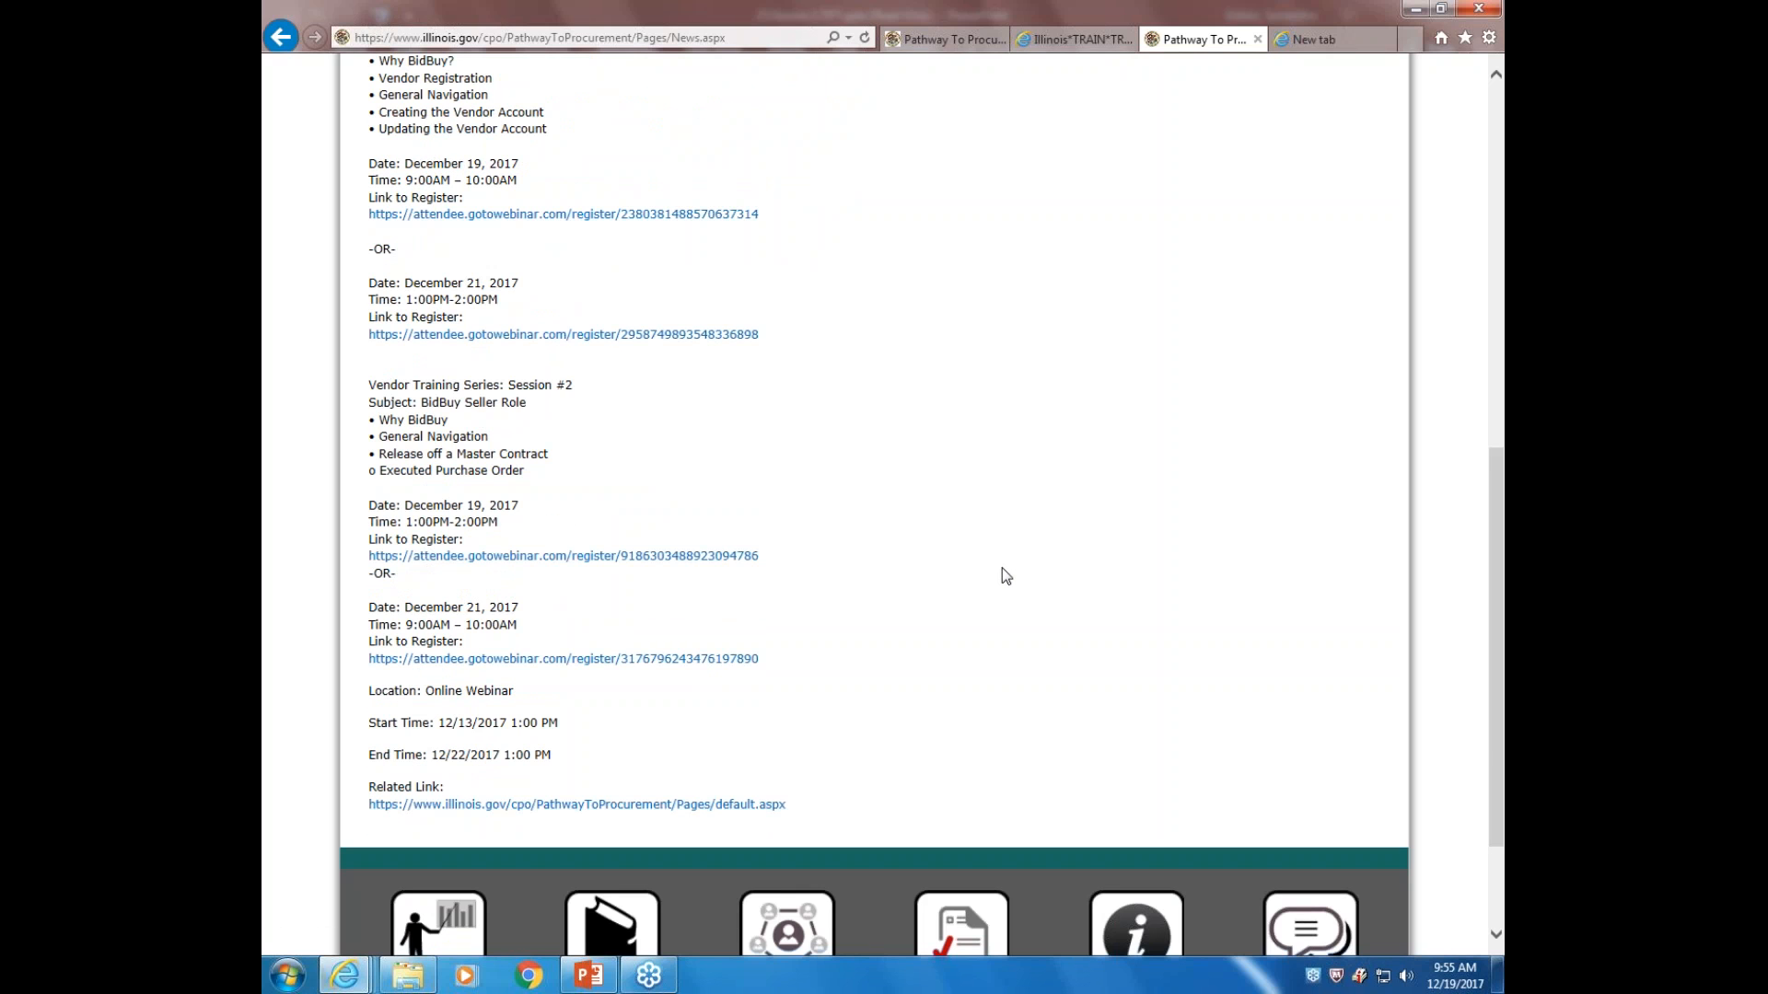
scroll(1001, 577, "up", 2)
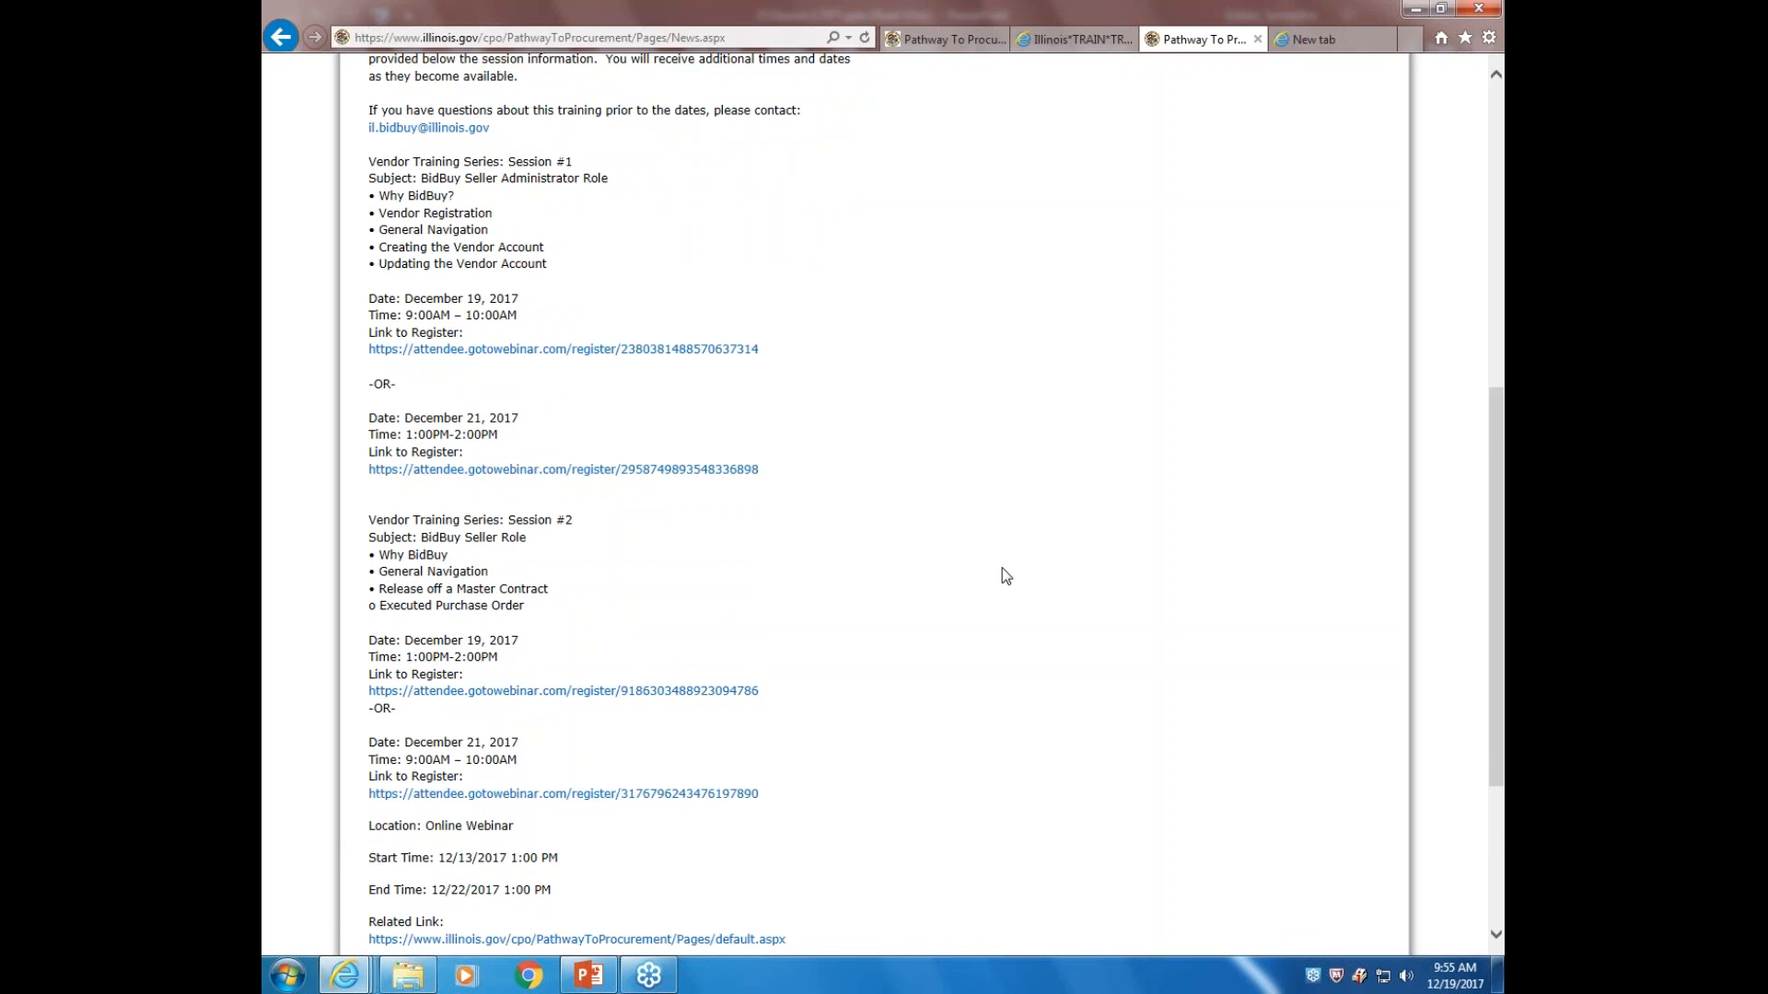